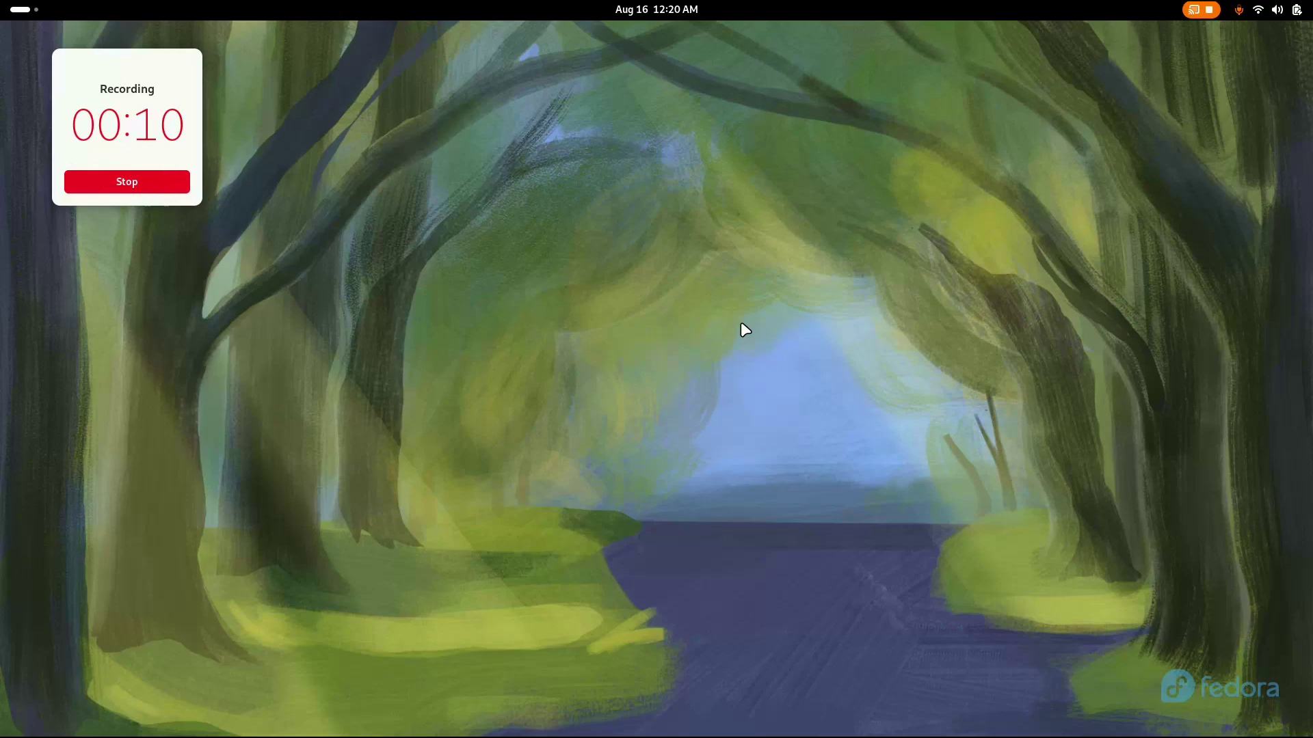
- Open Terminal from the app grid and run a sudo dnf command, entering the admin password
key(super)
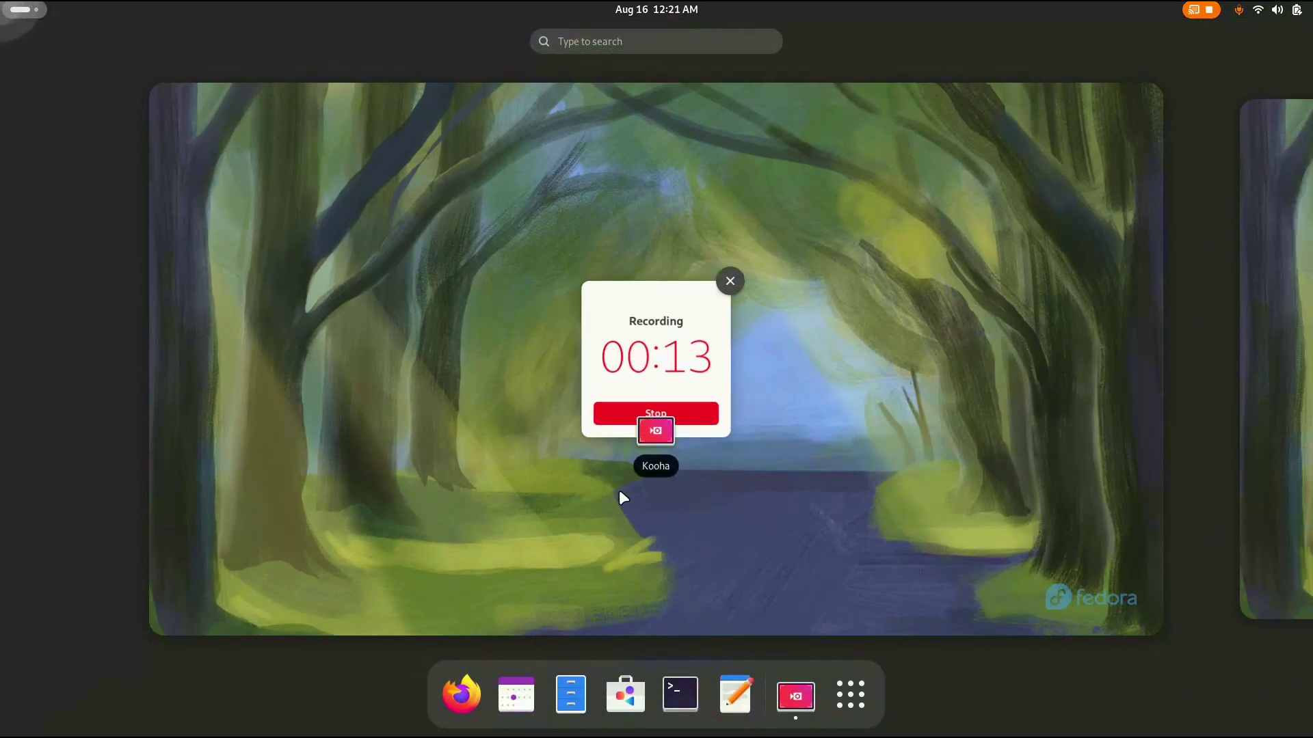
click(860, 688)
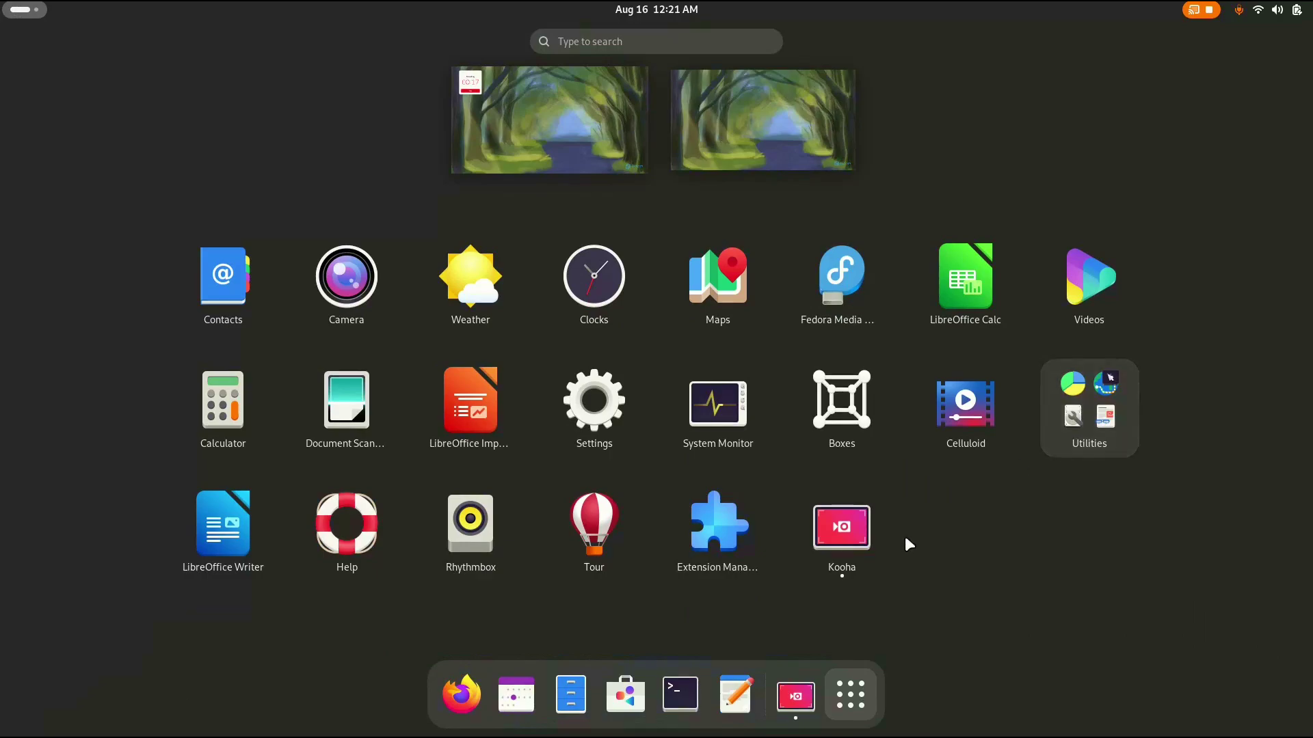
click(681, 694)
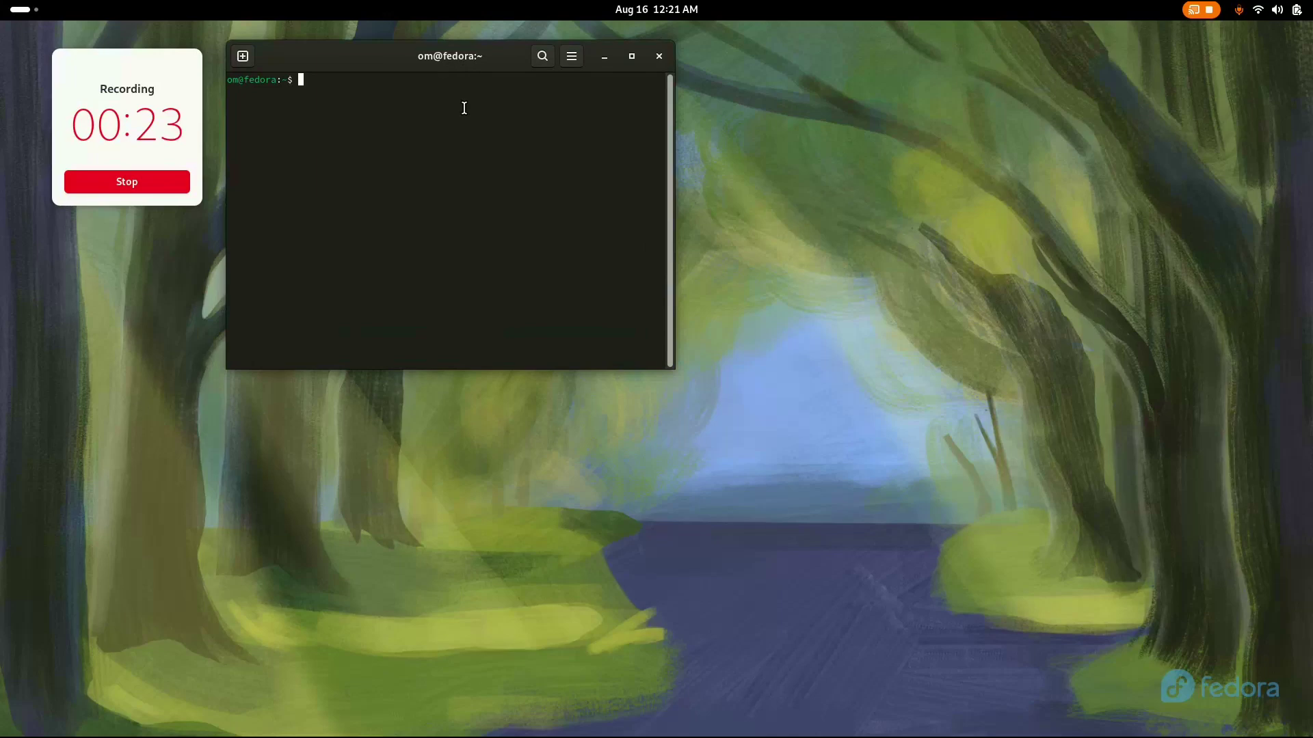
text(su)
text(tweaks)
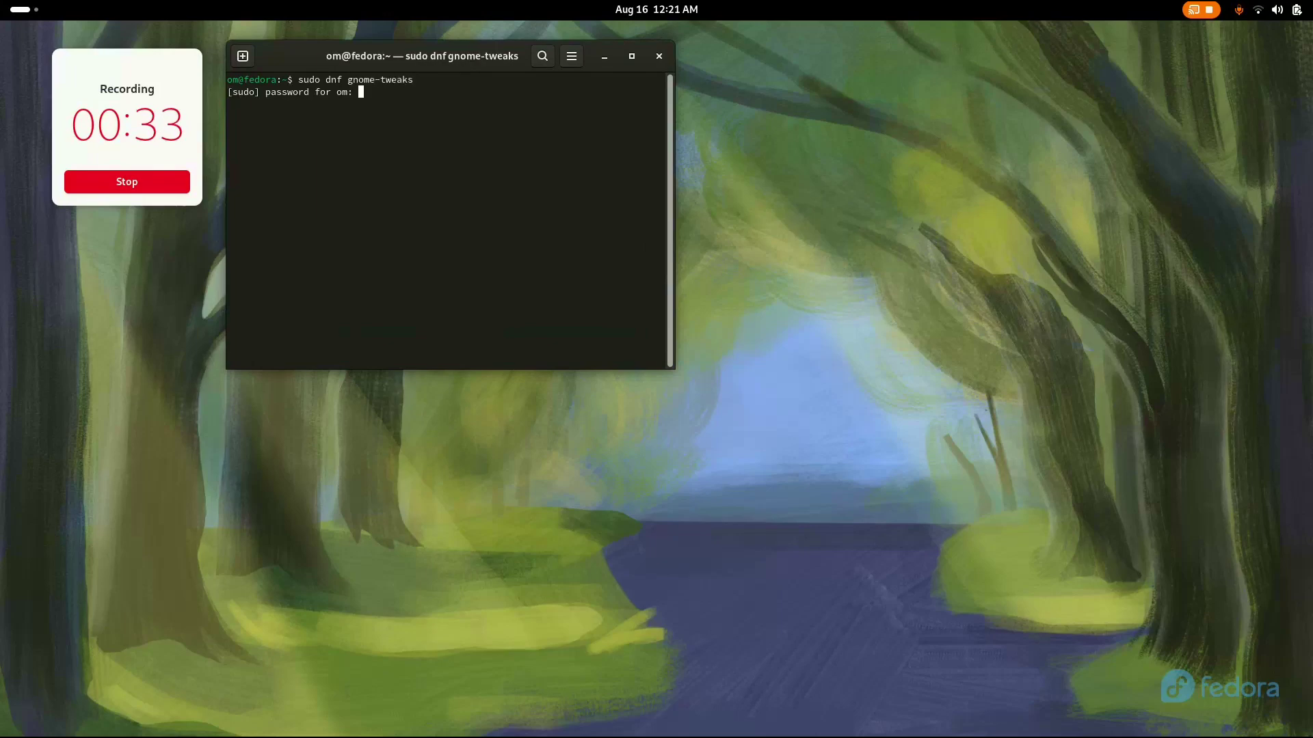
key(Return)
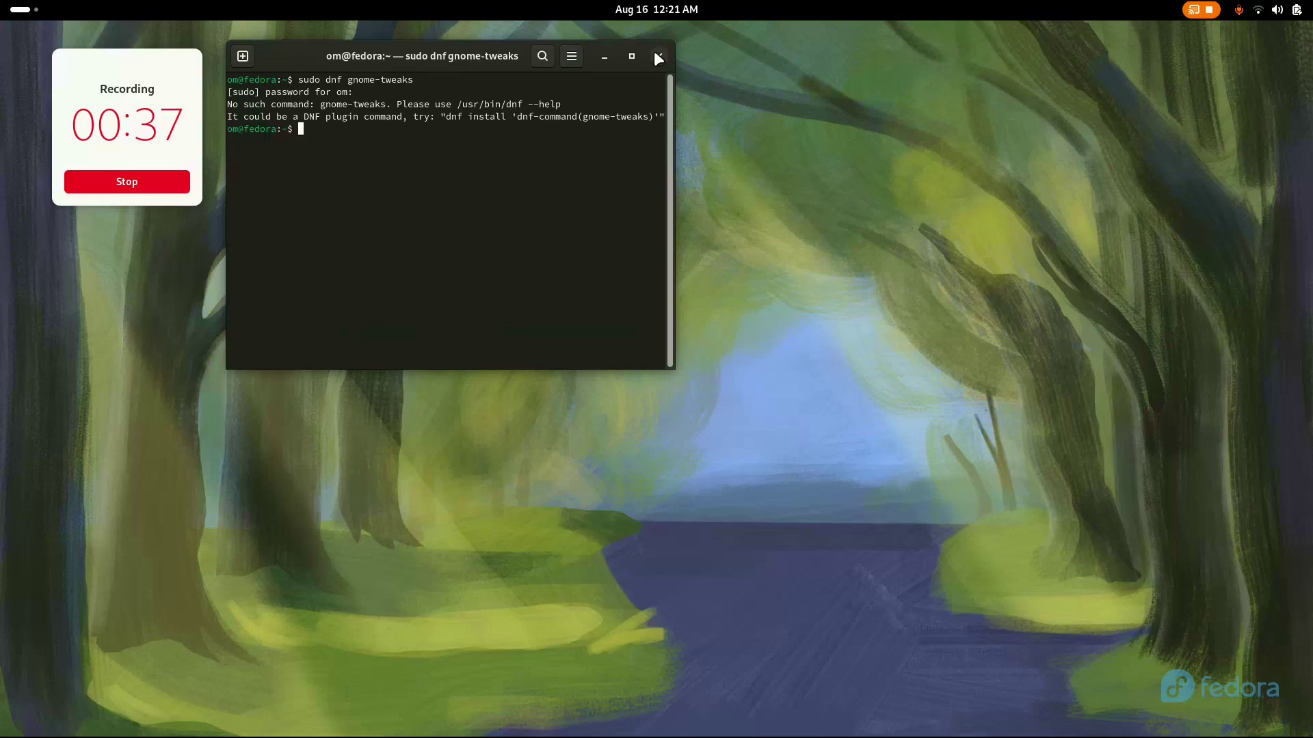
- Rerun the command as 'sudo dnf install gnome-tweaks', confirm it's already installed, and close Terminal
key(Up)
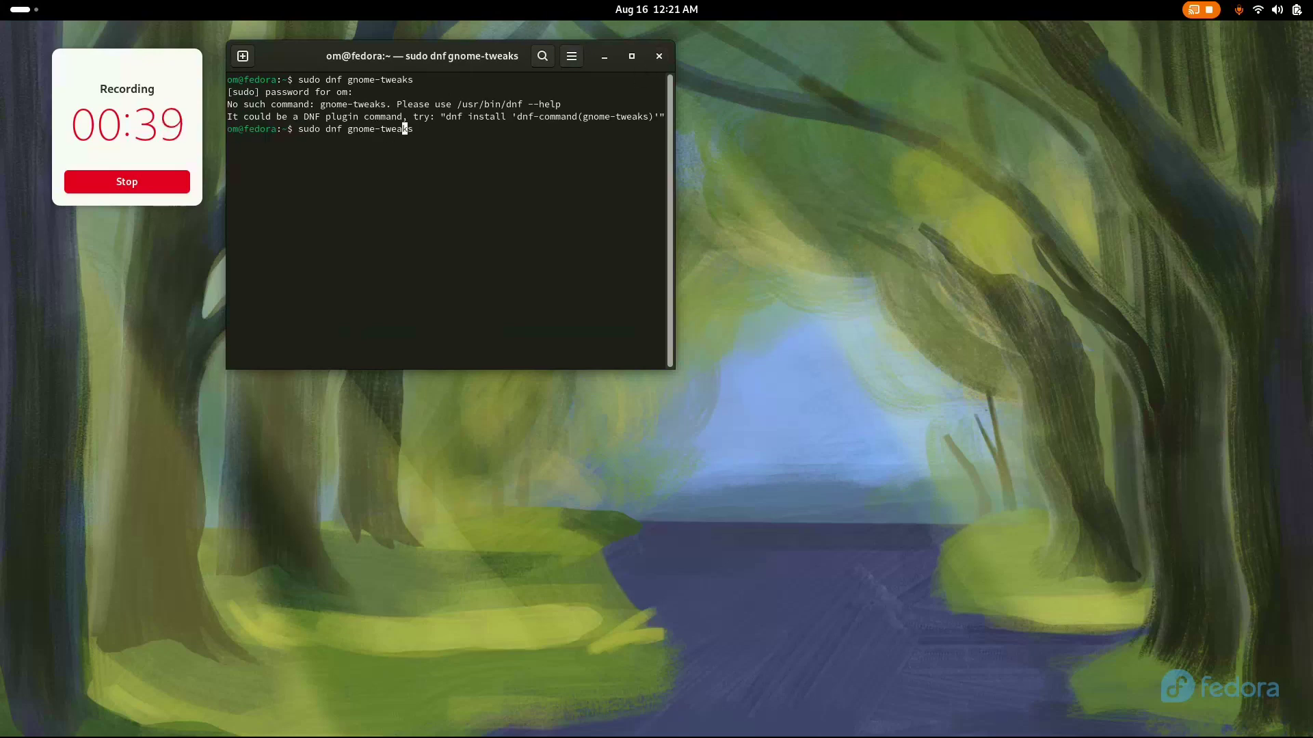
click(349, 129)
text(install)
key(Return)
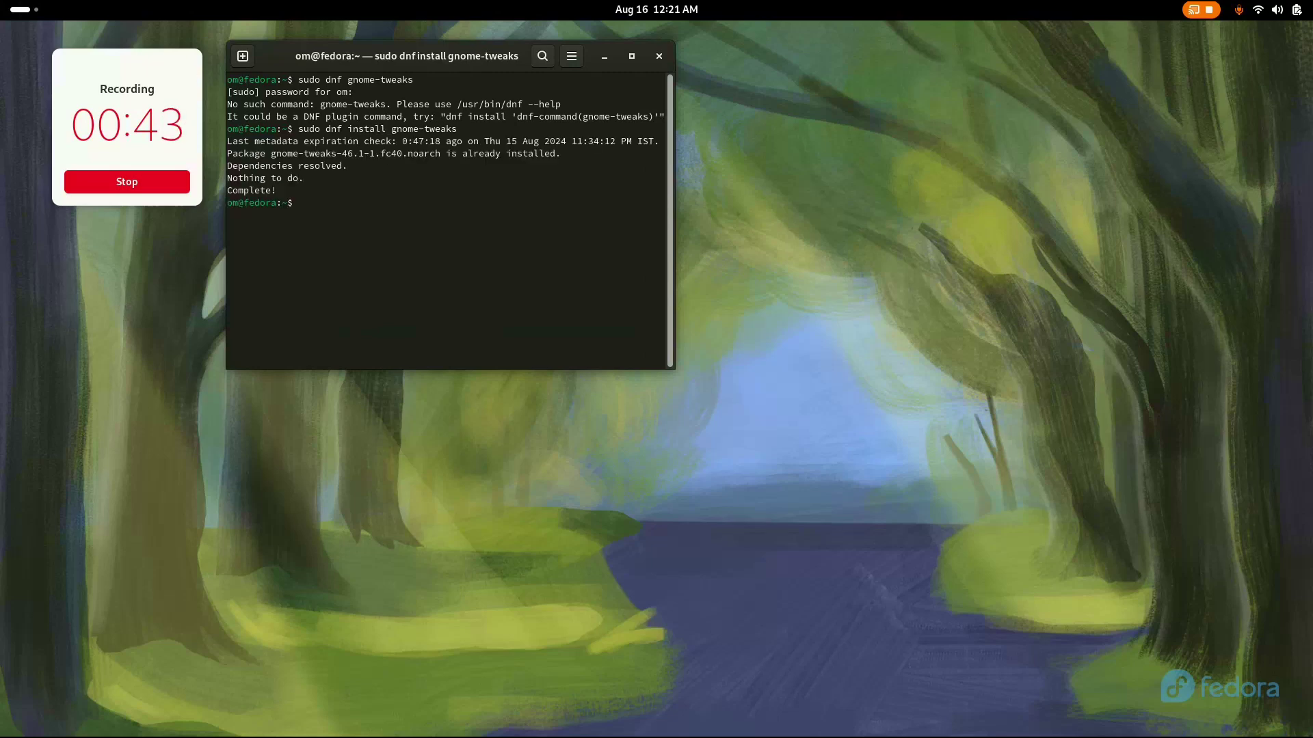
click(652, 56)
- Visit the Flathub page for Extension Manager in Firefox, then close the browser
key(super)
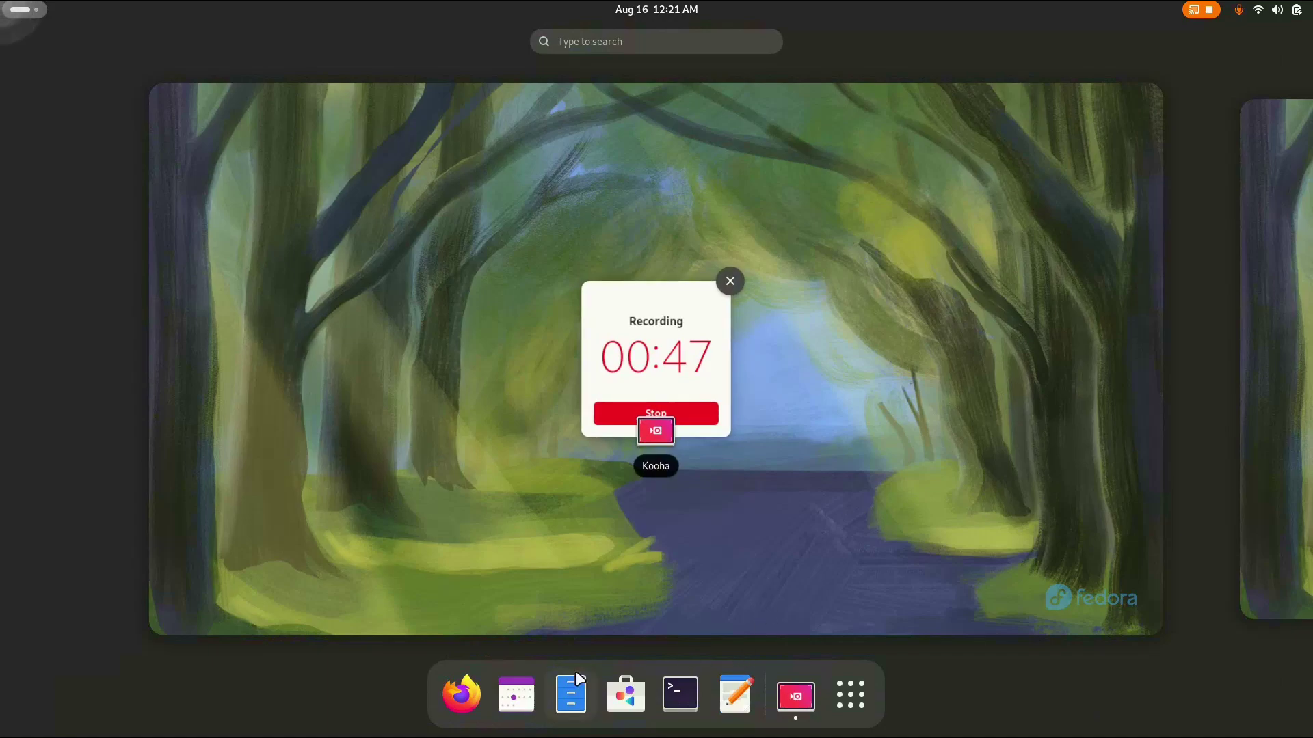
key(super)
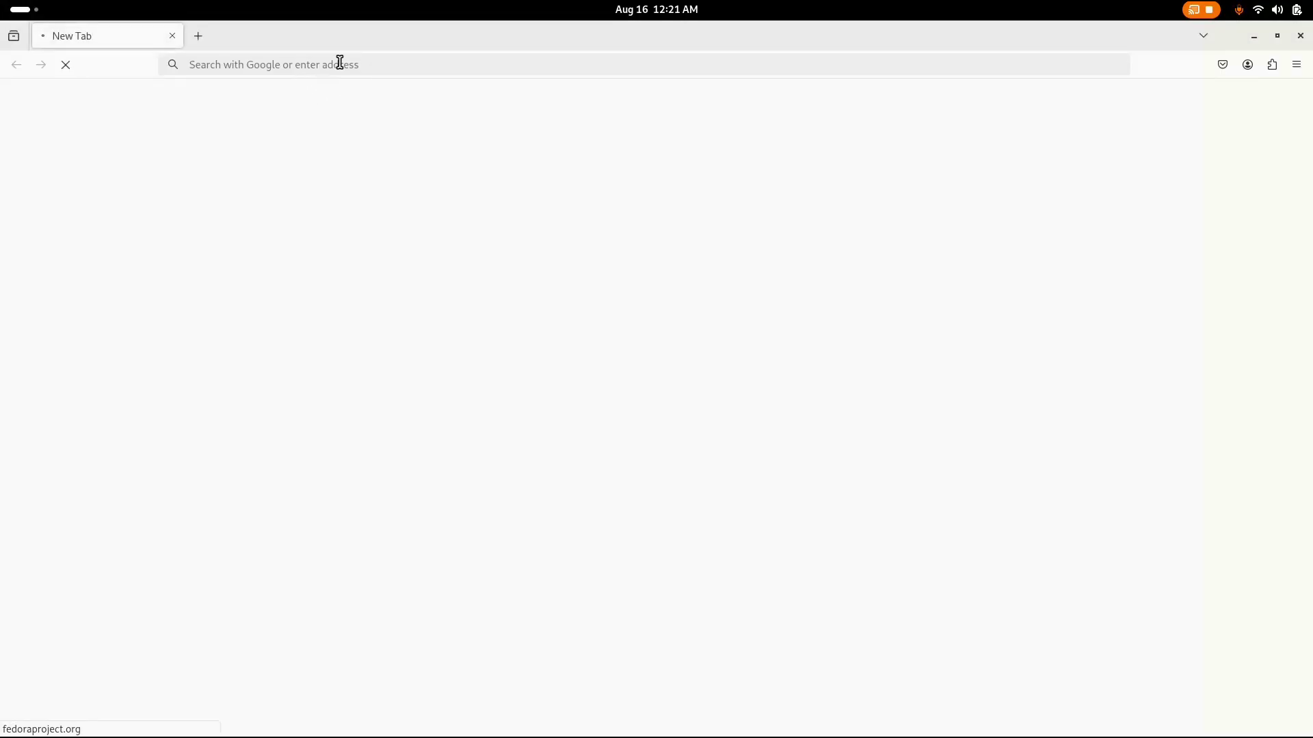
click(339, 62)
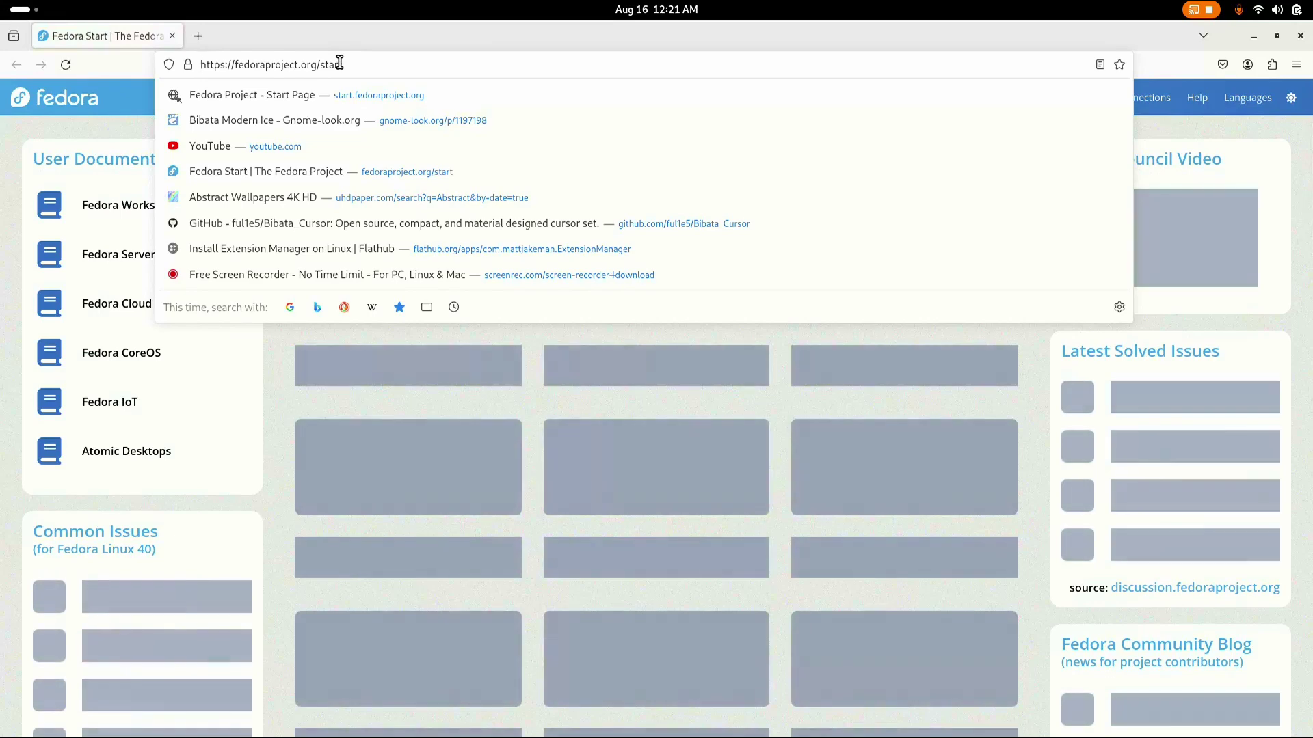
click(346, 248)
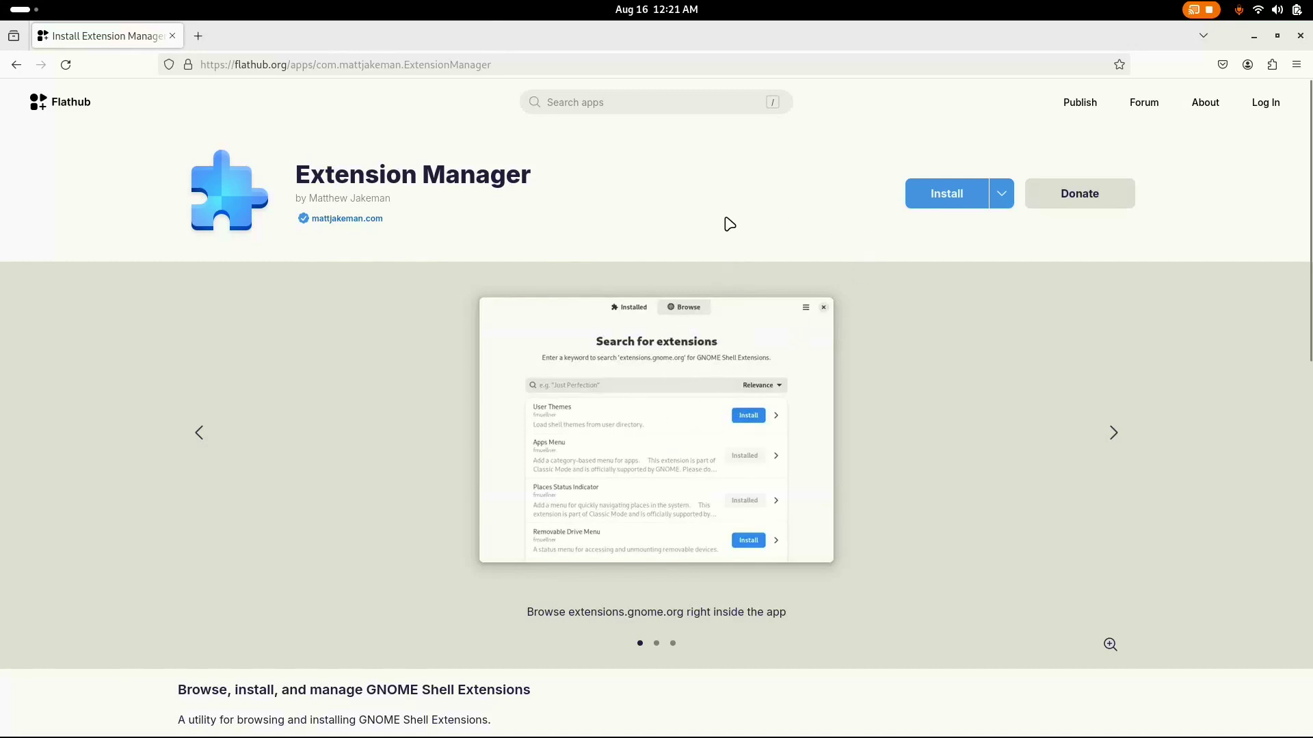
click(1300, 35)
- Launch Extension Manager and enable the User Themes and Blur my Shell extensions
mouse_move(3, 4)
click(850, 696)
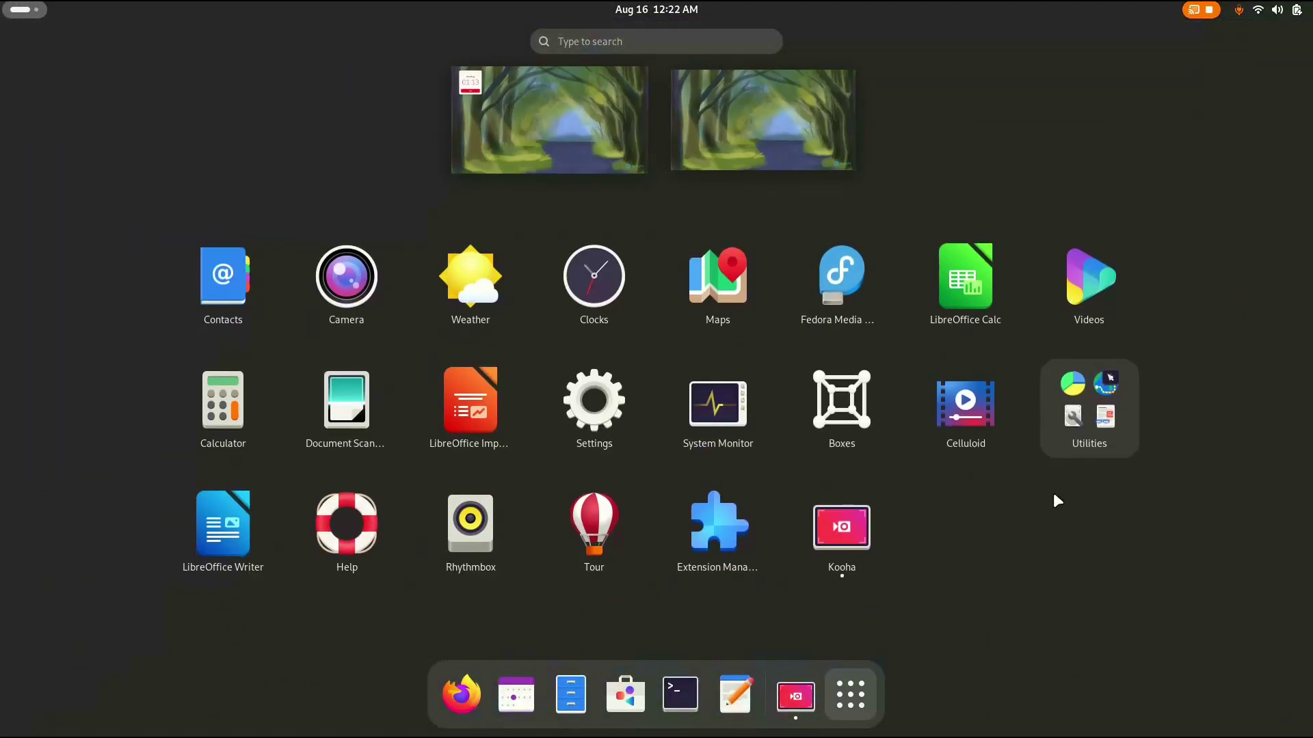
click(717, 527)
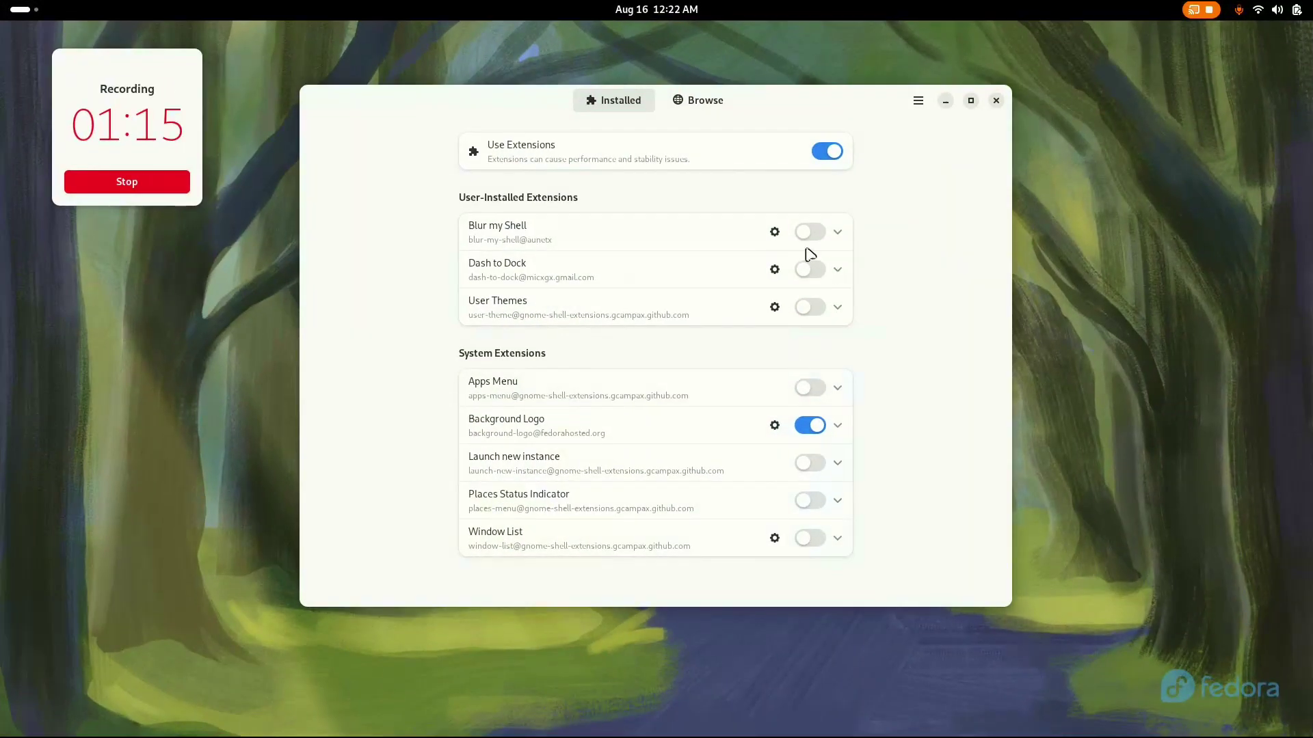
click(807, 309)
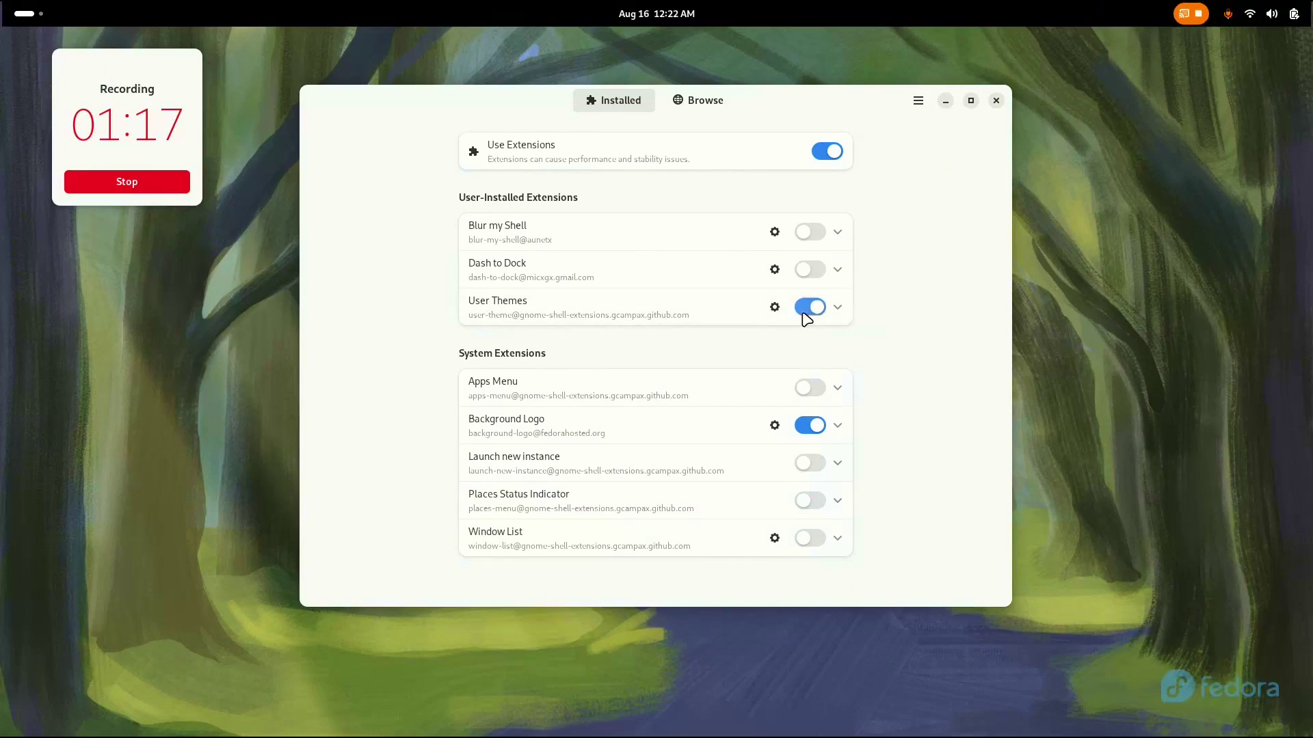
click(814, 244)
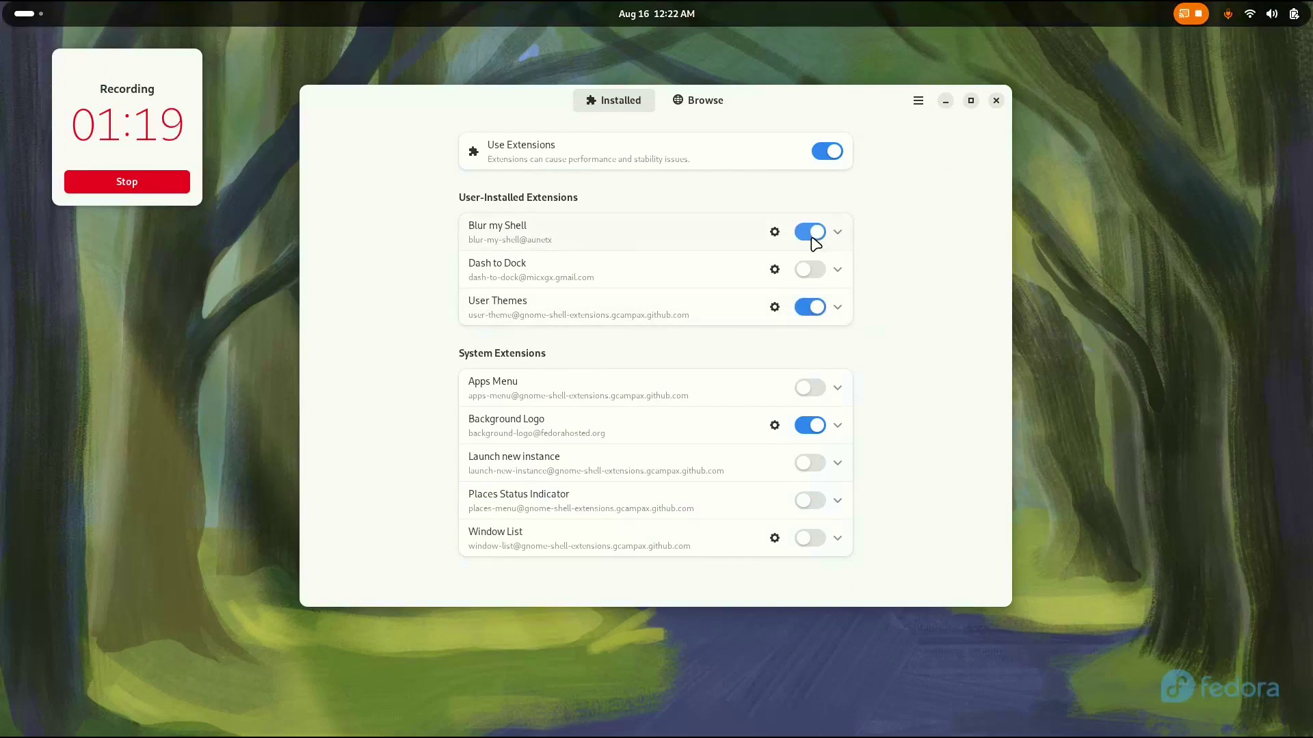
- Search online extensions for 'dash' and install Dash to Panel
click(698, 100)
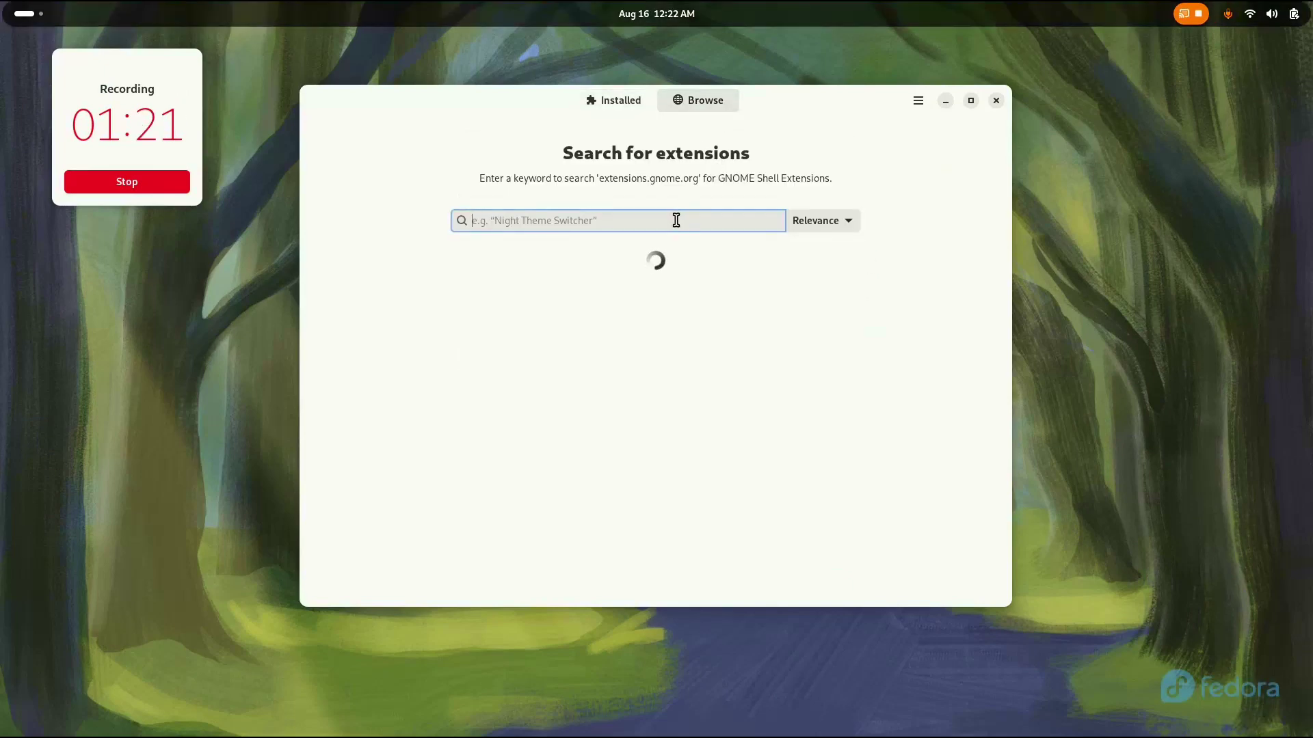
text(das)
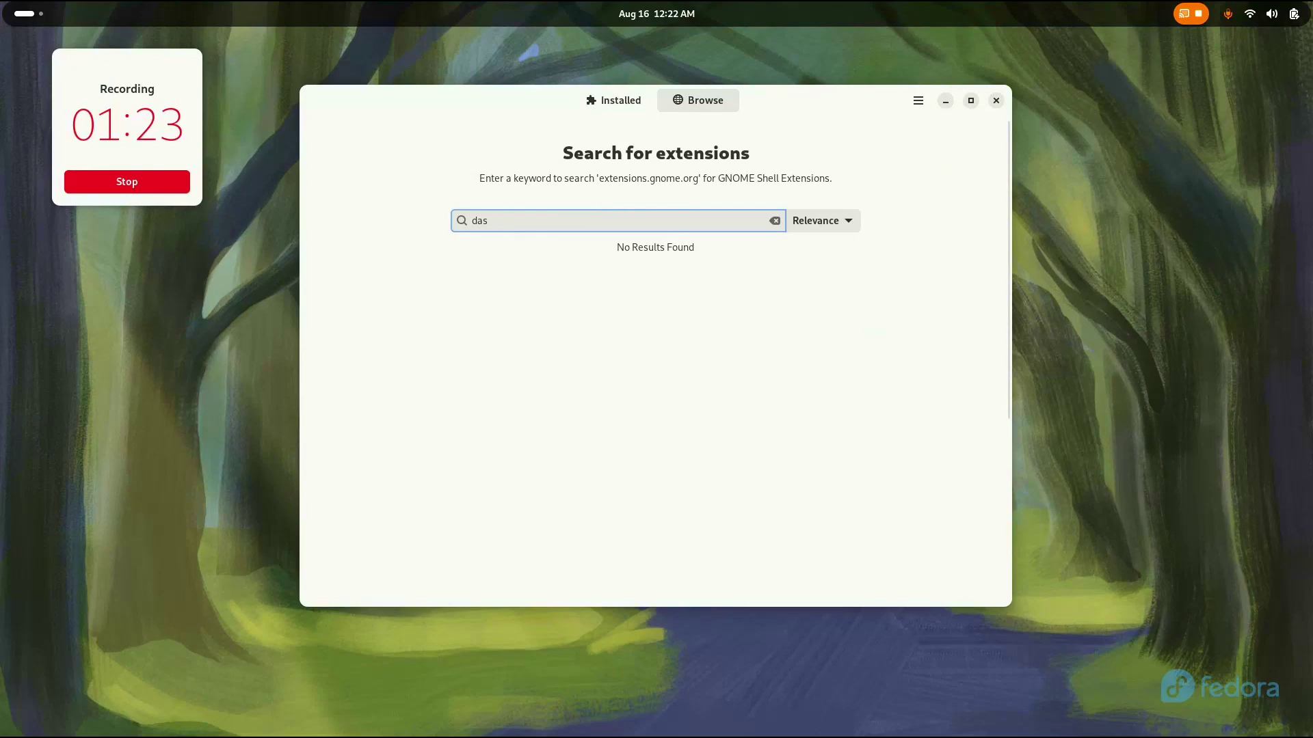
text(h)
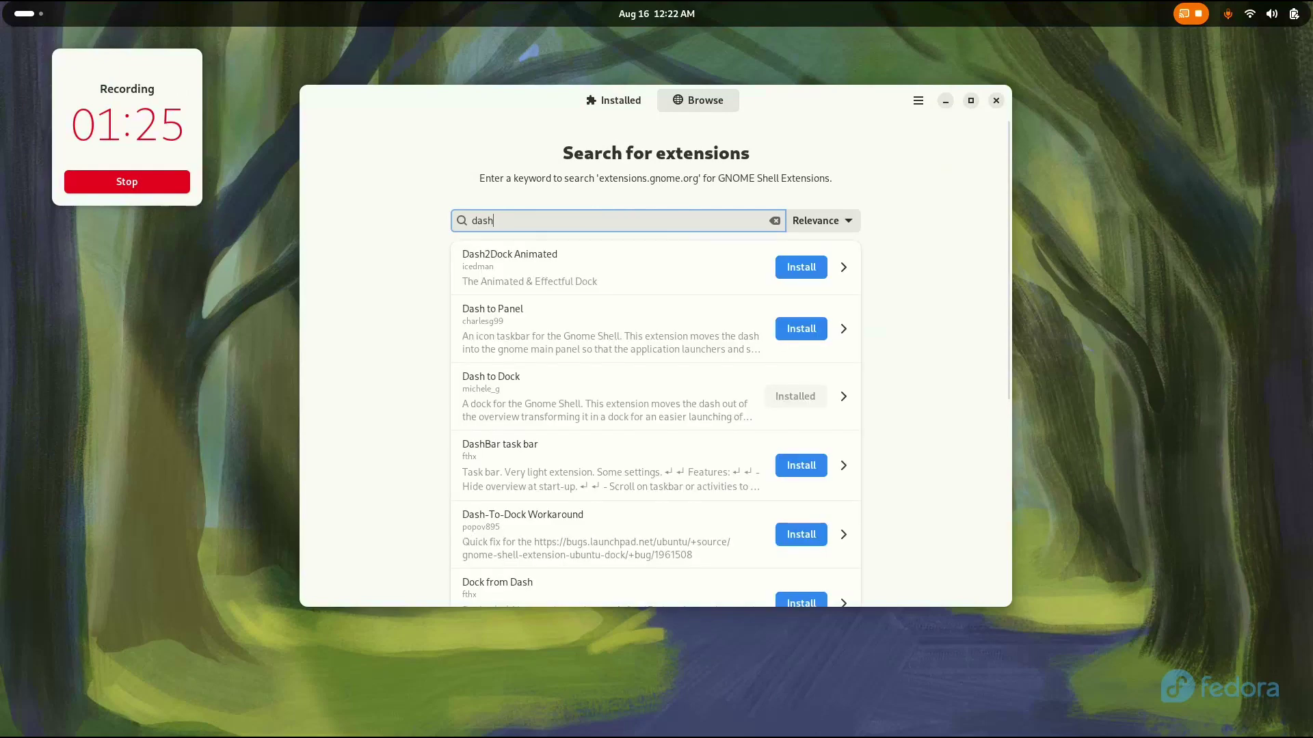
click(815, 330)
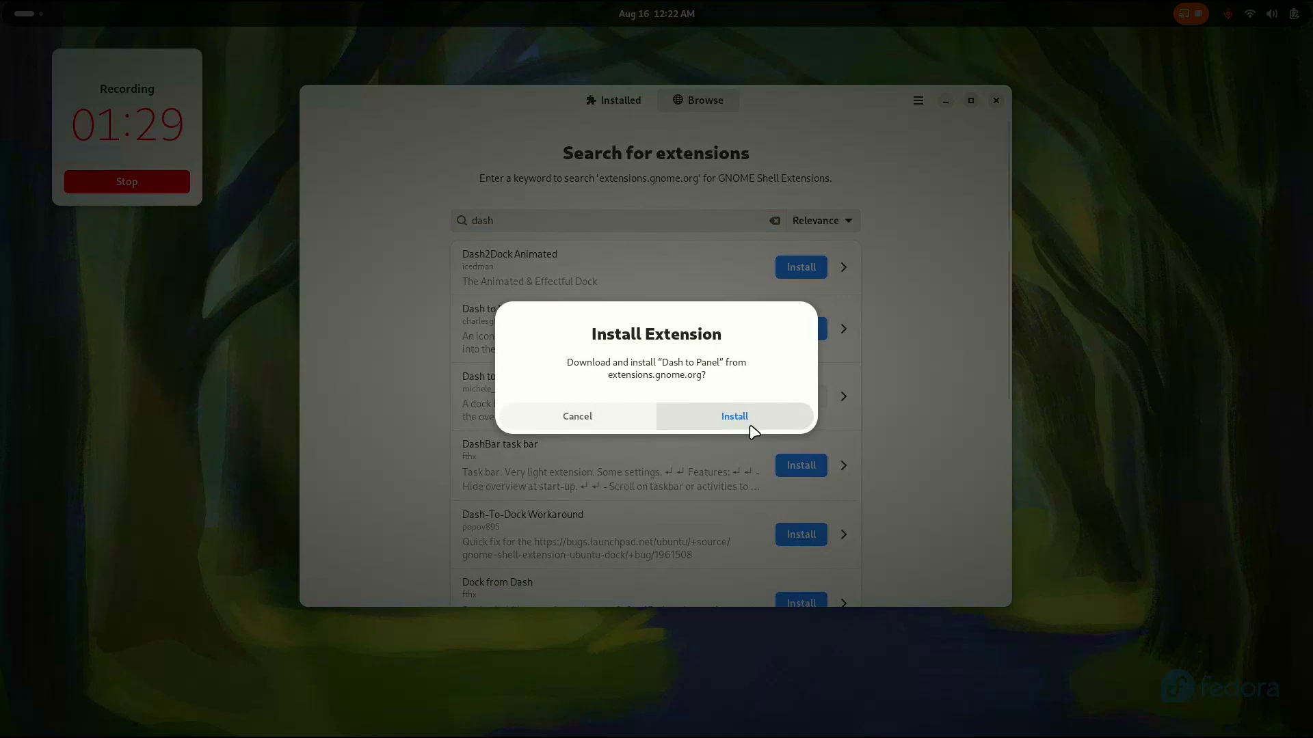
click(749, 423)
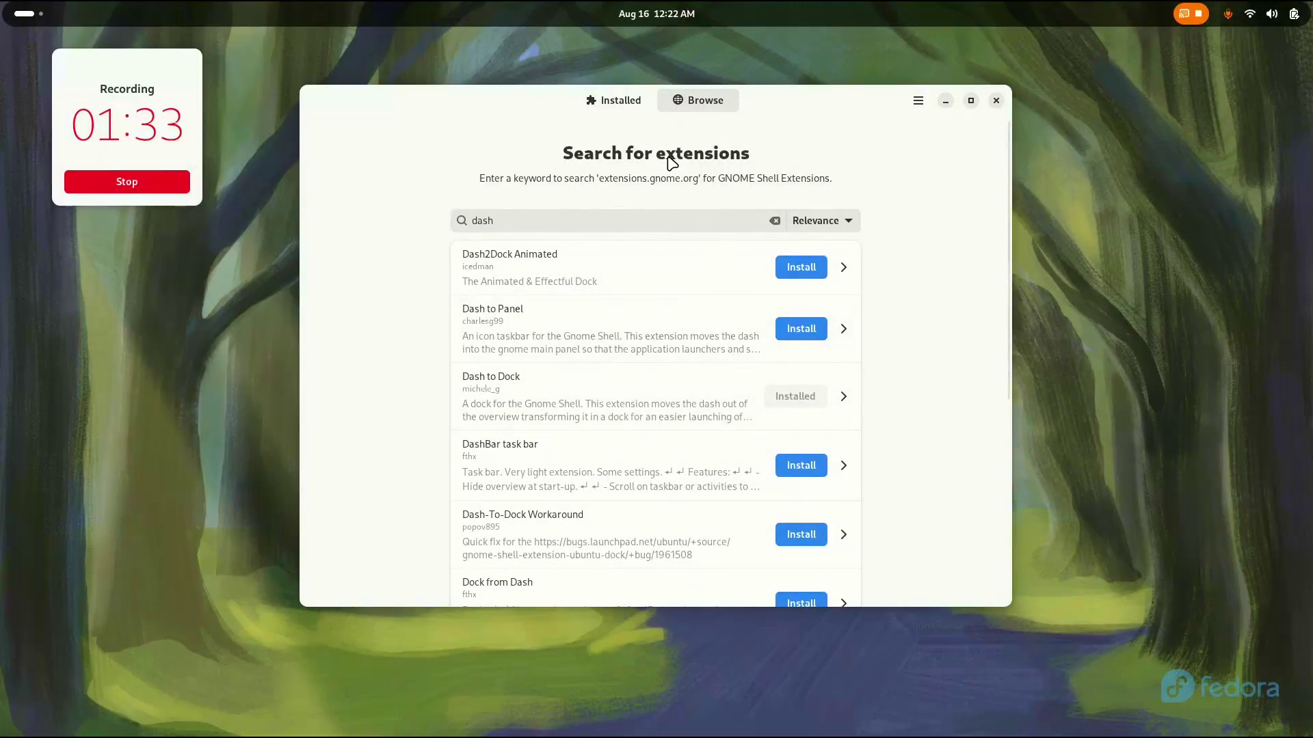
click(619, 103)
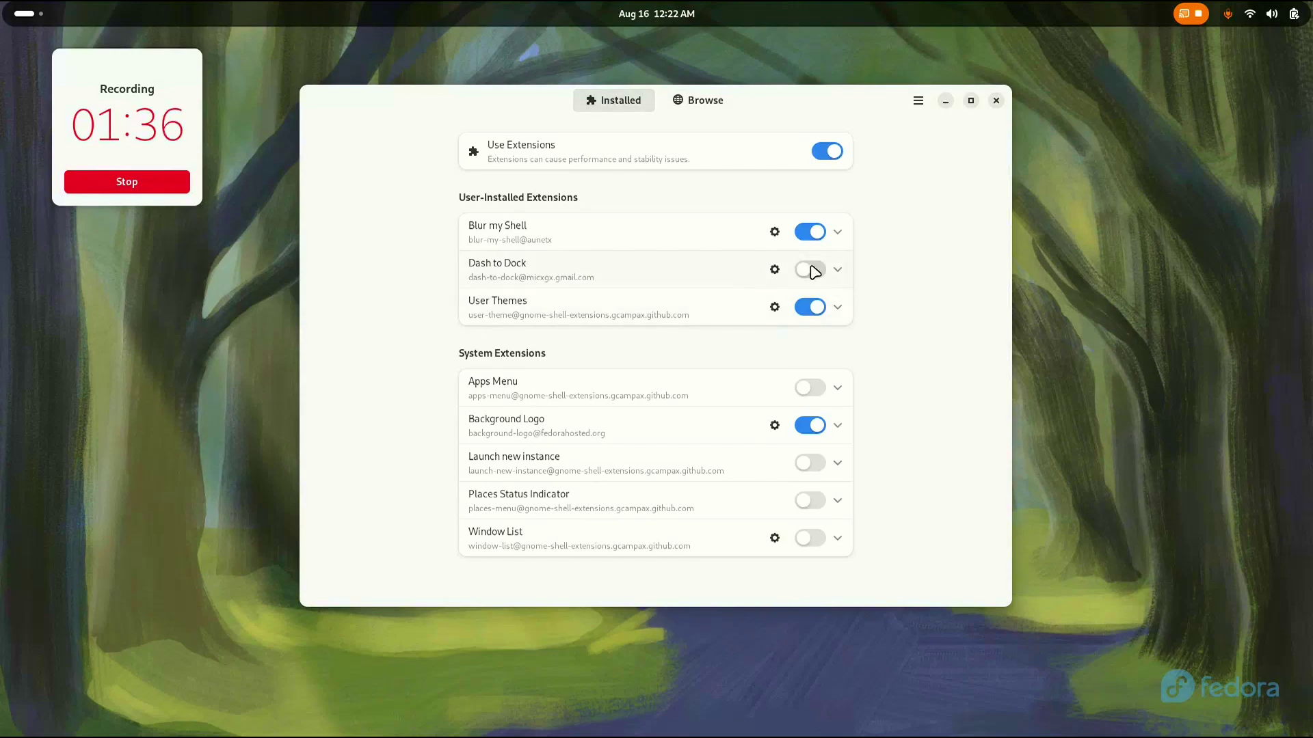
- View Dash to Dock's details, close Extension Manager, and open the app grid from the new taskbar
click(724, 107)
click(711, 402)
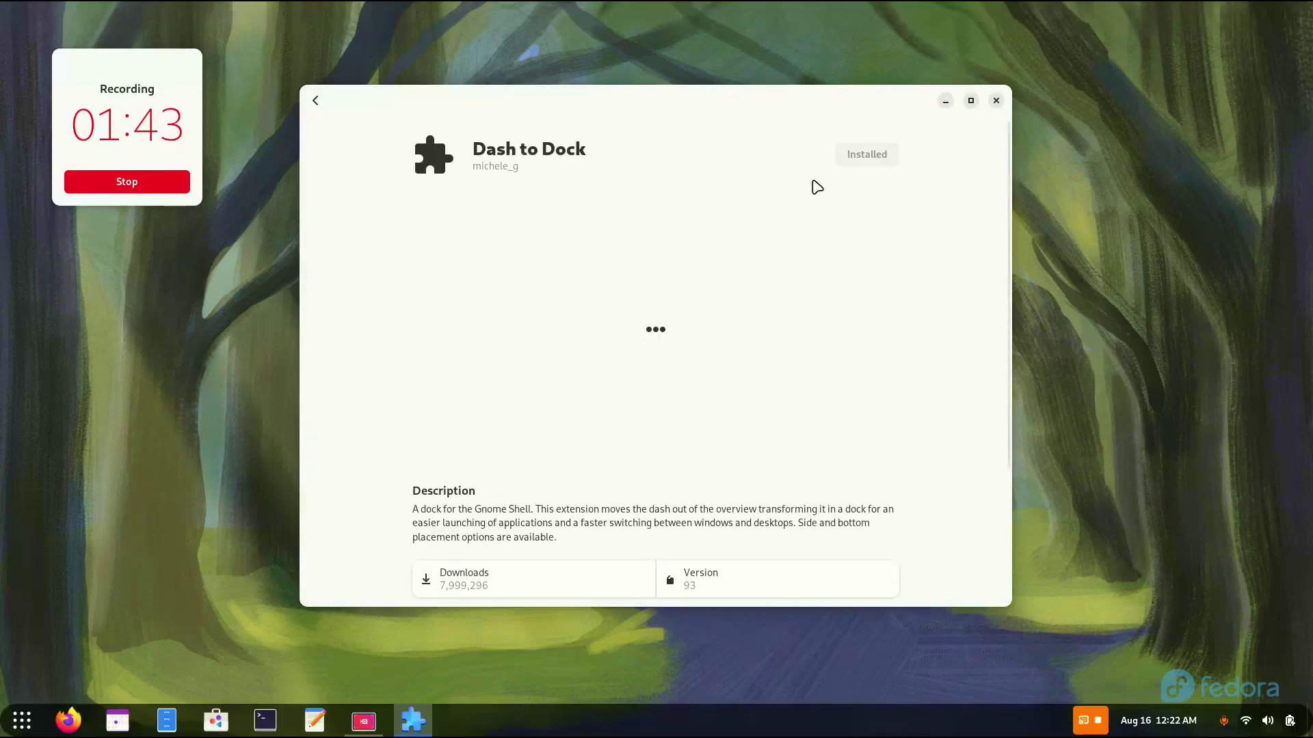
click(995, 101)
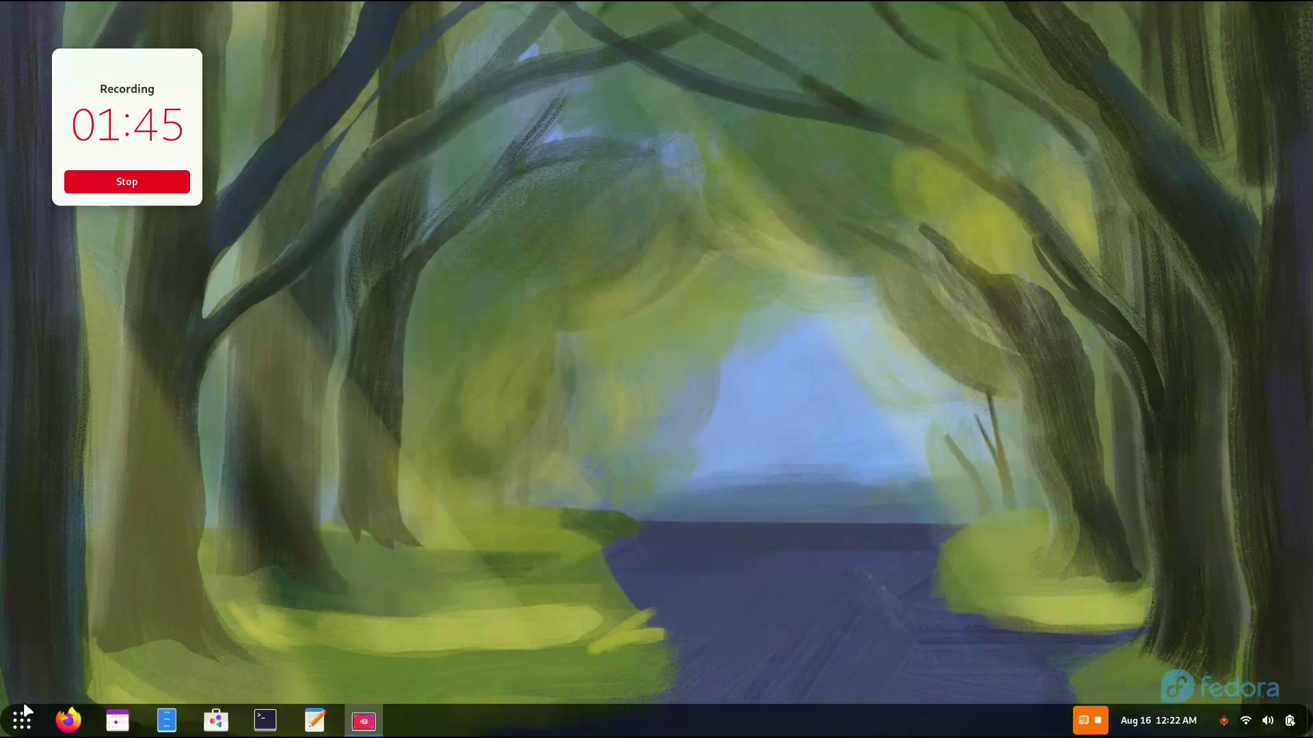
click(22, 718)
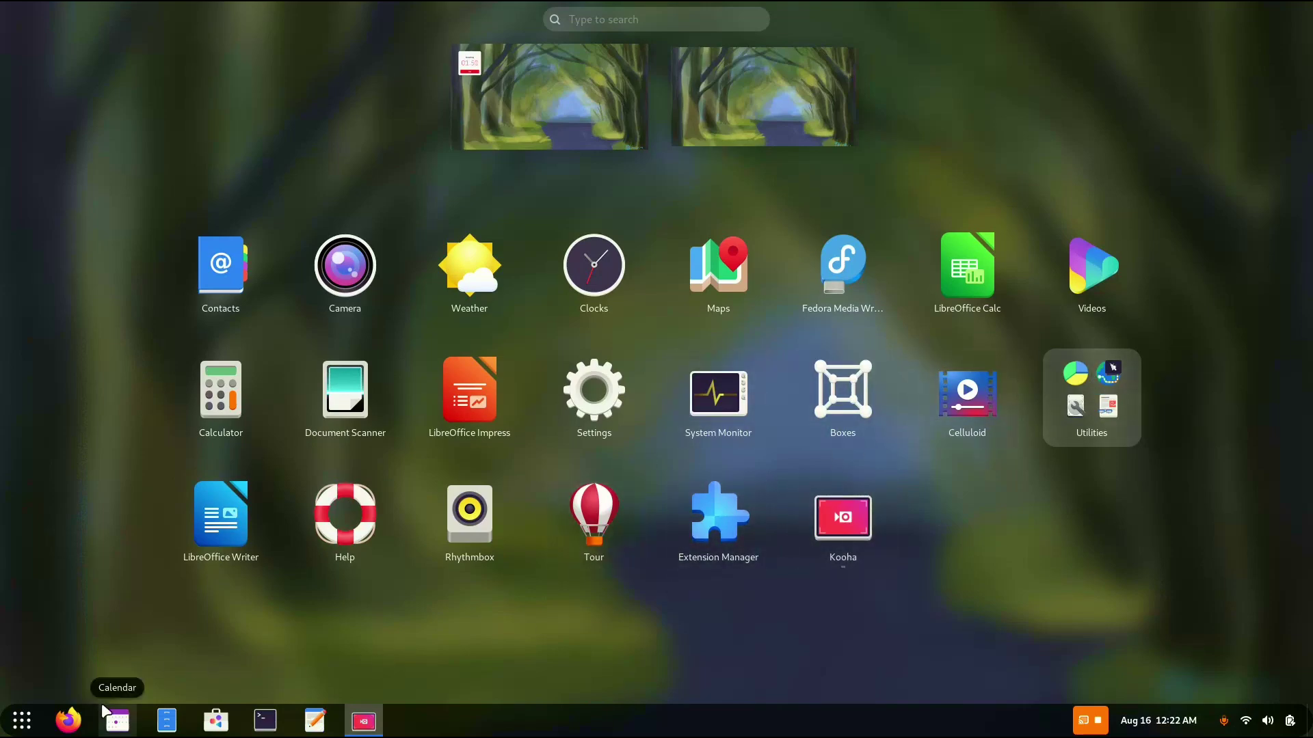
- Open the Orchis-theme GitHub repository in Firefox and check its Code download options
click(68, 719)
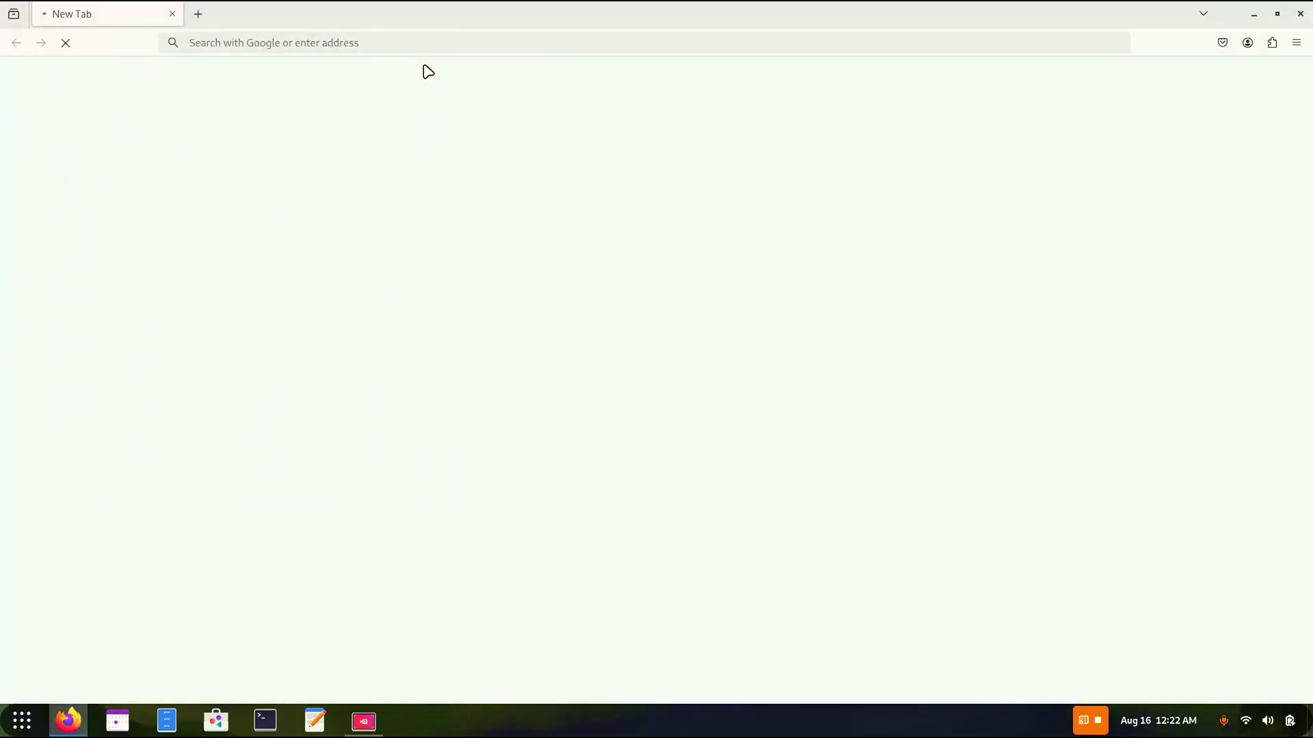
click(439, 45)
click(439, 49)
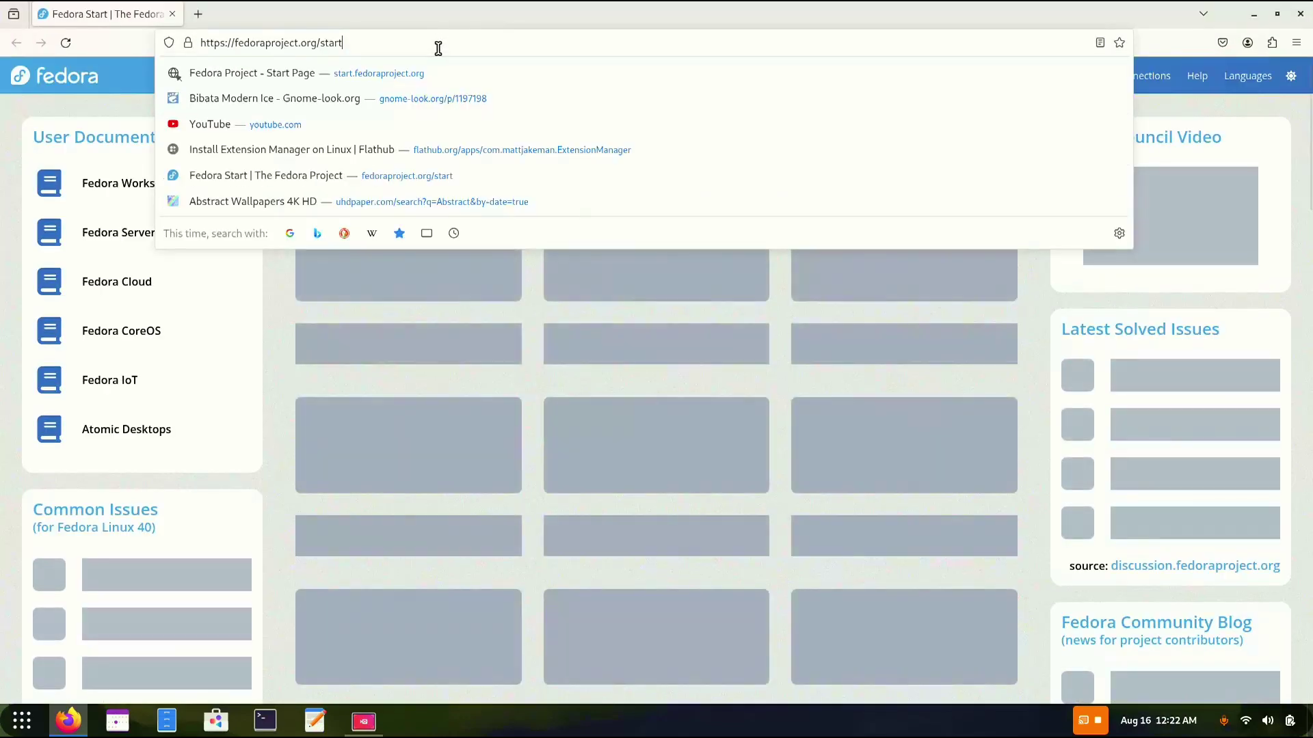
text(orchid)
key(ctrl+a)
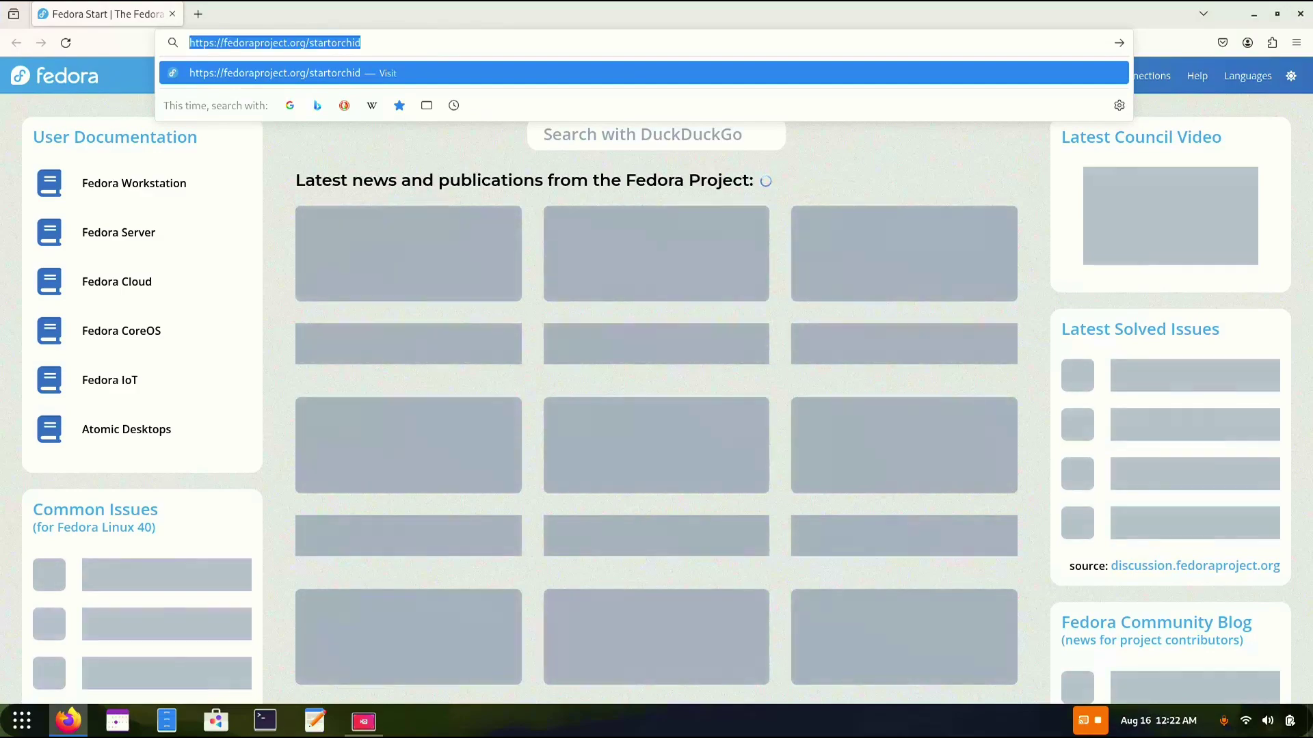
text(or)
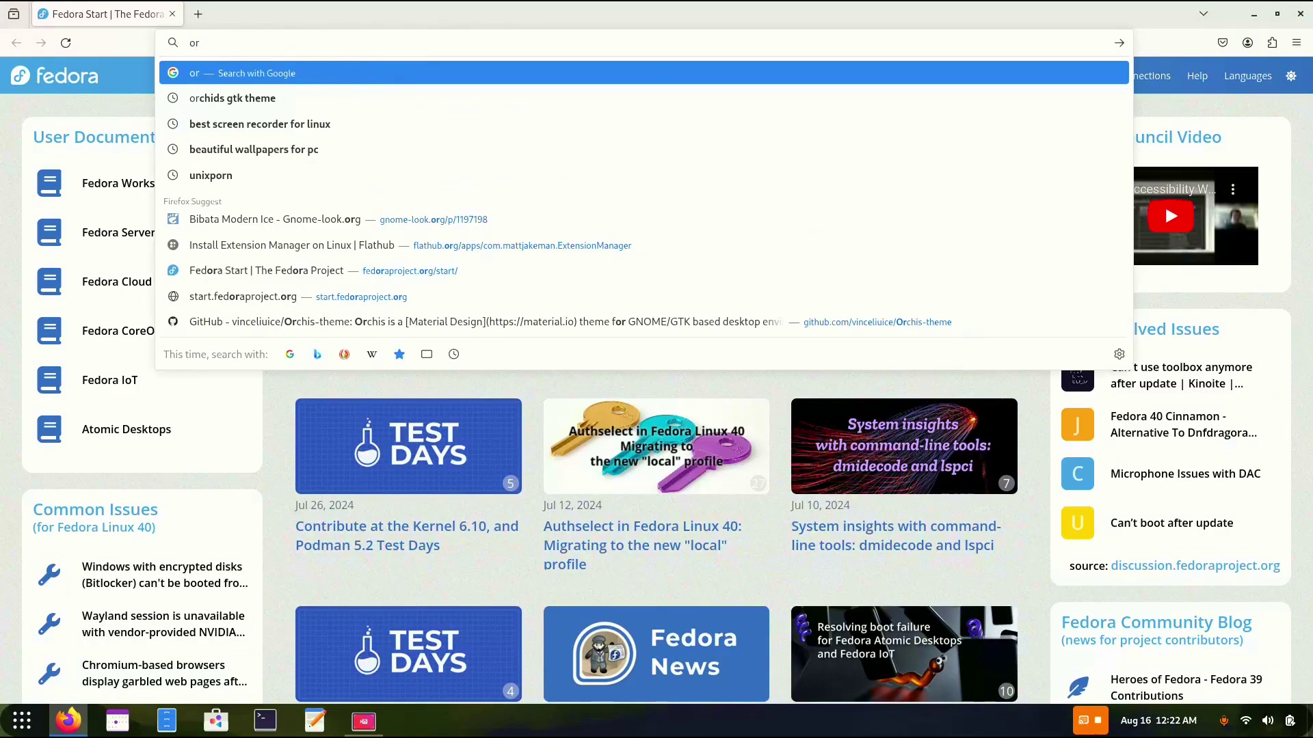
key(Down)
key(Down)
key(Down)
key(Down)
key(Down)
key(Down)
key(Down)
key(Down)
key(Down)
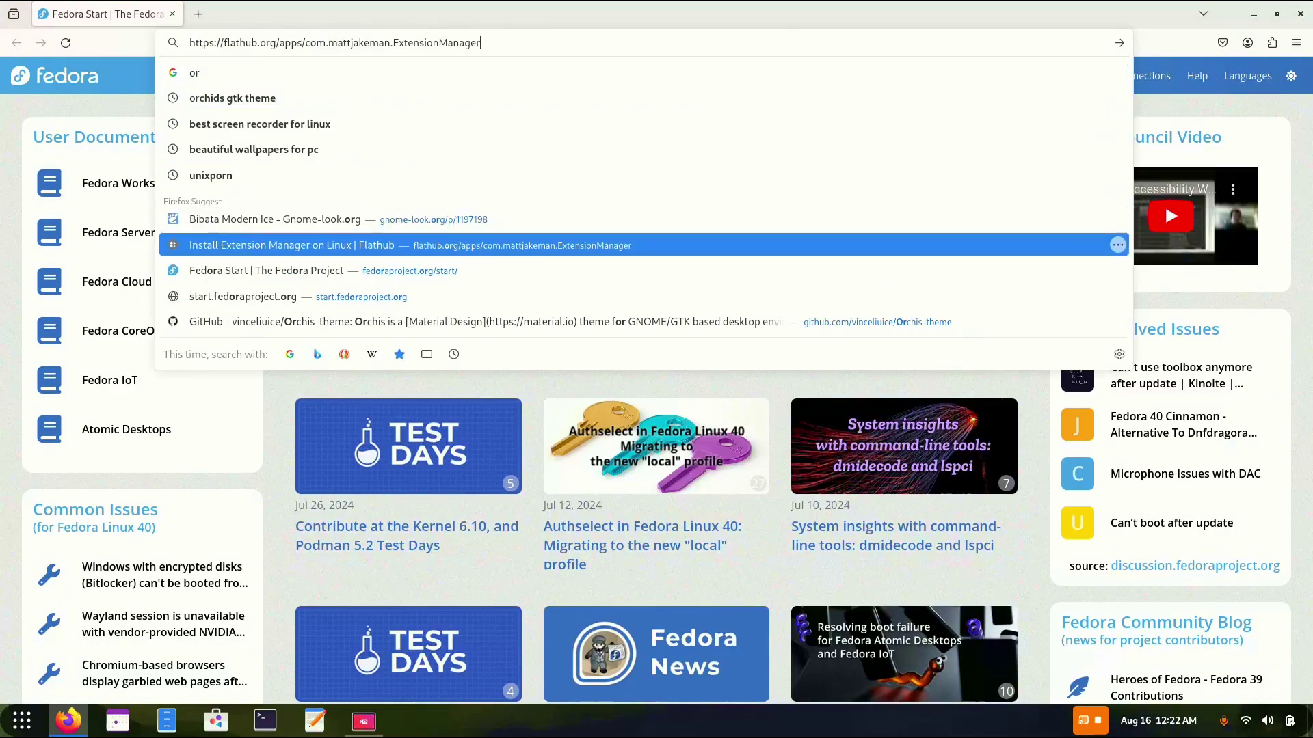
key(Return)
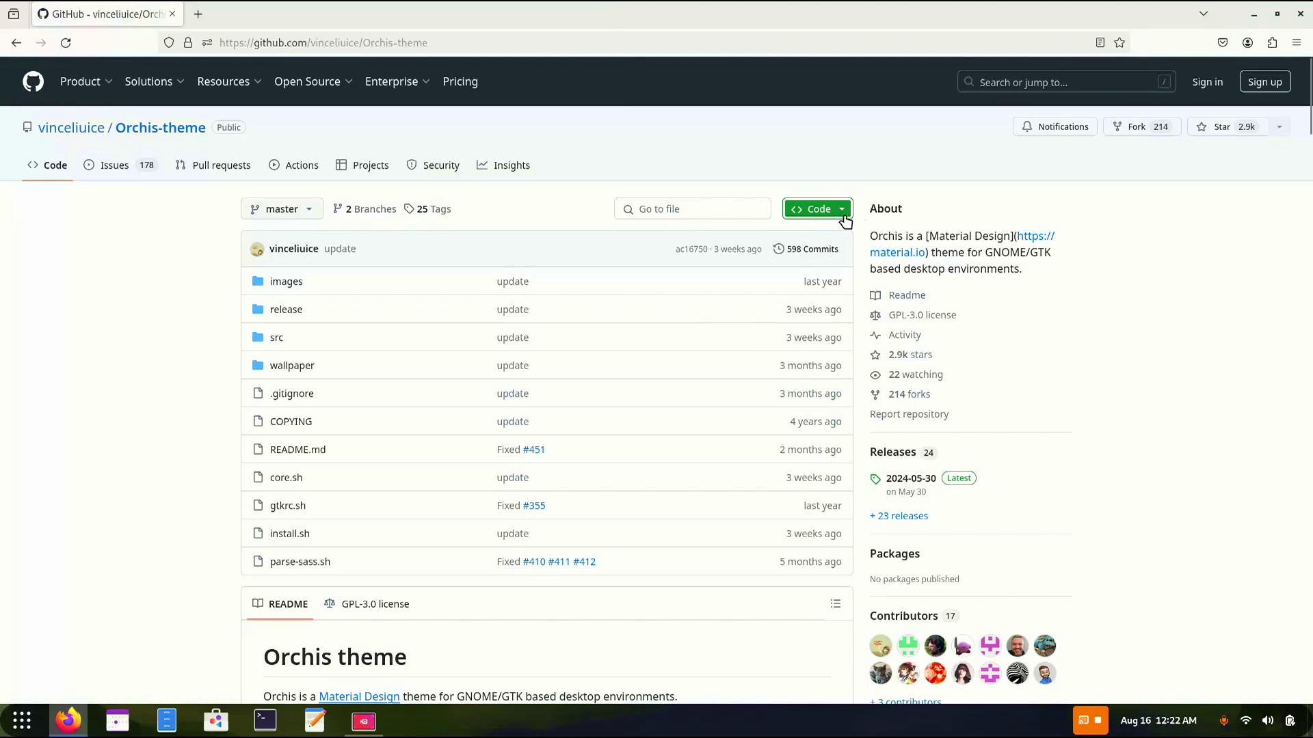
click(836, 209)
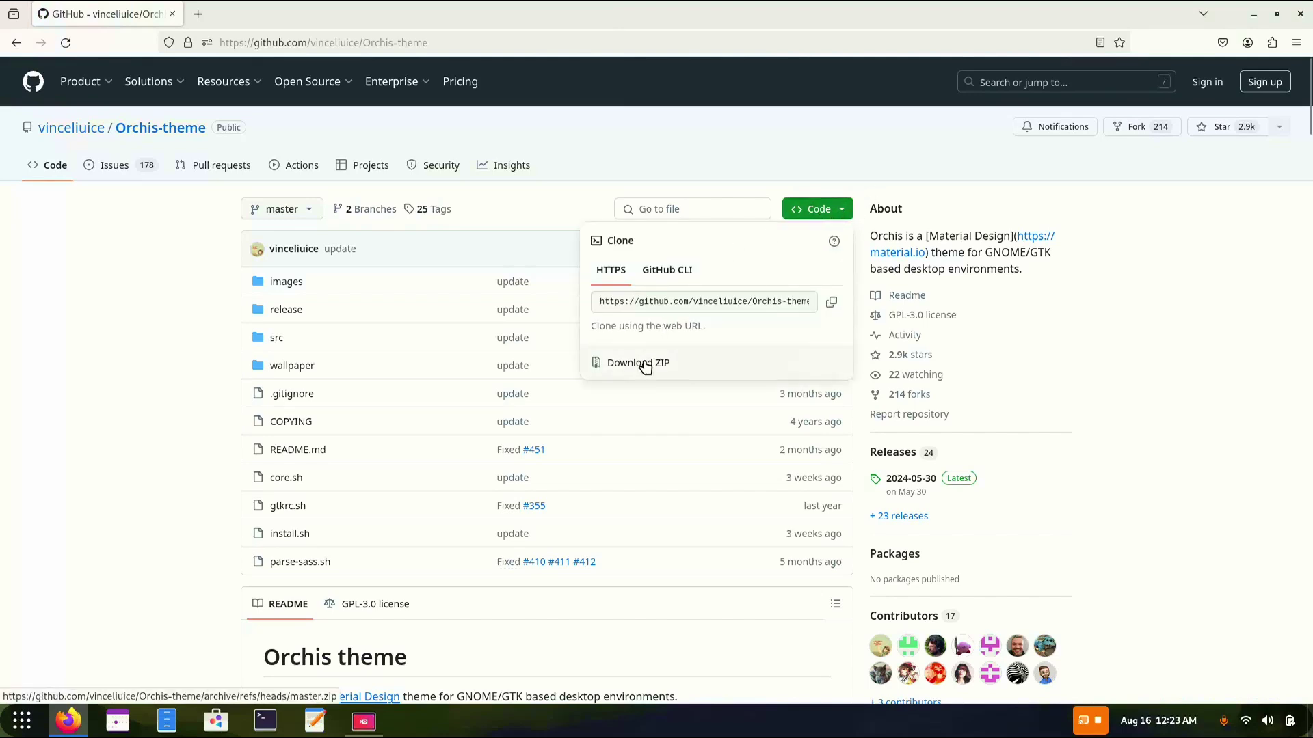
click(678, 137)
click(476, 38)
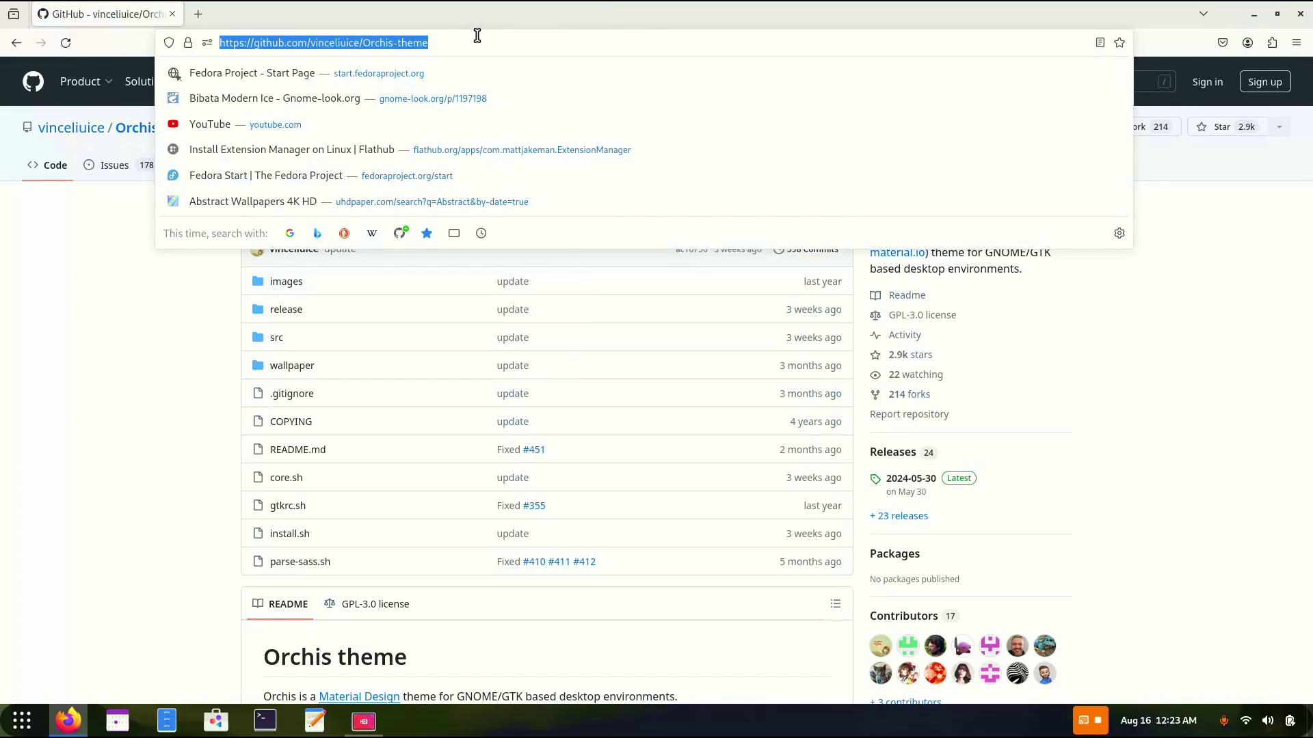
- Search 'tela icon theme', download Tela-icon-theme-master.zip from GitHub, and minimize Firefox
text(t)
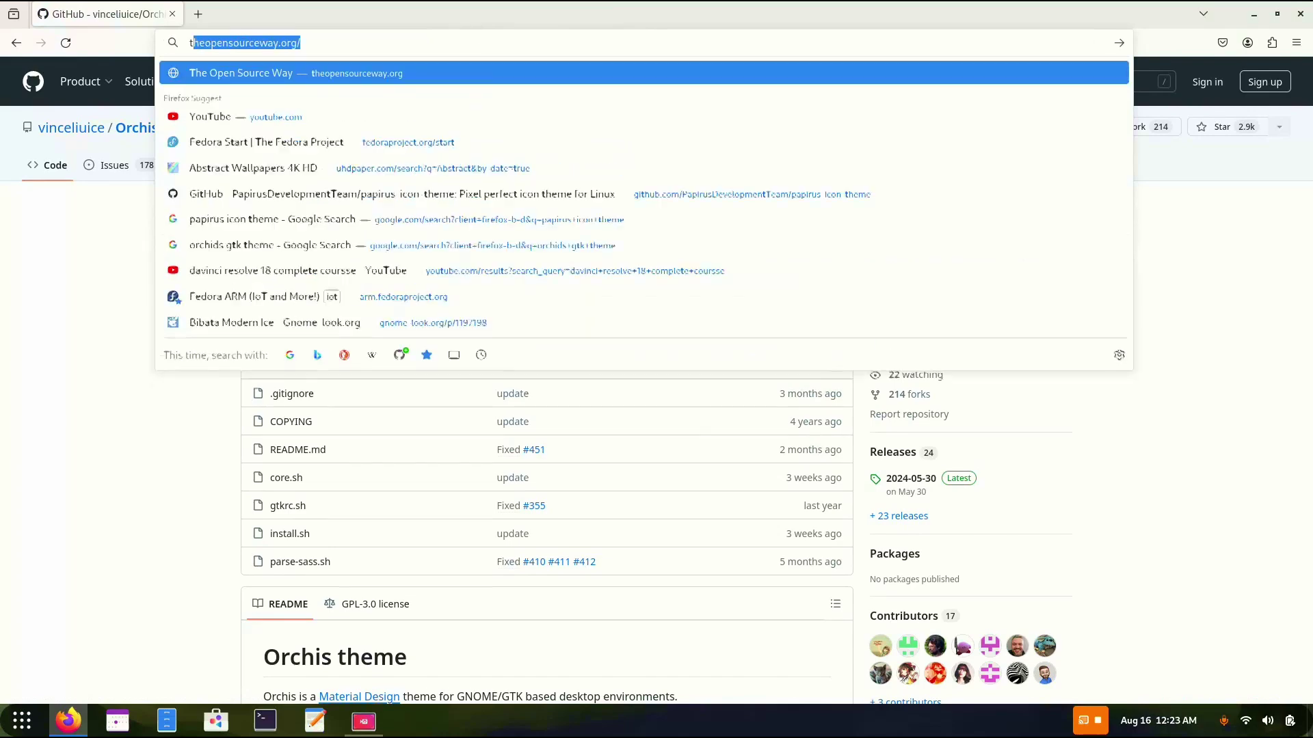
text(ela icon)
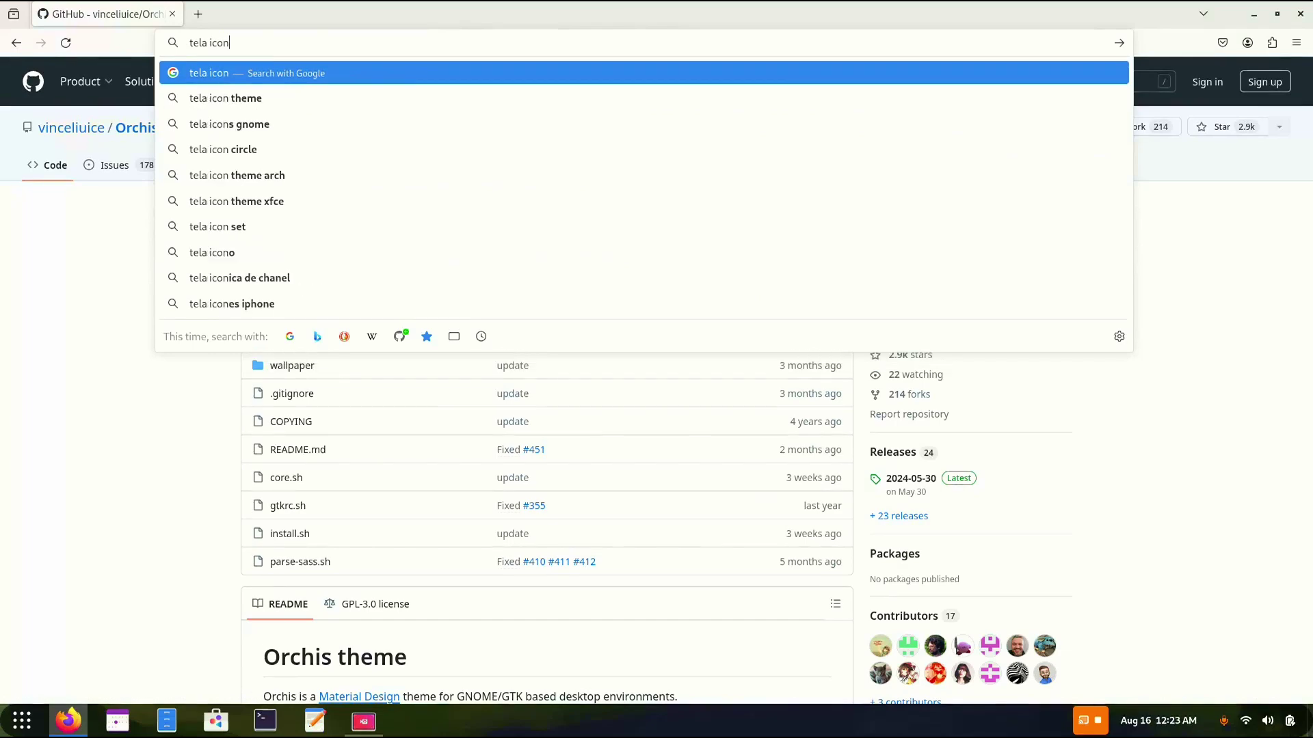
text( theme)
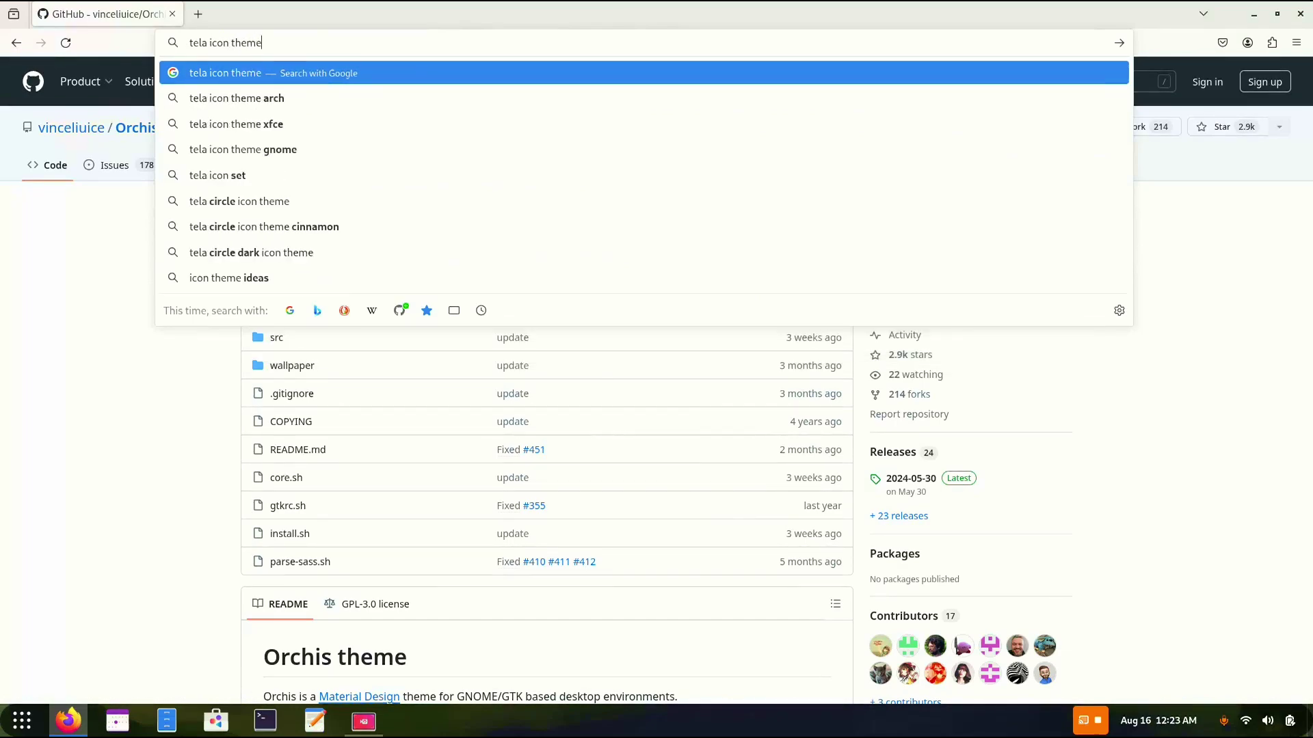
key(Return)
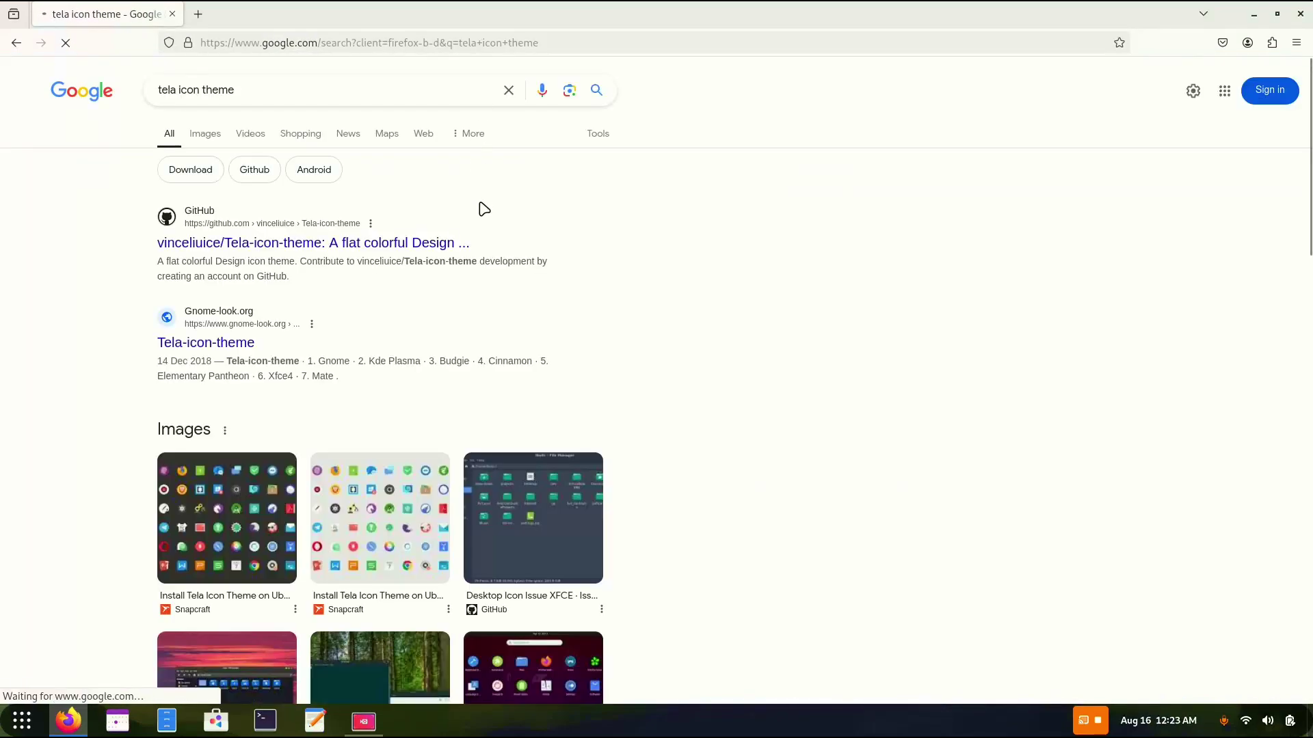
click(419, 244)
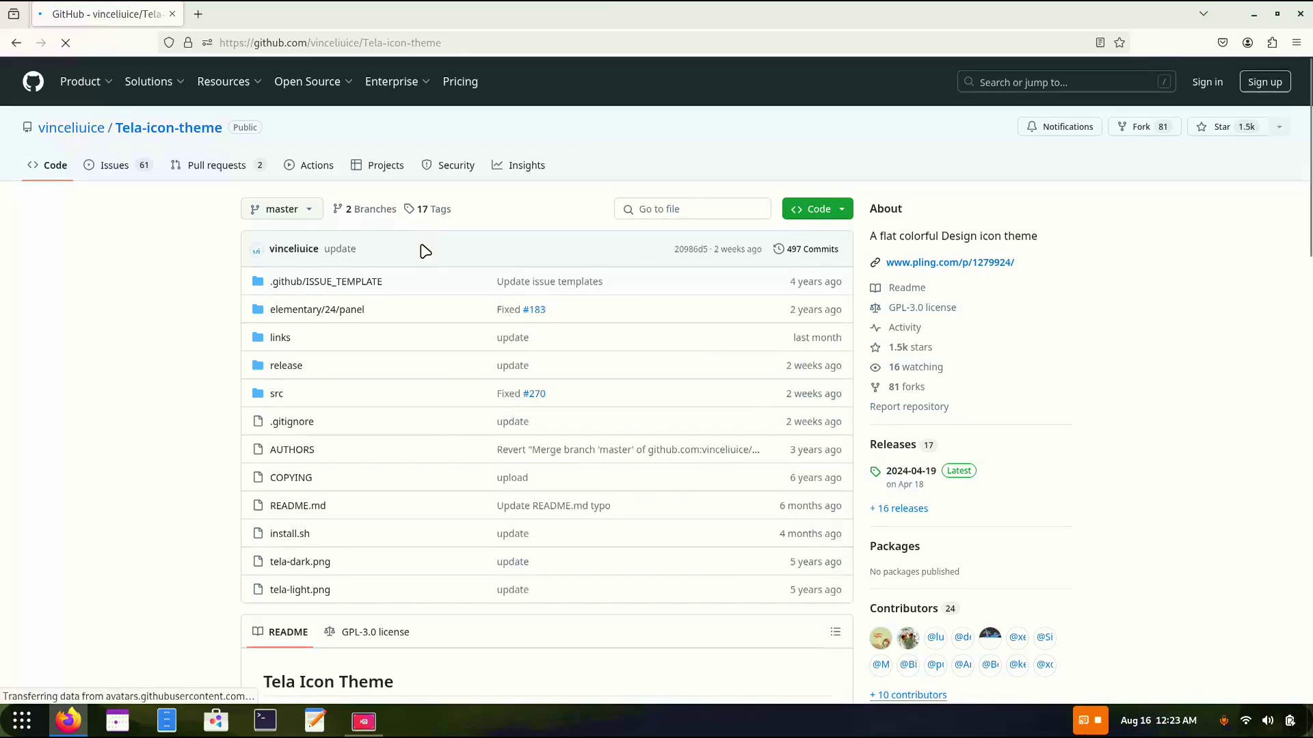
click(821, 209)
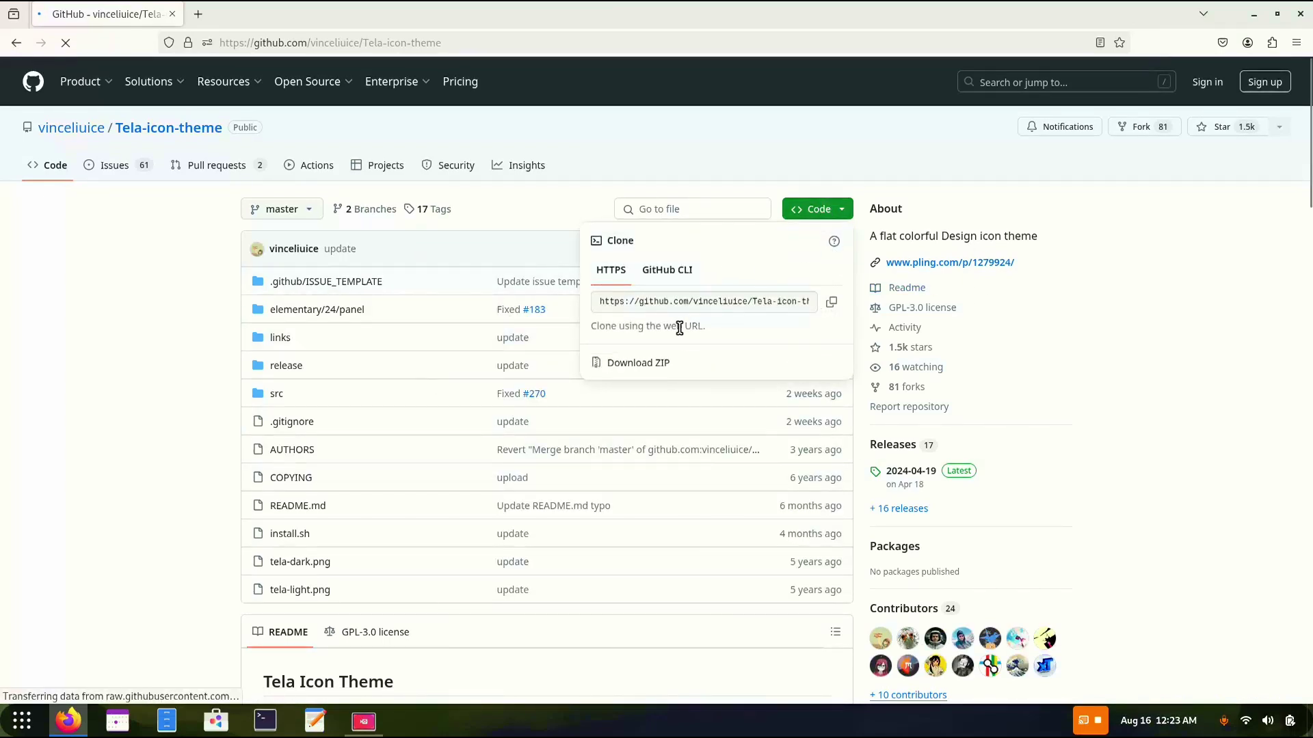
click(669, 362)
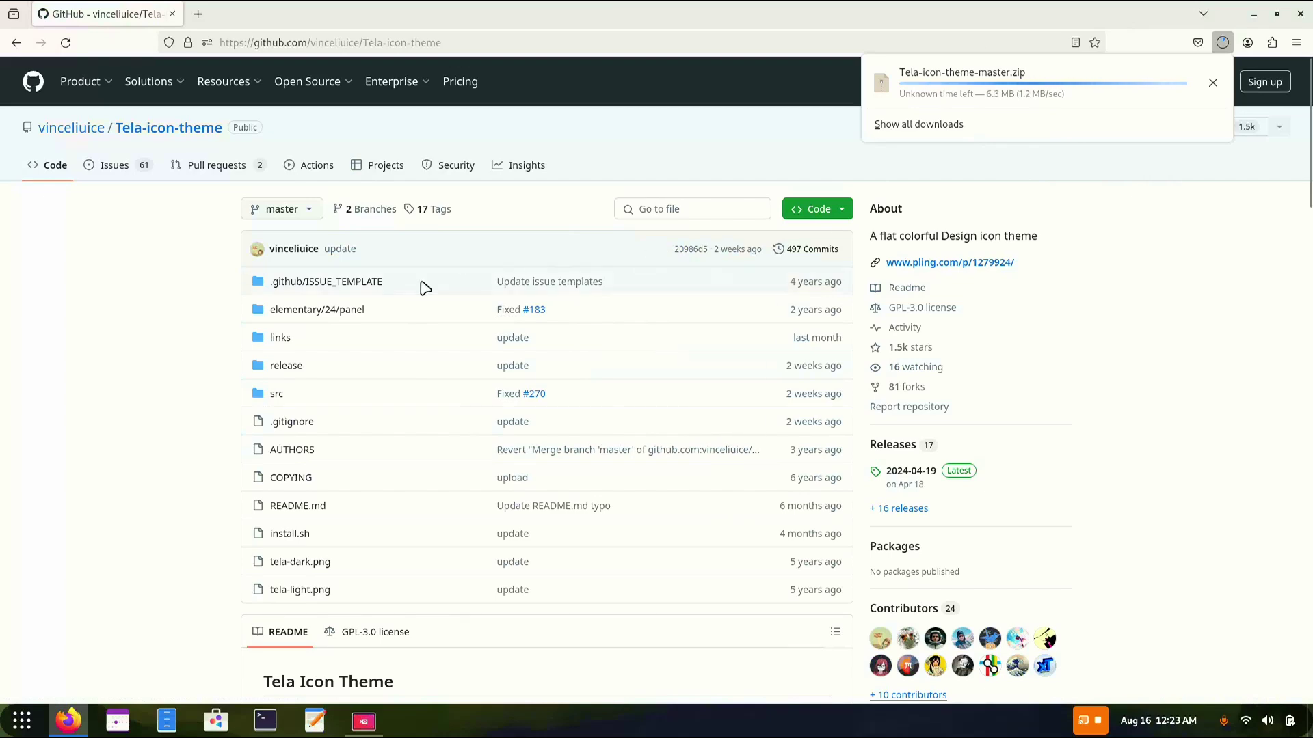
click(87, 408)
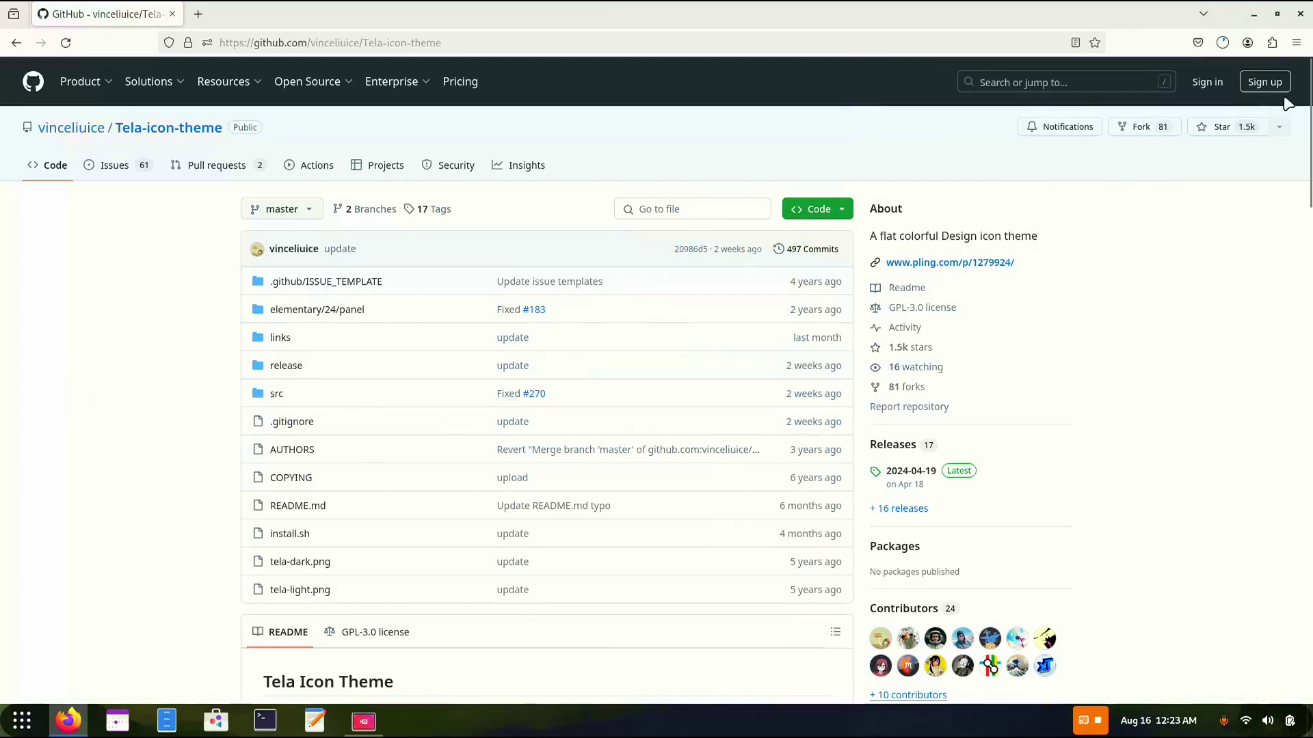
click(1253, 14)
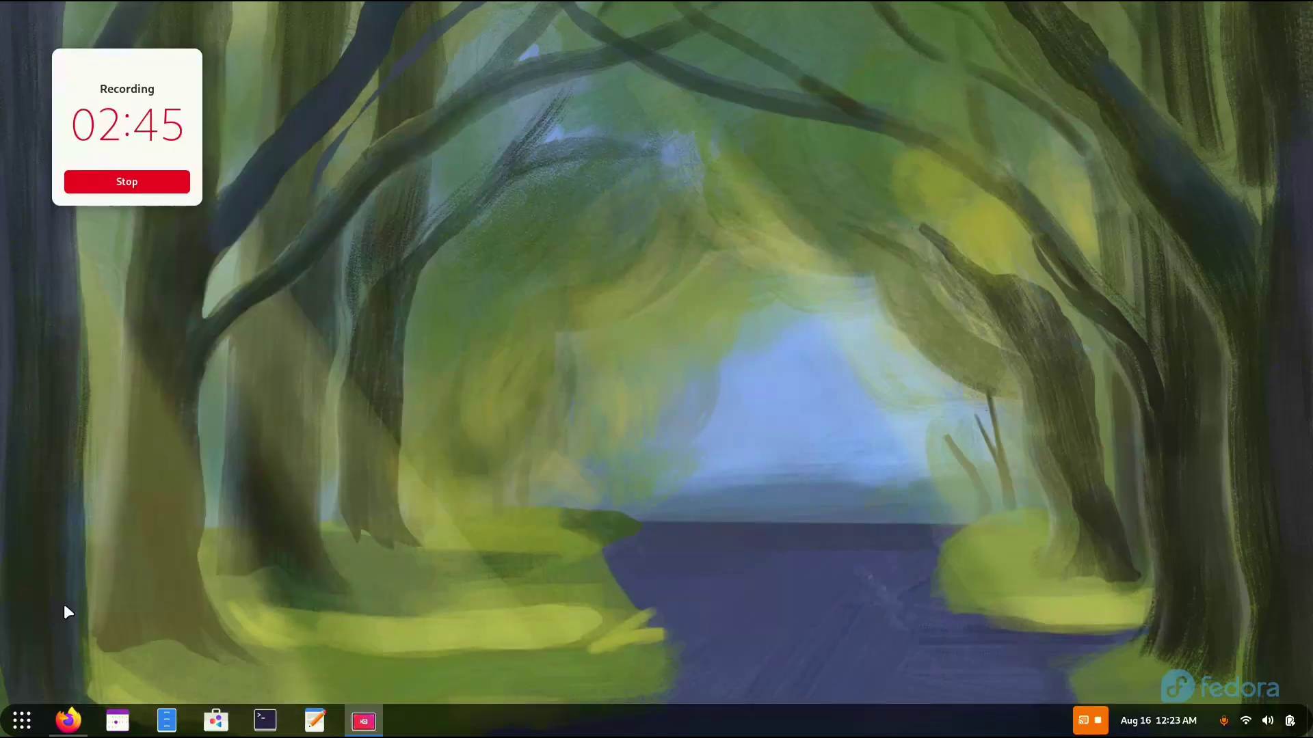
- In Tweaks, switch the Shell theme from Orchis-Light to Adwaita (default), then close Tweaks
click(22, 721)
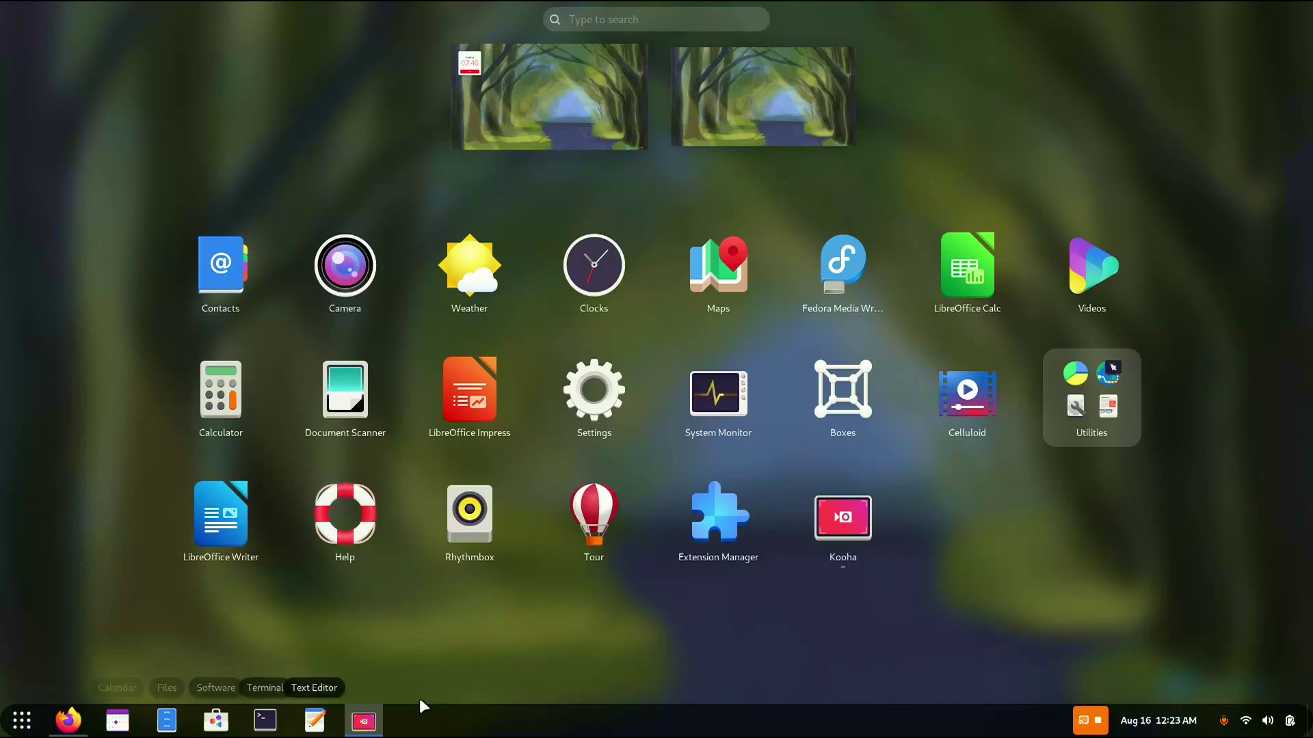
click(1132, 379)
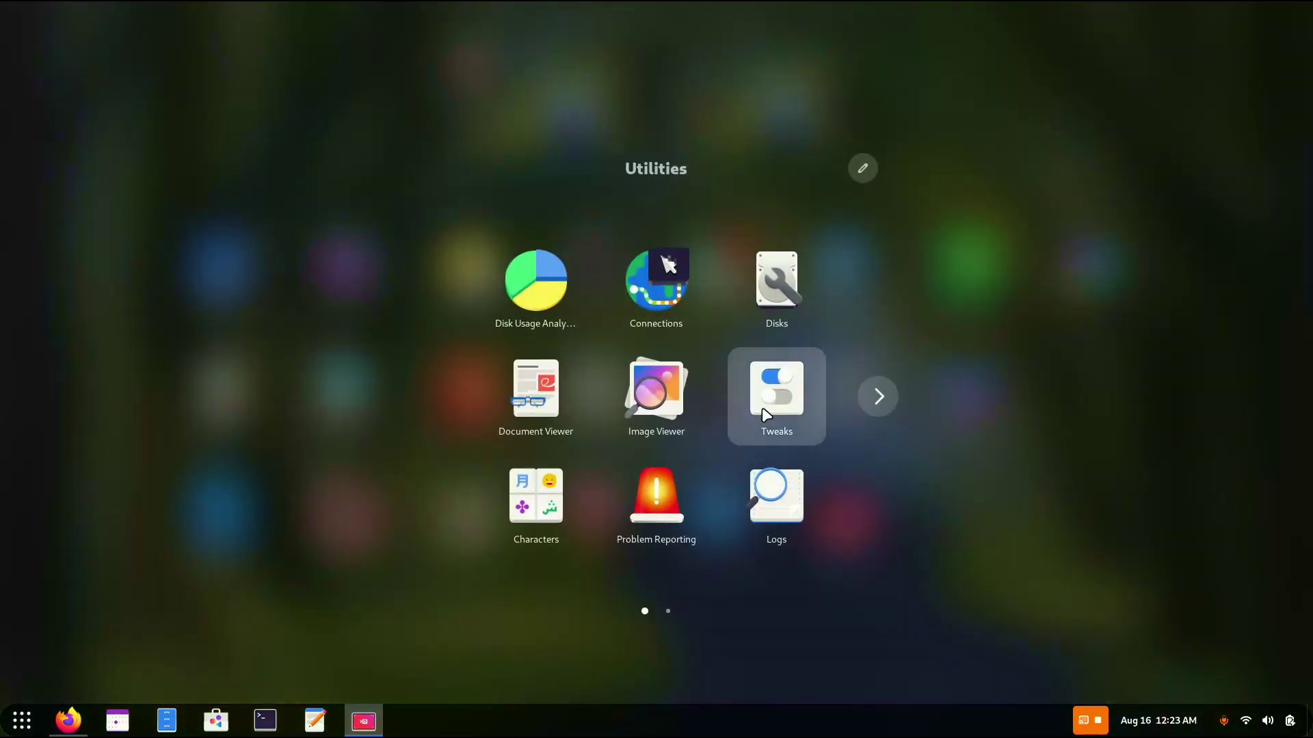
click(765, 408)
click(387, 186)
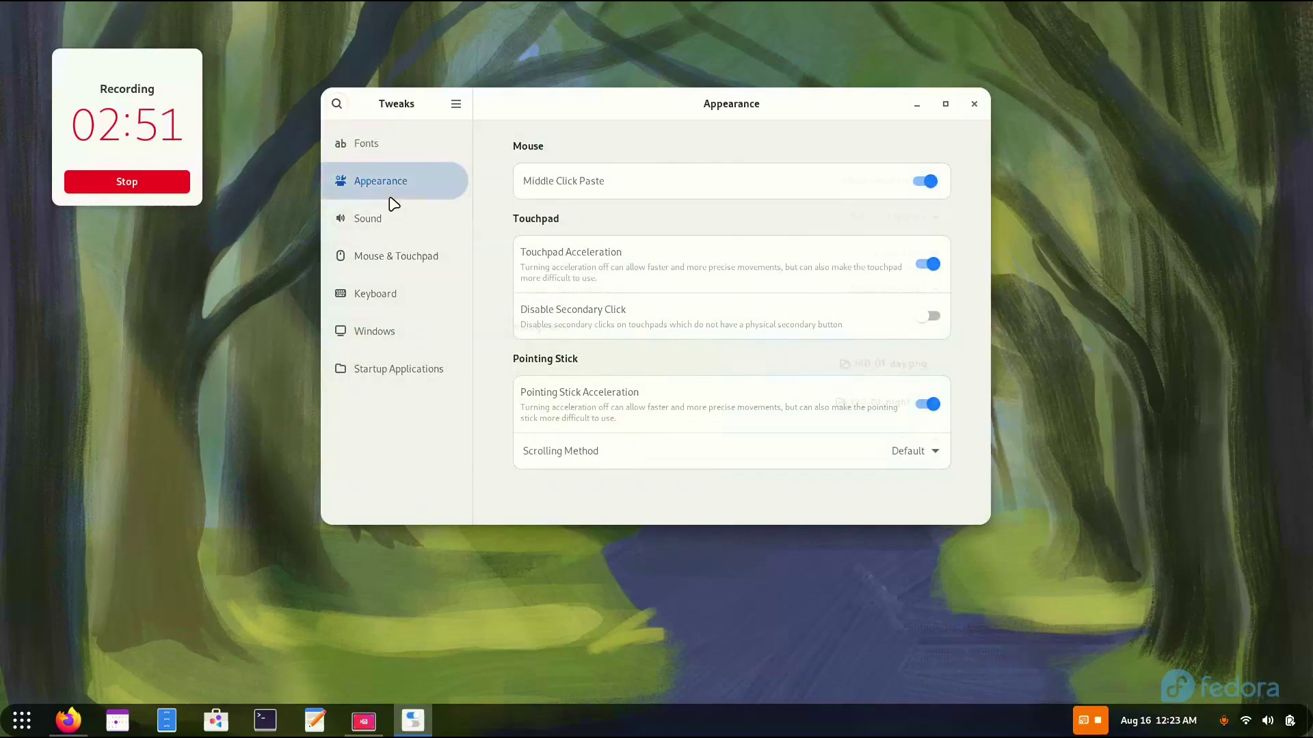
click(933, 267)
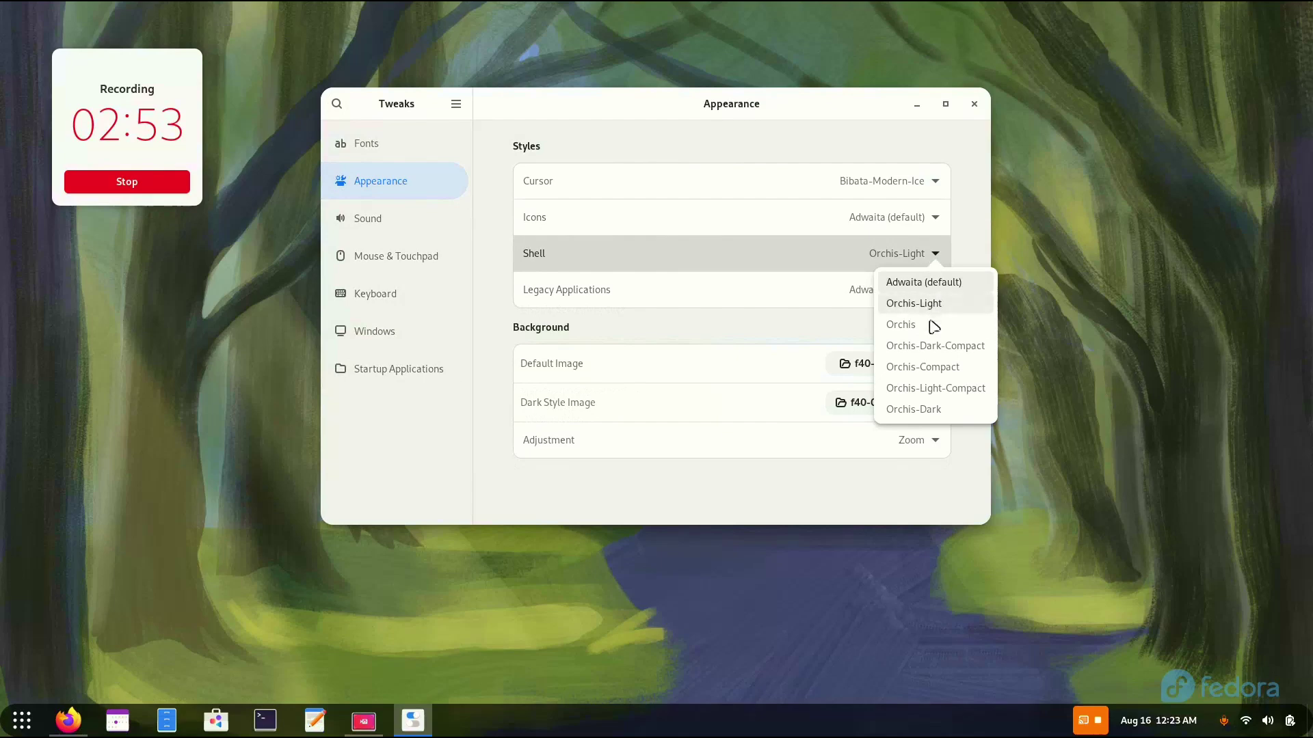
click(931, 283)
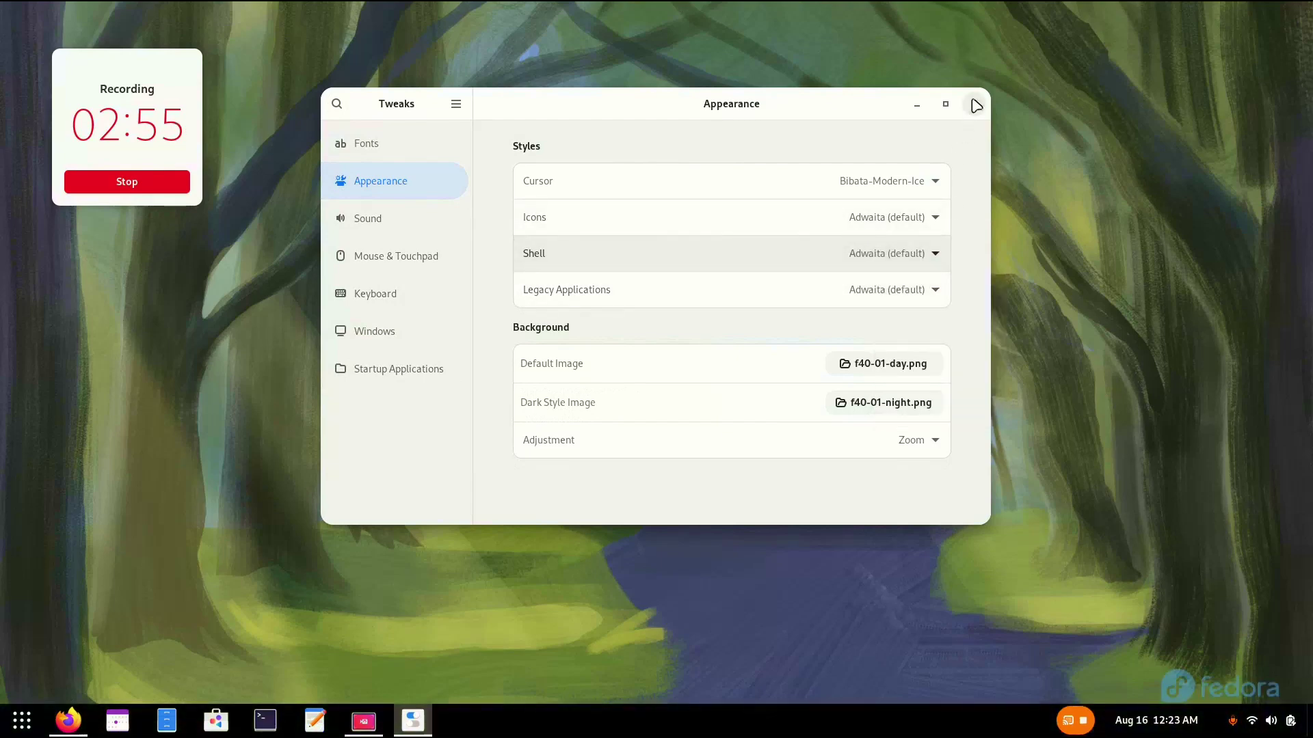
click(974, 104)
right_click(541, 722)
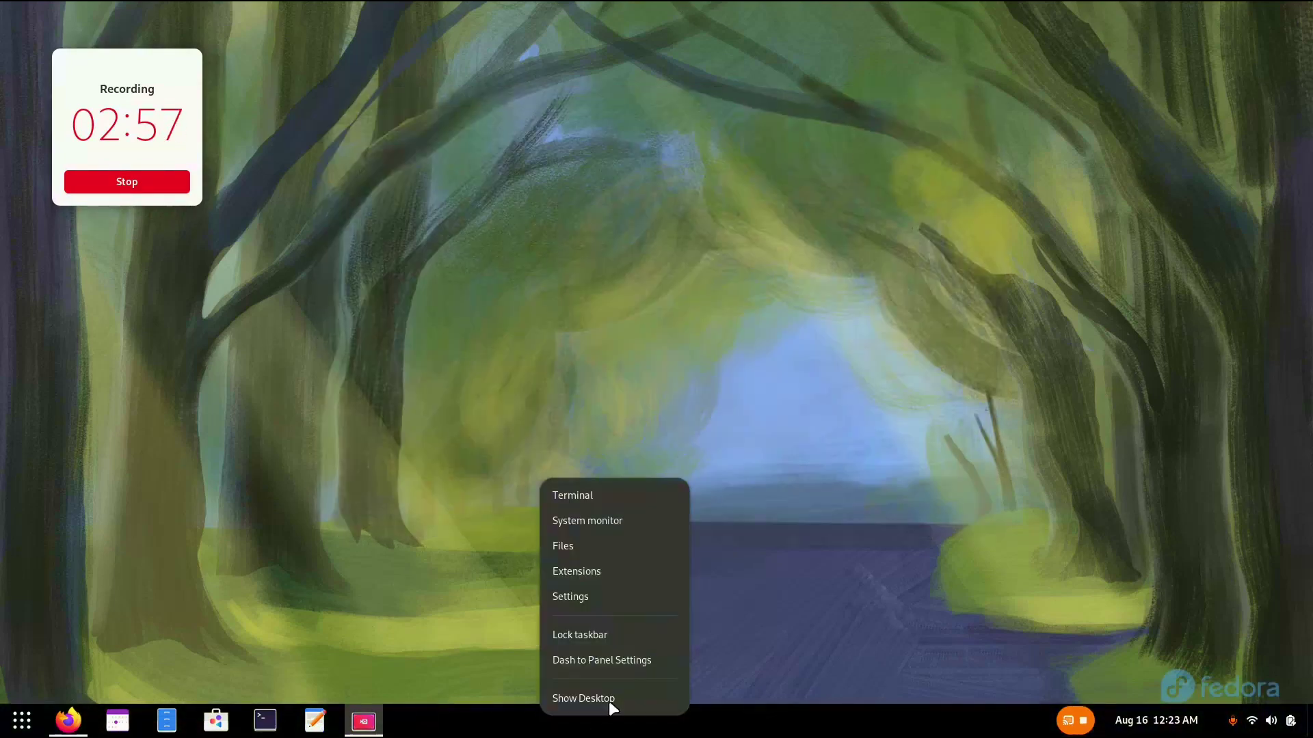
click(606, 659)
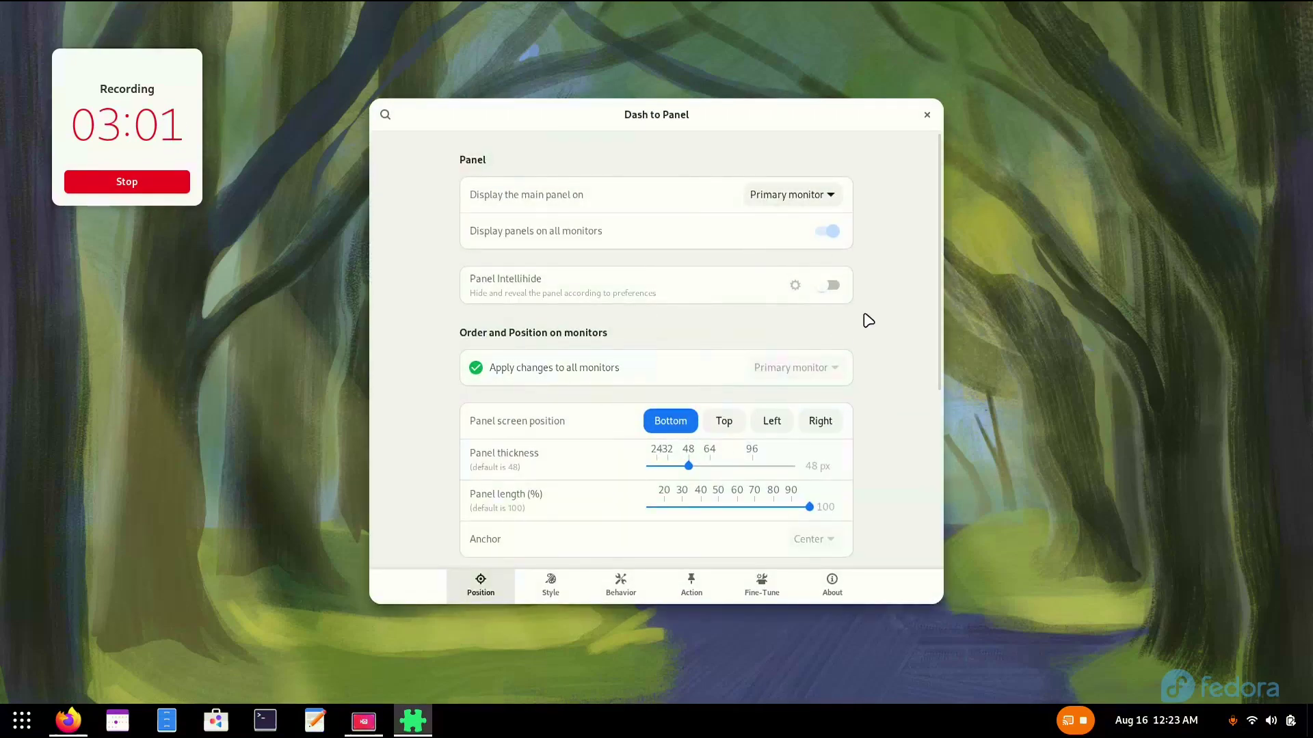
scroll(869, 321, down, 5)
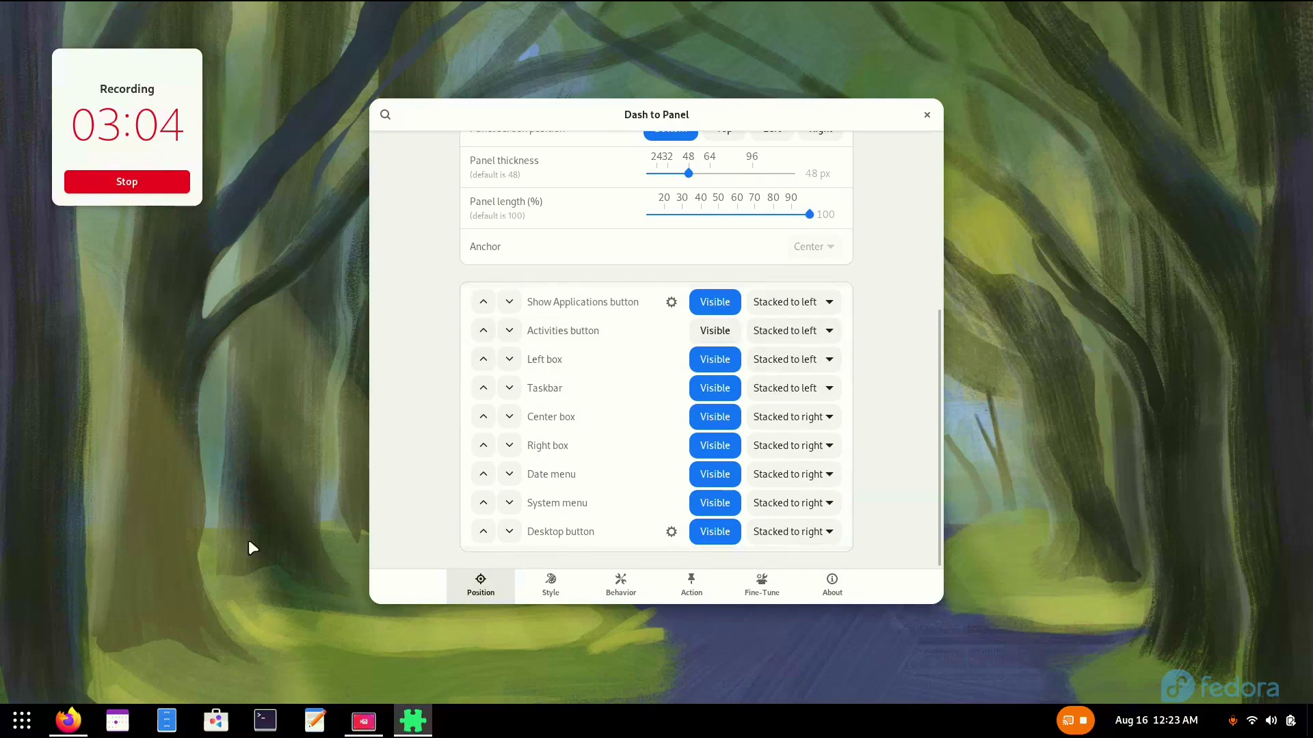
click(21, 721)
click(22, 721)
click(927, 115)
click(22, 720)
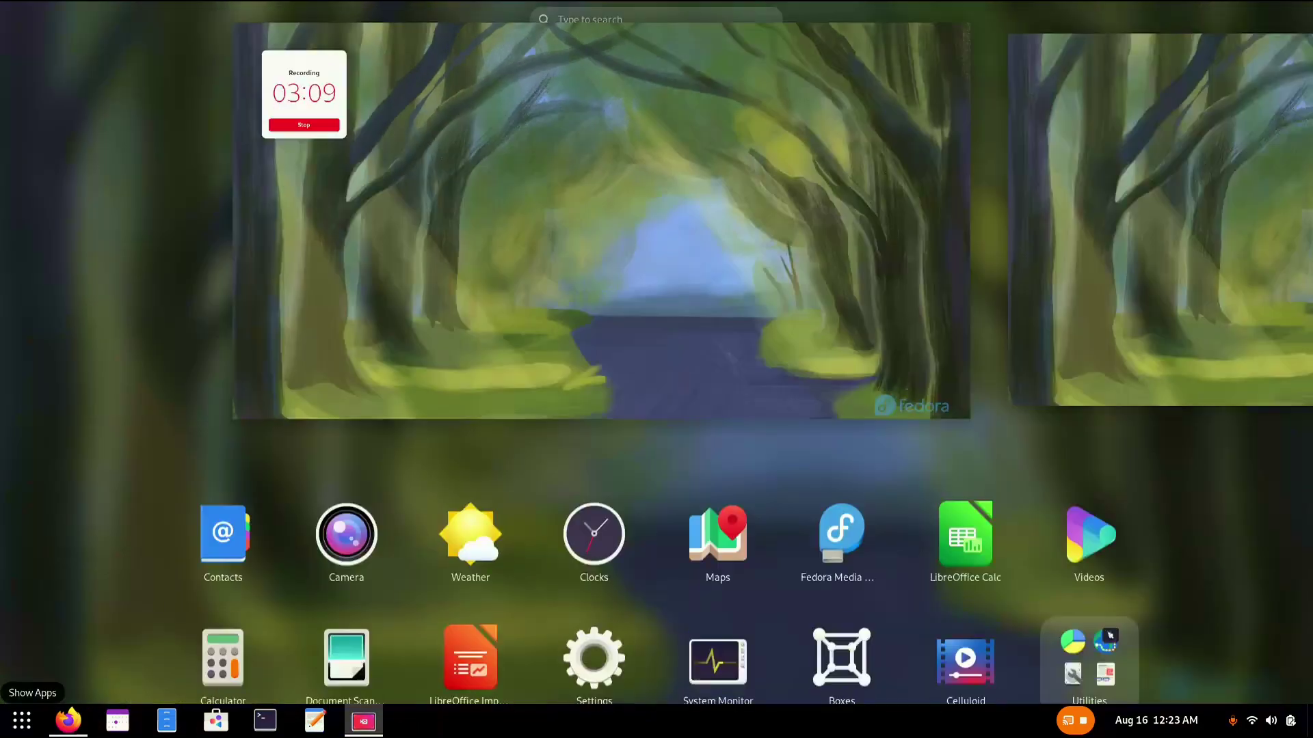
- In Extension Manager's Browse results for 'arc', install the ArcMenu extension
click(718, 512)
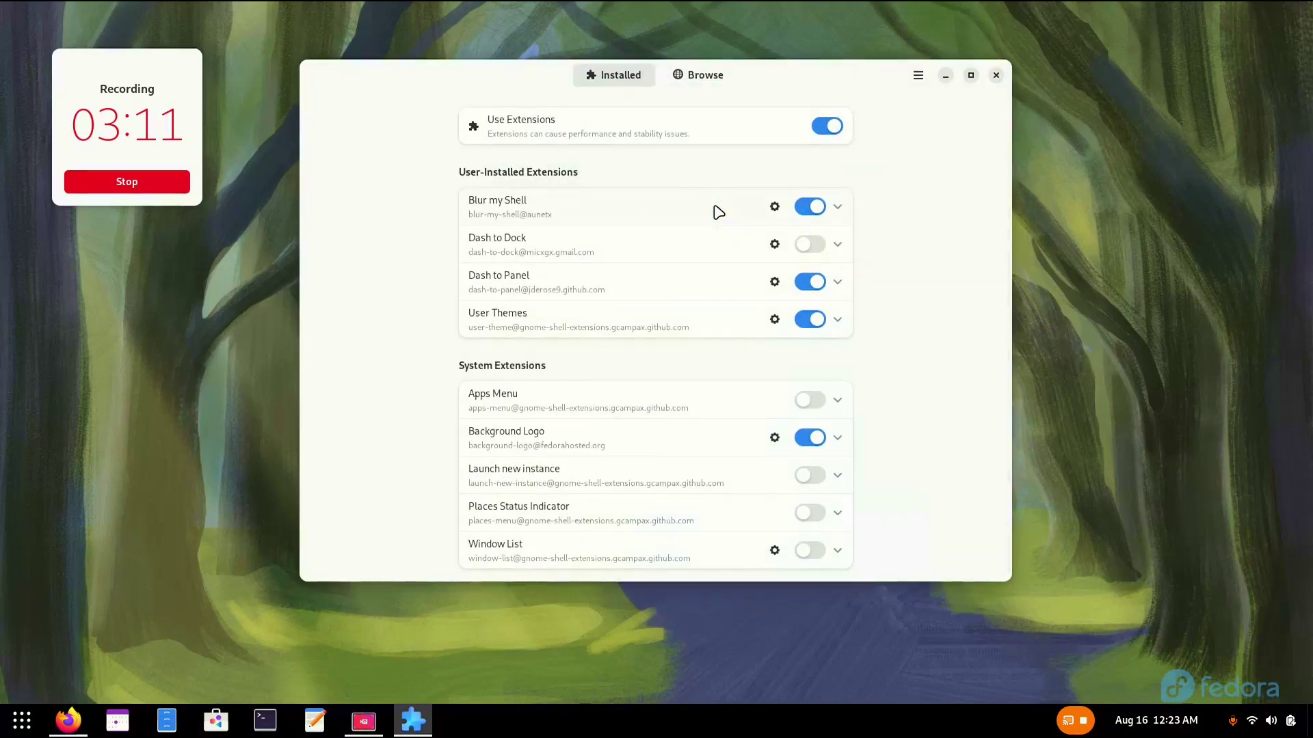
click(705, 77)
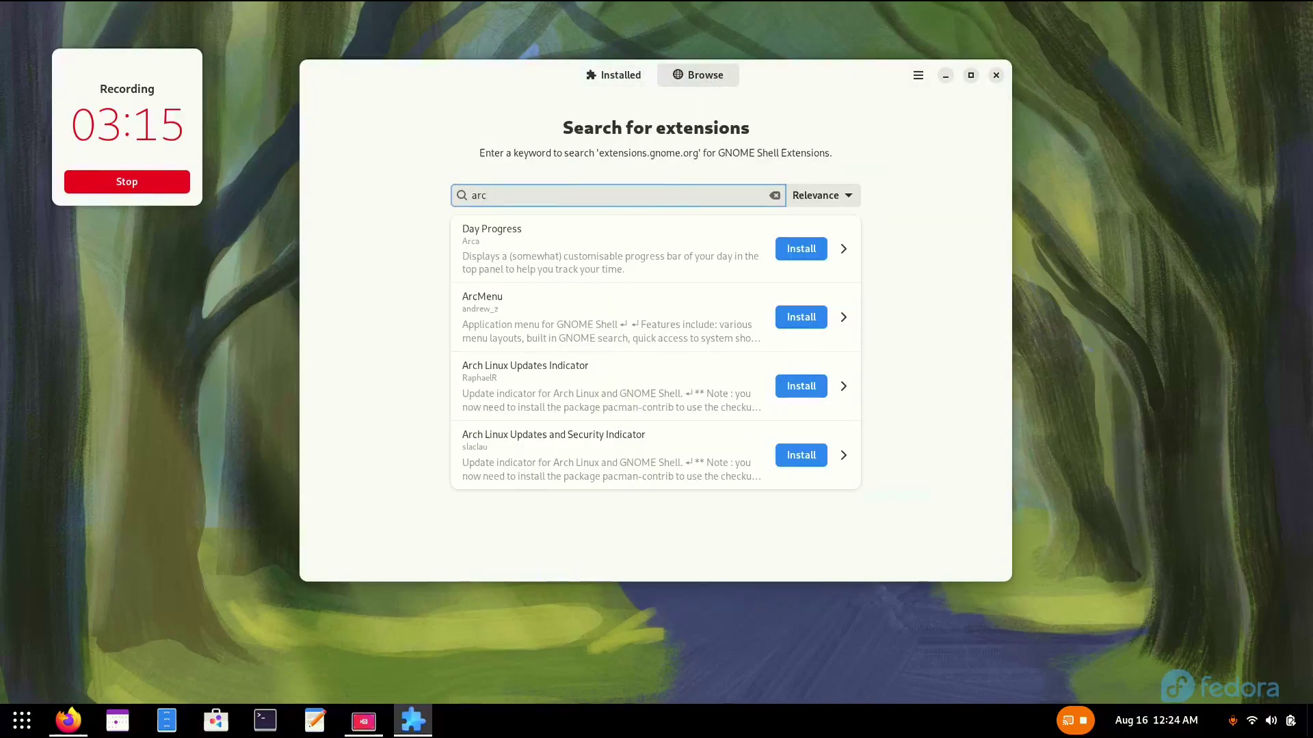
click(807, 319)
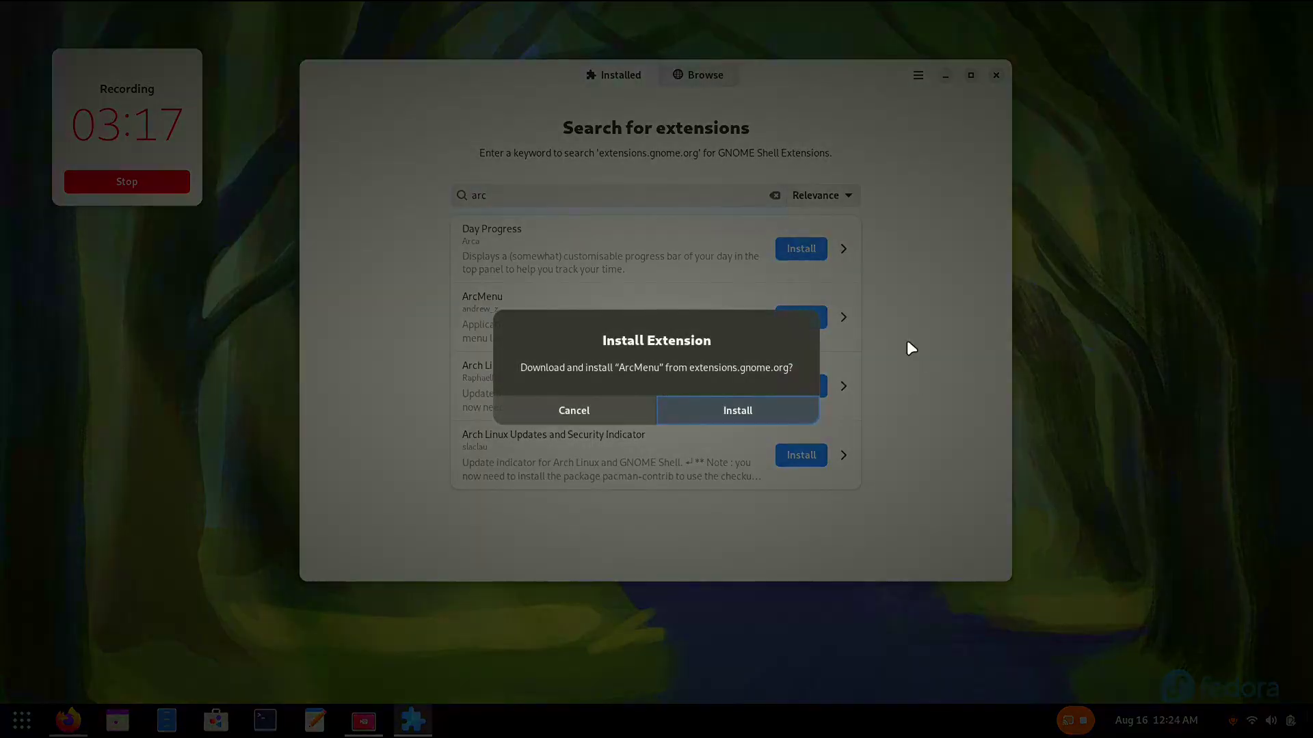
click(700, 411)
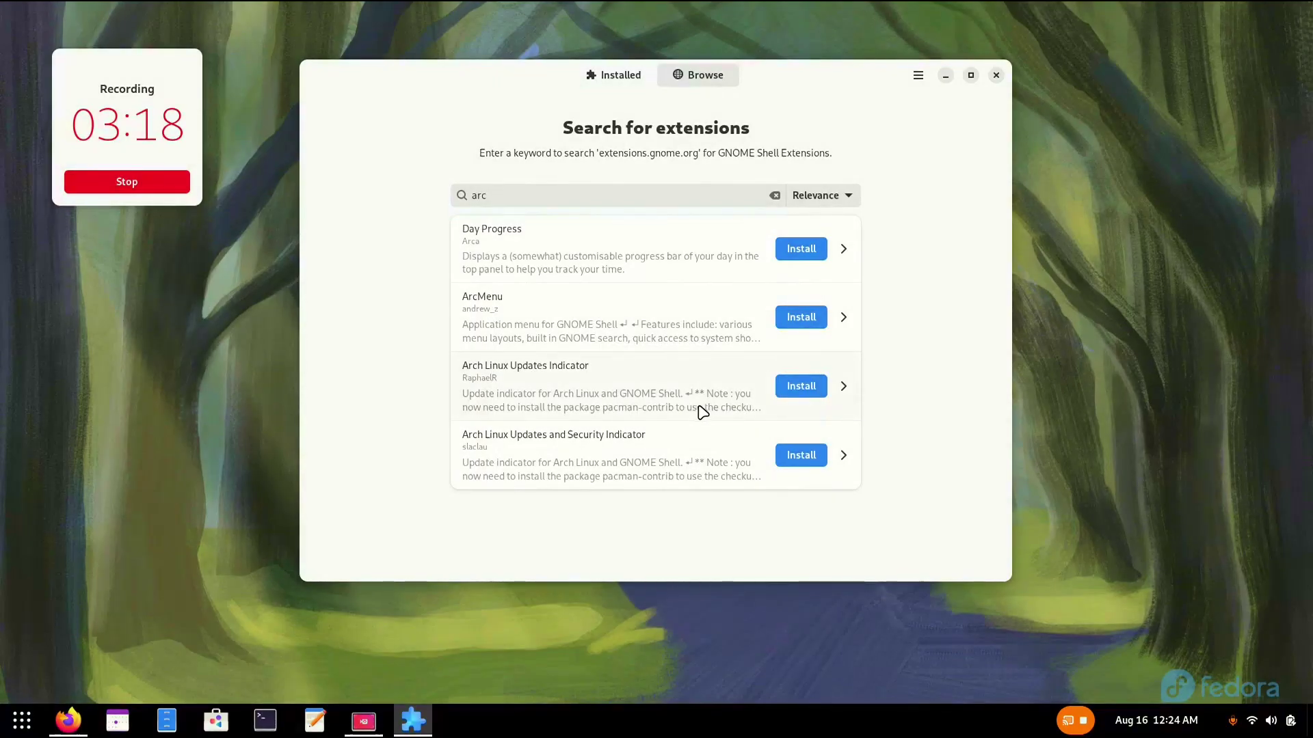
- Confirm in Firefox that the Tela zip download finished, then minimize Firefox
key(super)
click(768, 478)
click(1222, 42)
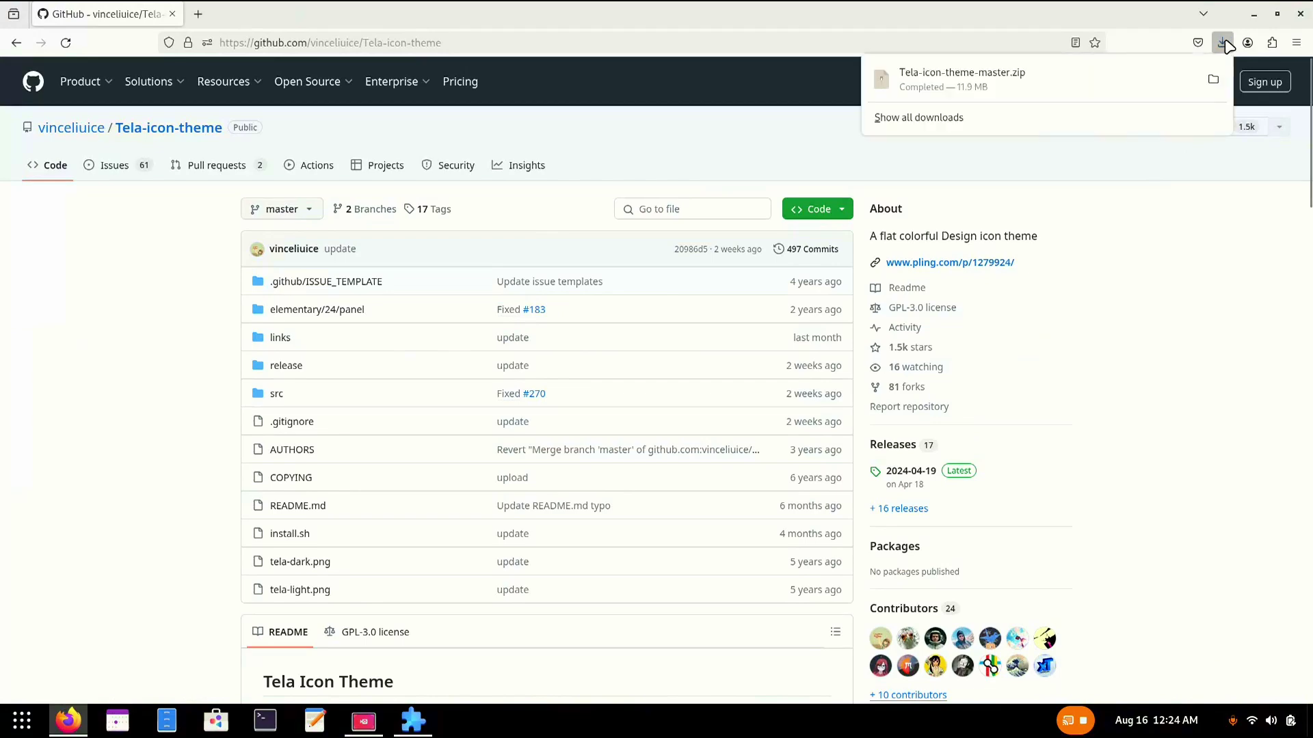
click(1299, 14)
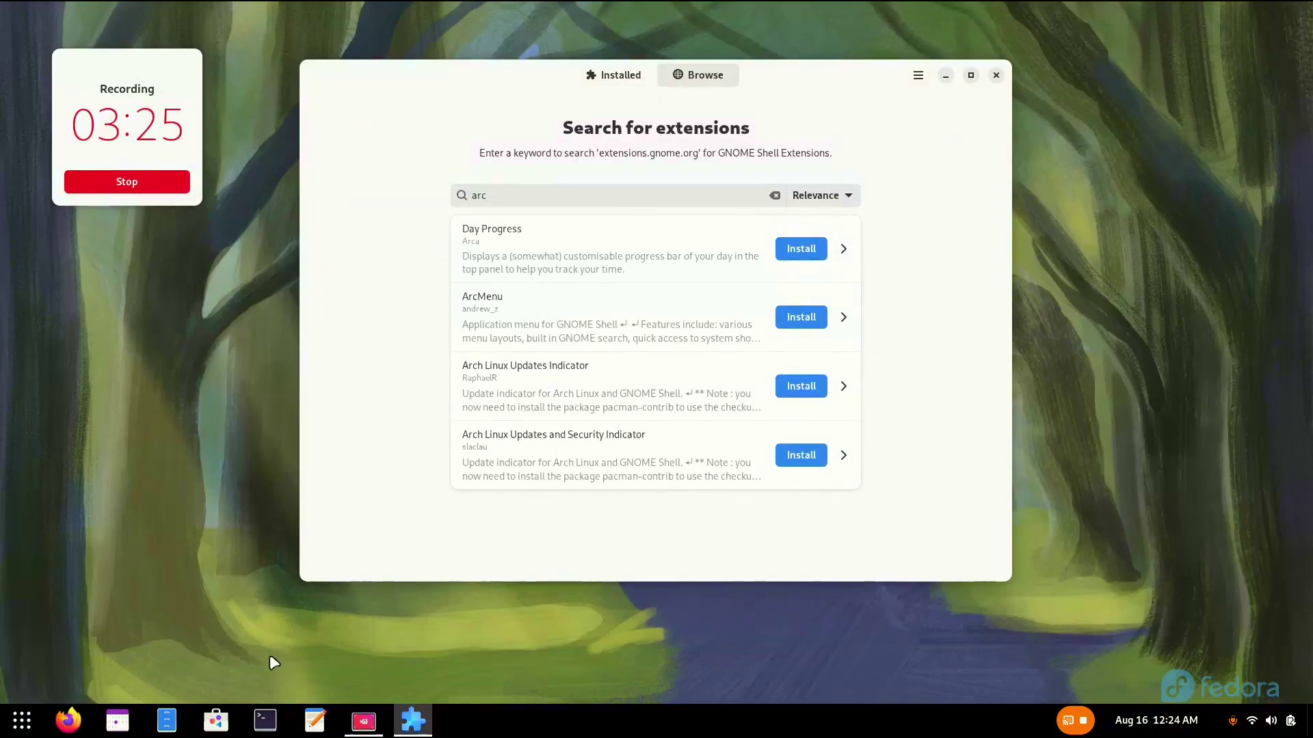
click(167, 719)
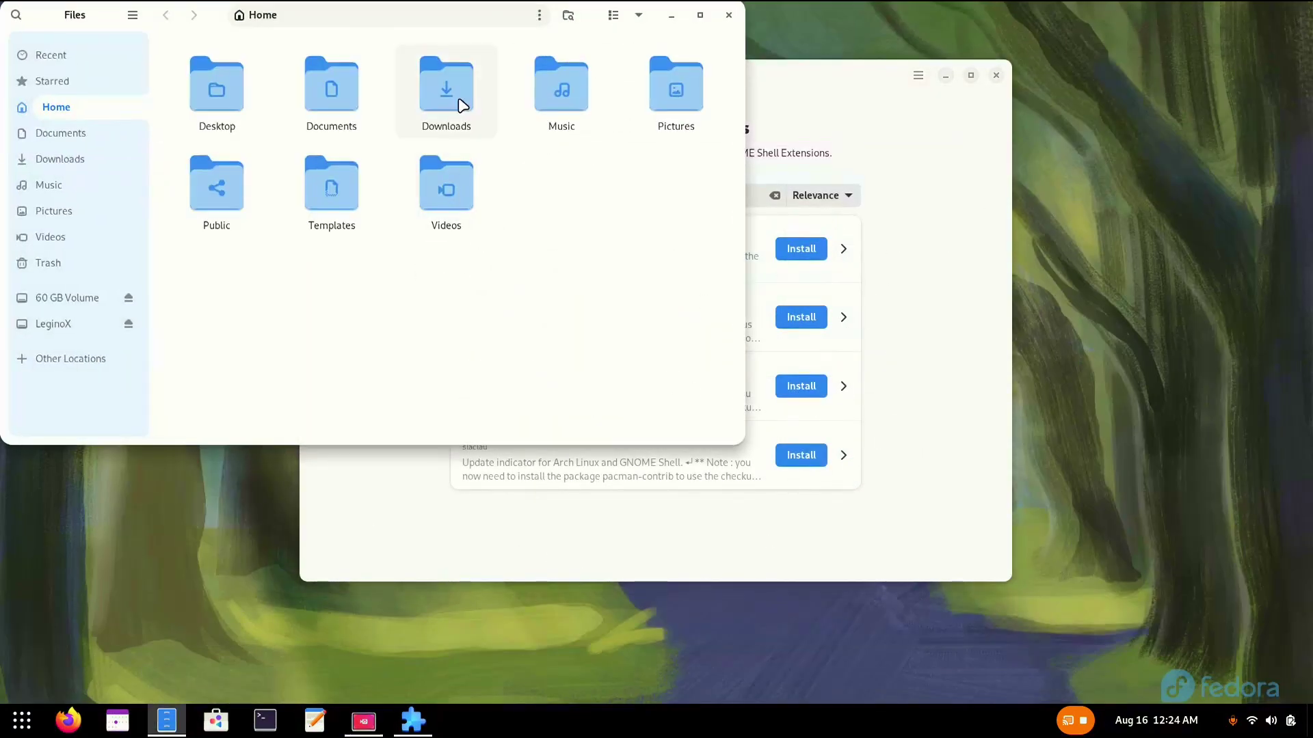
- Extract Tela-icon-theme-master.zip in Downloads and run its install.sh as a program
click(51, 165)
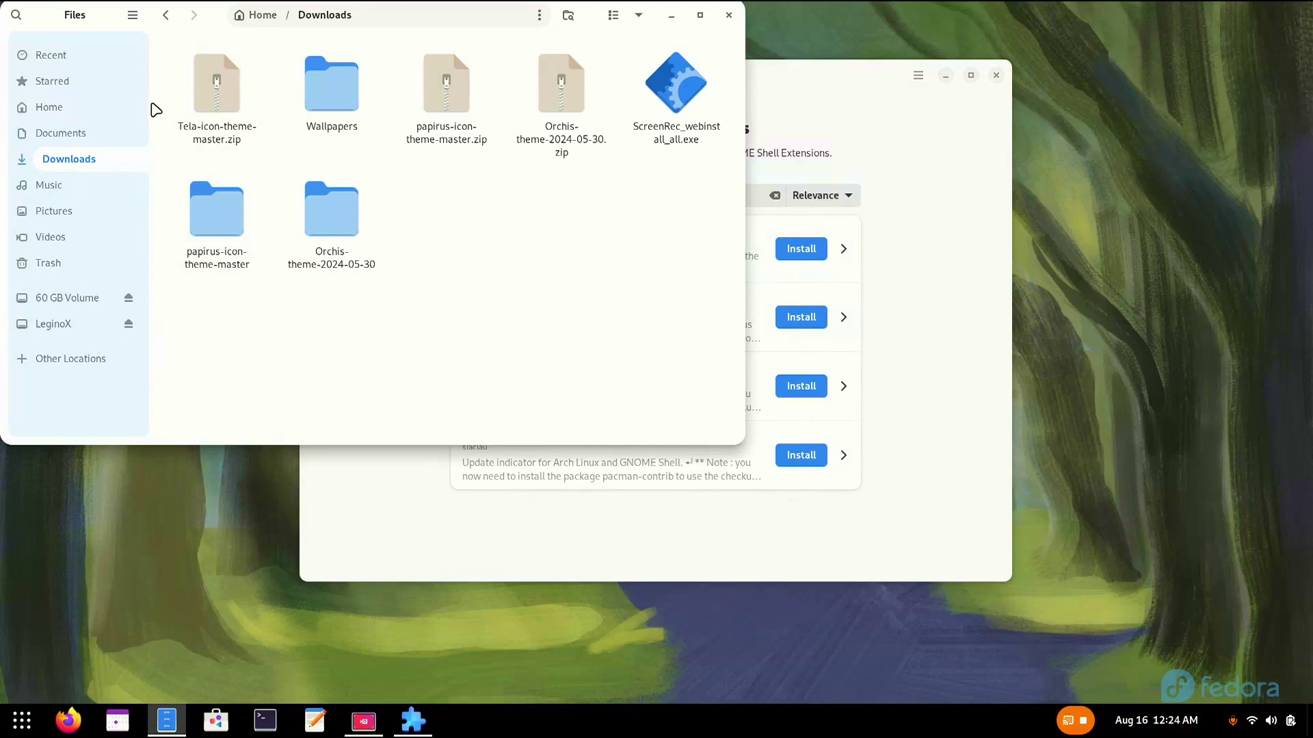
drag(509, 13, 757, 126)
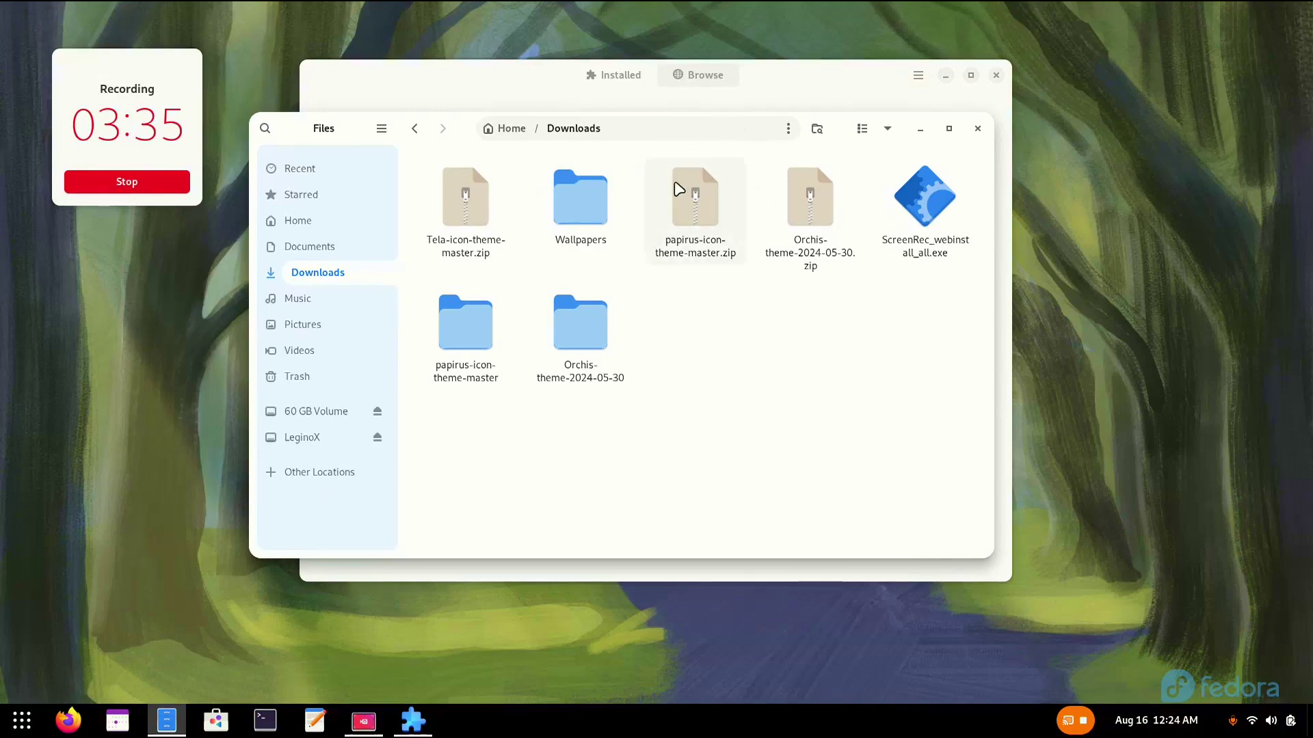
click(344, 265)
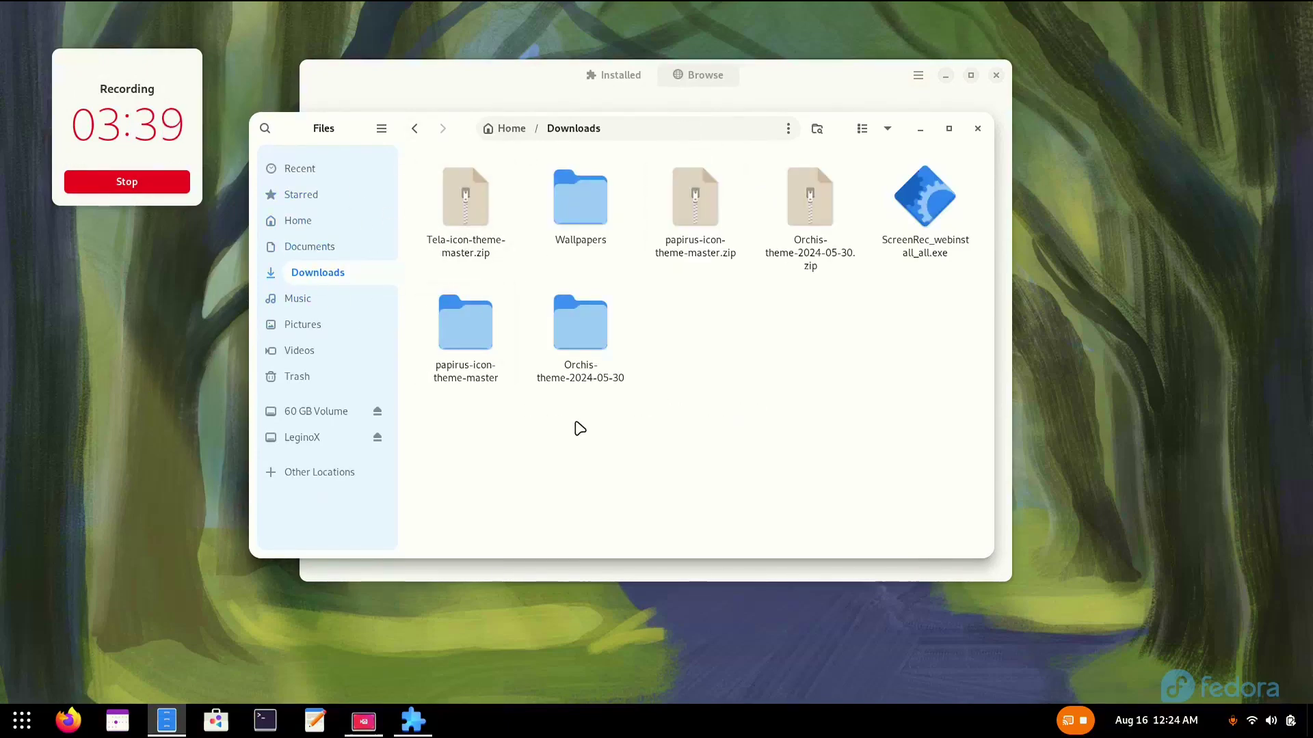
right_click(467, 178)
click(488, 185)
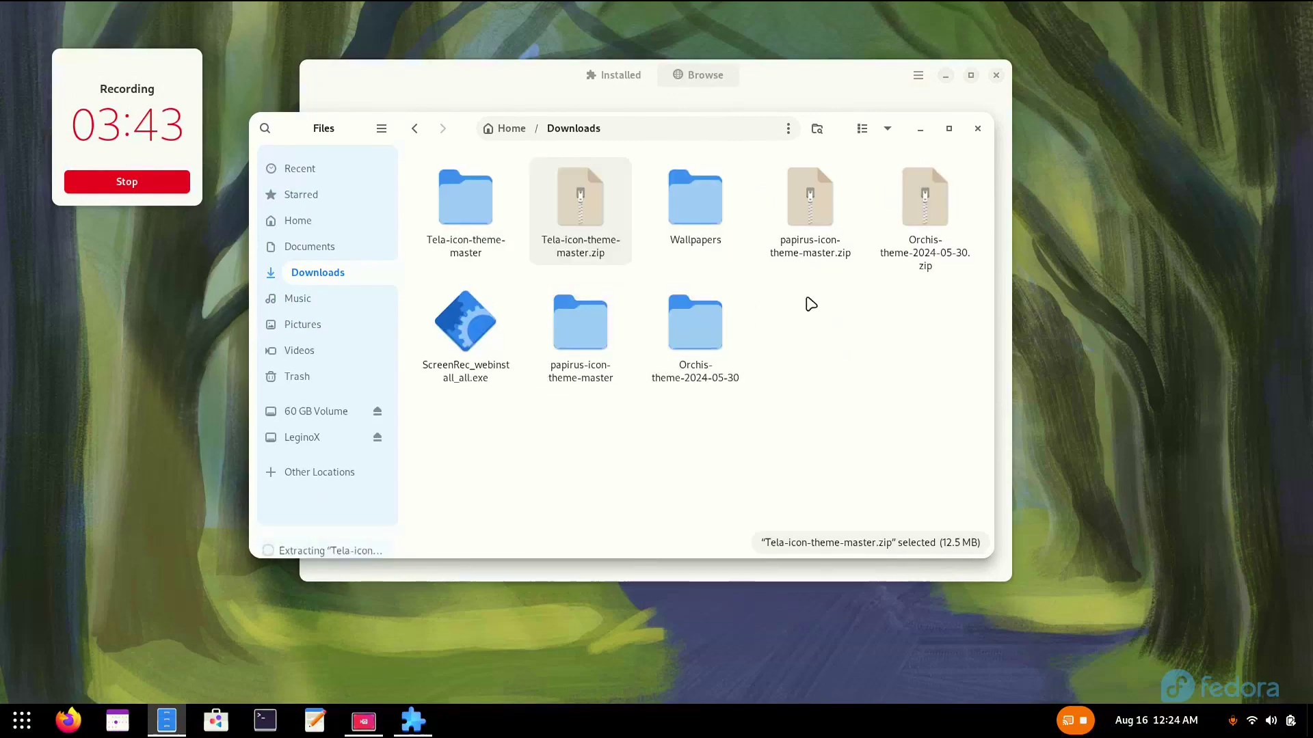
double_click(441, 230)
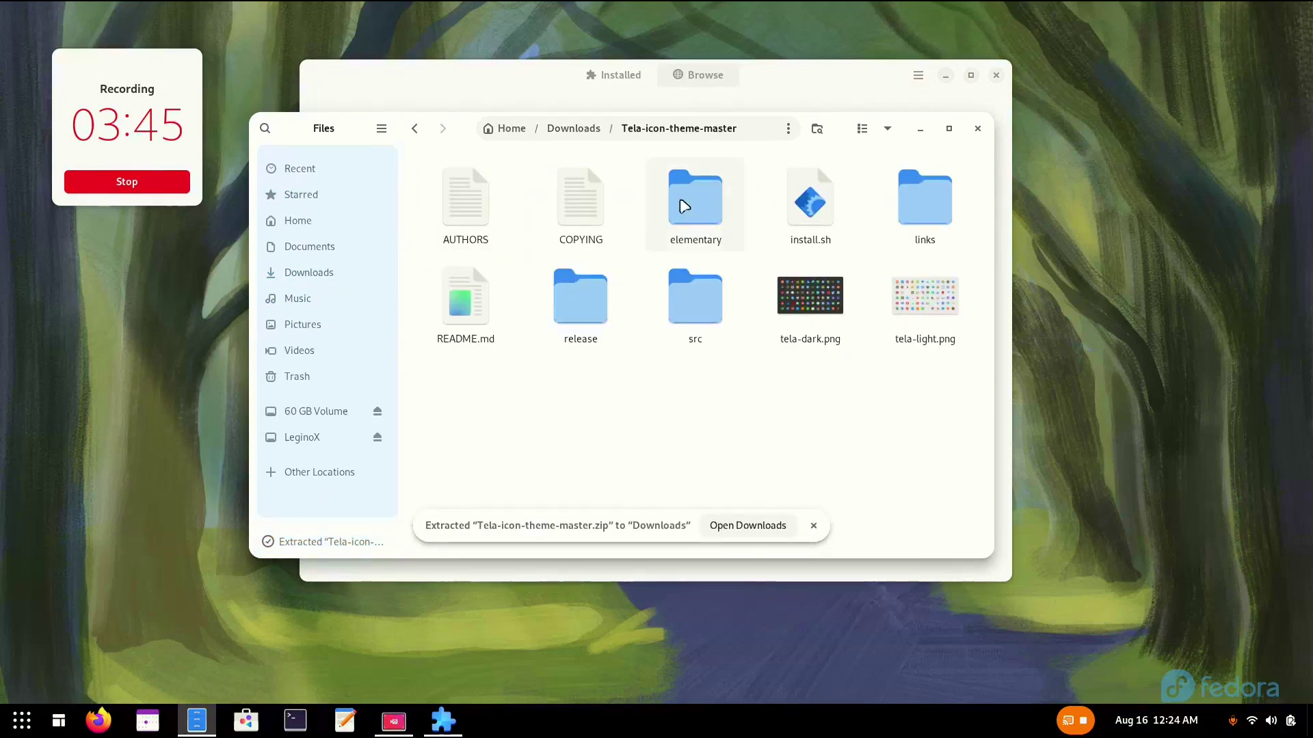
right_click(809, 207)
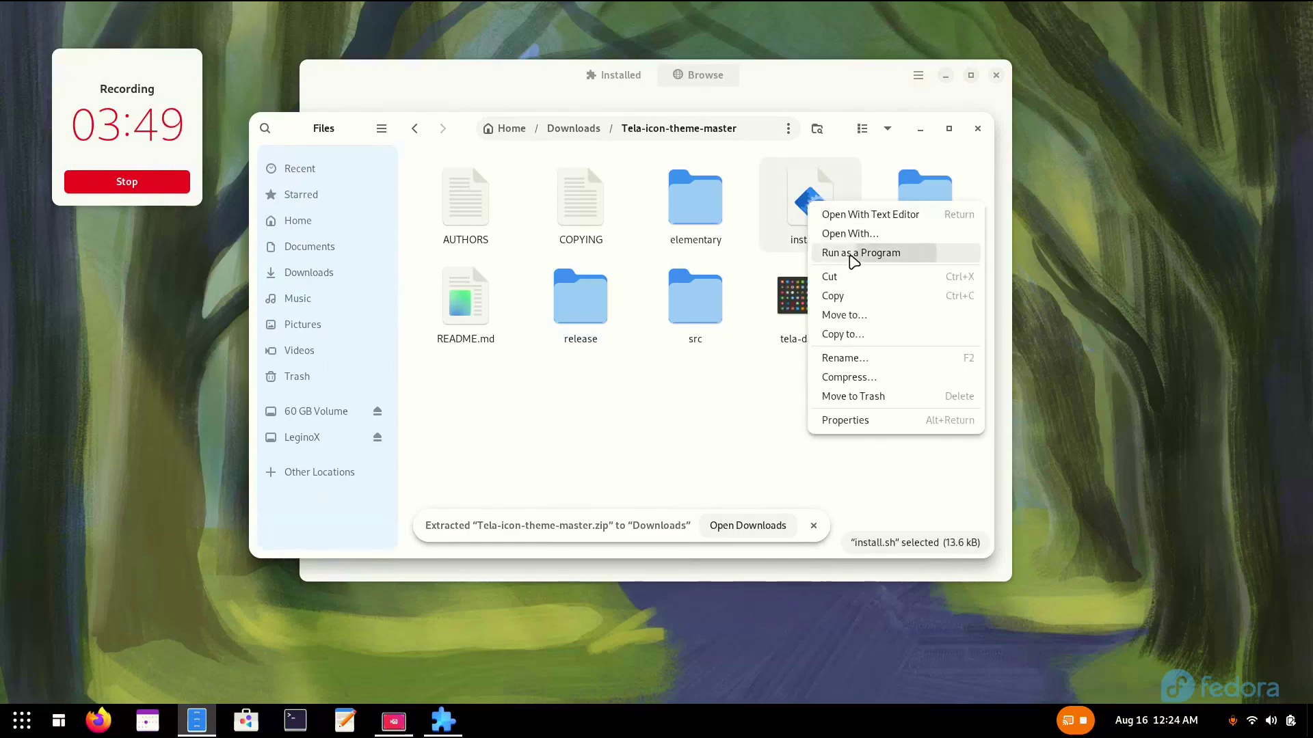
click(853, 254)
- Run install.sh from the Orchis-theme-2024-05-30 folder, then close Files
click(578, 127)
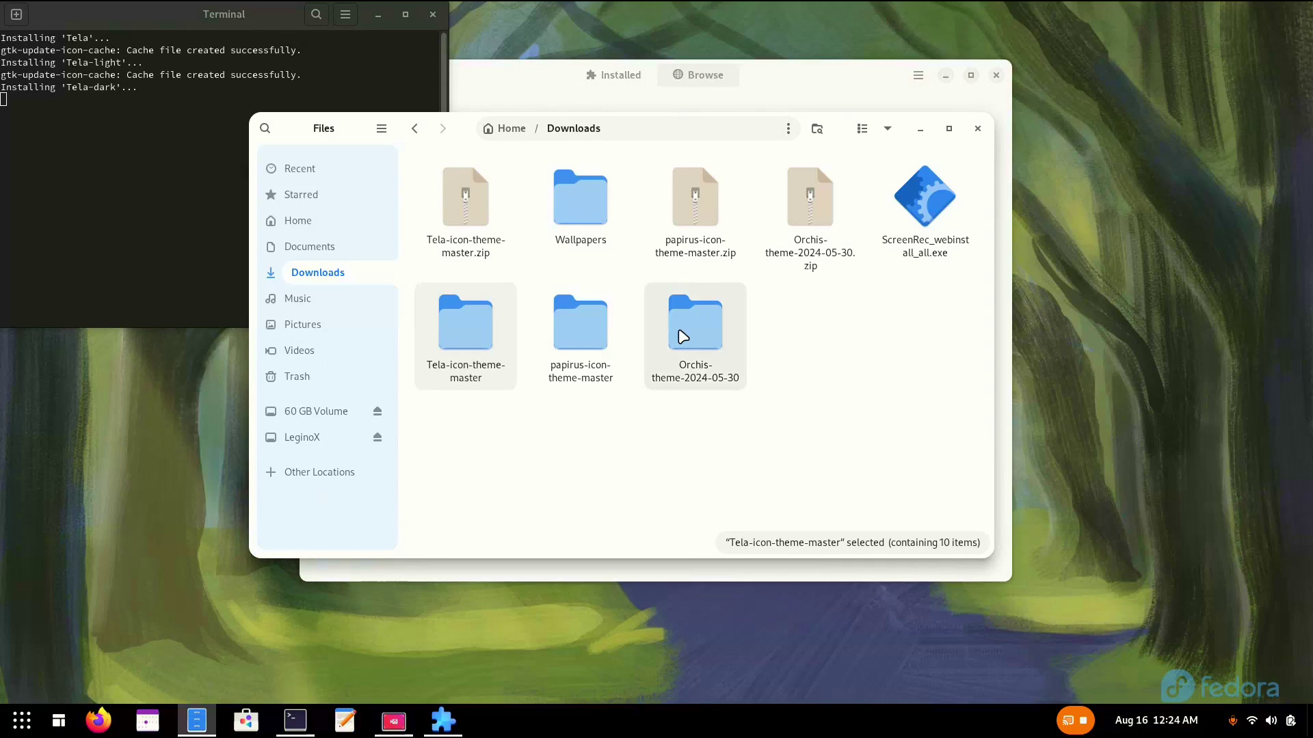
double_click(679, 338)
right_click(928, 196)
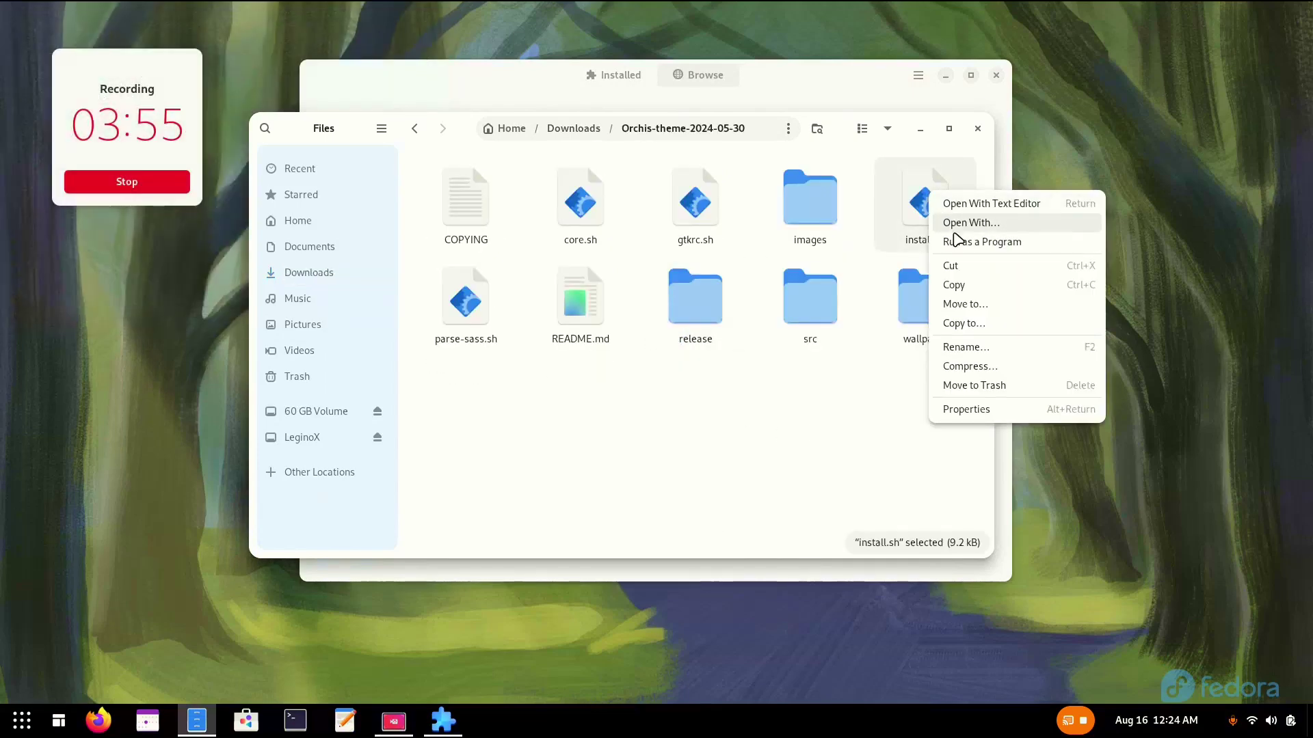
click(981, 241)
click(976, 129)
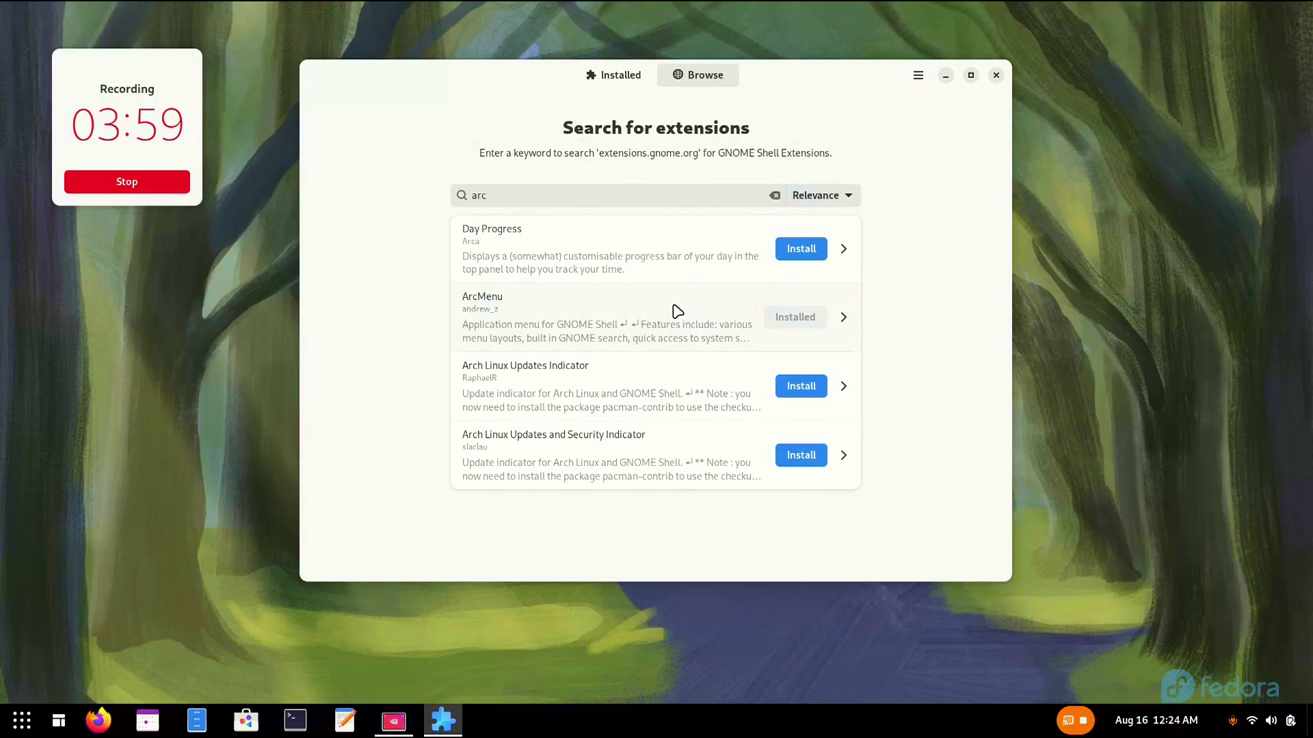
- Close Extension Manager and hide the Show Applications button in Dash to Panel's Position settings
click(996, 75)
click(71, 720)
click(72, 720)
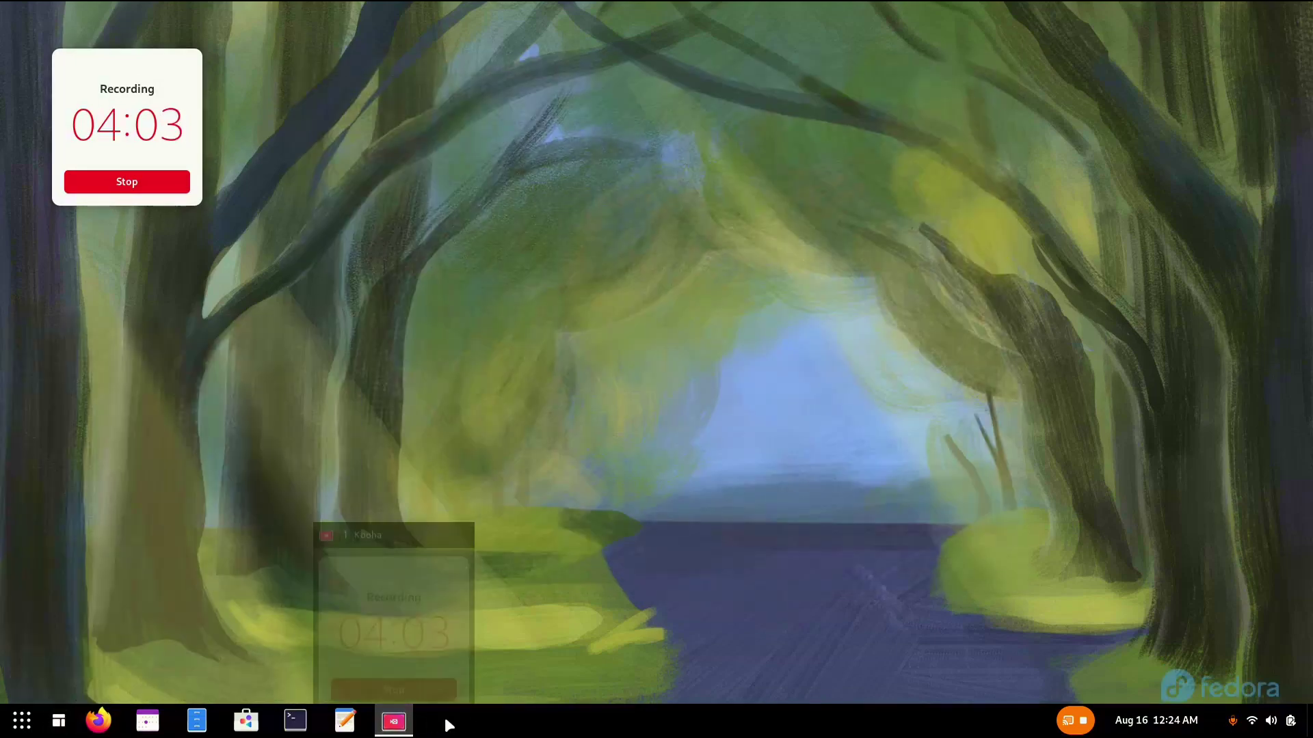
right_click(469, 716)
click(525, 658)
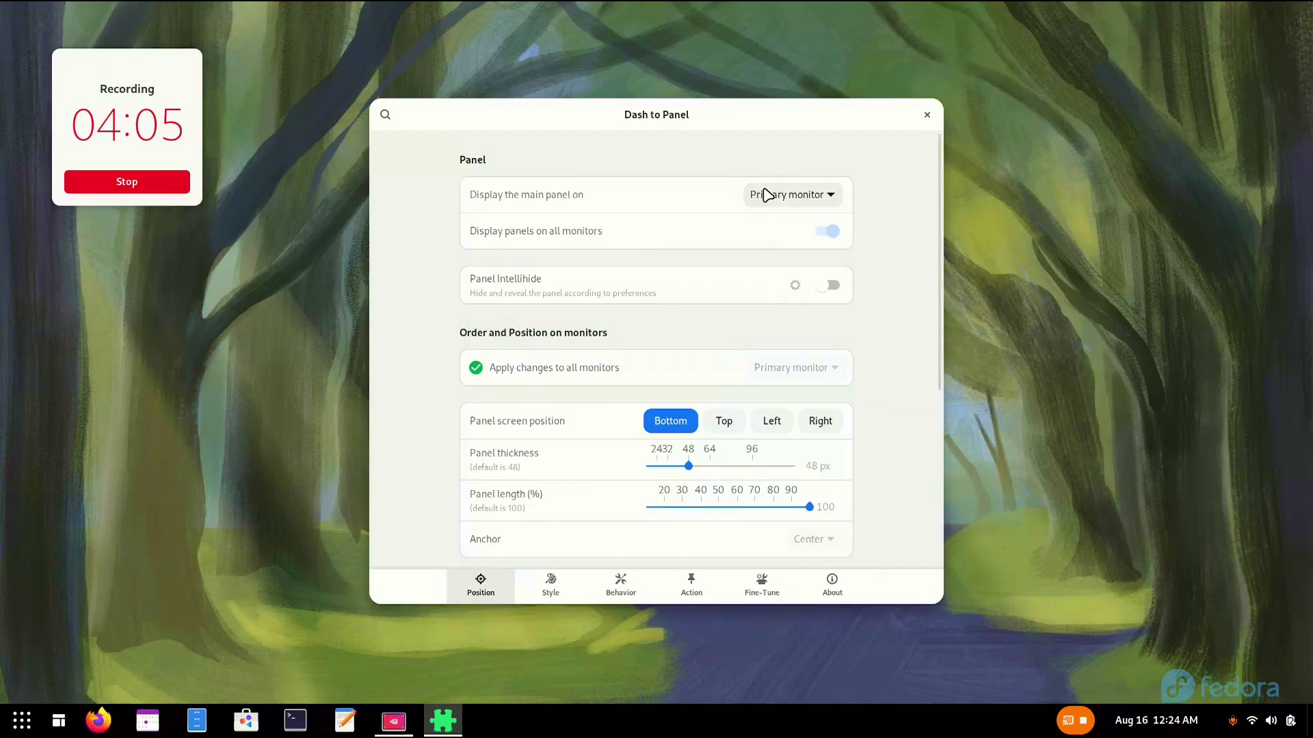
scroll(516, 414, down, 5)
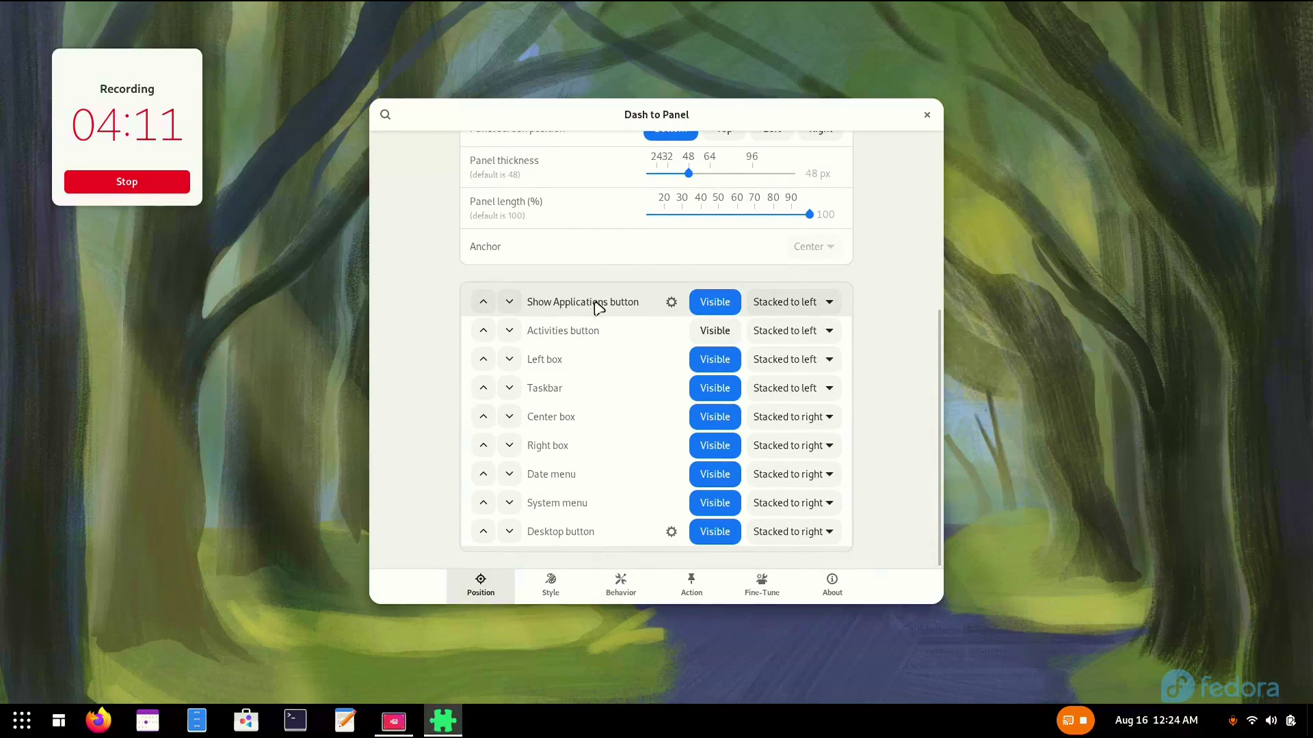
click(715, 301)
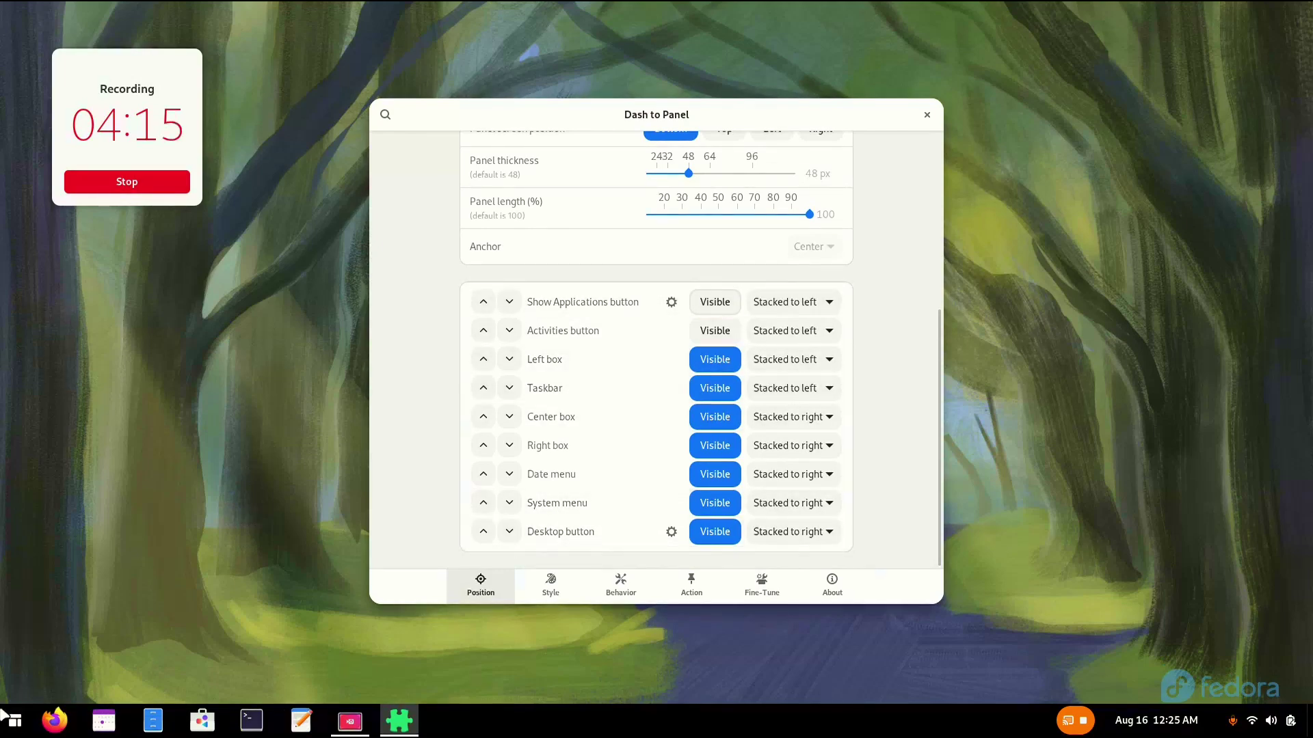
- Set the Taskbar position to Monitor Center on the Position page
click(12, 721)
click(12, 721)
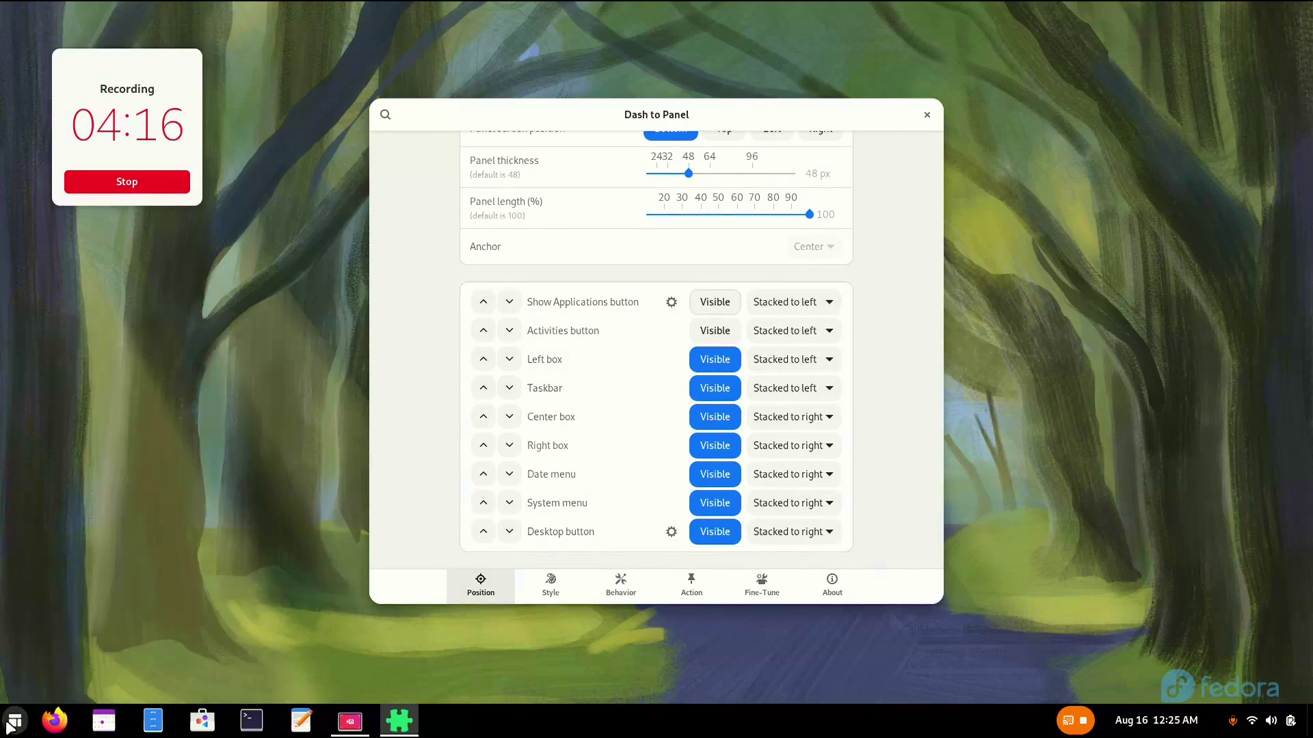
click(718, 359)
click(718, 359)
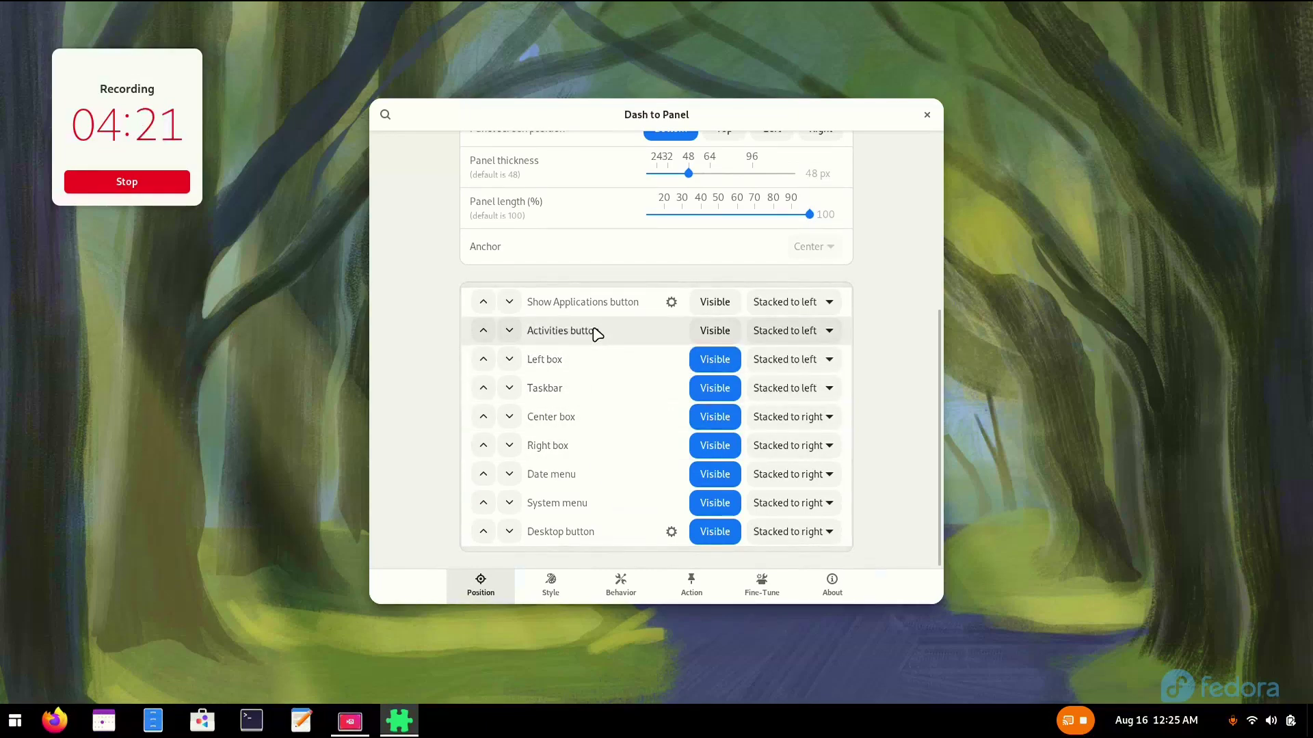
click(807, 395)
click(800, 479)
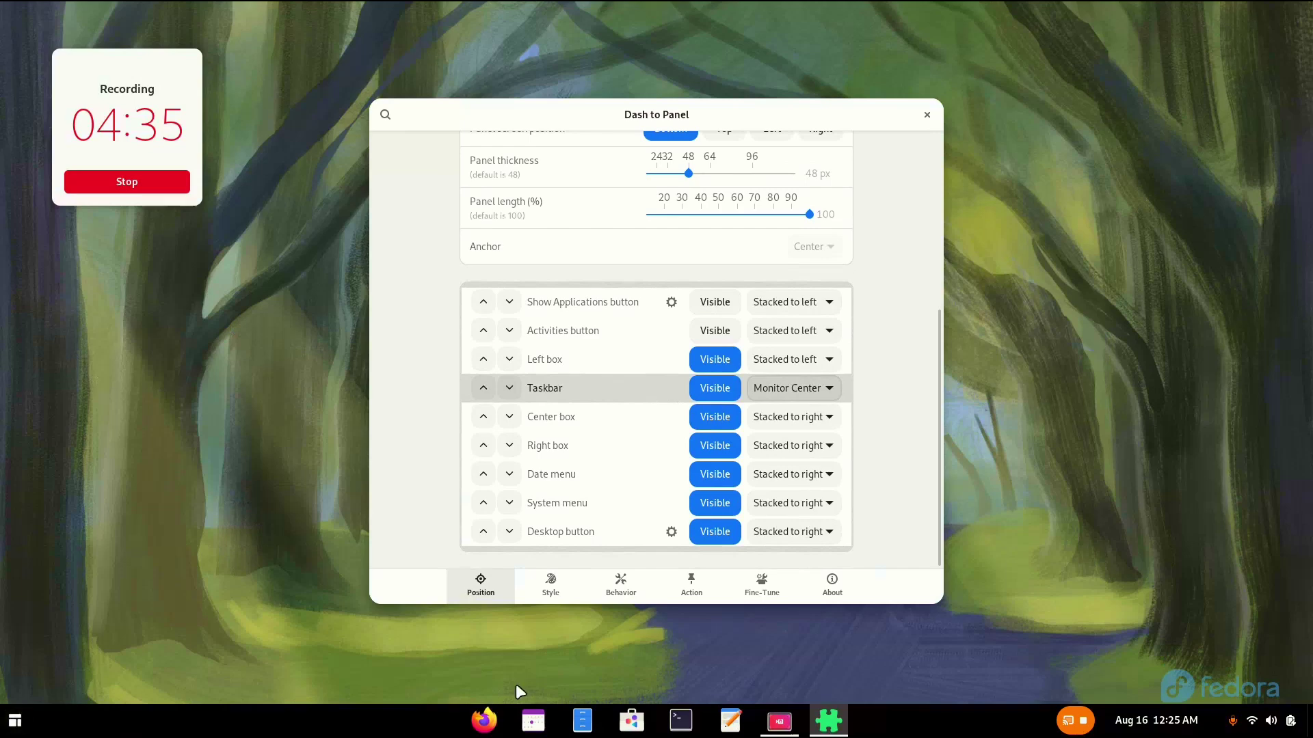
- Set the Left box position to Monitor Center as well
click(733, 360)
click(733, 361)
click(790, 360)
click(783, 448)
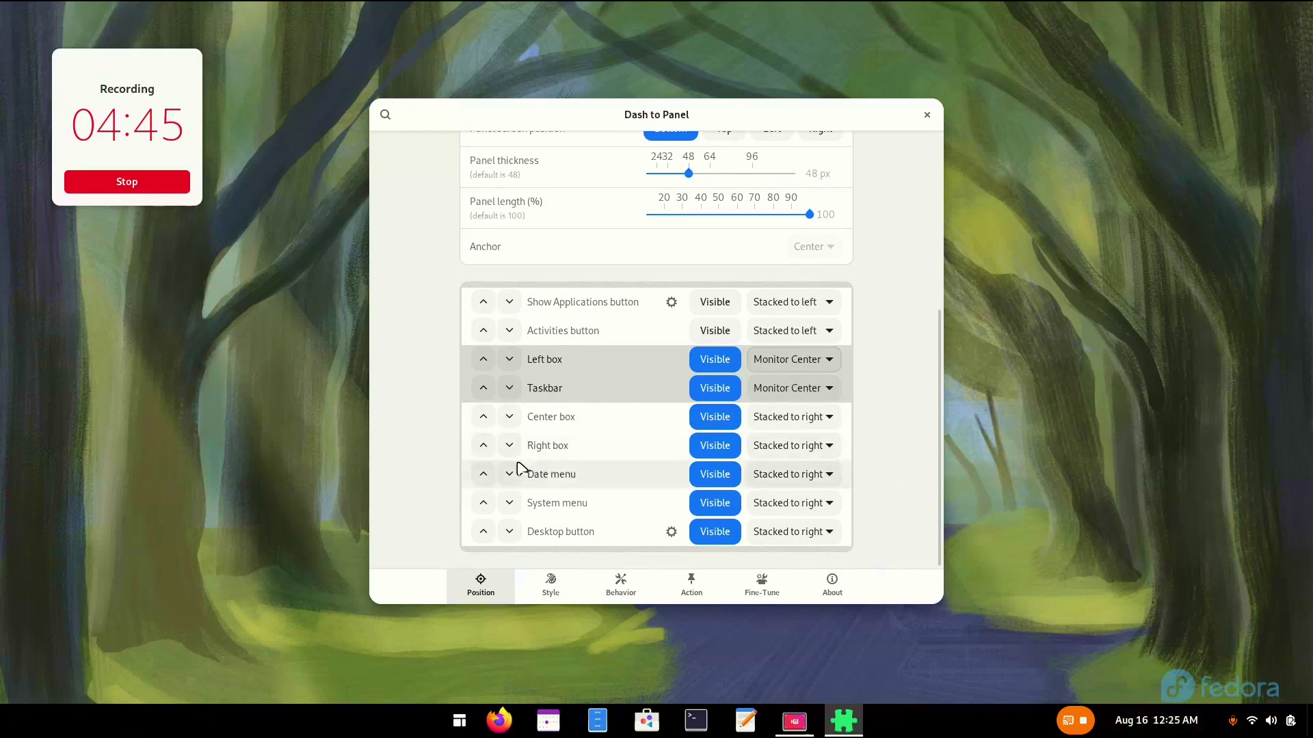
- Move the Date menu up six places to the top of the panel order
click(482, 473)
click(482, 445)
click(482, 416)
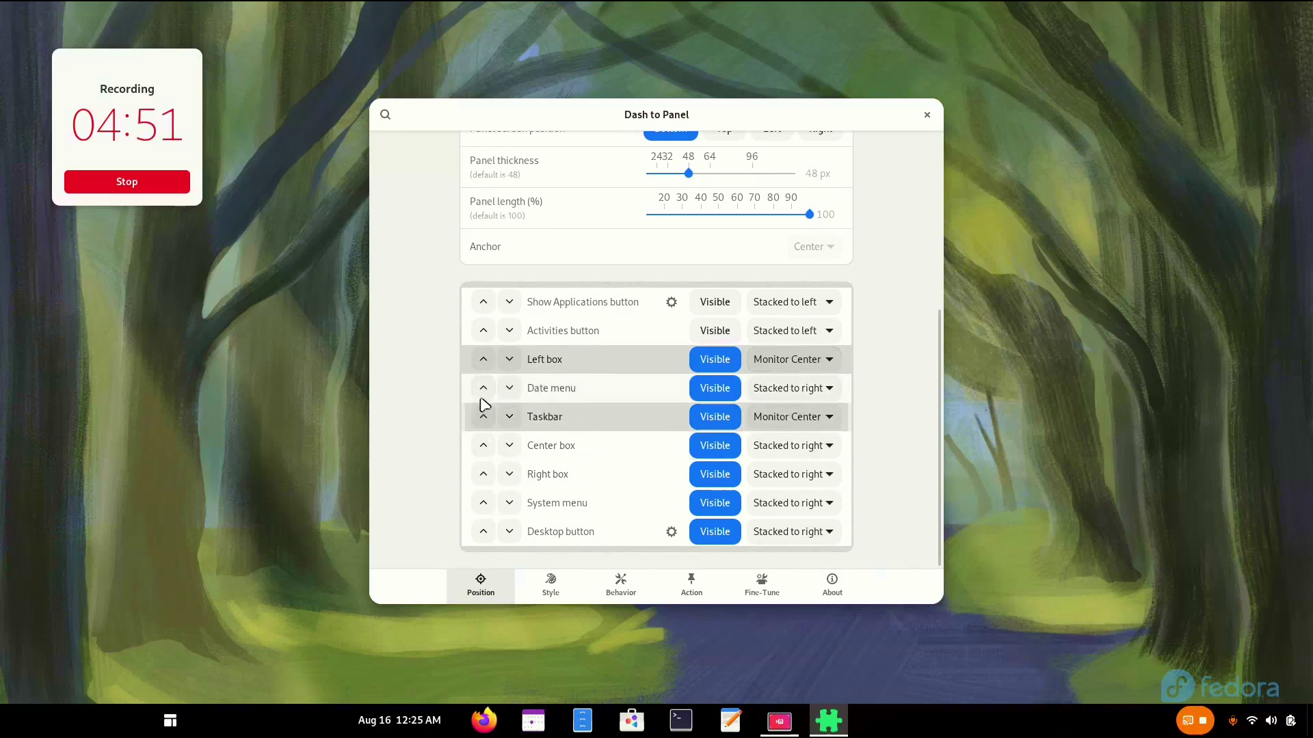
click(483, 388)
click(484, 359)
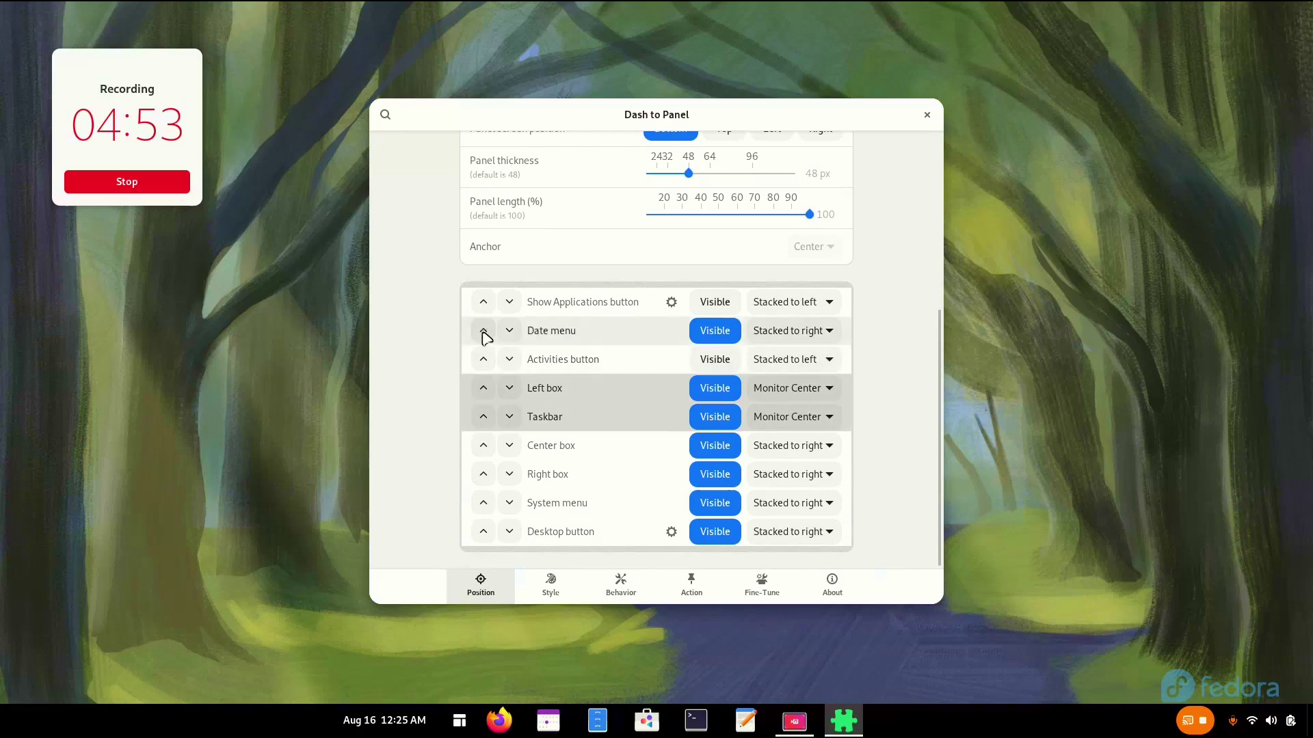
click(482, 331)
- Set the Date menu to Stacked to left and close Dash to Panel settings
click(821, 302)
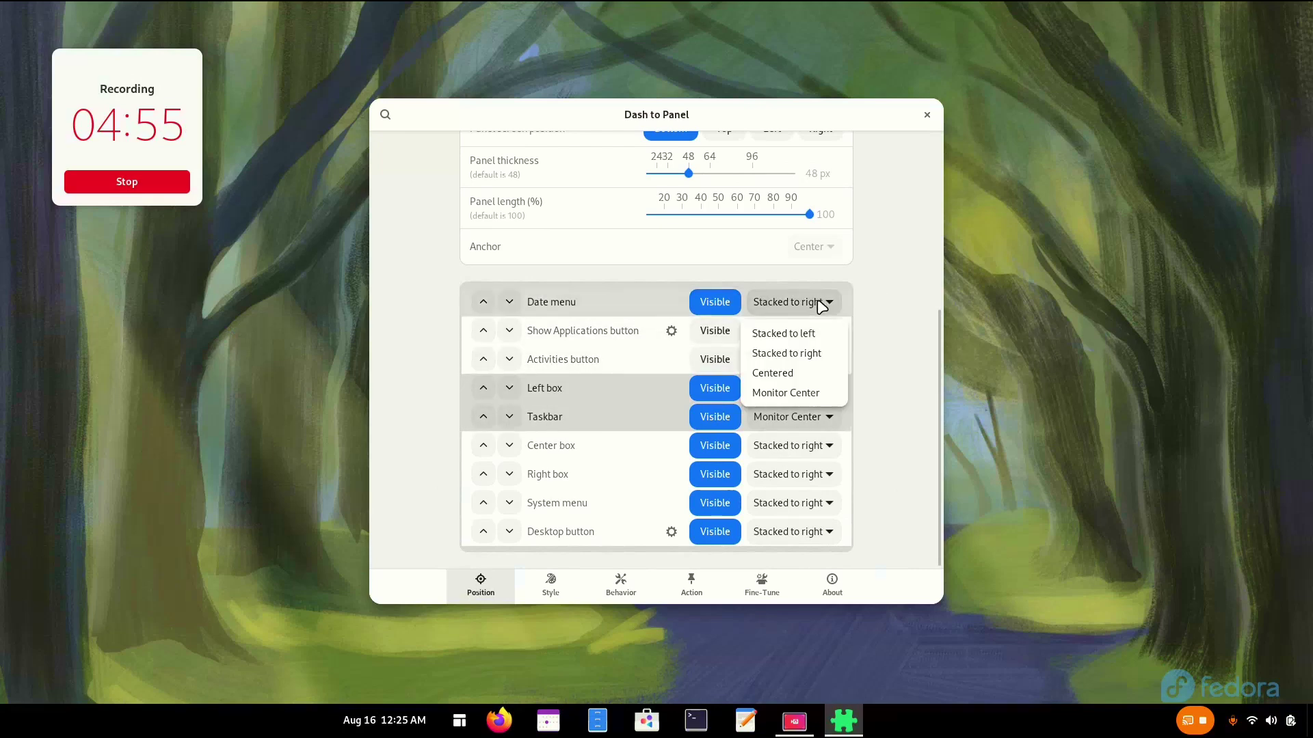
click(807, 334)
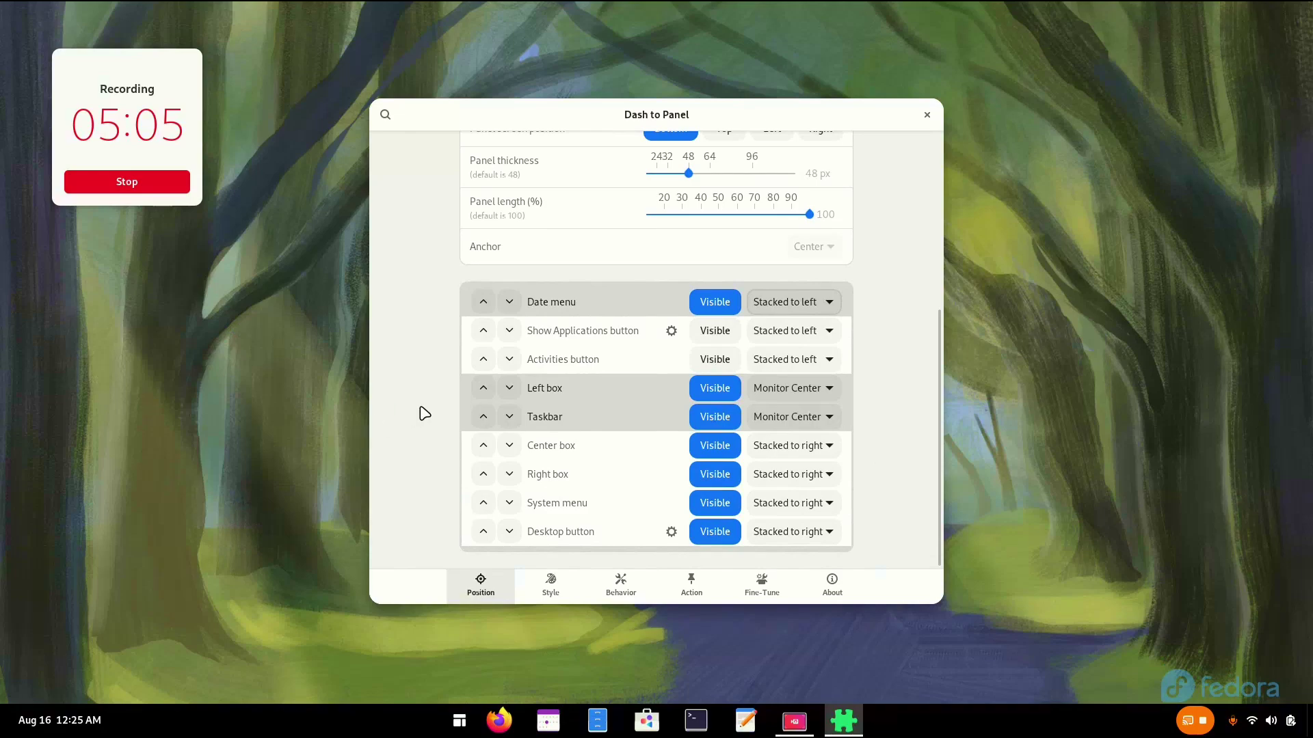
scroll(419, 419, up, 5)
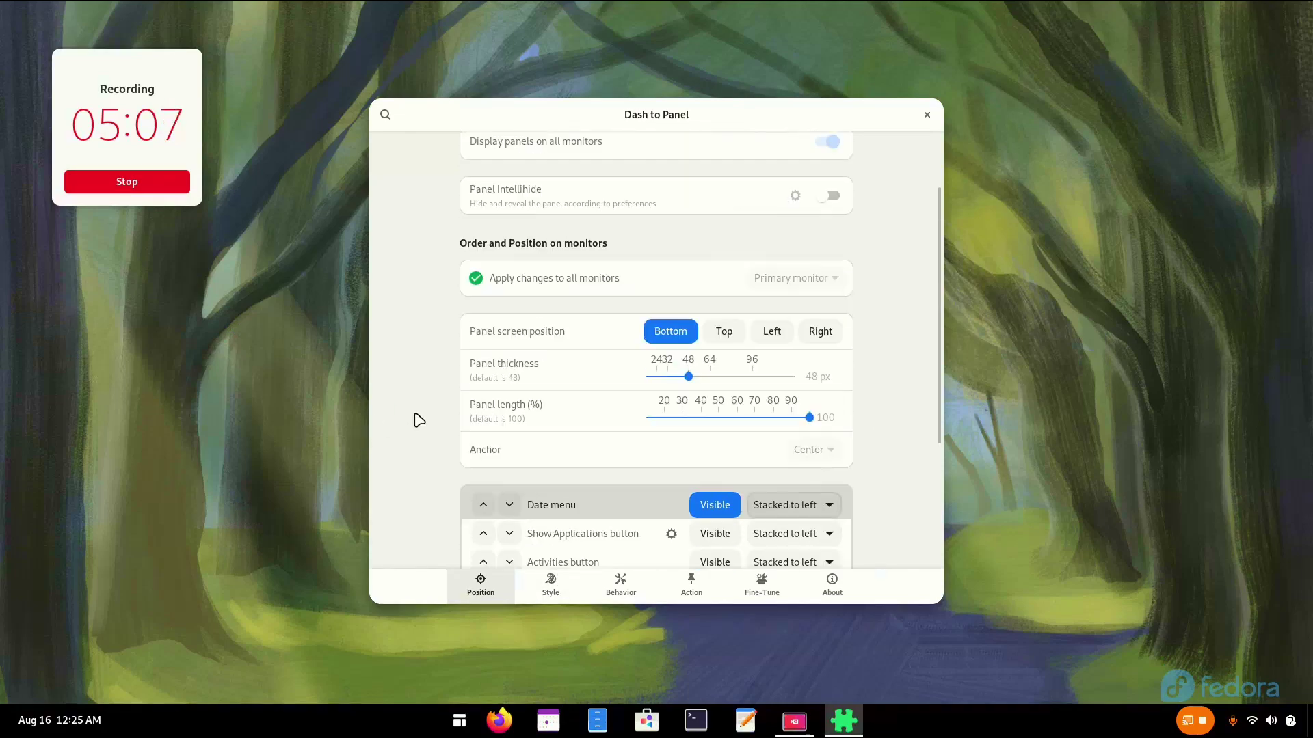
click(927, 115)
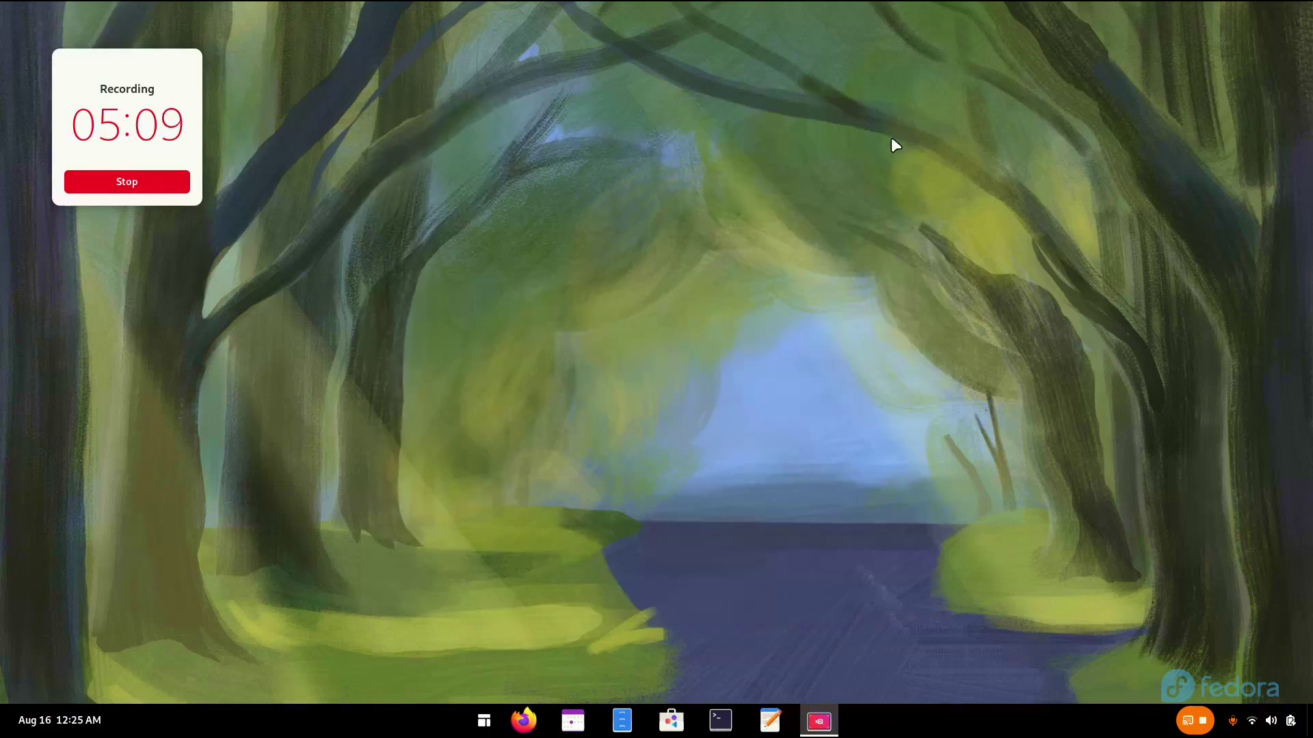
- Briefly open and close Extension Manager from the app grid
click(486, 721)
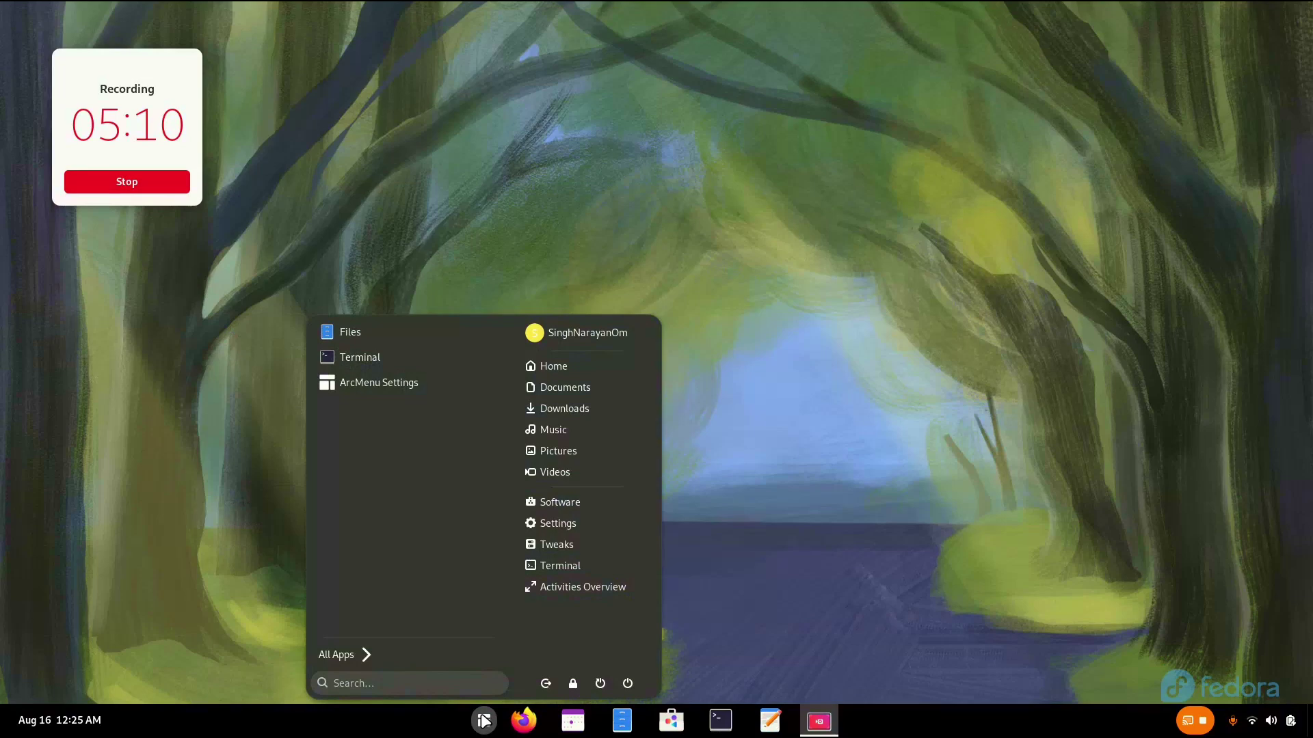
click(637, 273)
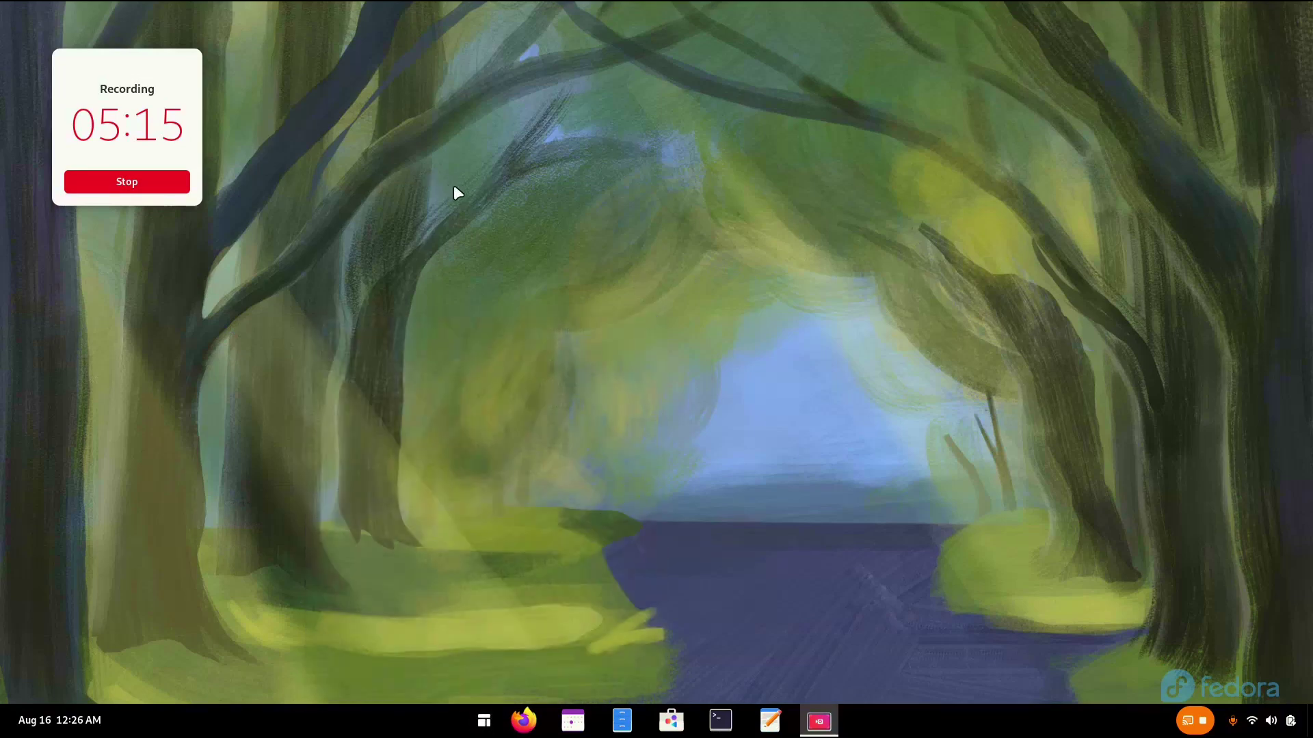
mouse_move(0, 0)
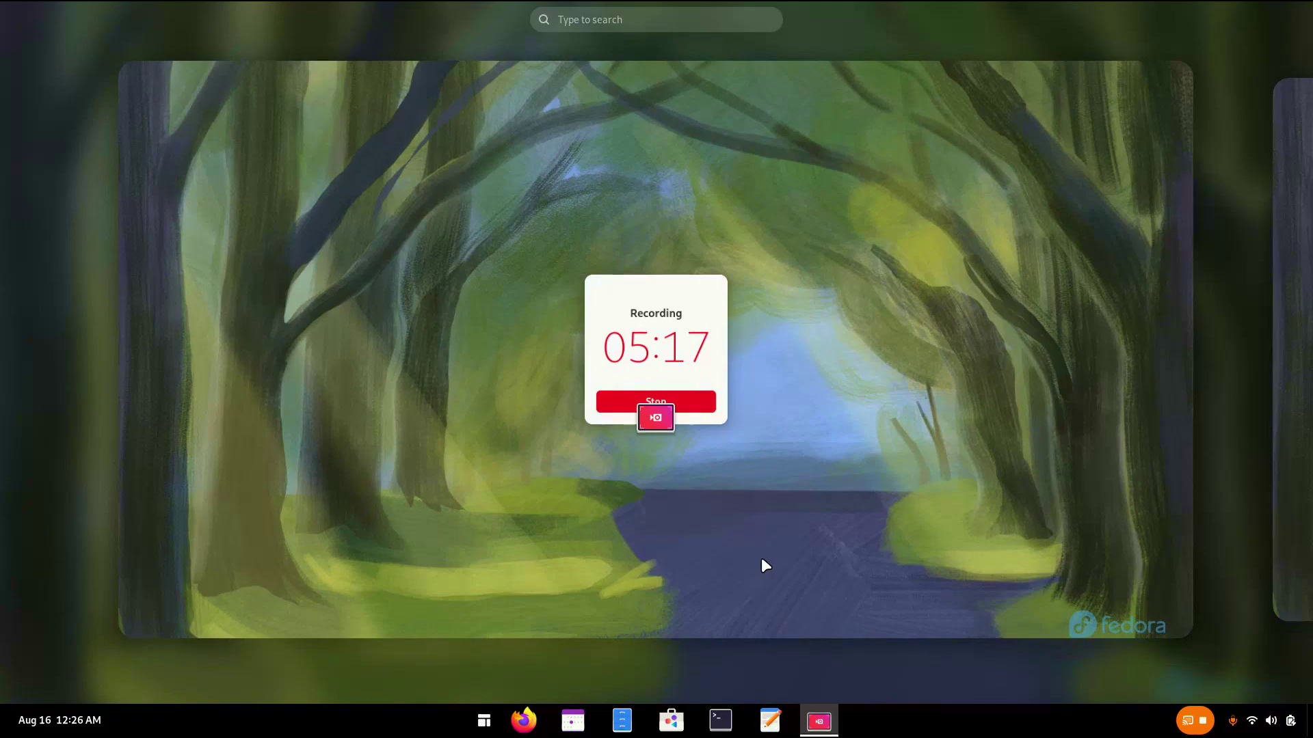
key(super)
click(761, 558)
click(996, 75)
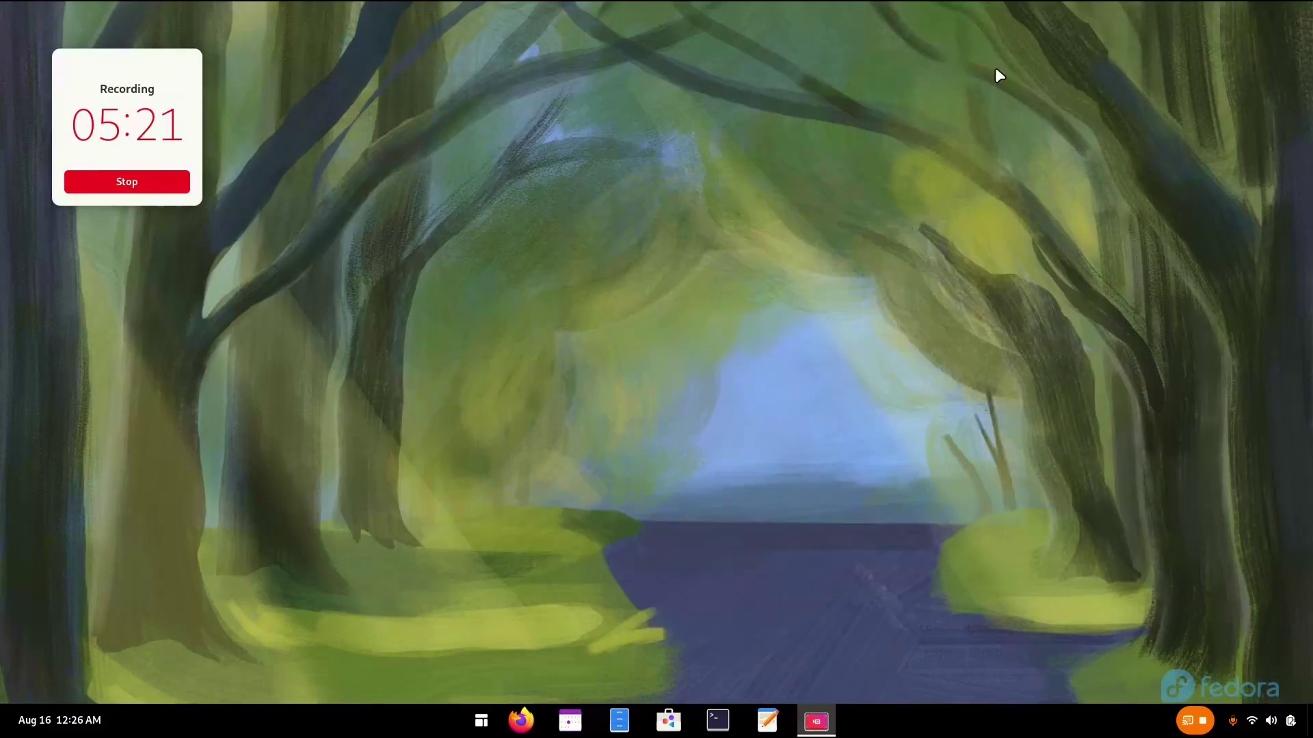
- Launch Tweaks from Utilities on its Appearance page, minimize it, and start Firefox
key(super)
key(super)
click(1119, 366)
click(786, 388)
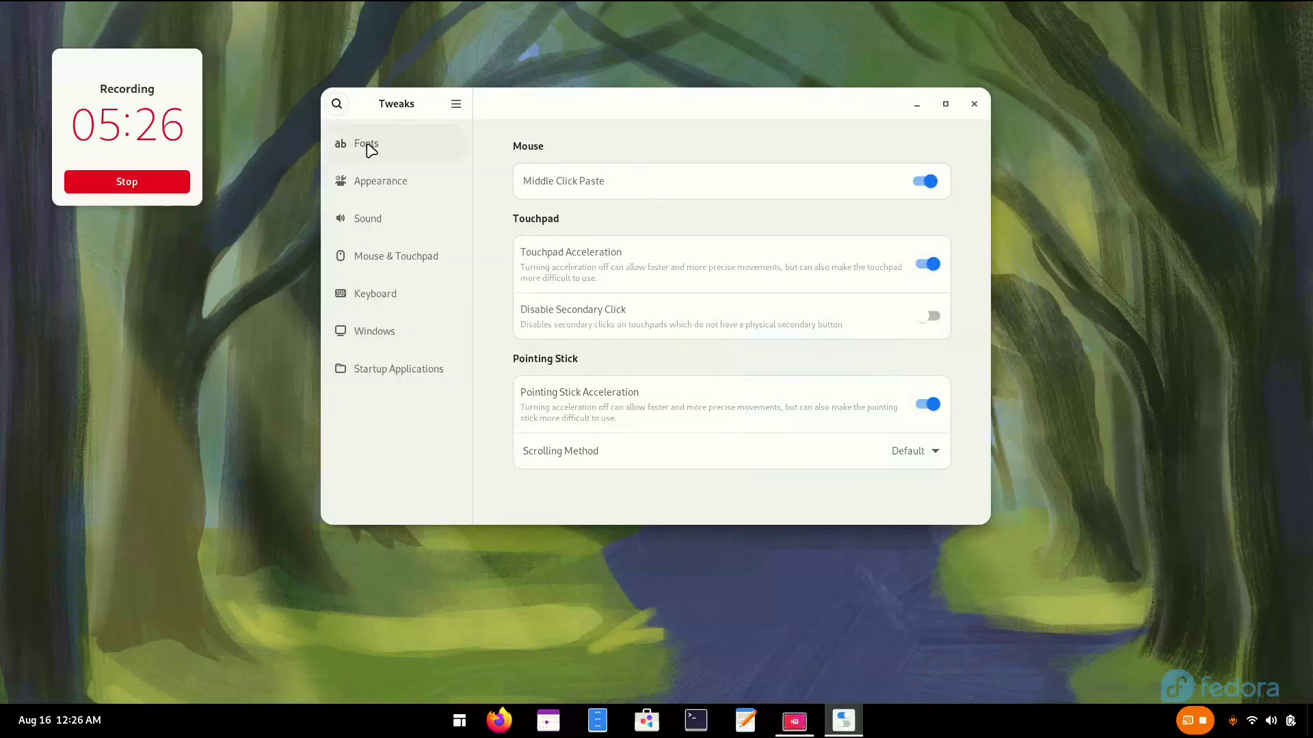
click(374, 181)
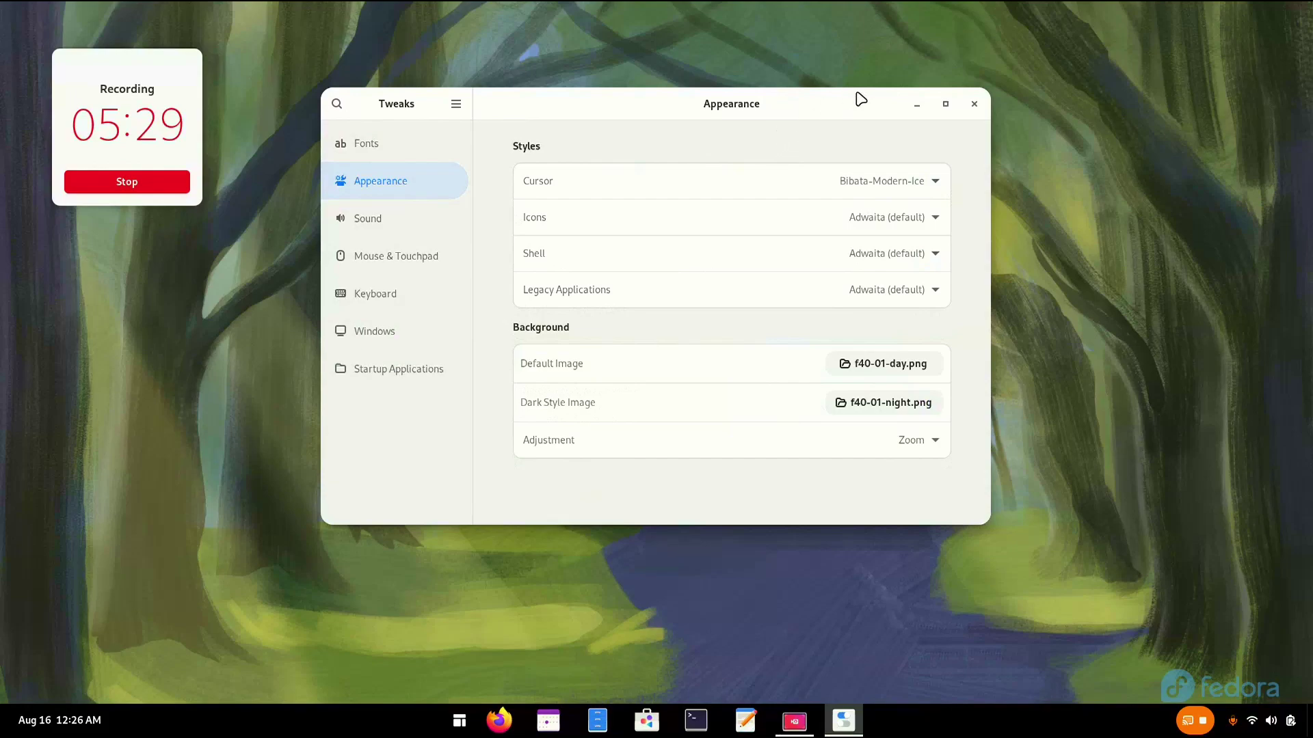
click(915, 108)
click(499, 720)
click(386, 43)
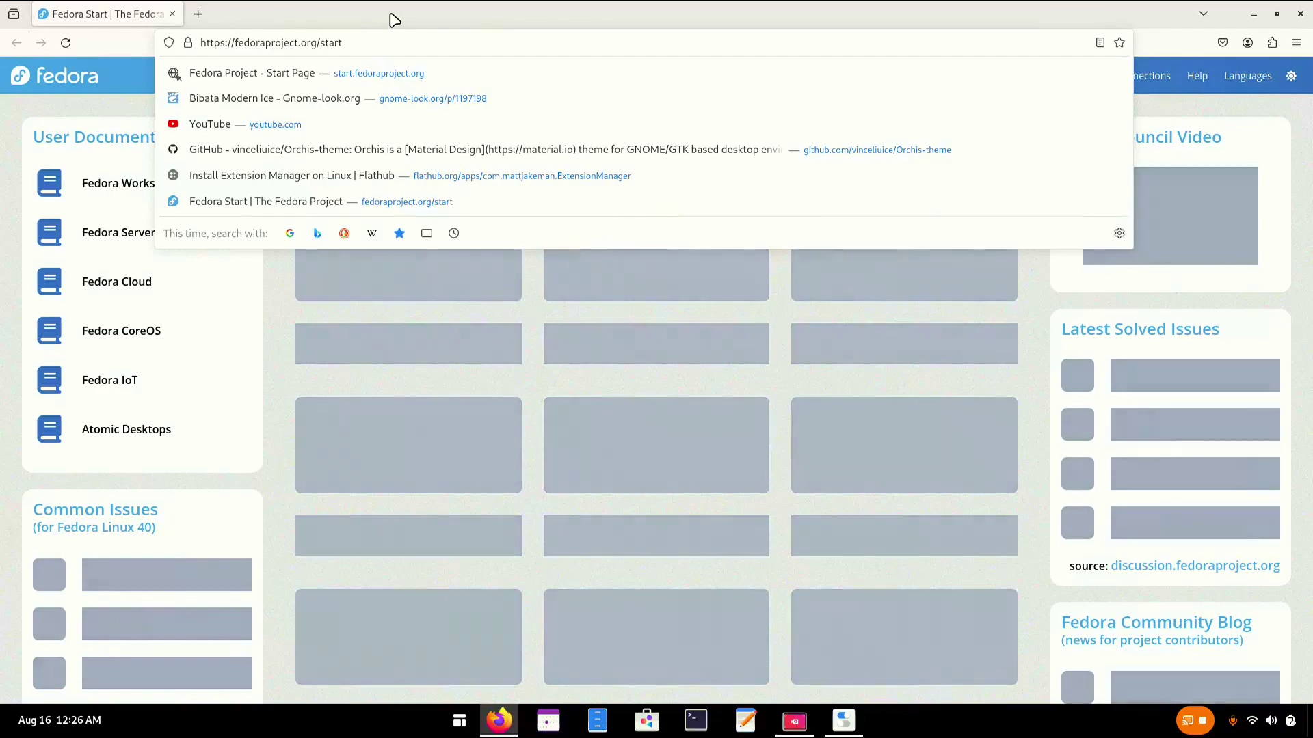
- Follow the Bibata Modern Ice page's Source link, read the GitHub README, then close Firefox
click(352, 98)
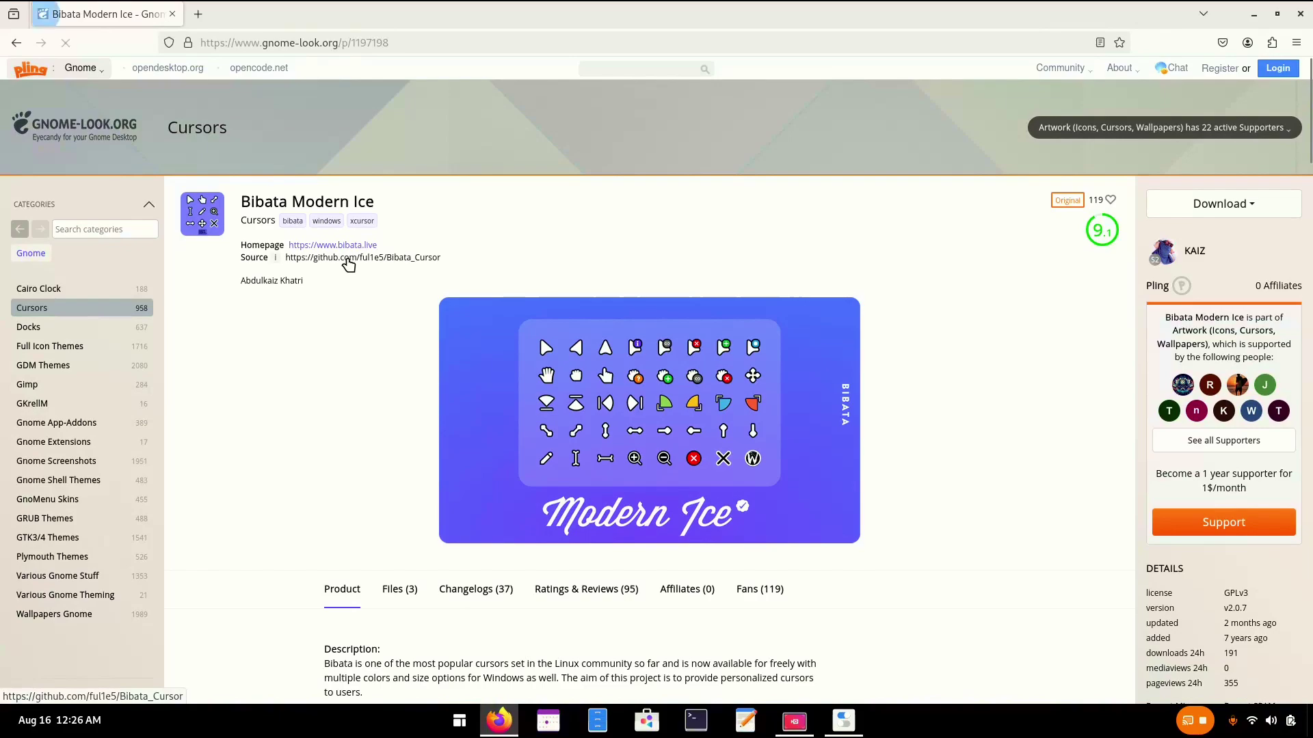
click(349, 263)
click(172, 14)
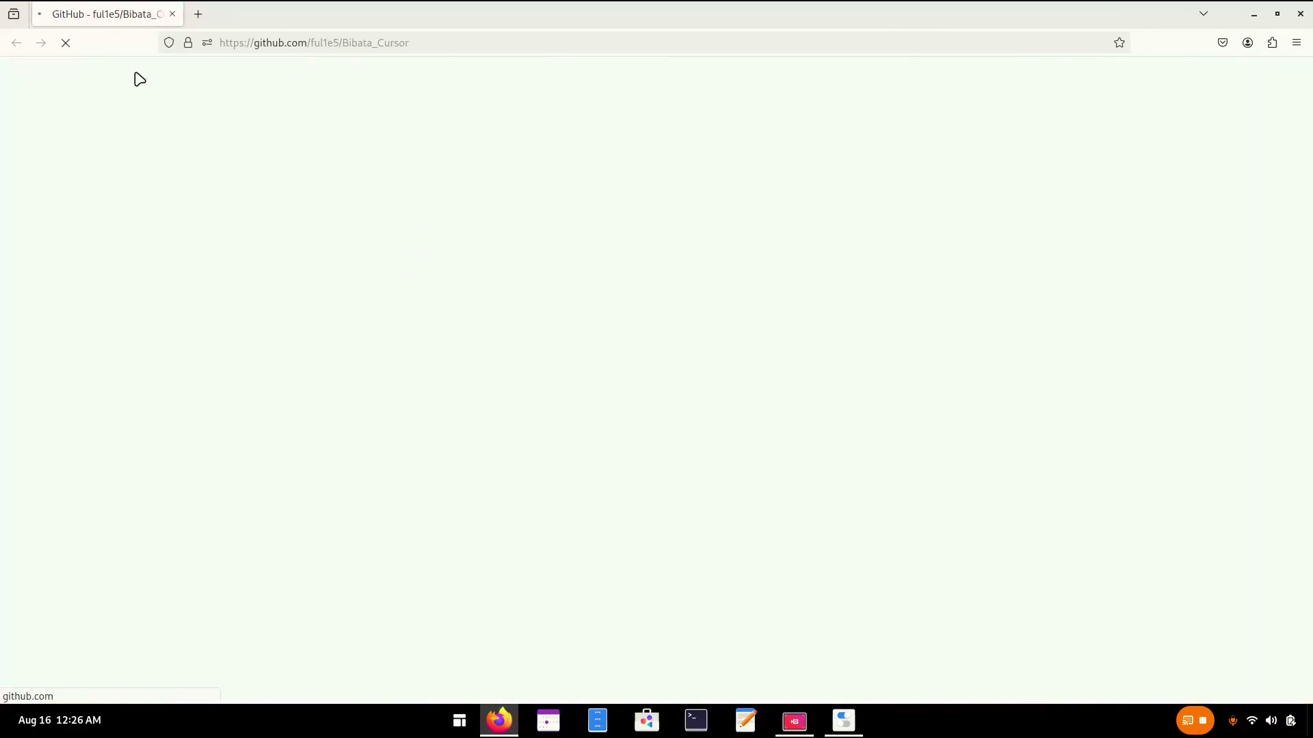
scroll(82, 462, down, 10)
scroll(87, 465, down, 10)
scroll(87, 465, down, 15)
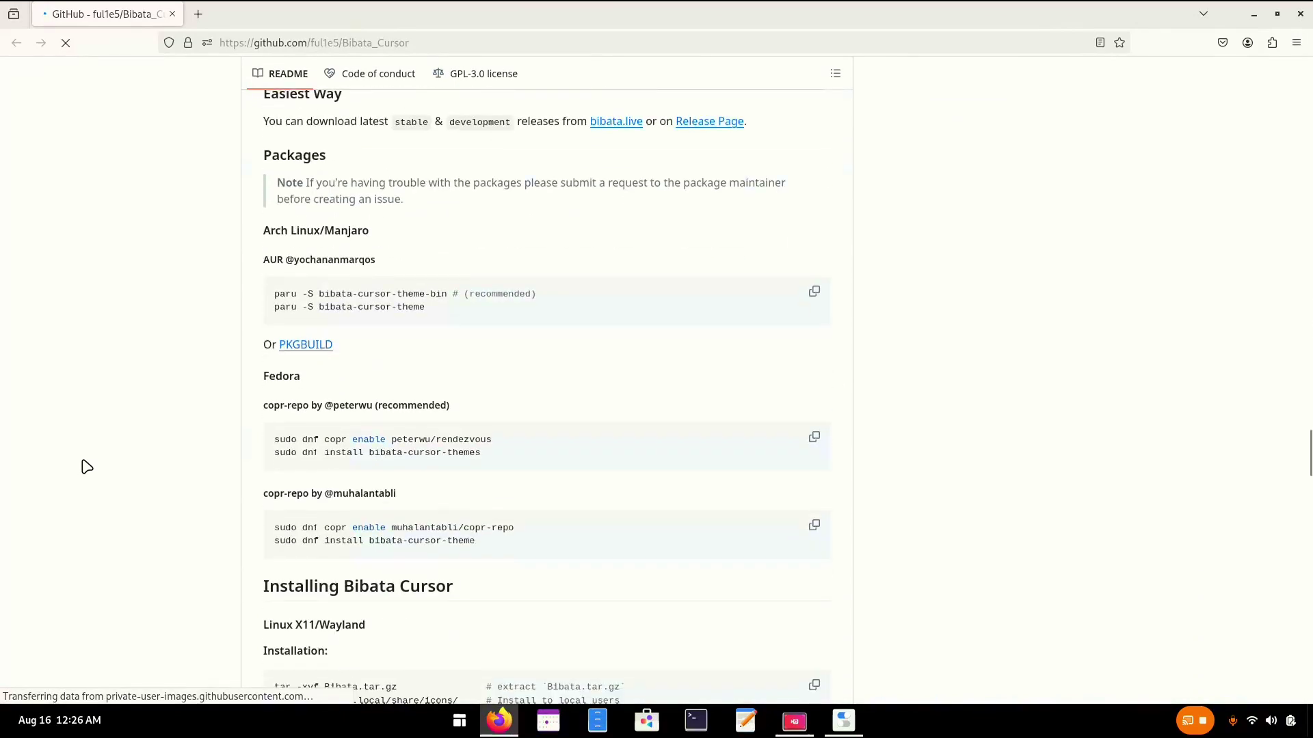
scroll(85, 465, down, 3)
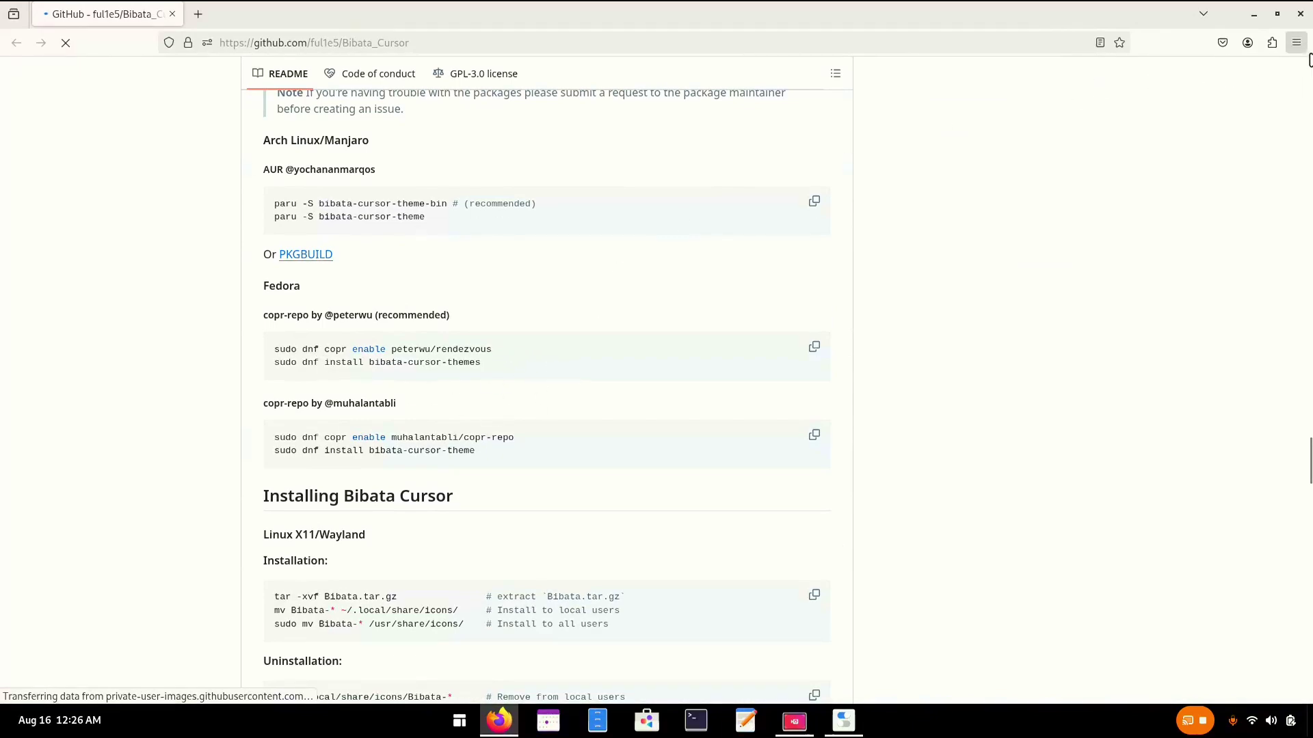
click(1302, 19)
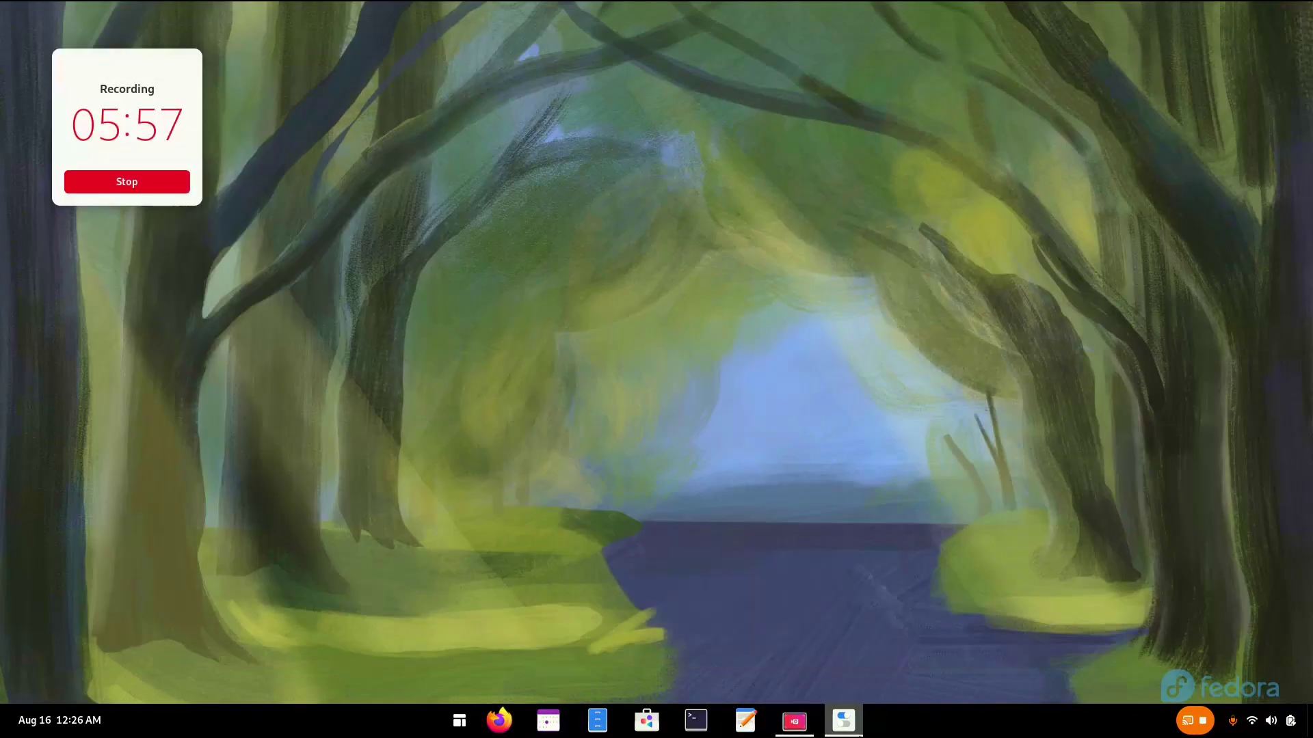
- In restored Tweaks, switch the Cursor theme to Bibata-Original-Ice after trying Bibata-Original-Amber
click(844, 721)
click(913, 185)
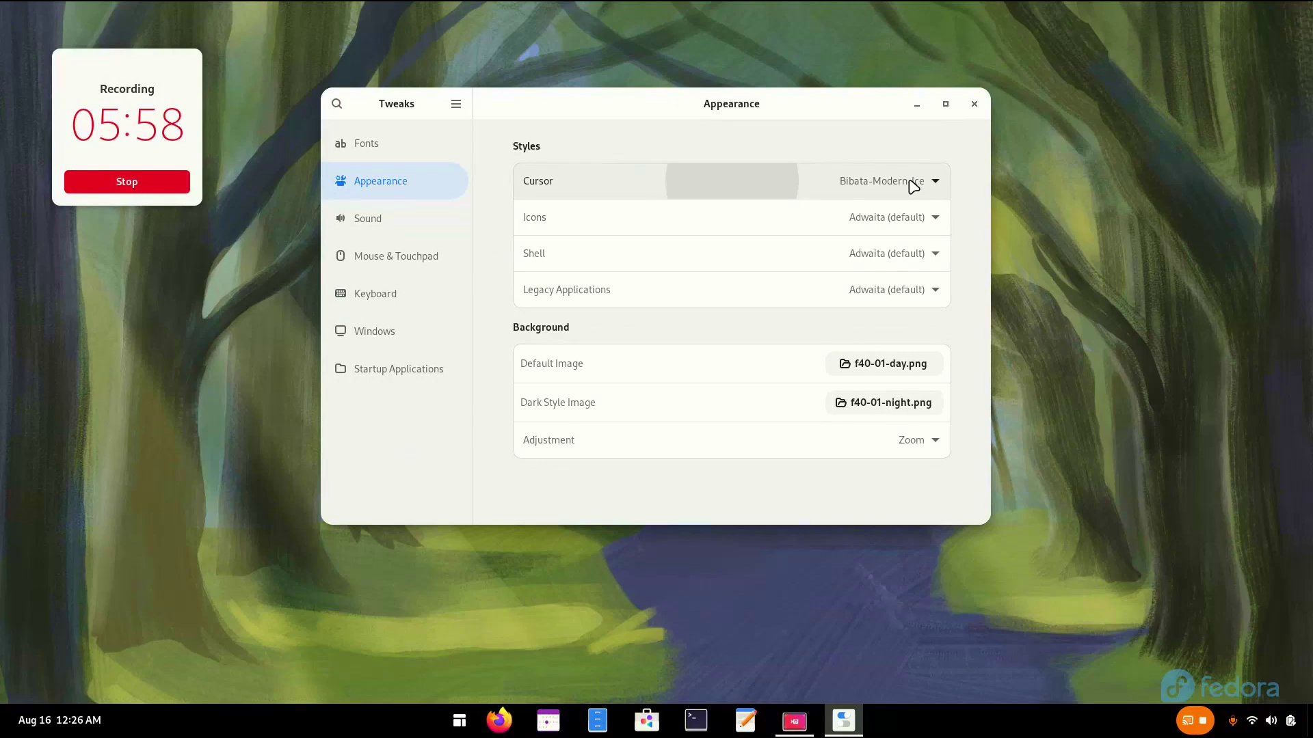
click(911, 208)
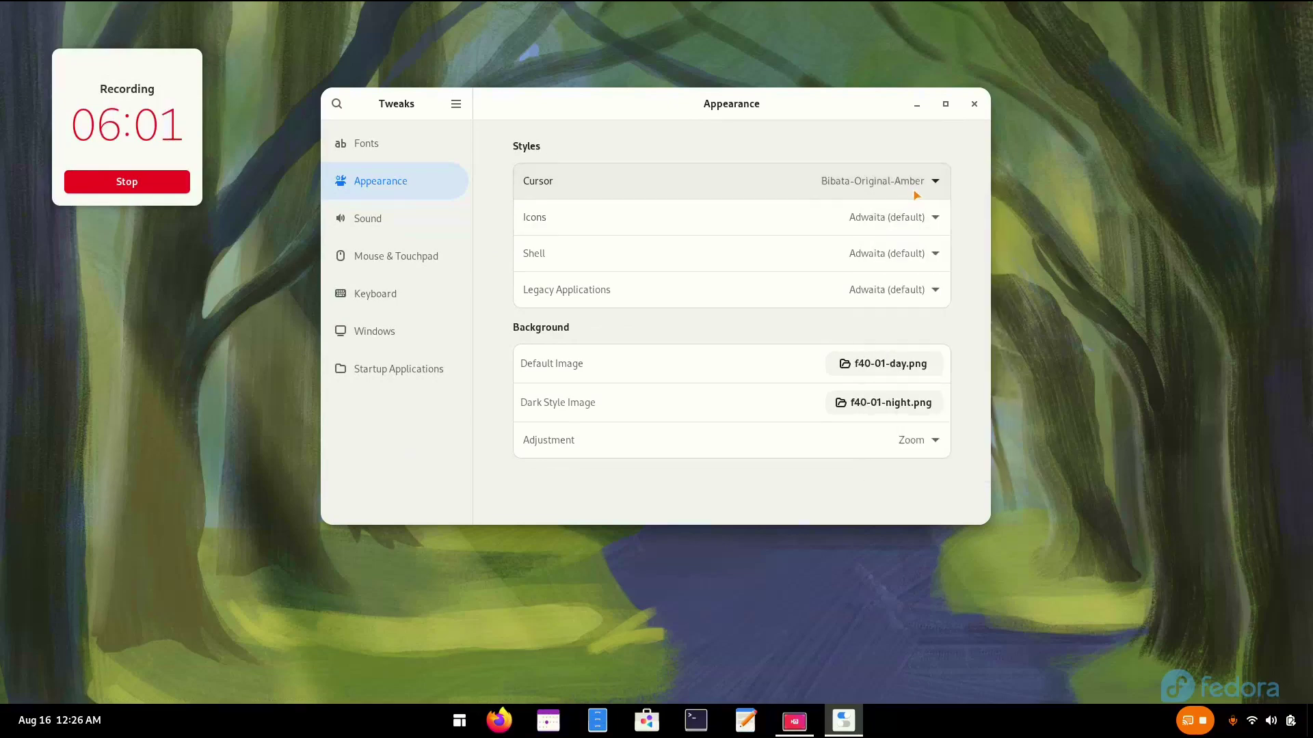
click(916, 183)
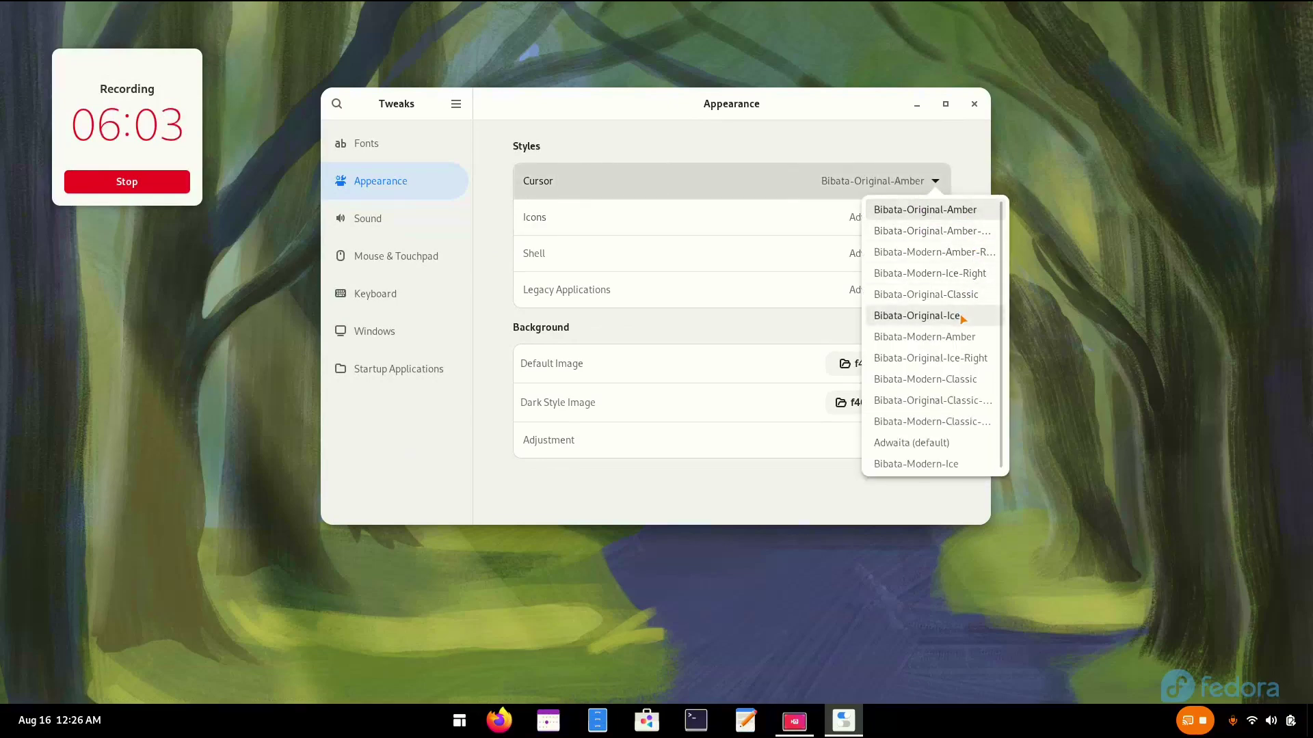
click(969, 317)
click(933, 181)
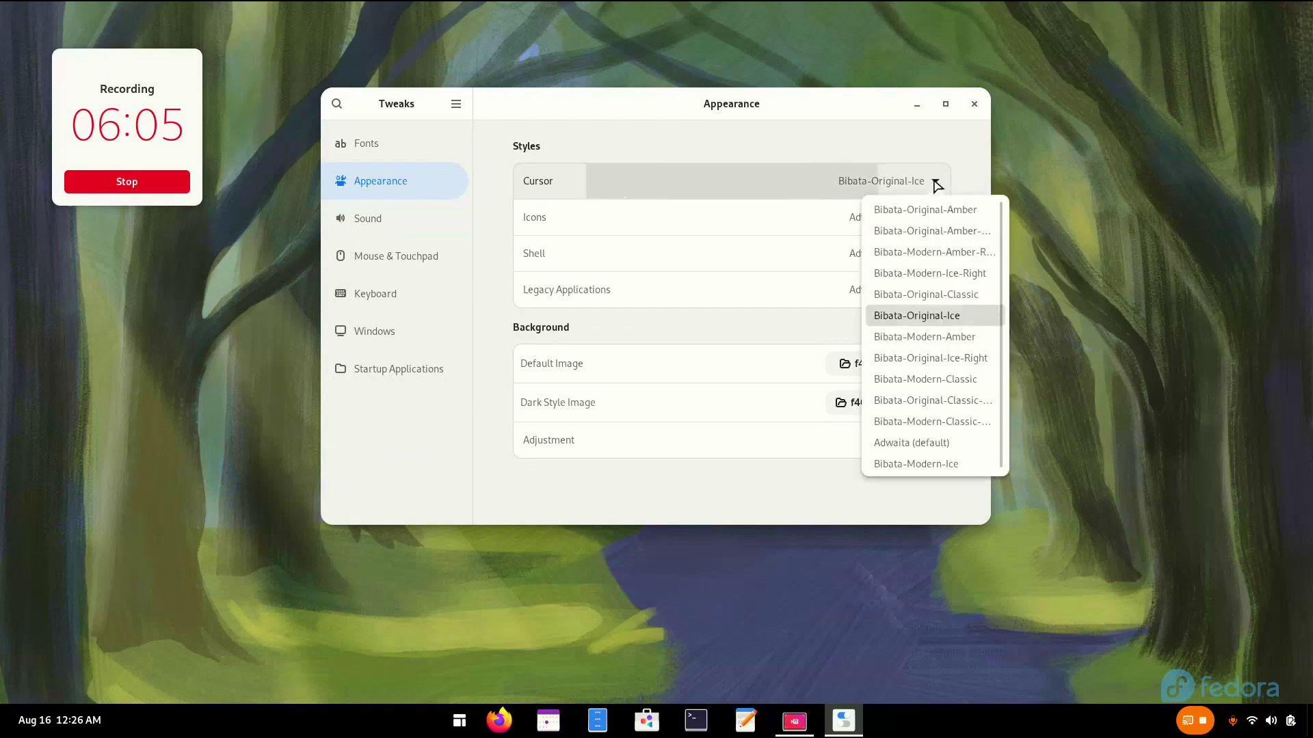
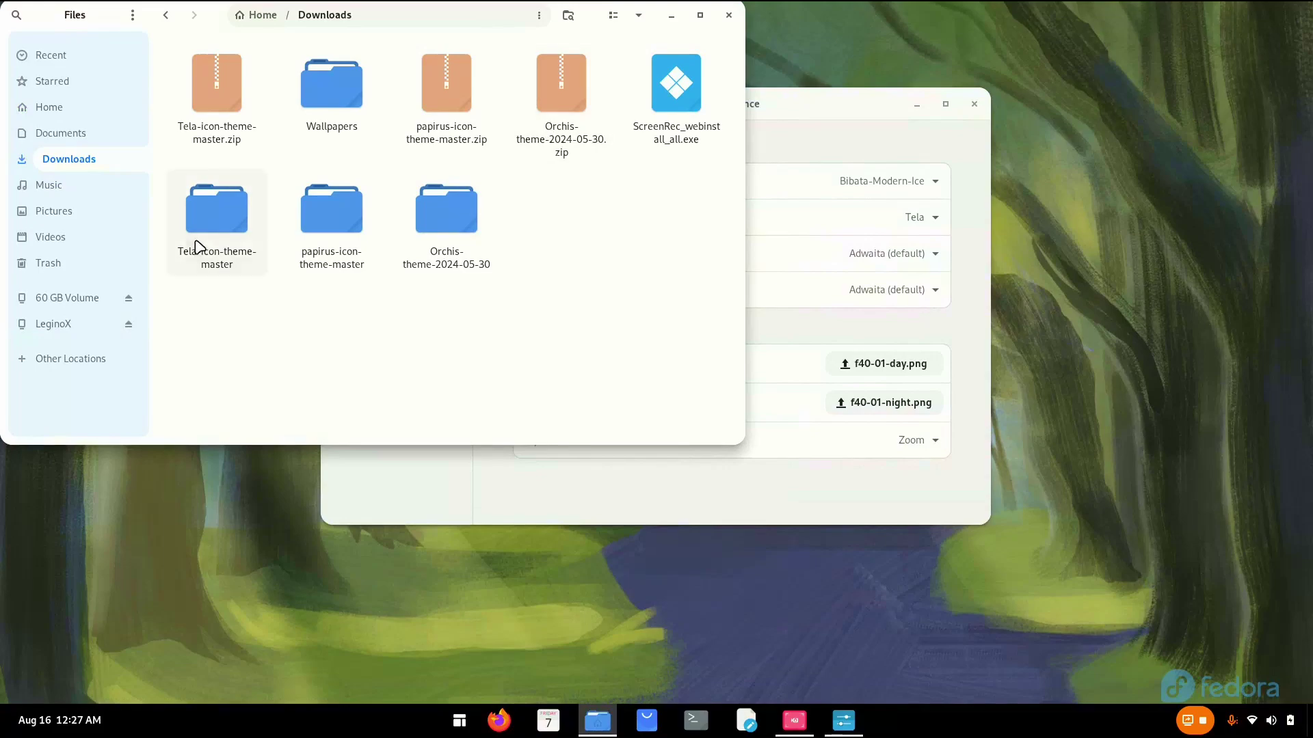
- Open README.md from the Tela-icon-theme-master folder in Text Editor and start reading
double_click(196, 246)
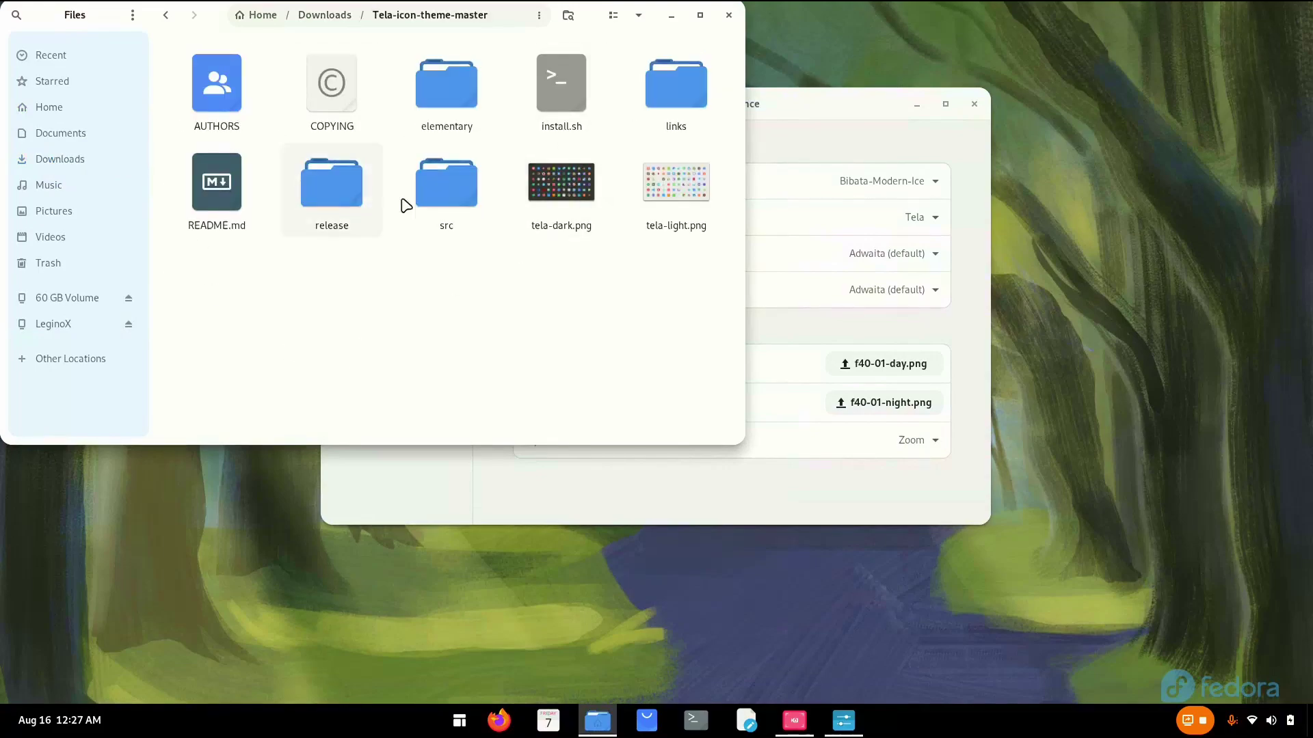
double_click(230, 197)
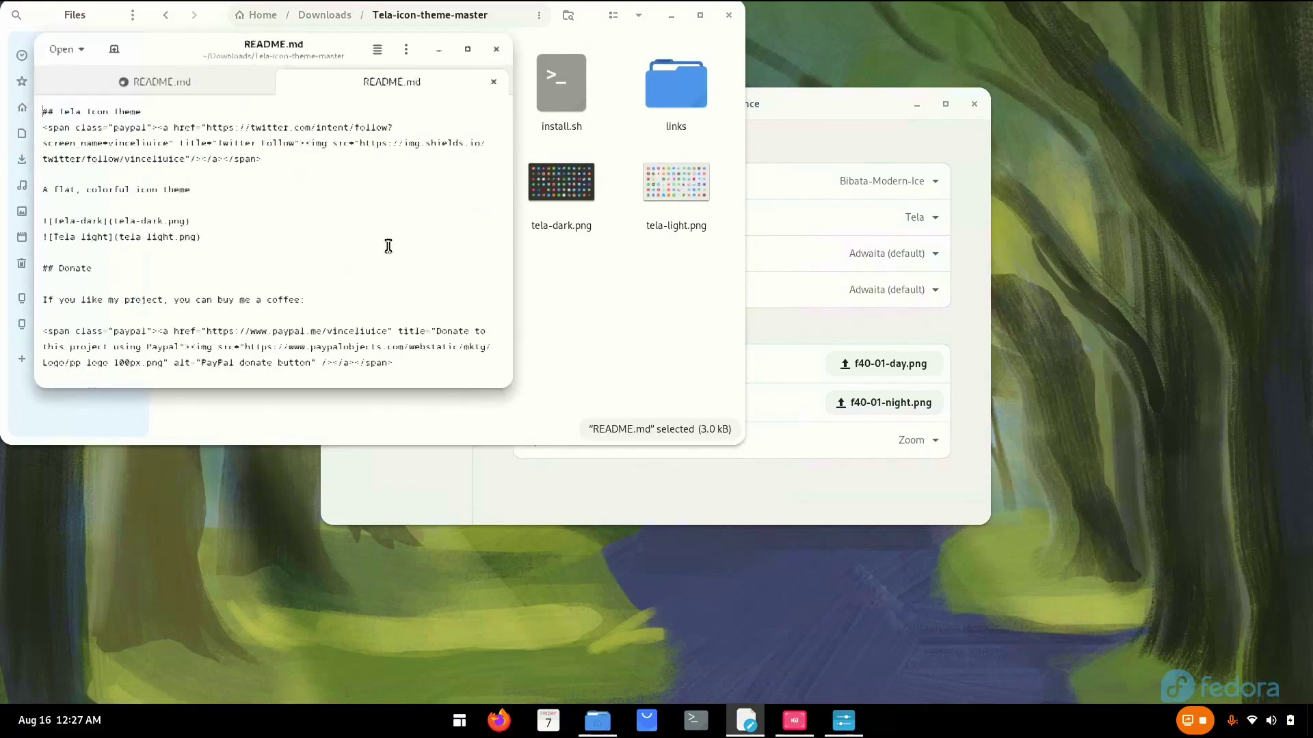
scroll(277, 217, down, 2)
scroll(277, 217, down, 5)
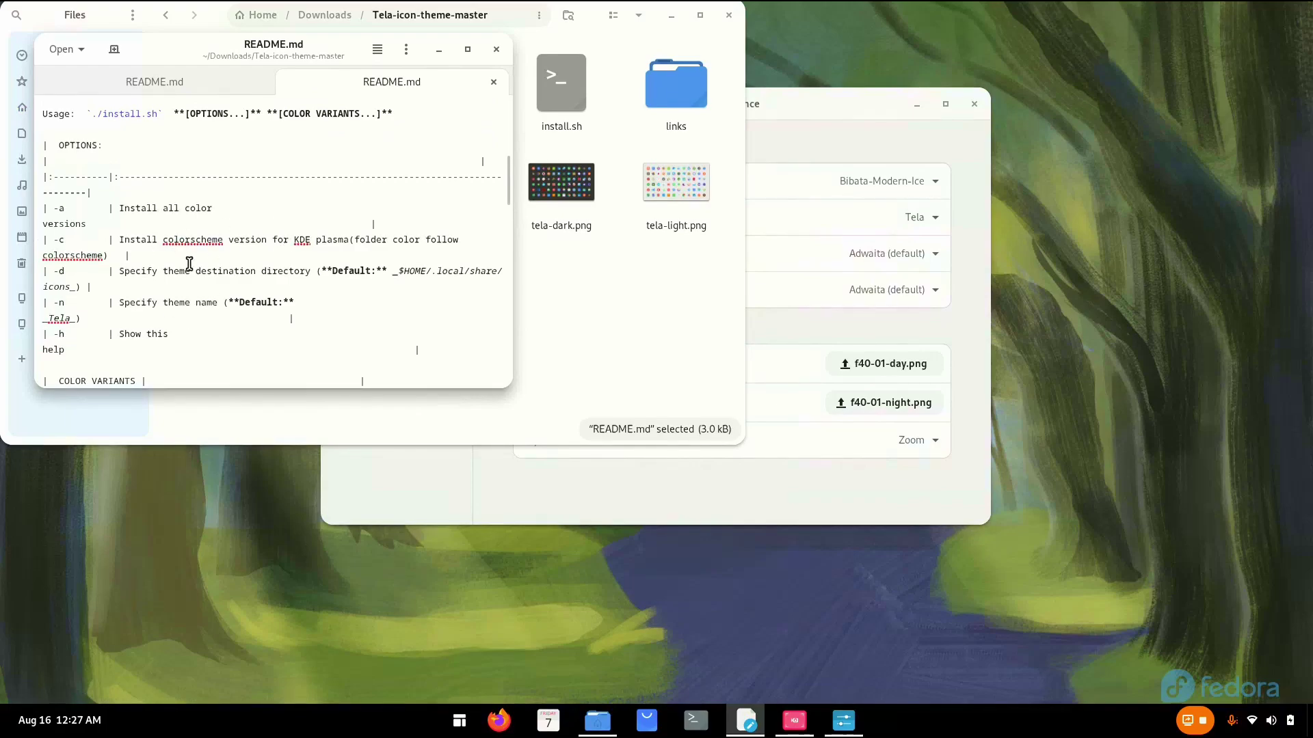
- Enlarge the editor window, read through the README, then close the editor and Files
drag(508, 385, 802, 481)
scroll(391, 332, down, 1)
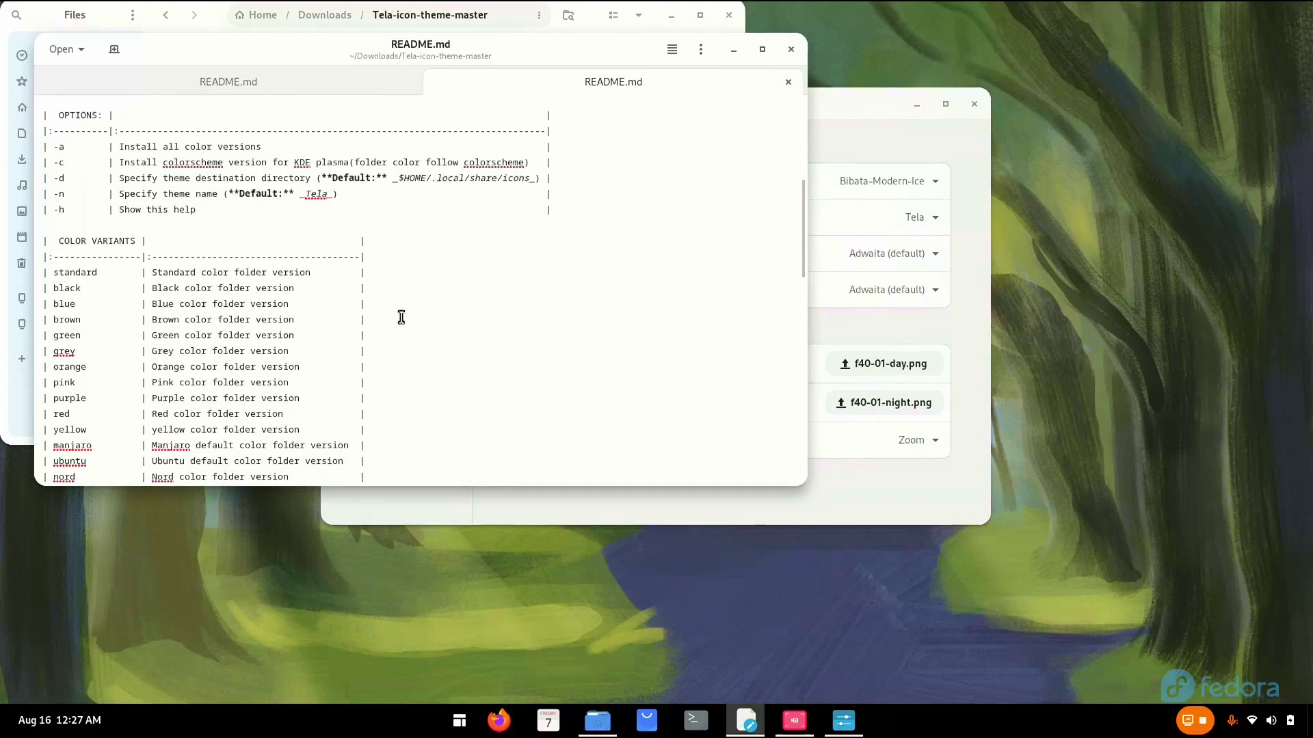
scroll(401, 318, up, 4)
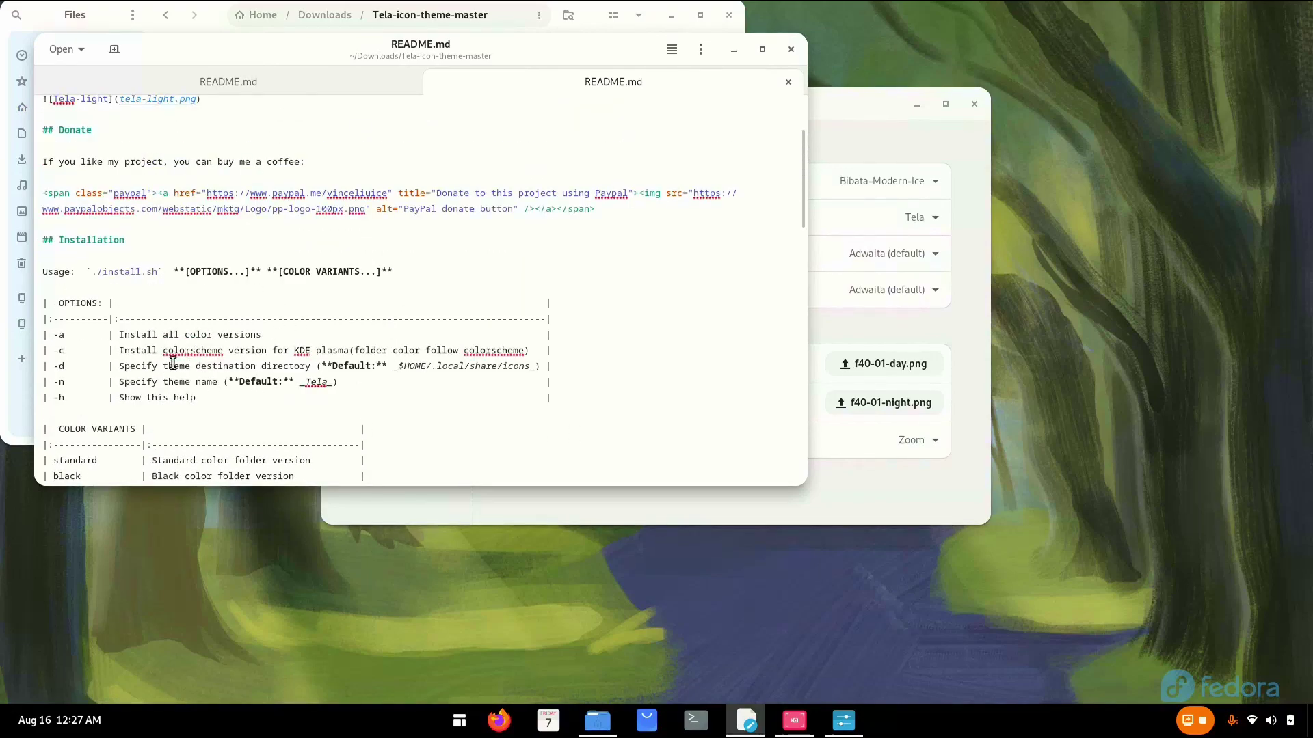
scroll(223, 330, up, 3)
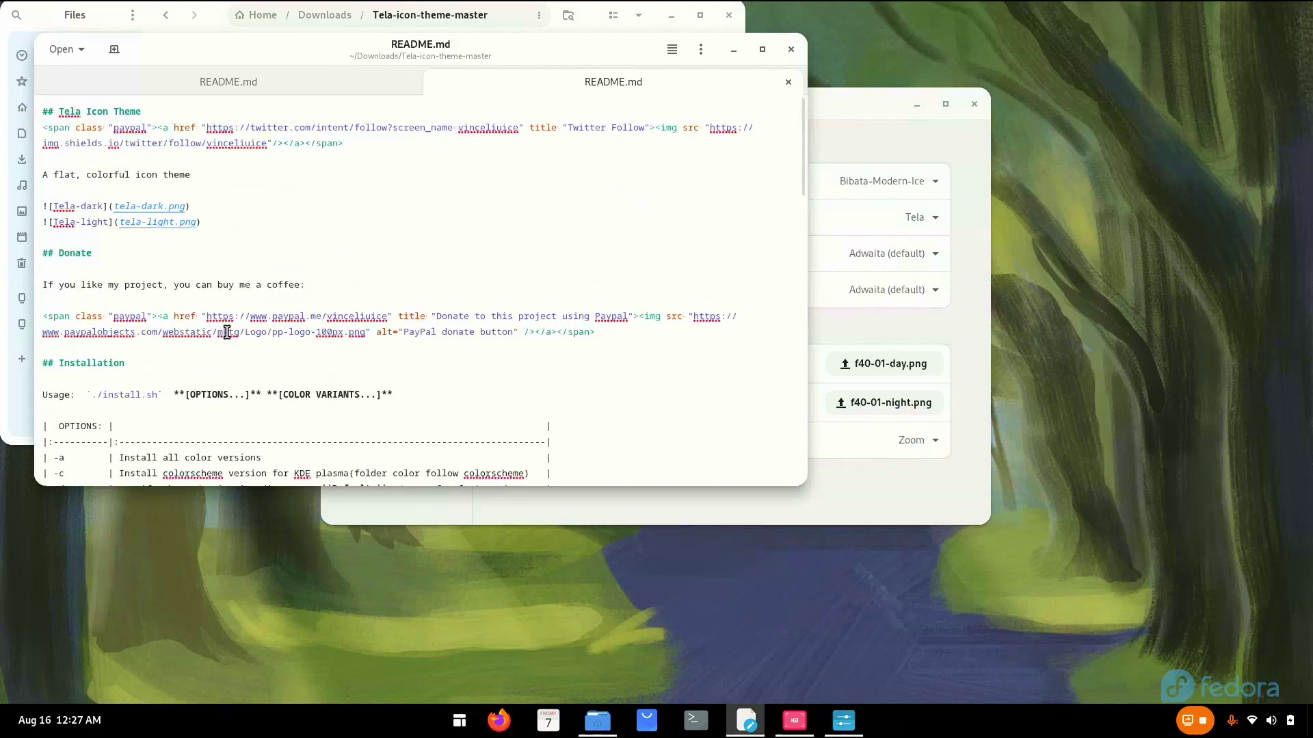
scroll(225, 330, down, 10)
scroll(227, 332, down, 9)
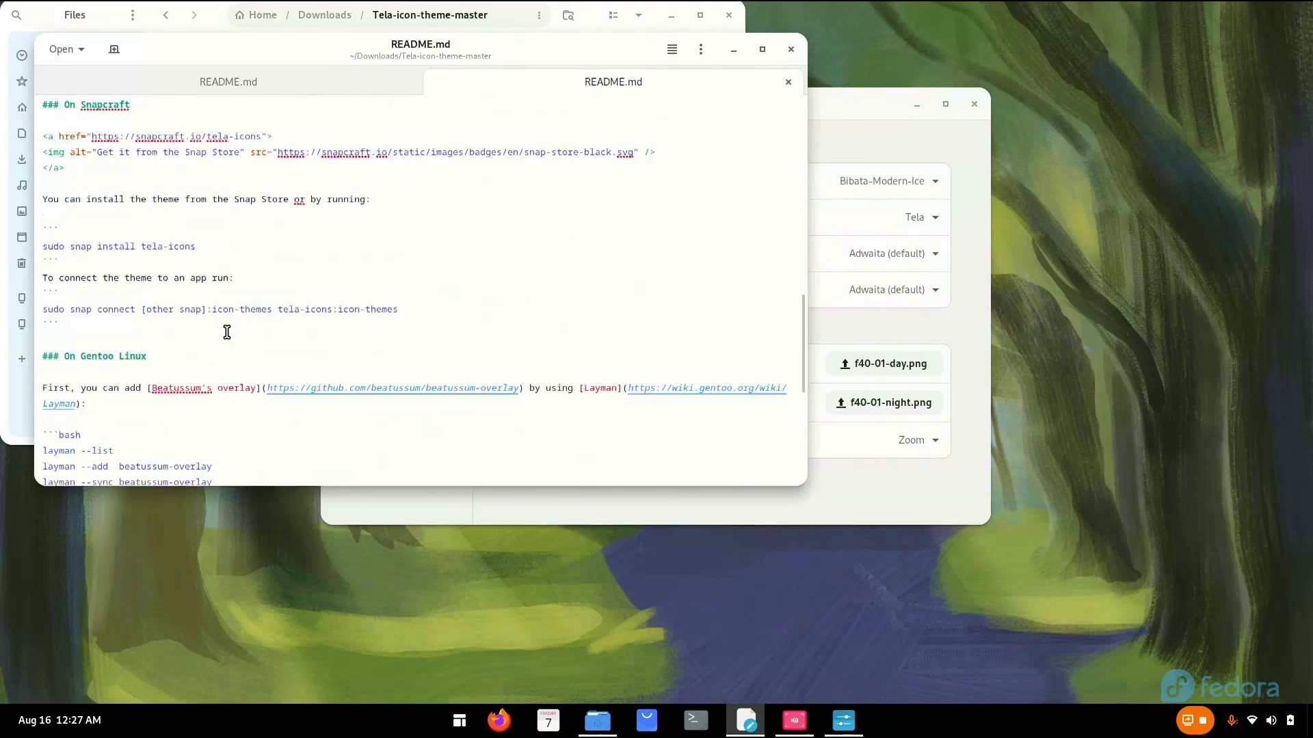
scroll(227, 332, down, 4)
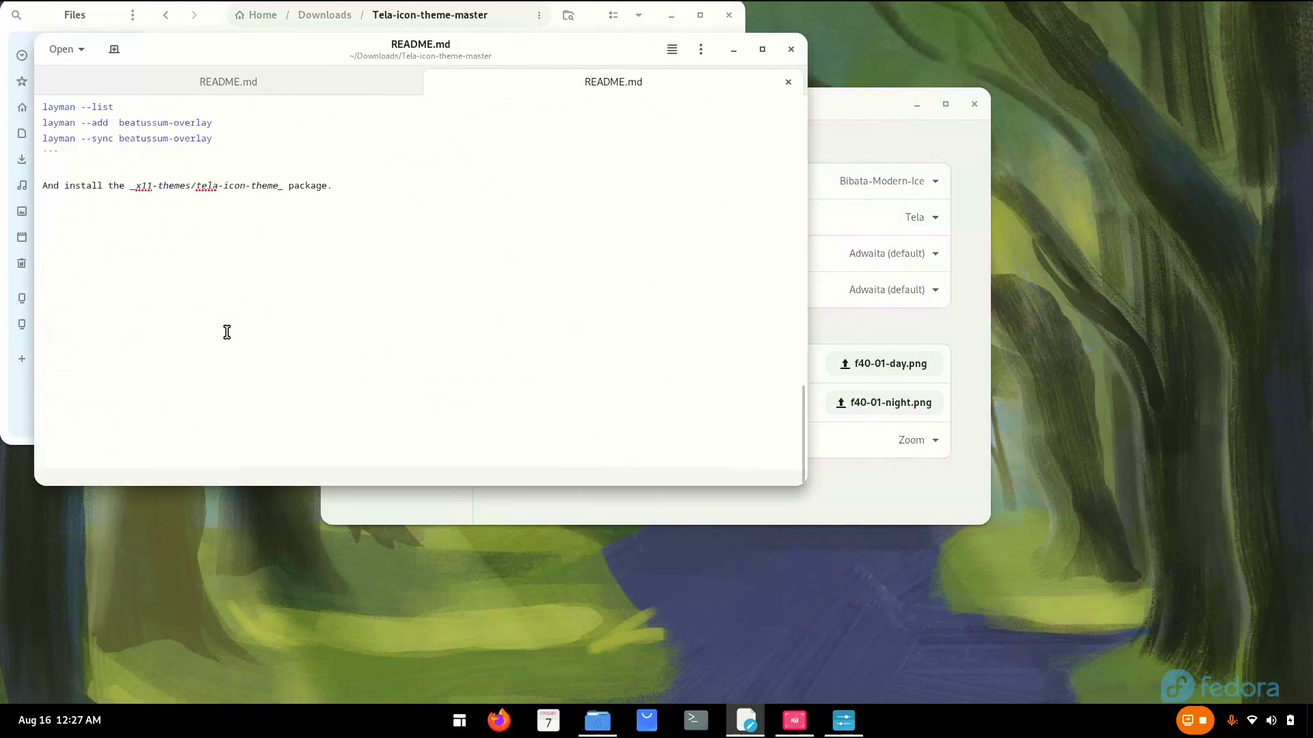
scroll(227, 331, up, 18)
scroll(226, 331, up, 3)
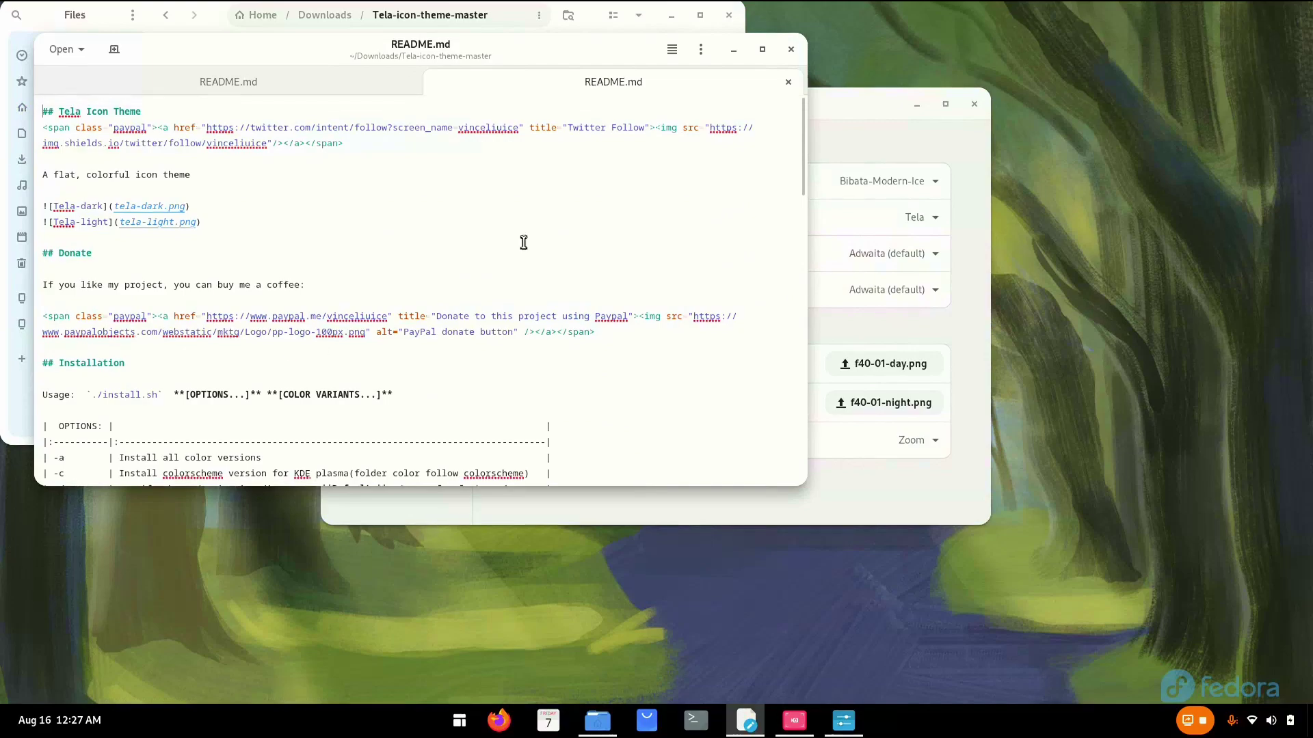
click(790, 49)
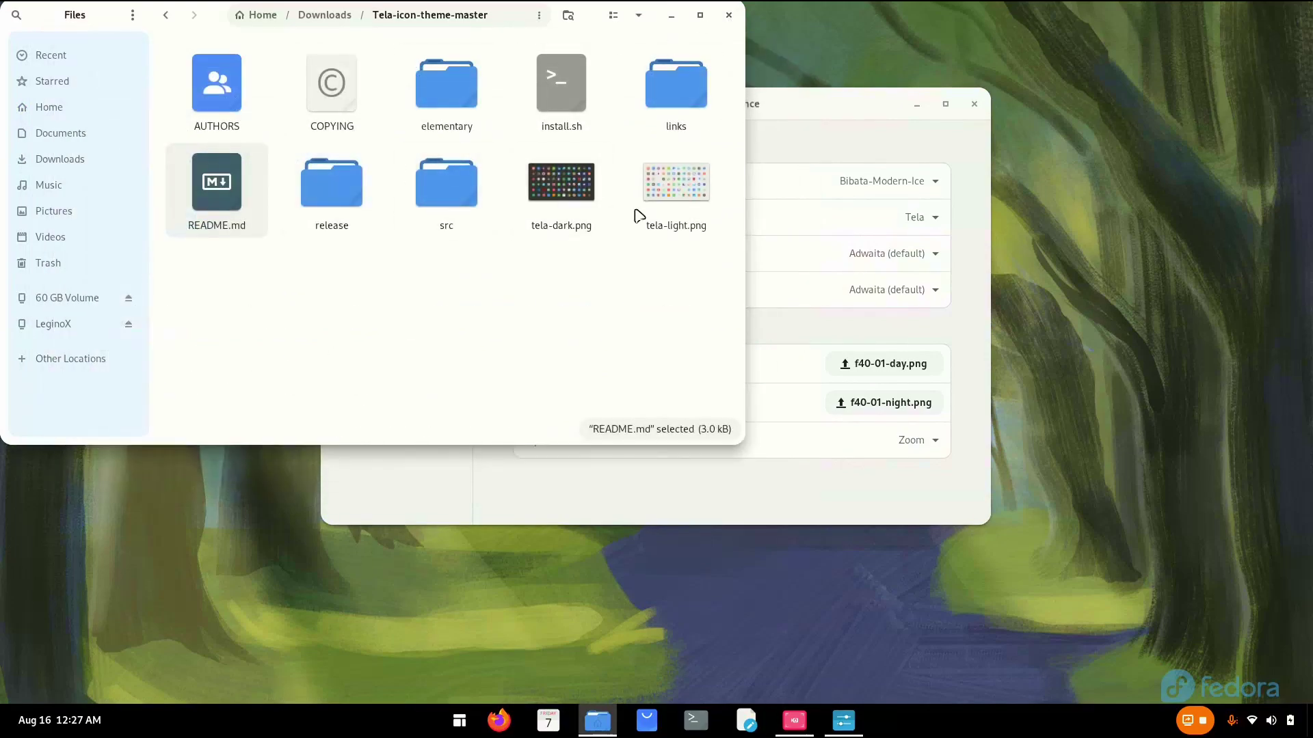
click(731, 17)
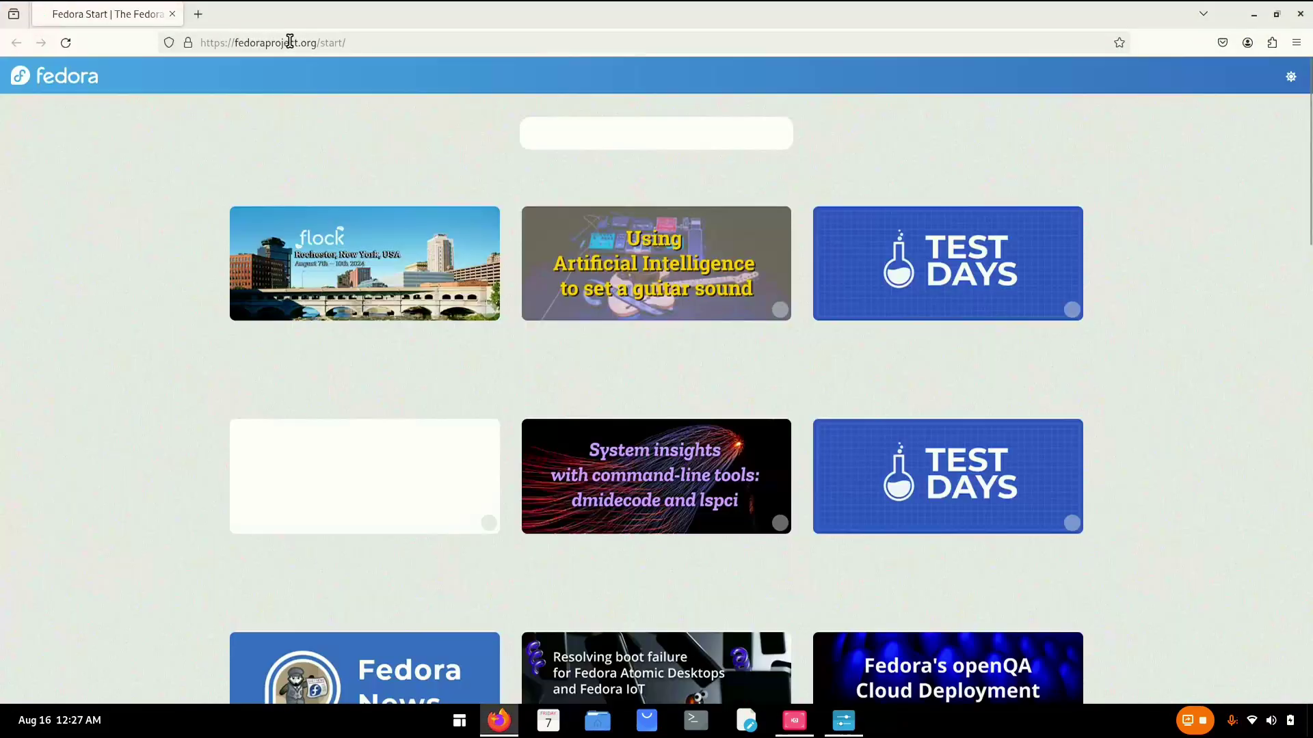
- Search the web for 'tela circle' from Firefox's address bar
click(290, 43)
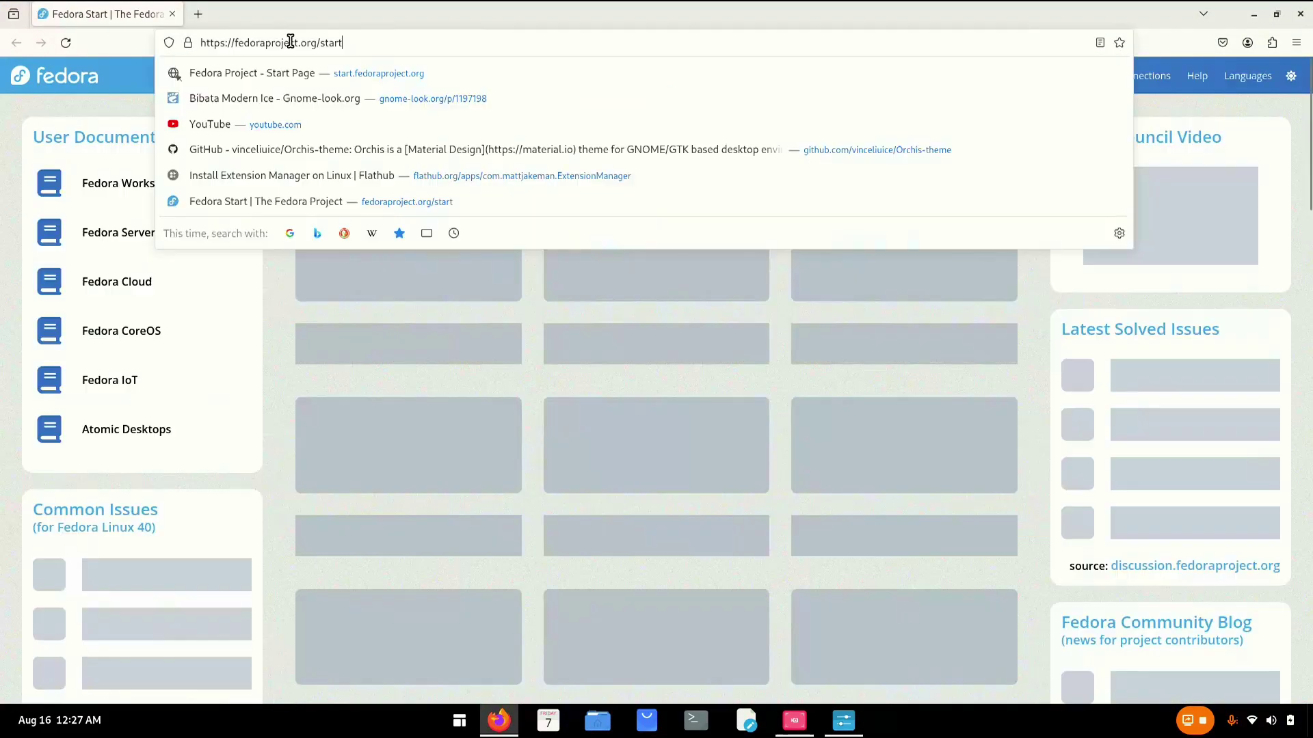
text(tela)
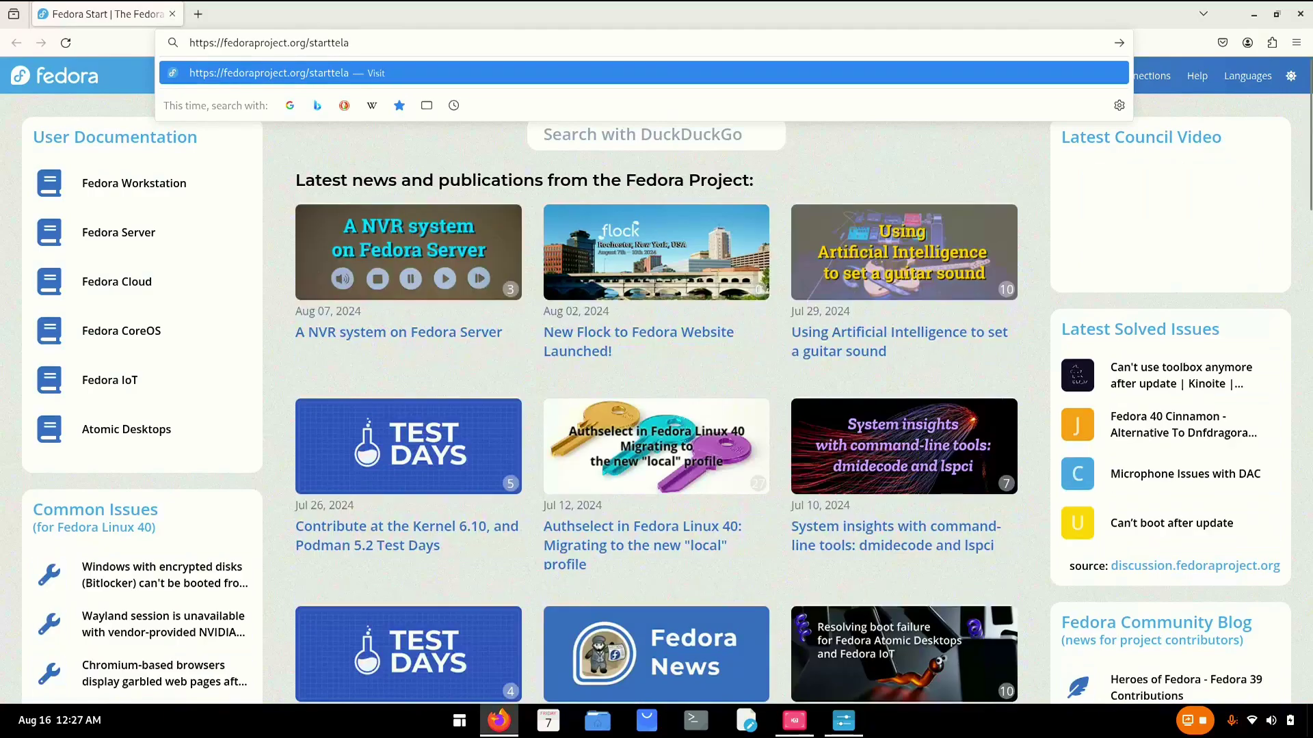
key(Left)
key(Left)
key(Left)
key(Left)
key(shift+Home)
key(BackSpace)
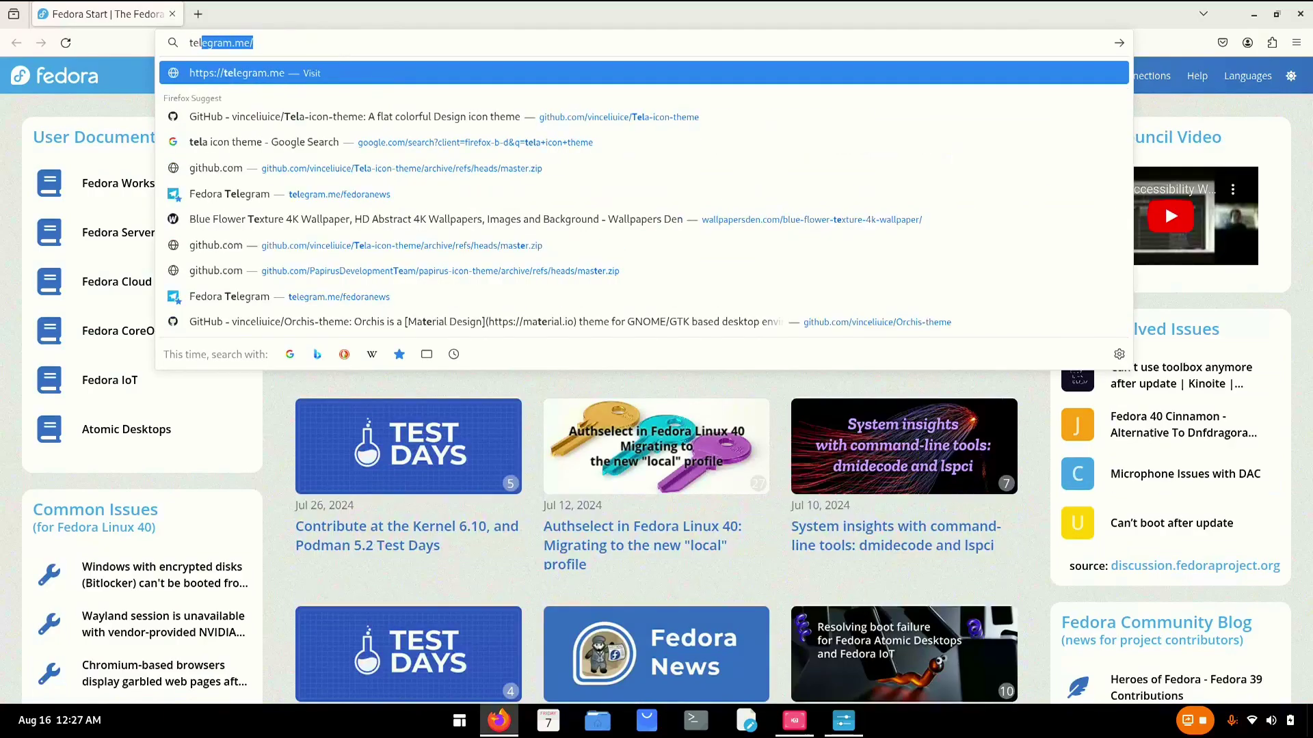
text(circle)
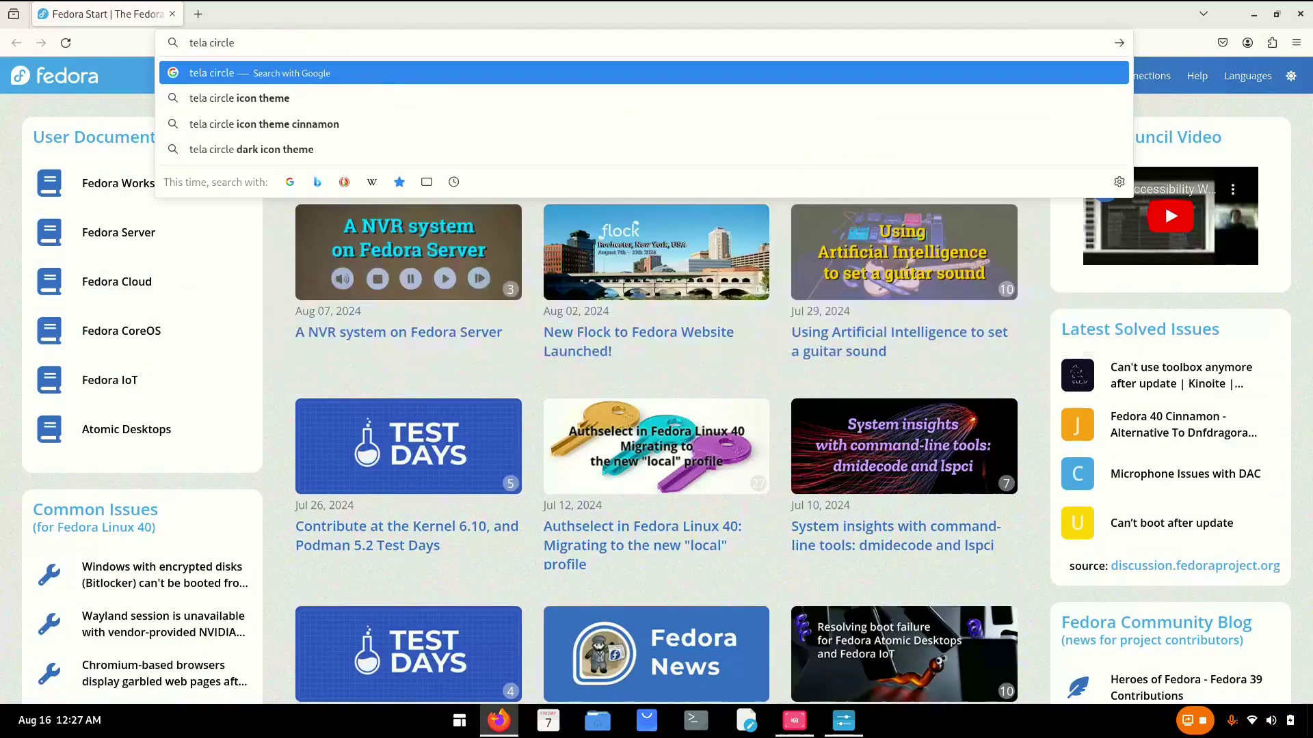
key(Return)
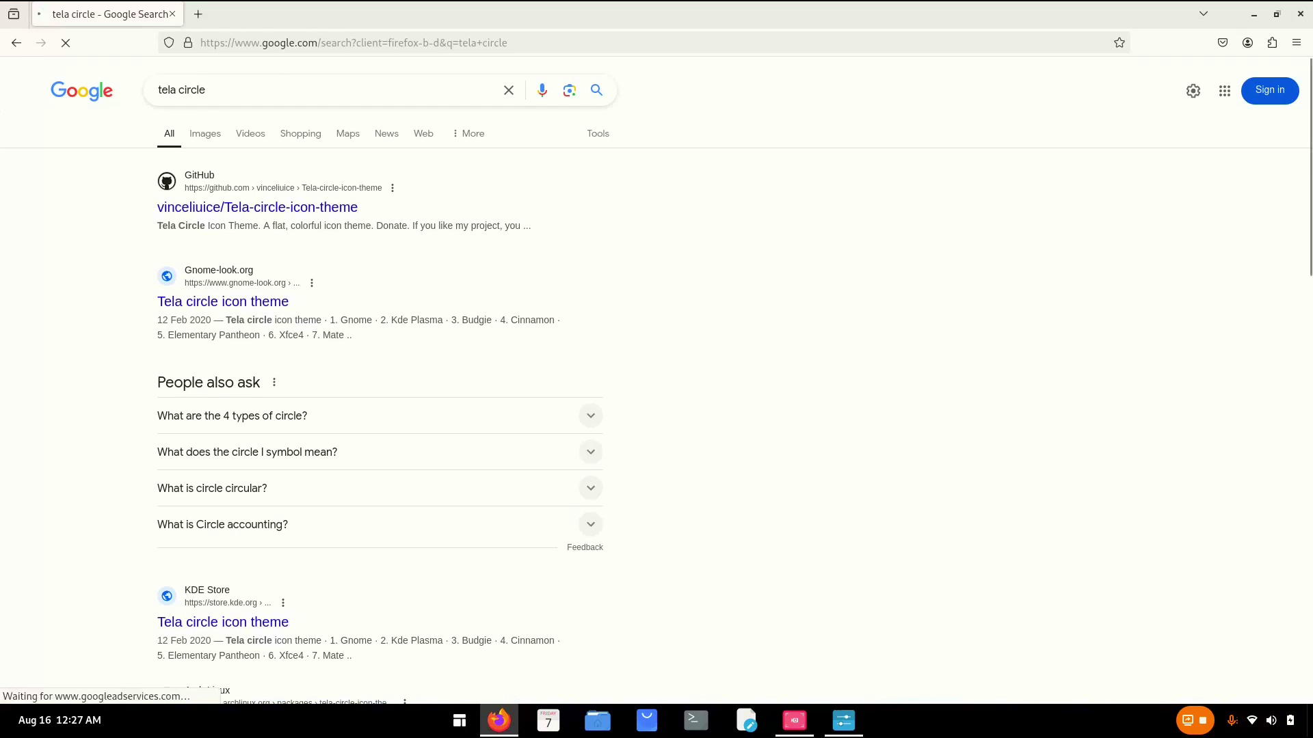
- Download the Tela-circle-icon-theme GitHub repository as a ZIP archive
click(329, 205)
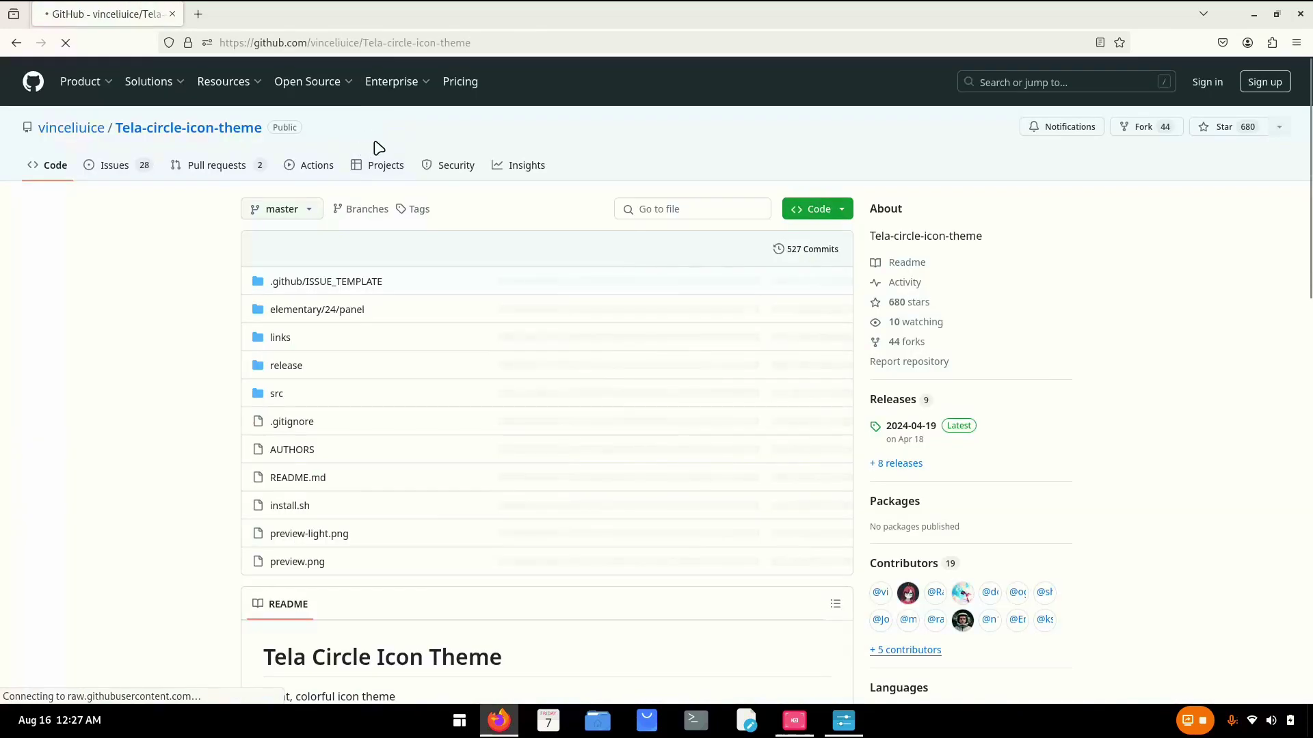
click(817, 208)
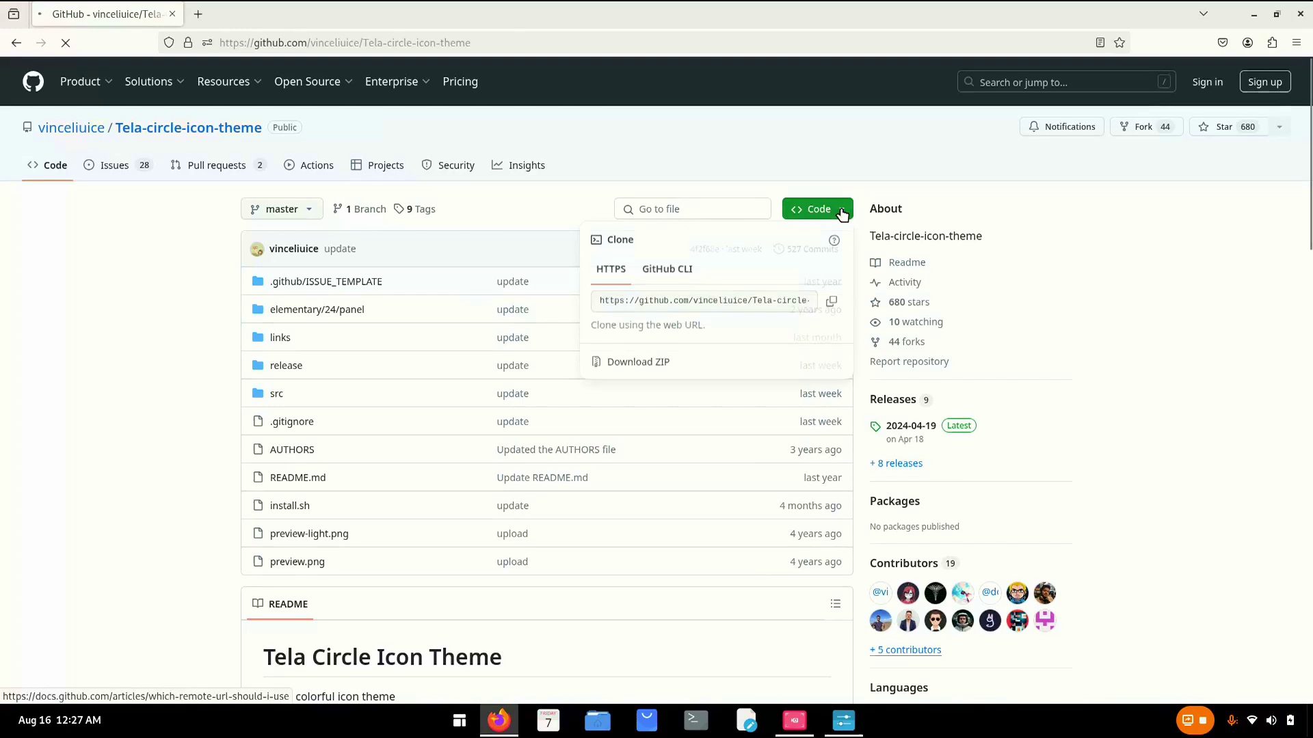
click(680, 367)
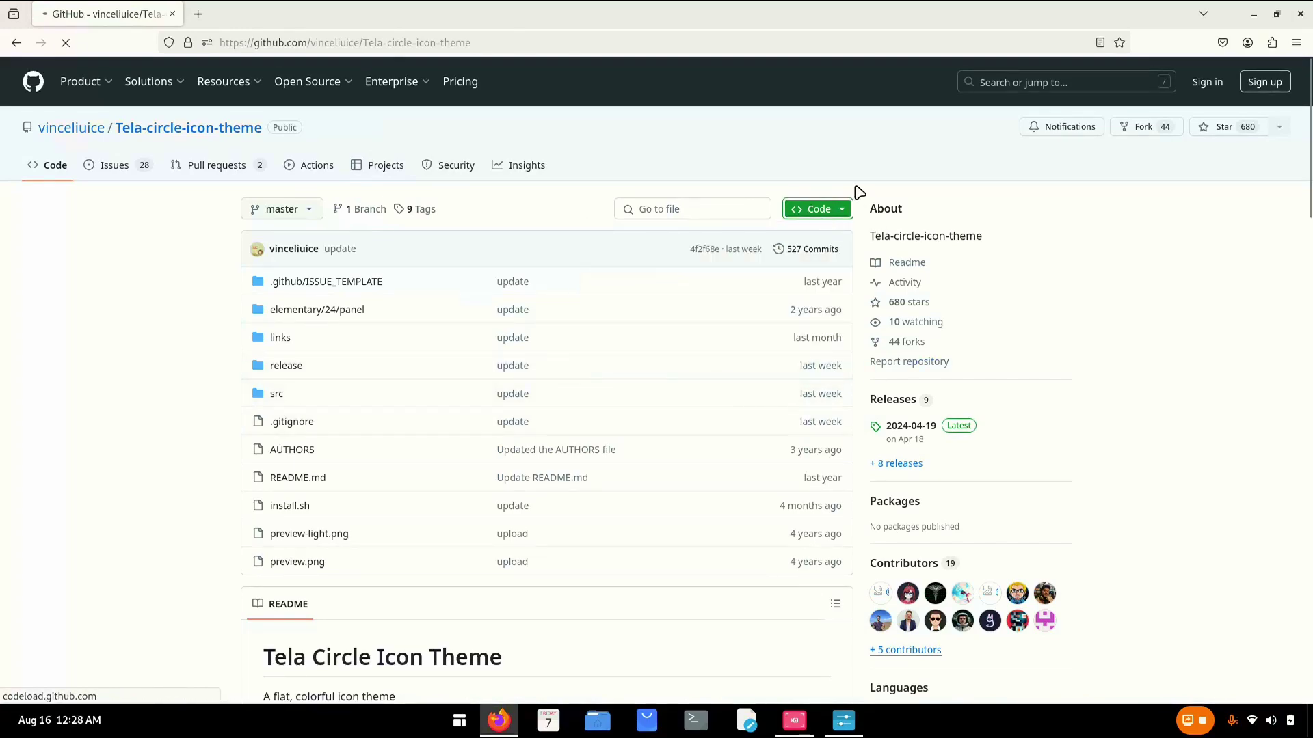
scroll(1007, 278, down, 10)
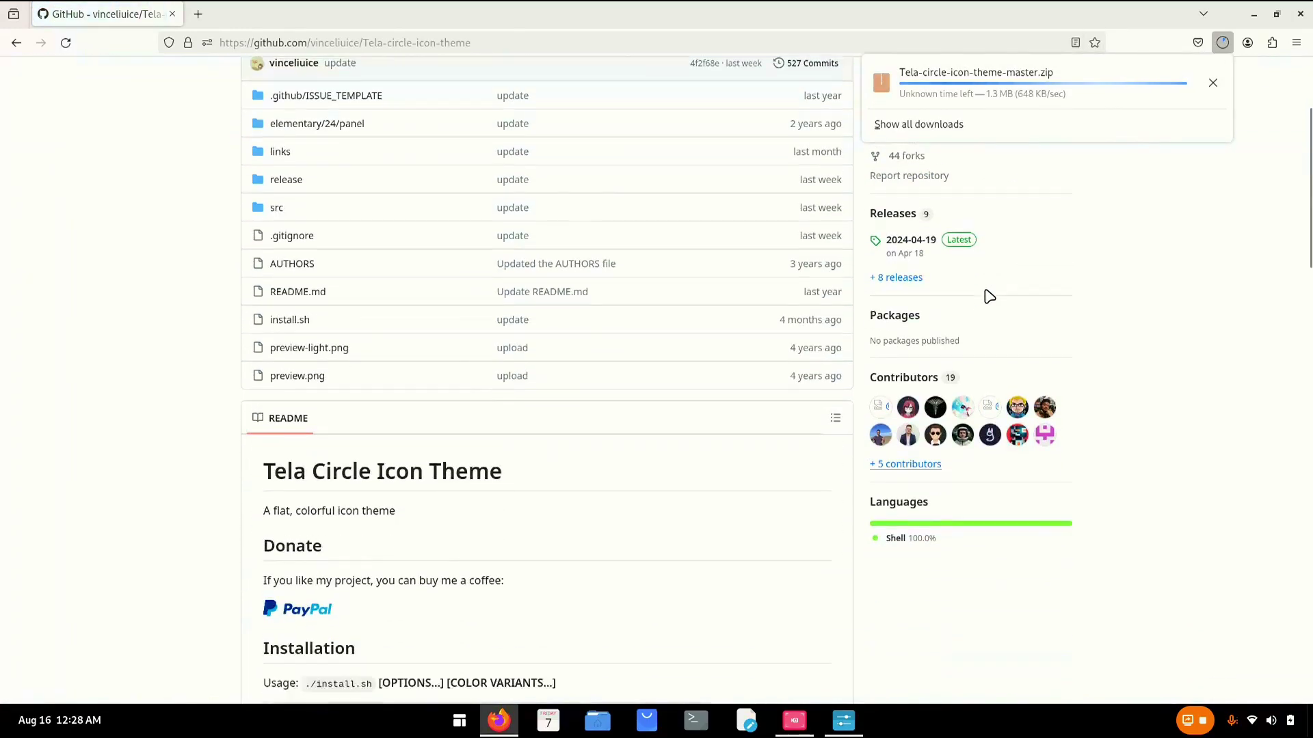
scroll(954, 315, up, 2)
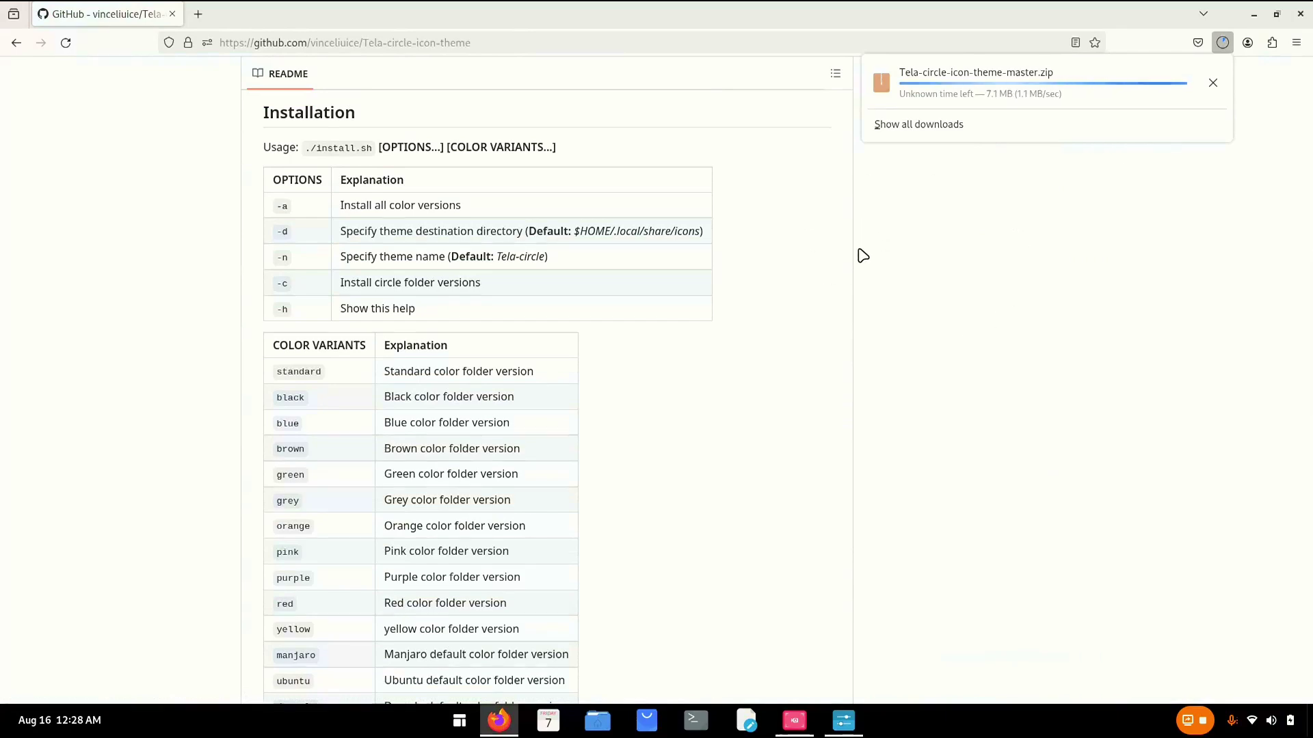
scroll(745, 265, up, 5)
scroll(745, 265, up, 6)
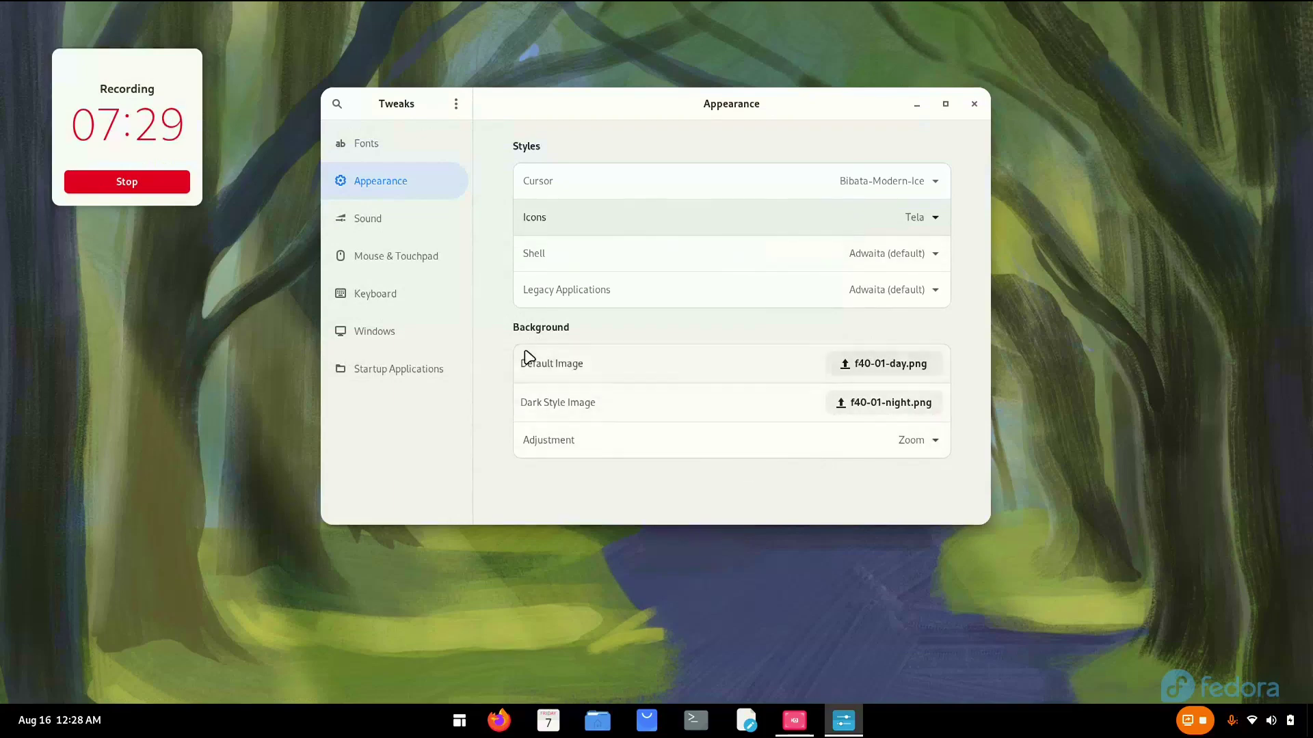
- Close Tweaks and extract the Tela-circle zip in the Downloads folder
click(974, 103)
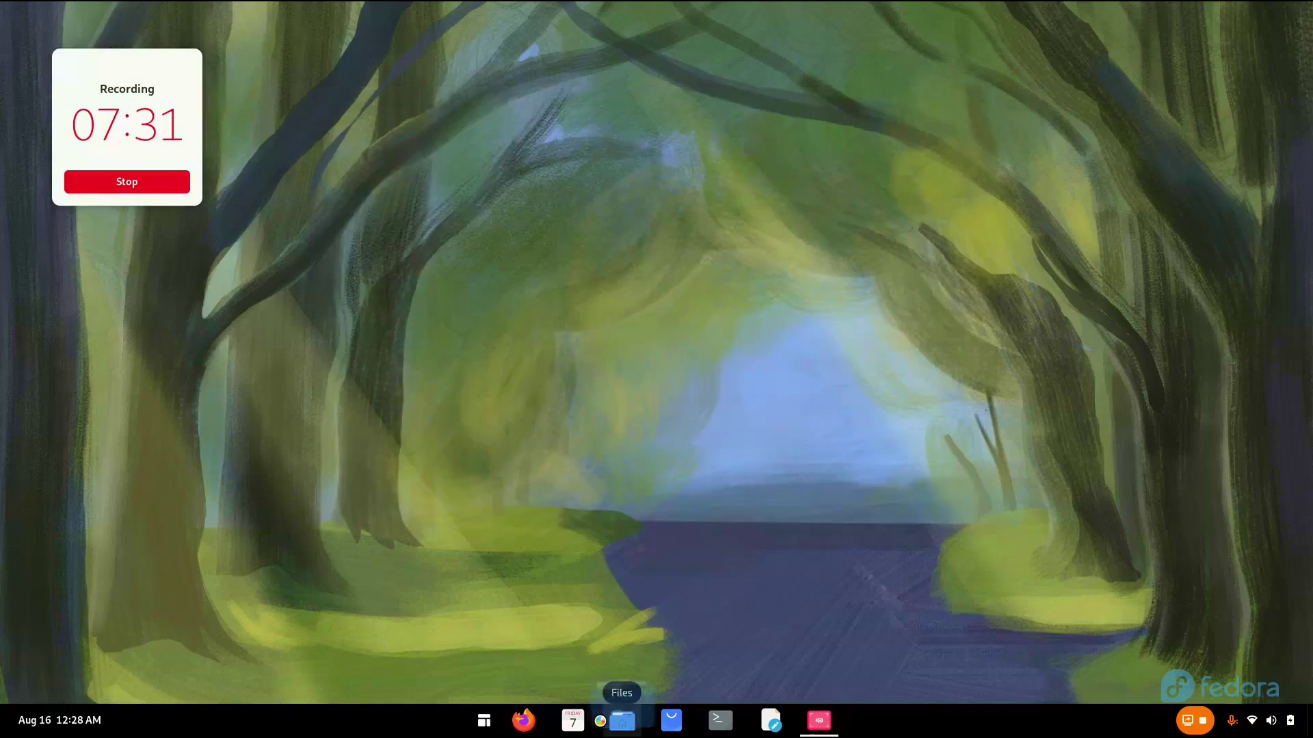
click(622, 720)
click(350, 248)
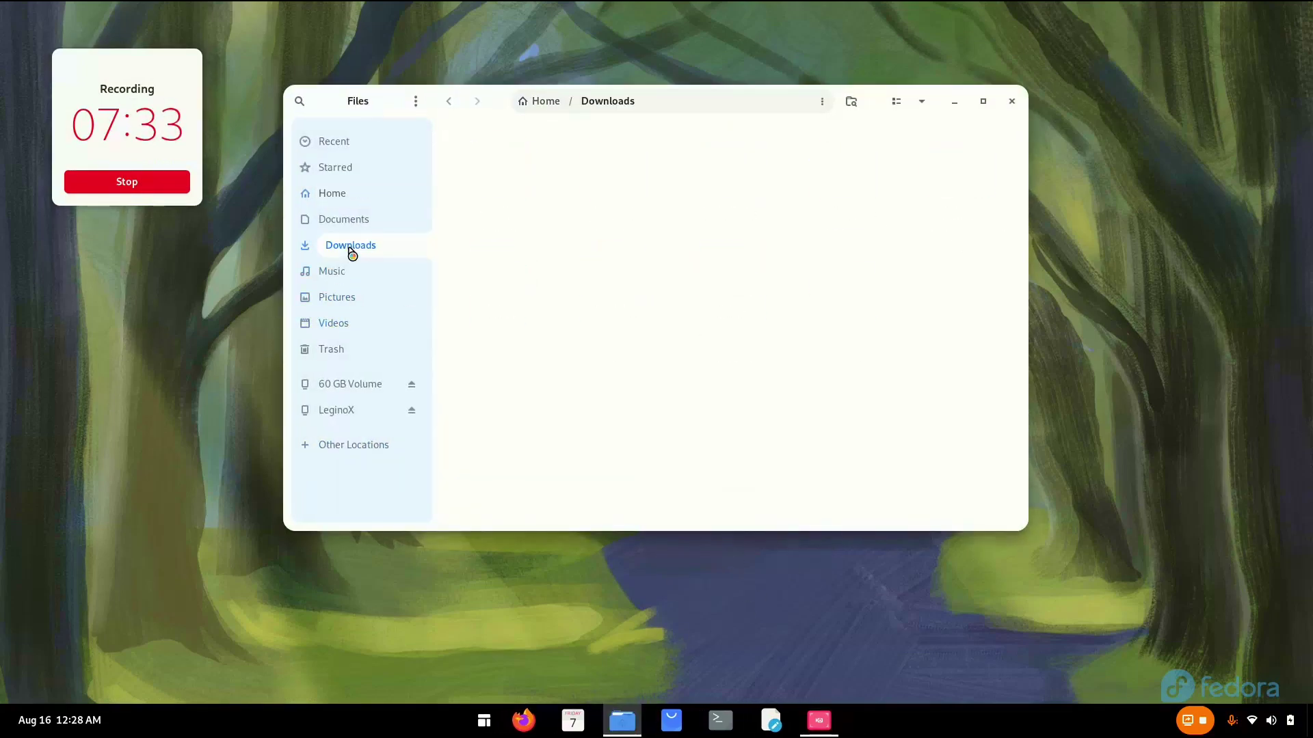
right_click(492, 165)
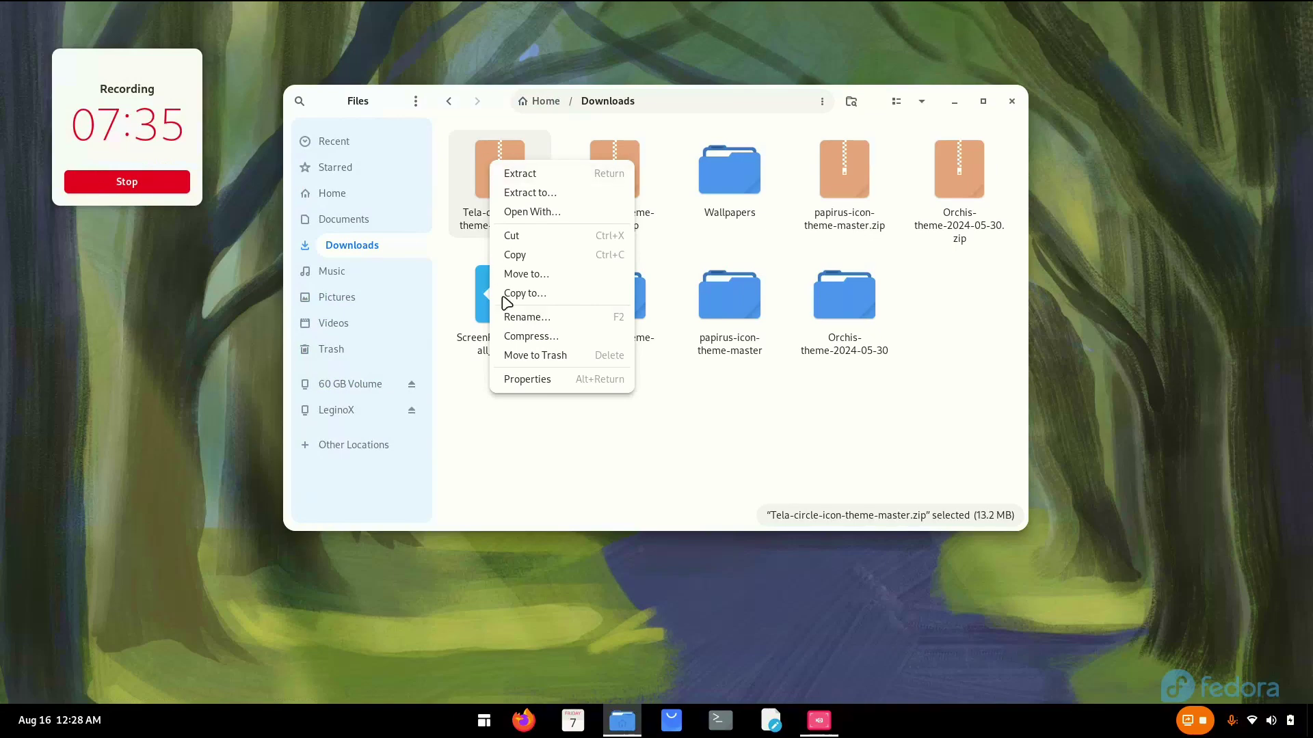
click(545, 180)
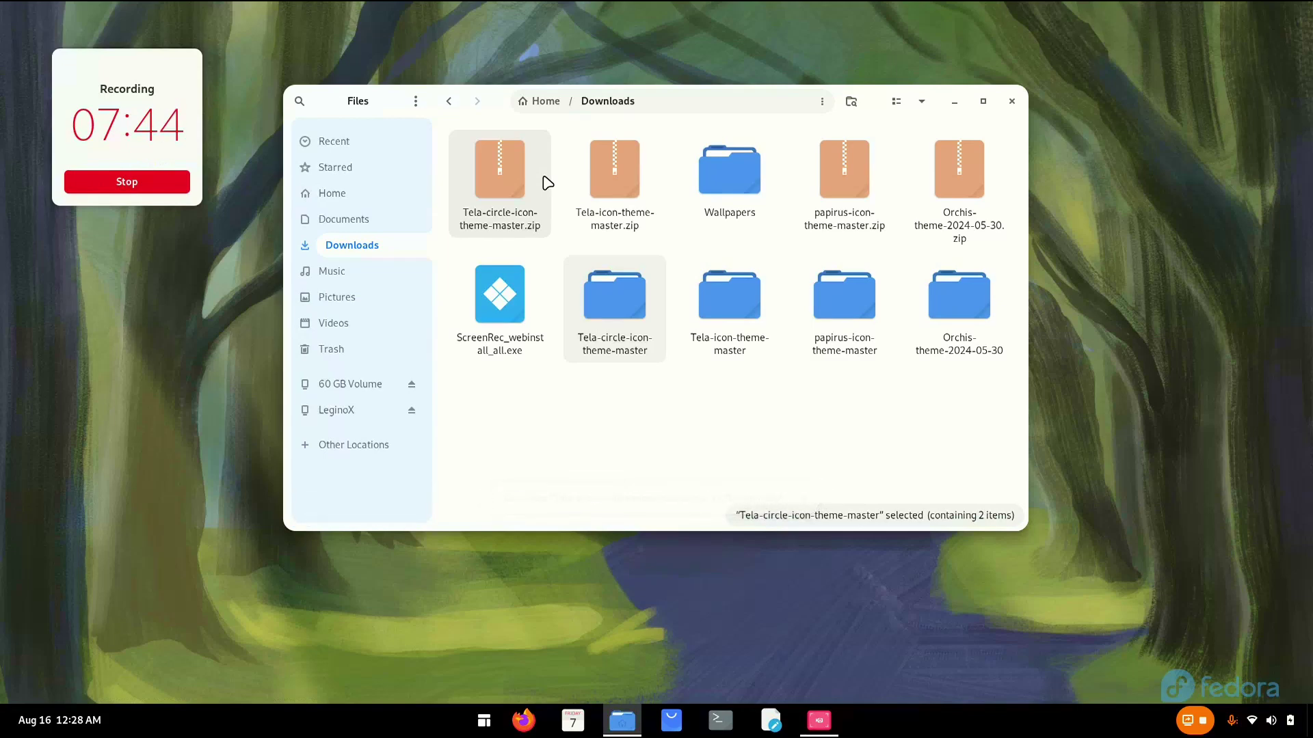
- Run install.sh from the extracted Tela-circle-icon-theme-master folder, then close Files
double_click(576, 340)
right_click(680, 164)
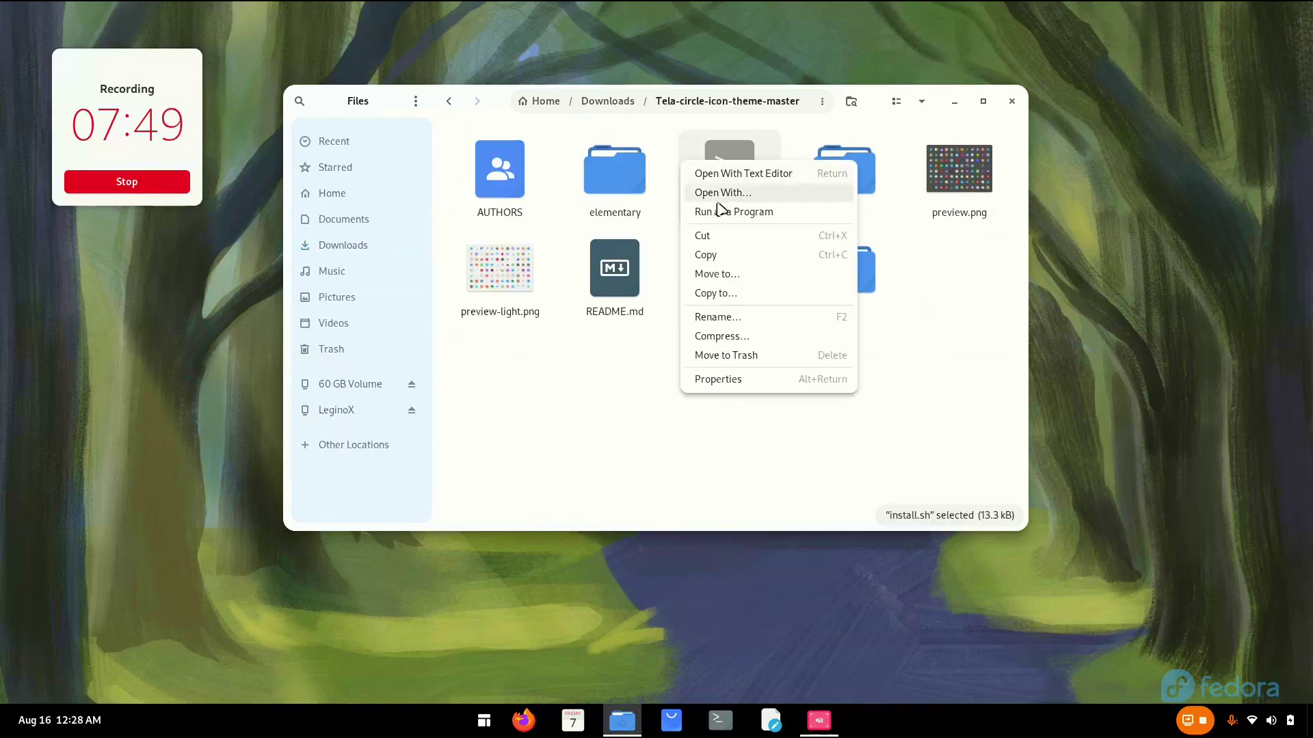
click(718, 208)
right_click(711, 167)
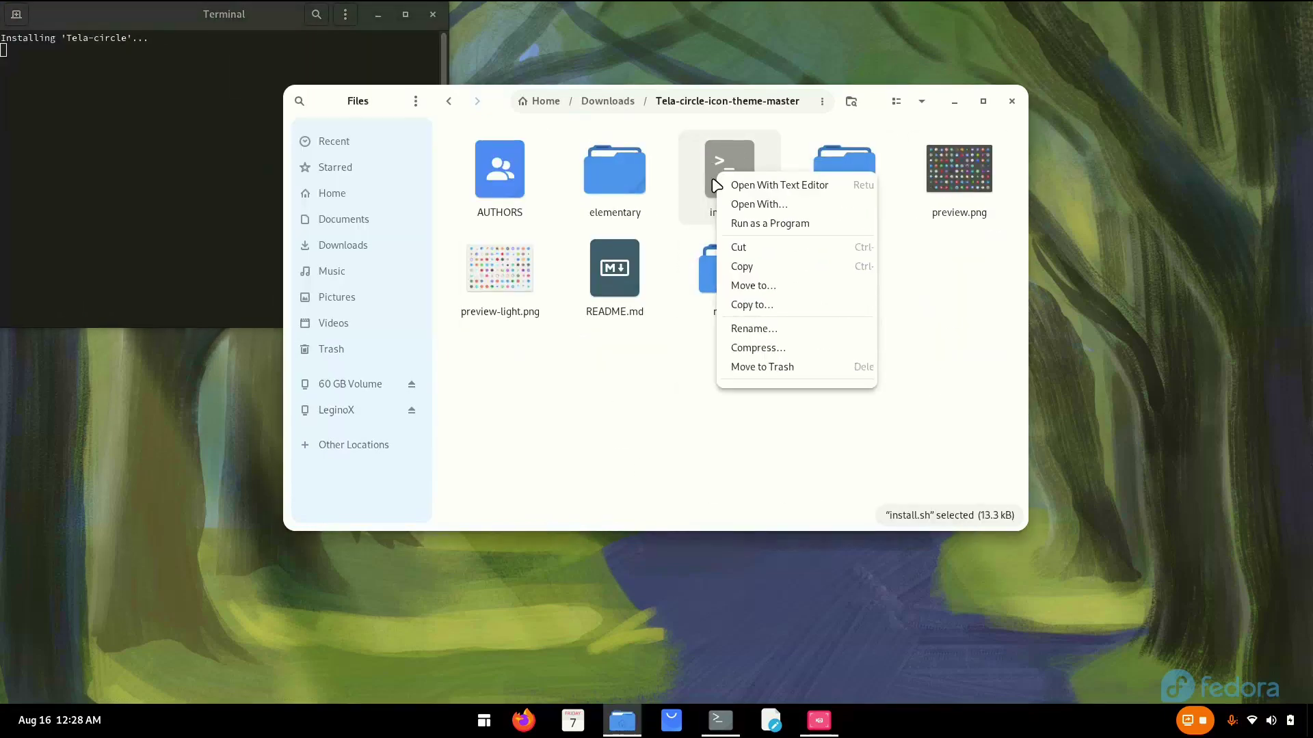
click(215, 44)
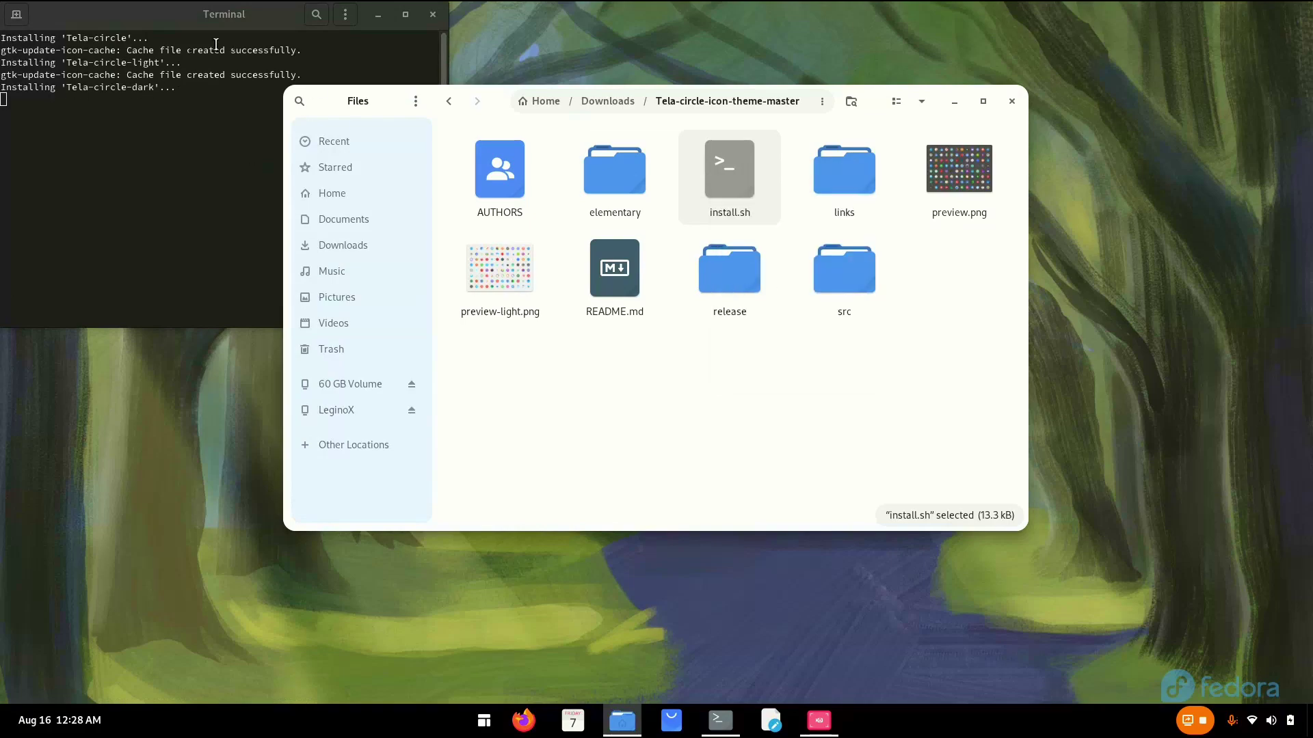
click(222, 28)
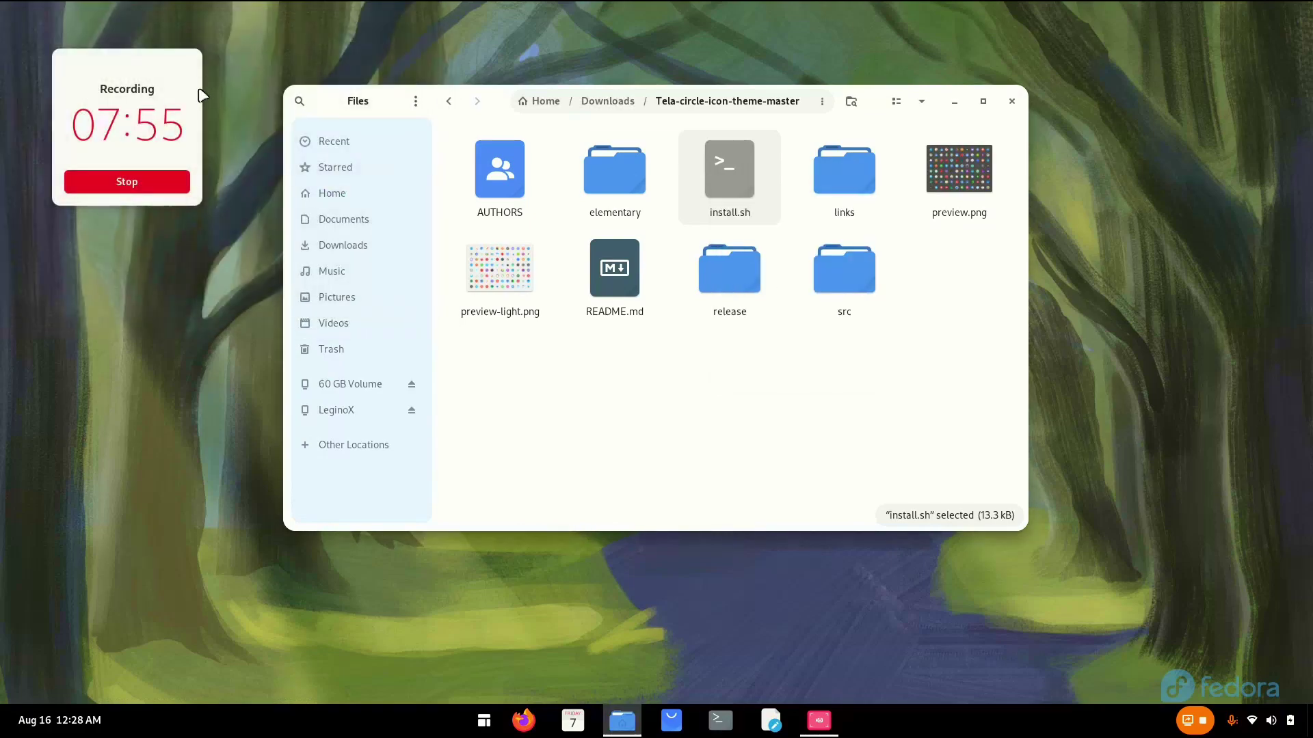
click(1012, 102)
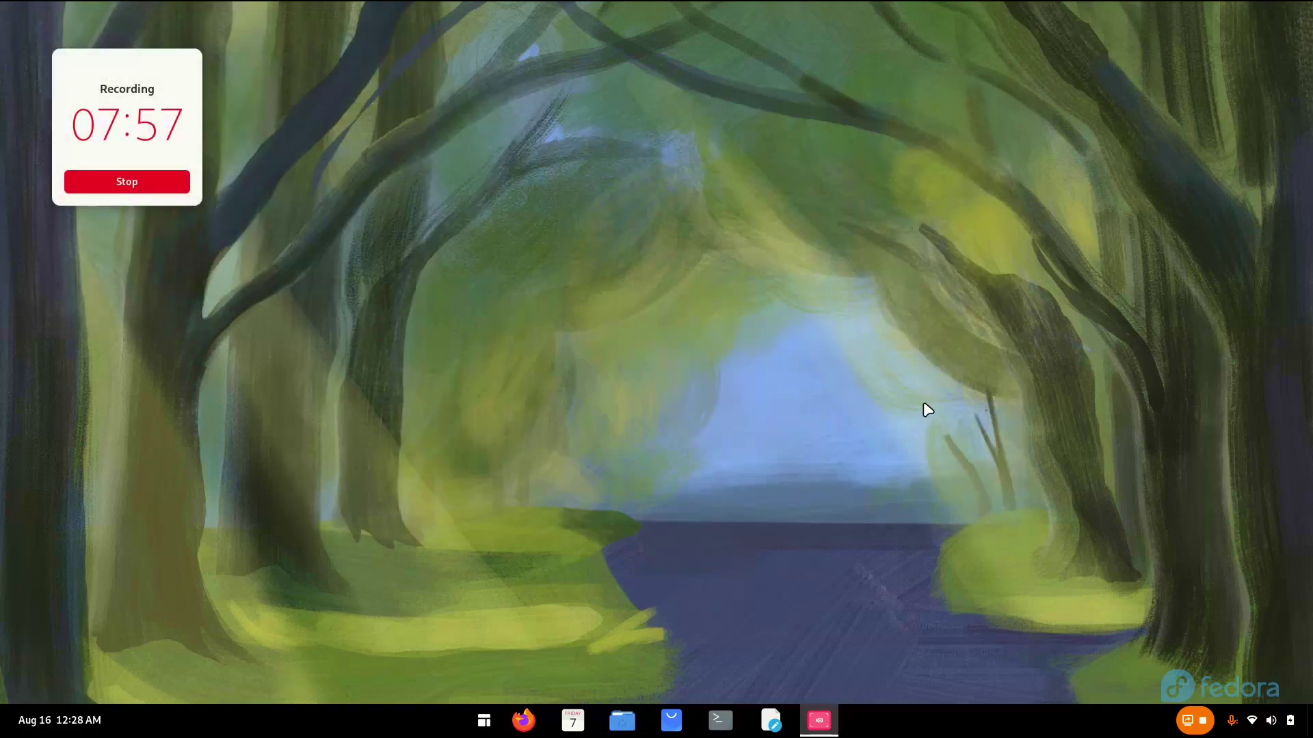
- Launch Tweaks from Utilities and set the icon theme to Tela-circle-light
key(super+a)
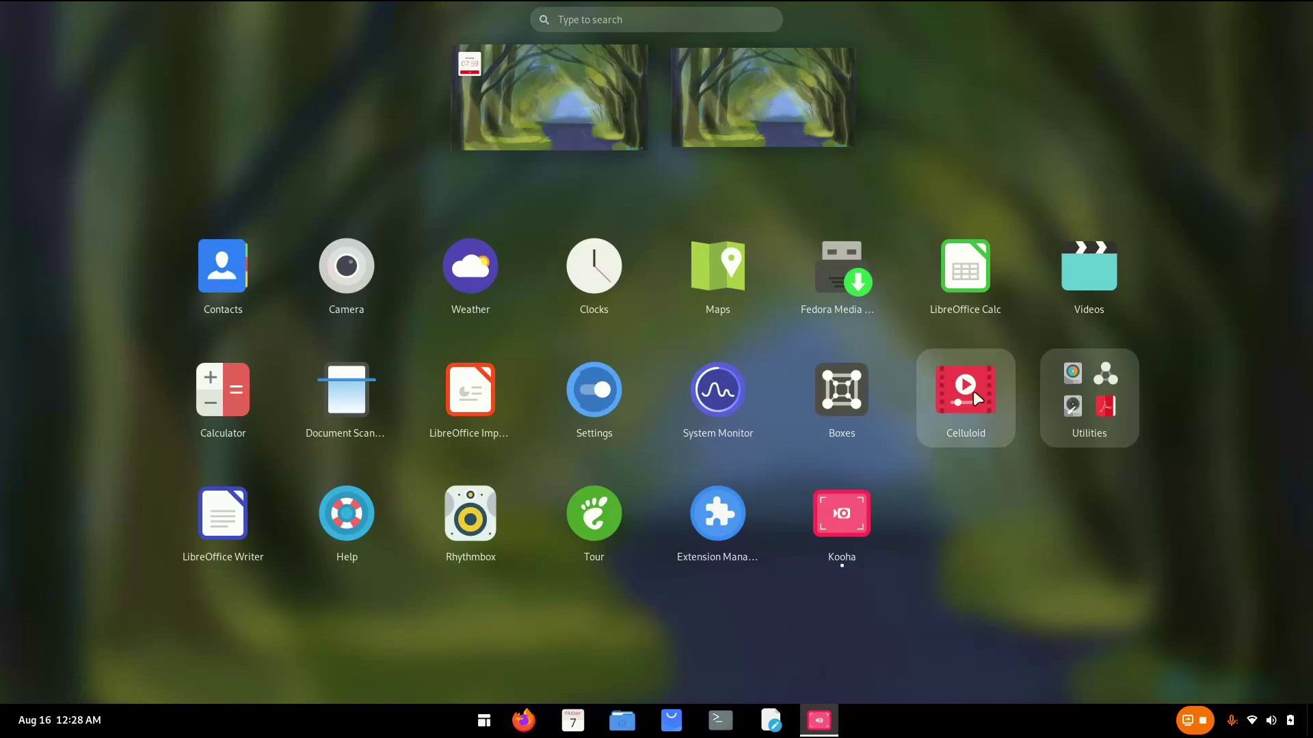
click(1089, 396)
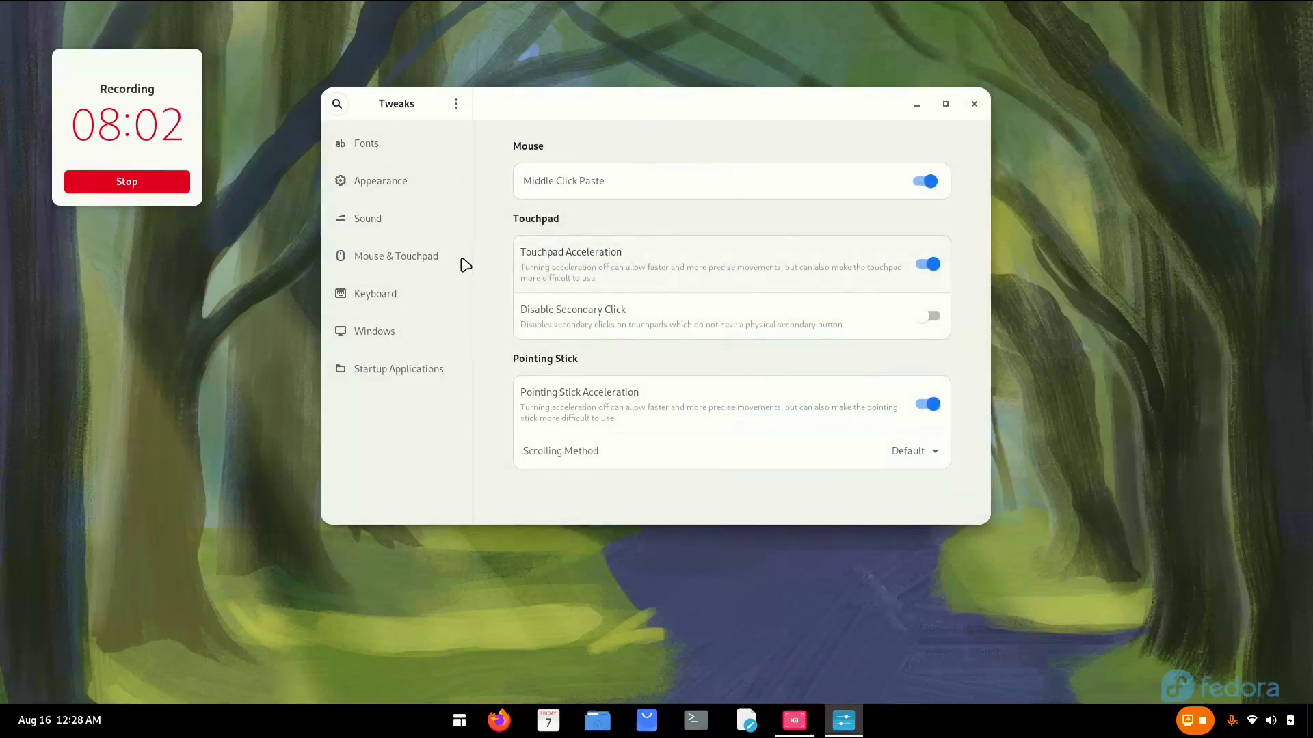
click(375, 180)
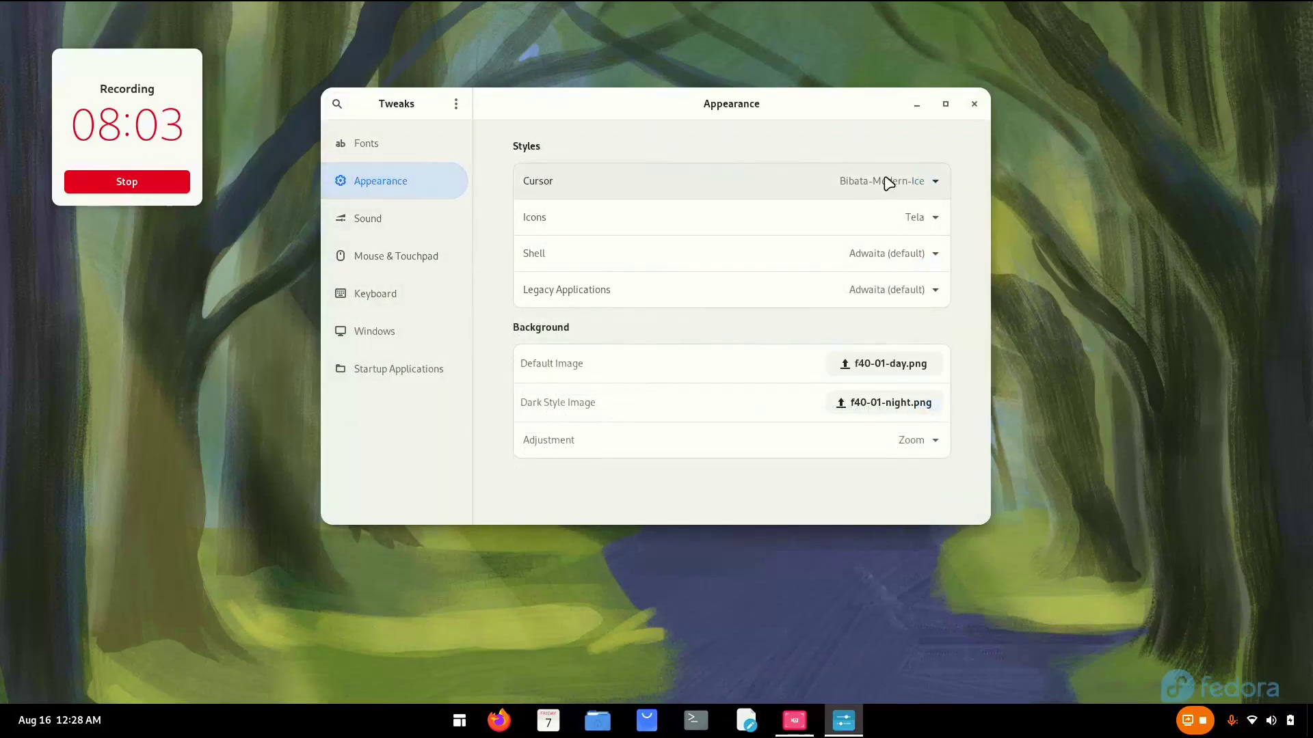
click(916, 218)
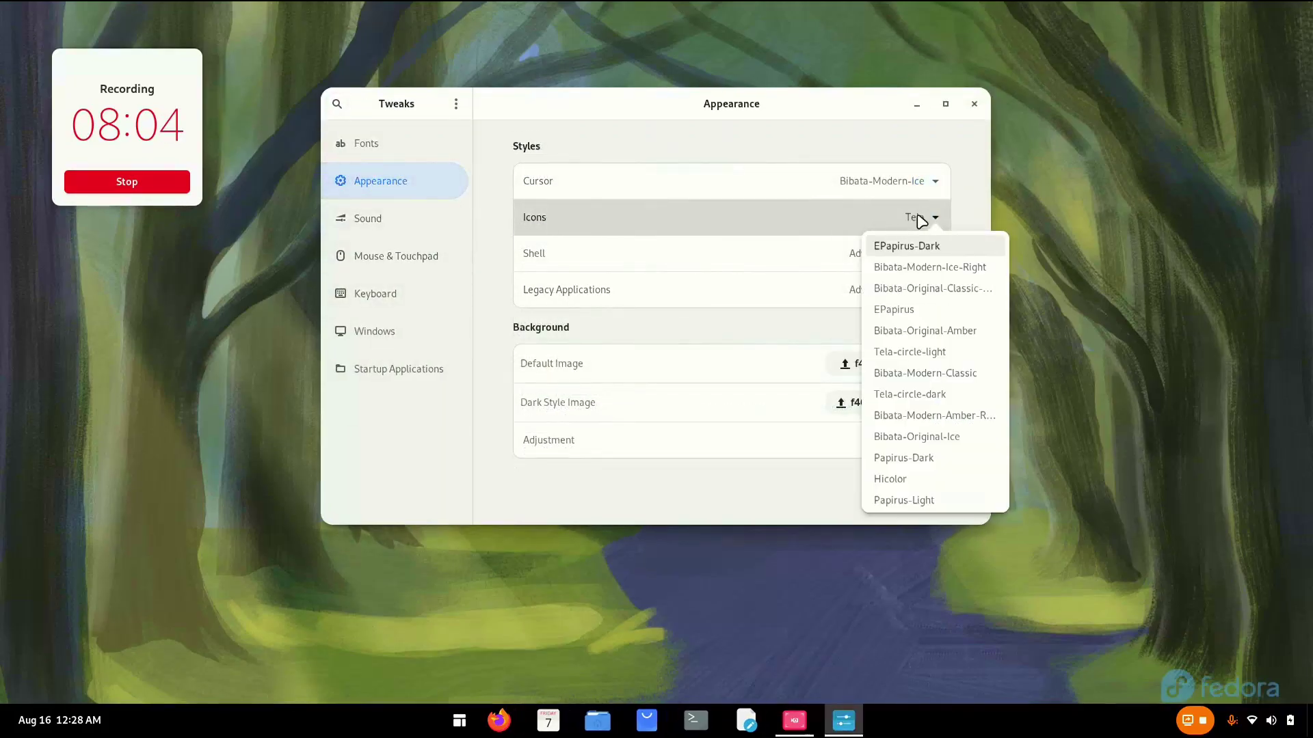
click(932, 353)
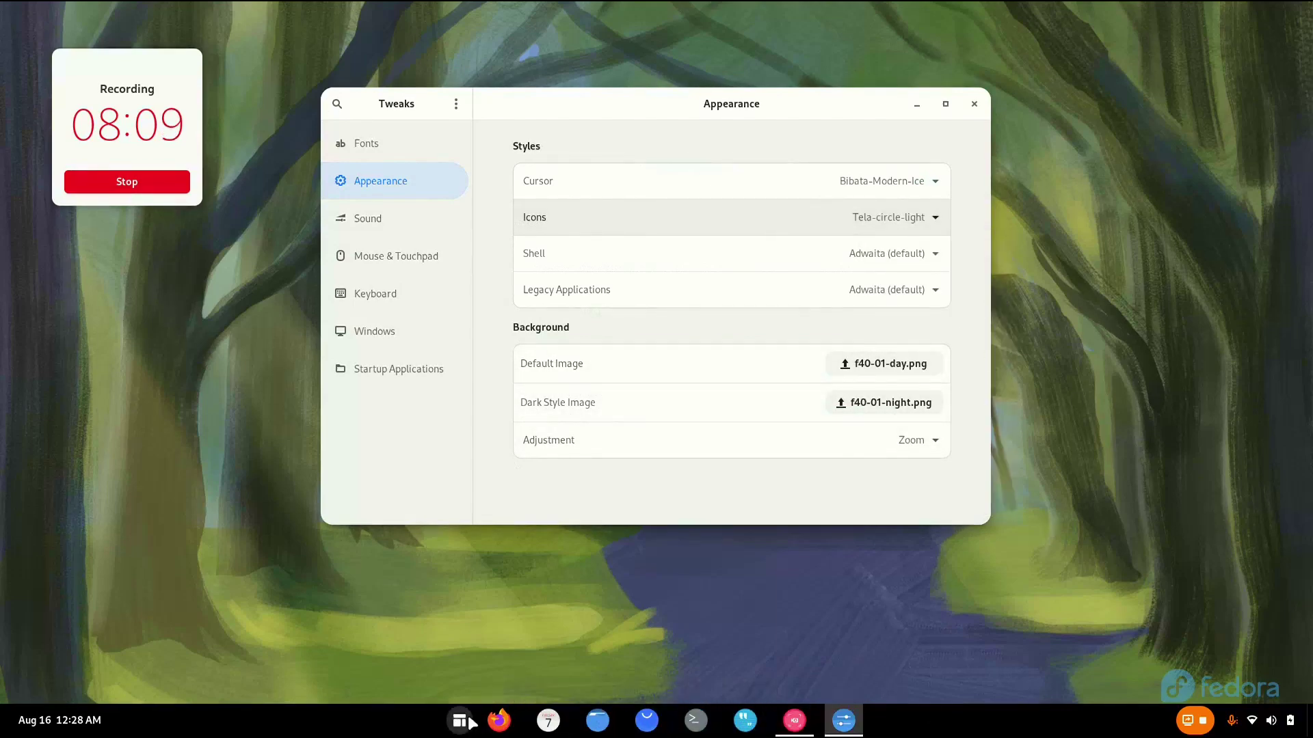
- Set the shell theme to Orchis and legacy applications to Orchis-Light, then close Tweaks
click(914, 251)
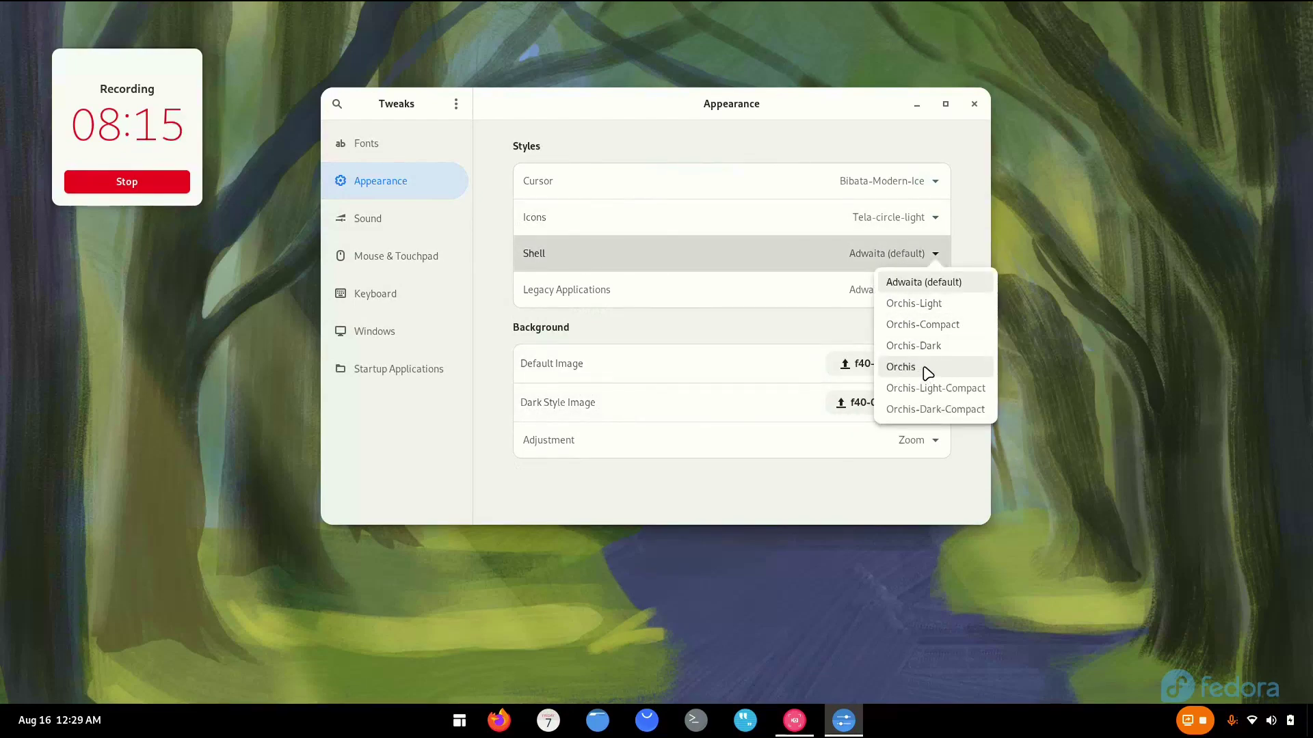
click(927, 369)
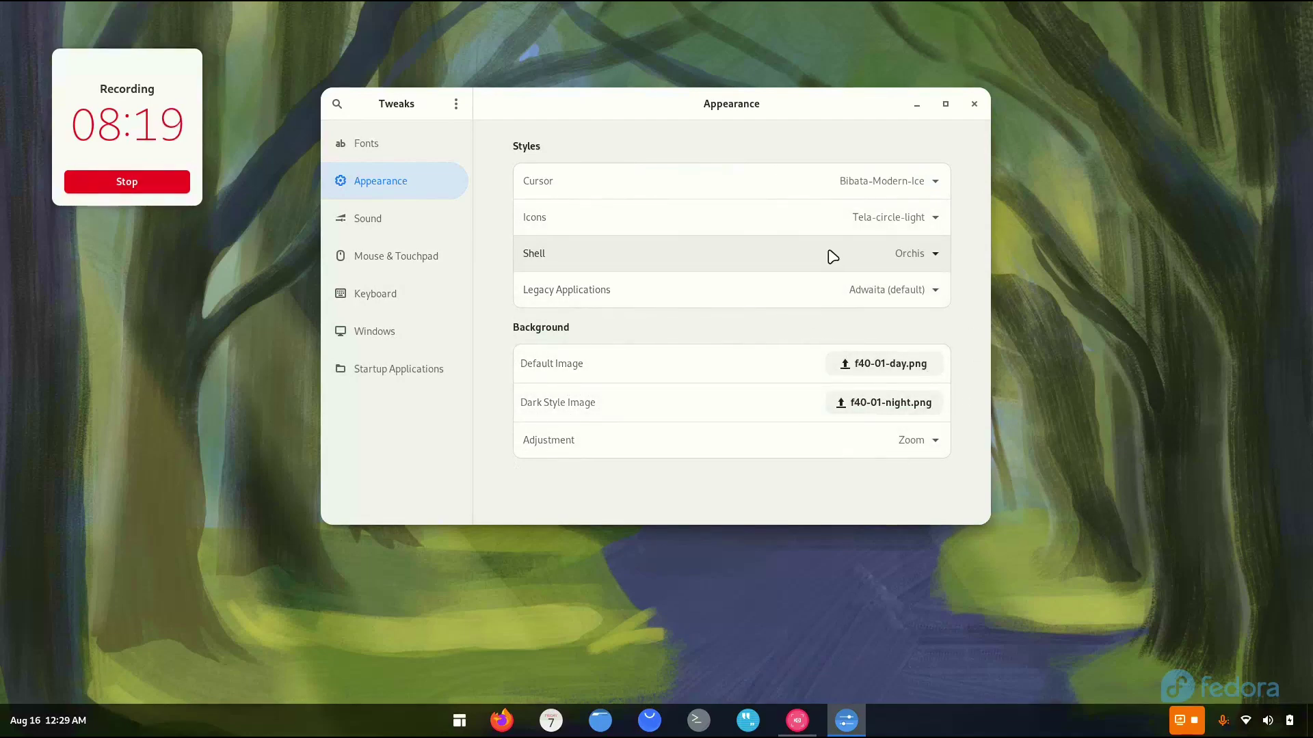
click(907, 294)
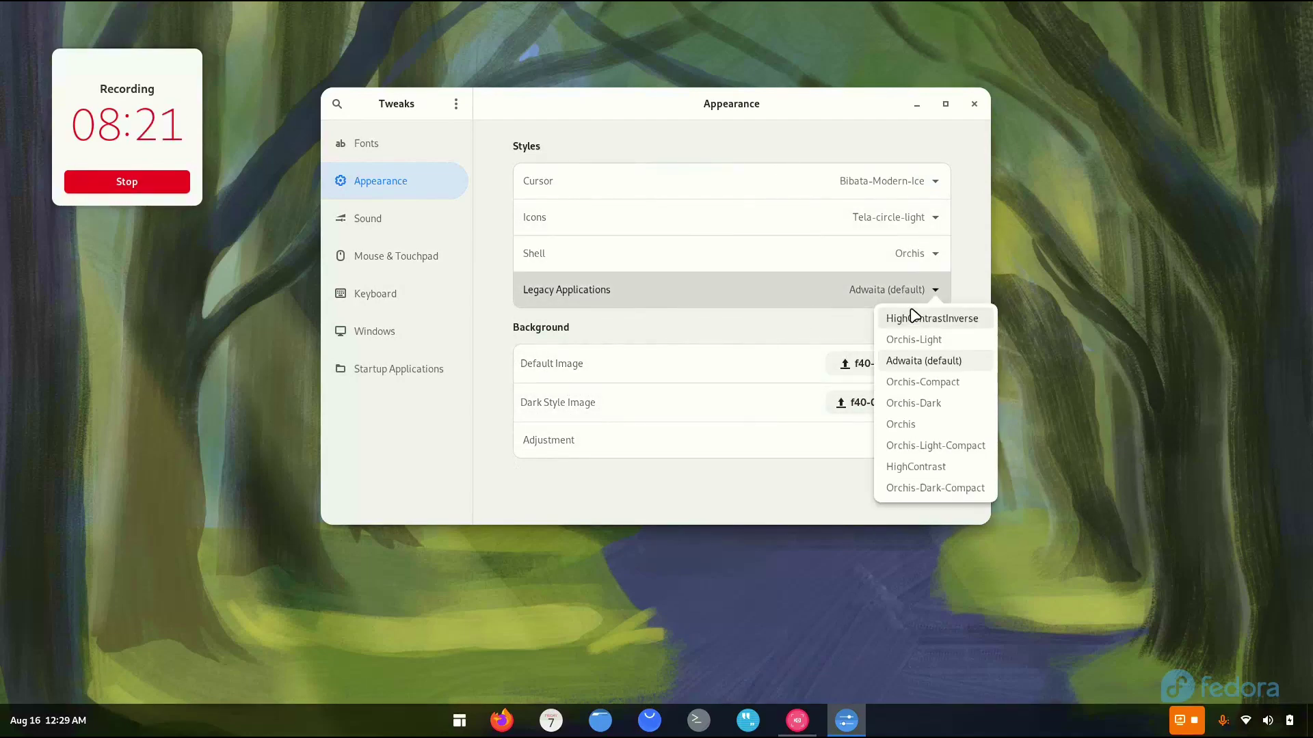
click(962, 342)
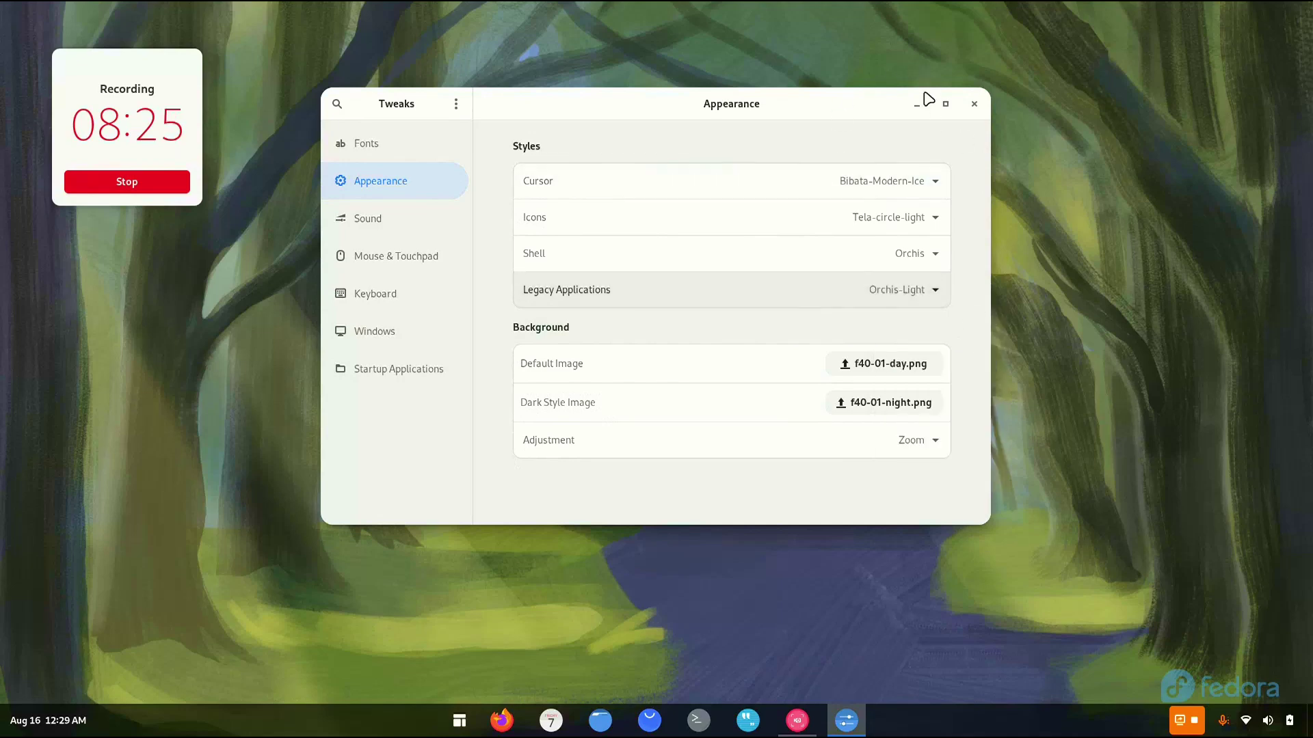
click(974, 105)
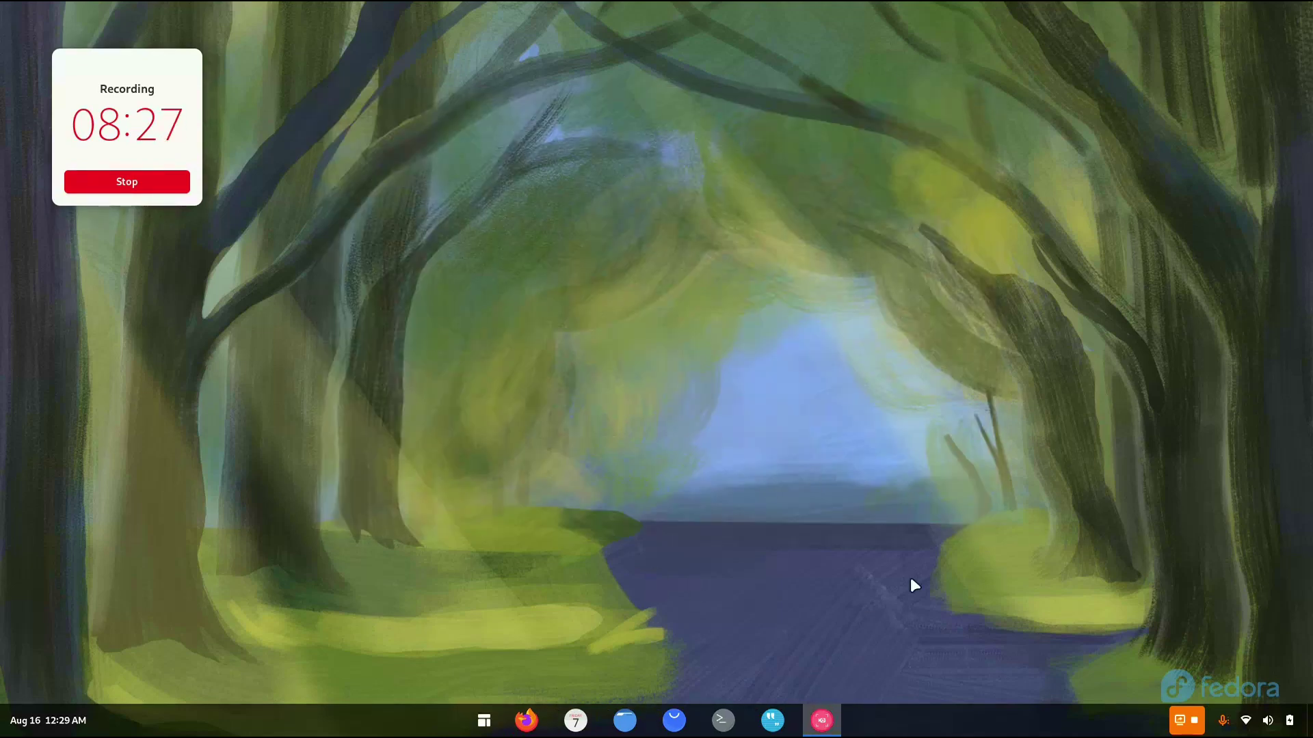
- Glance at the Wi-Fi list in quick settings, then open Dash to Panel settings
click(1246, 722)
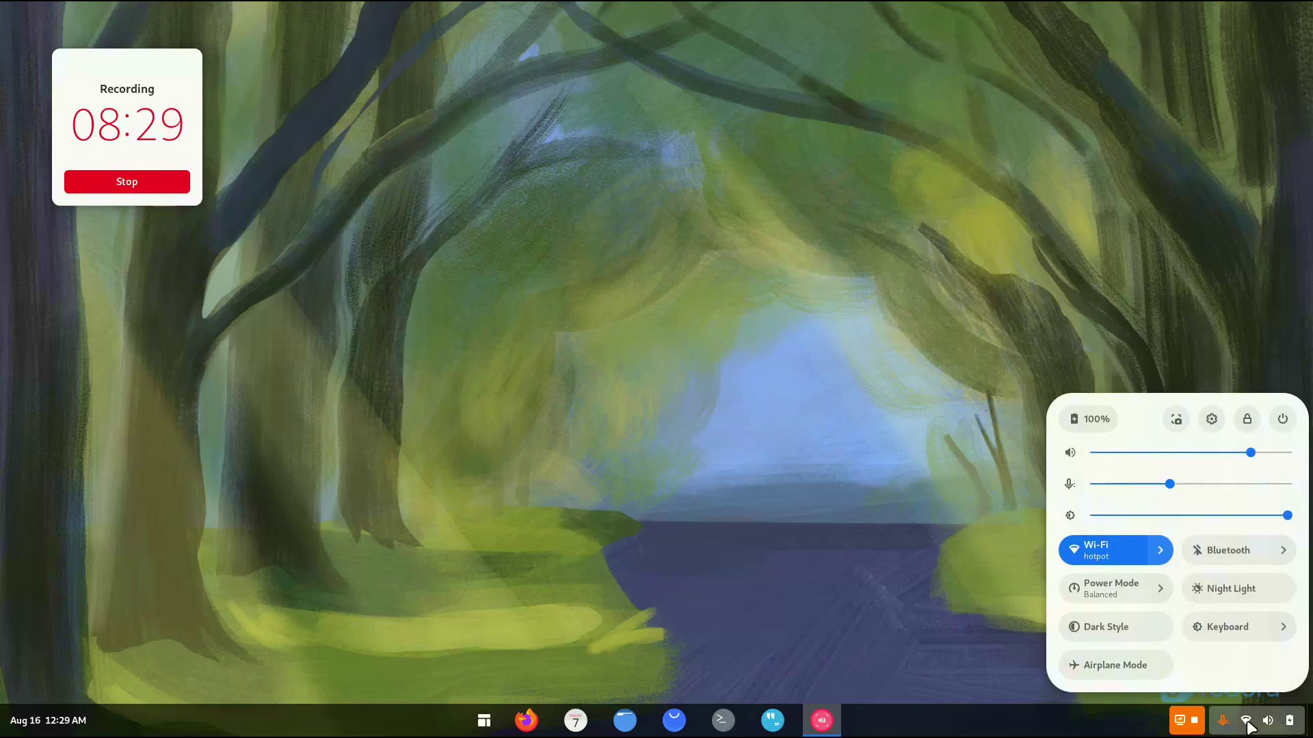
click(1160, 550)
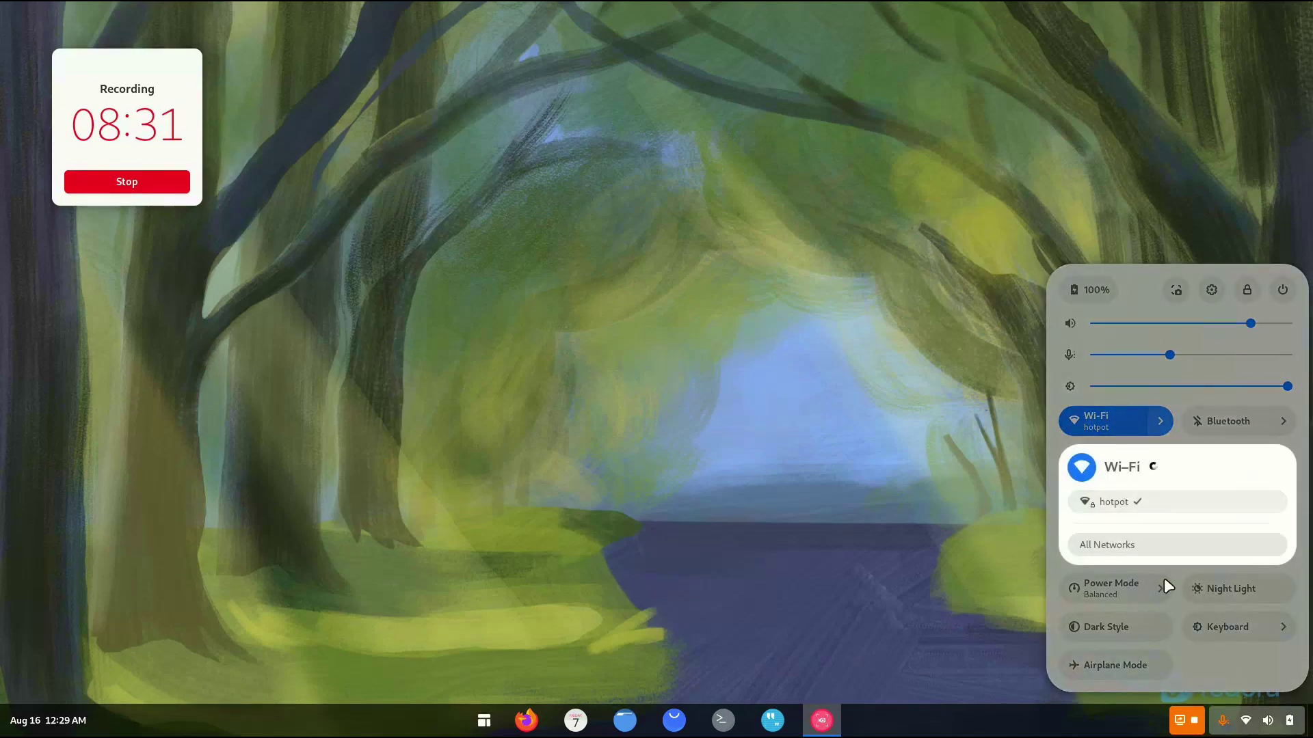
click(1130, 407)
click(944, 357)
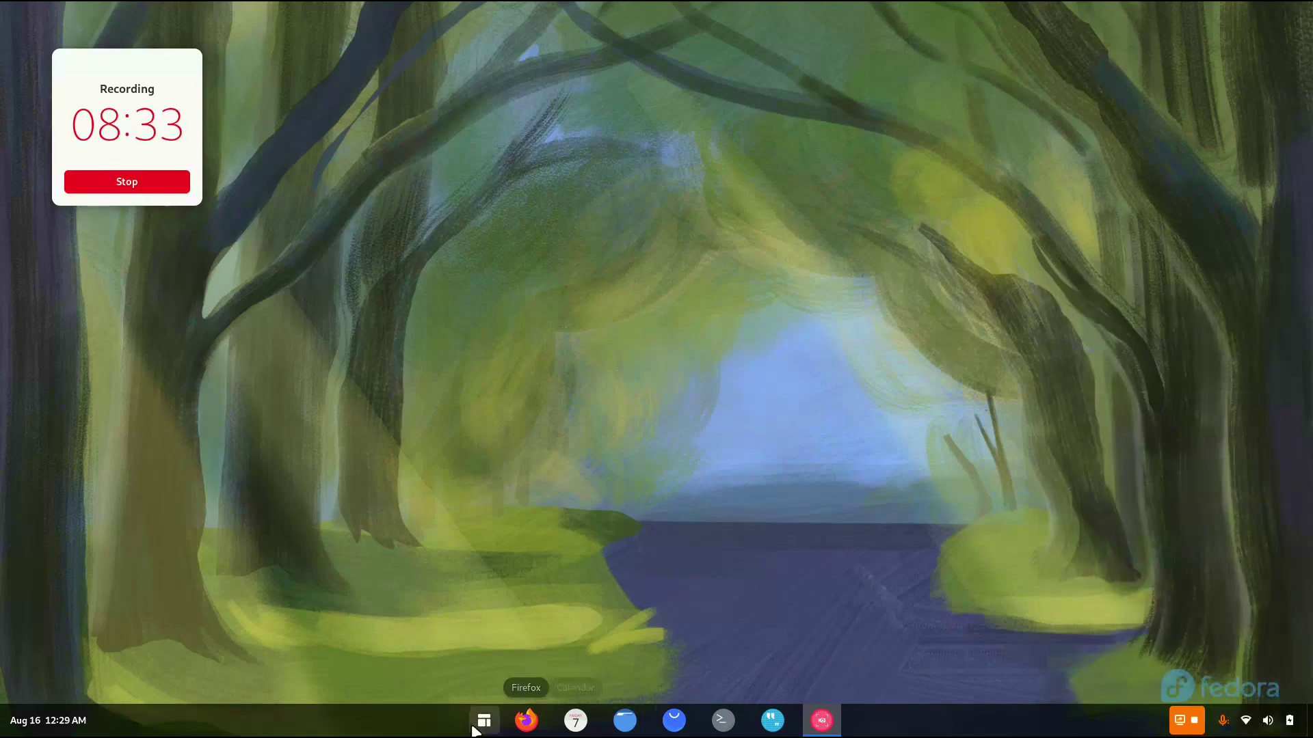
right_click(413, 717)
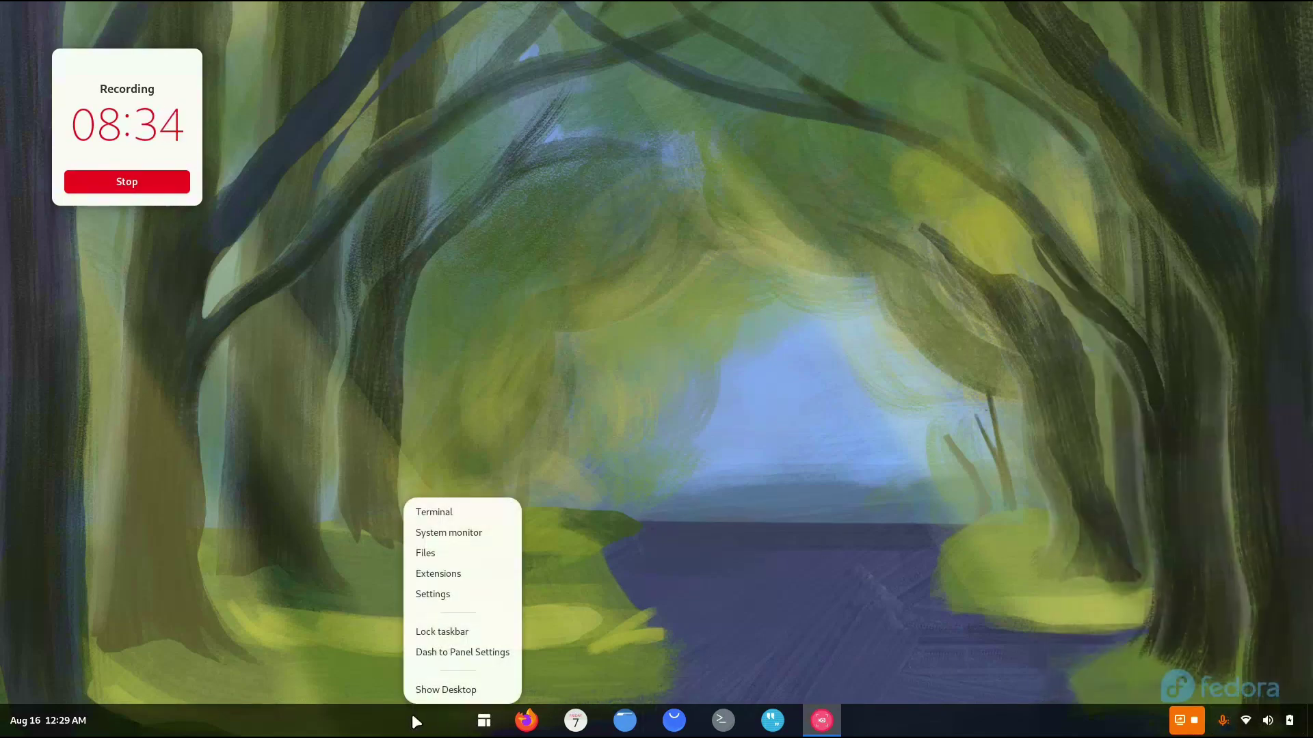
click(455, 651)
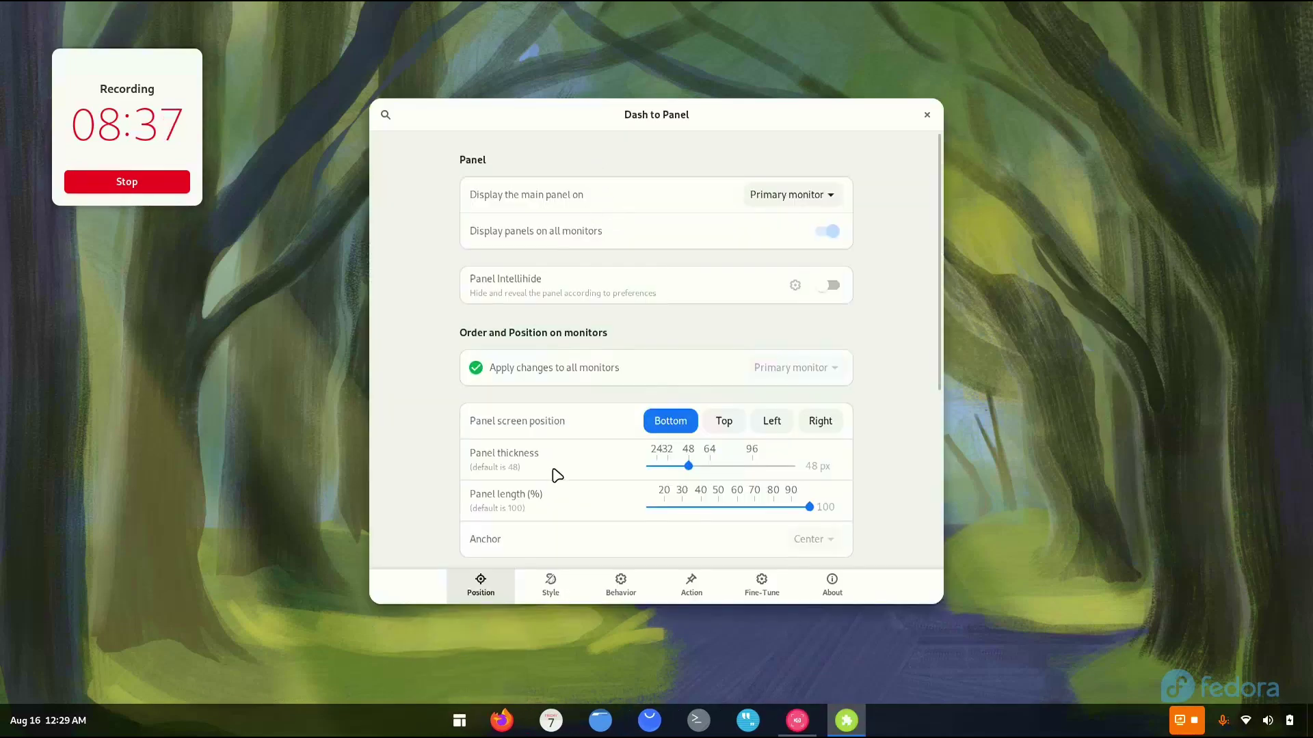
- On the Style page, set App Icon Padding to 3 px and enable hover animation with its options
click(547, 582)
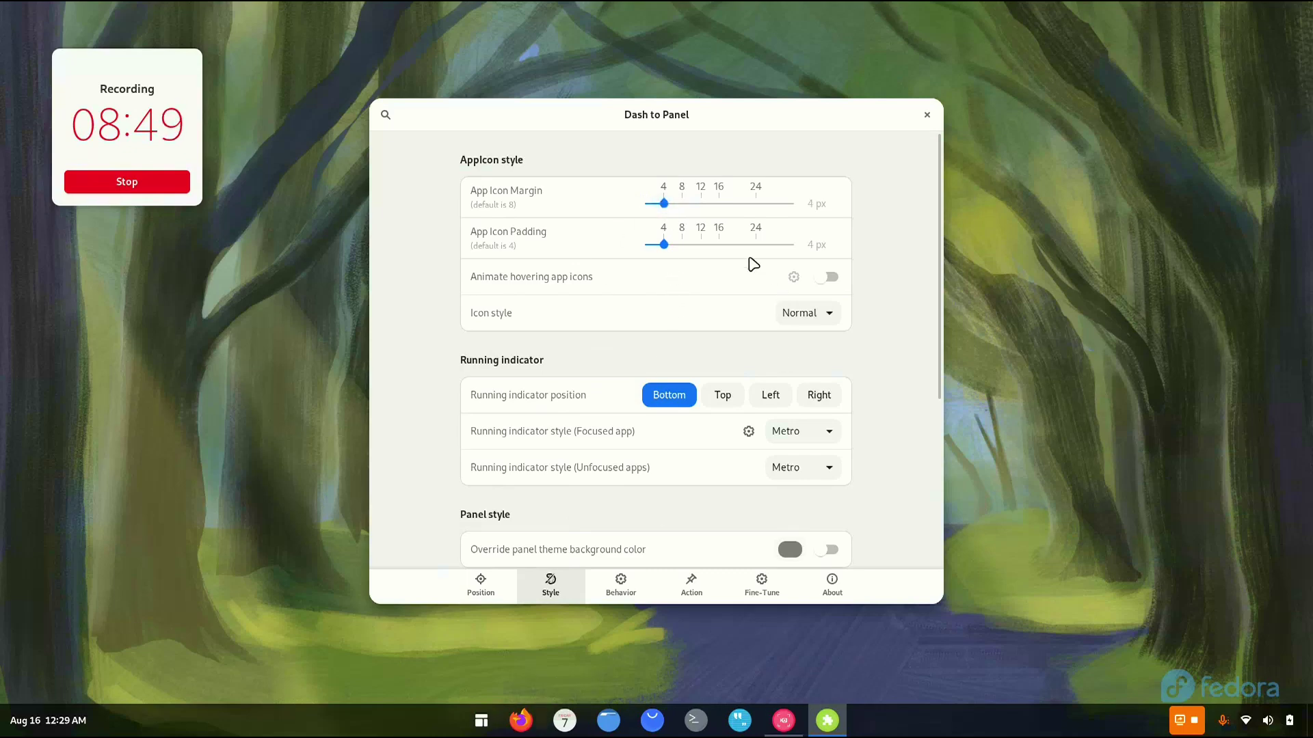
drag(664, 244, 594, 243)
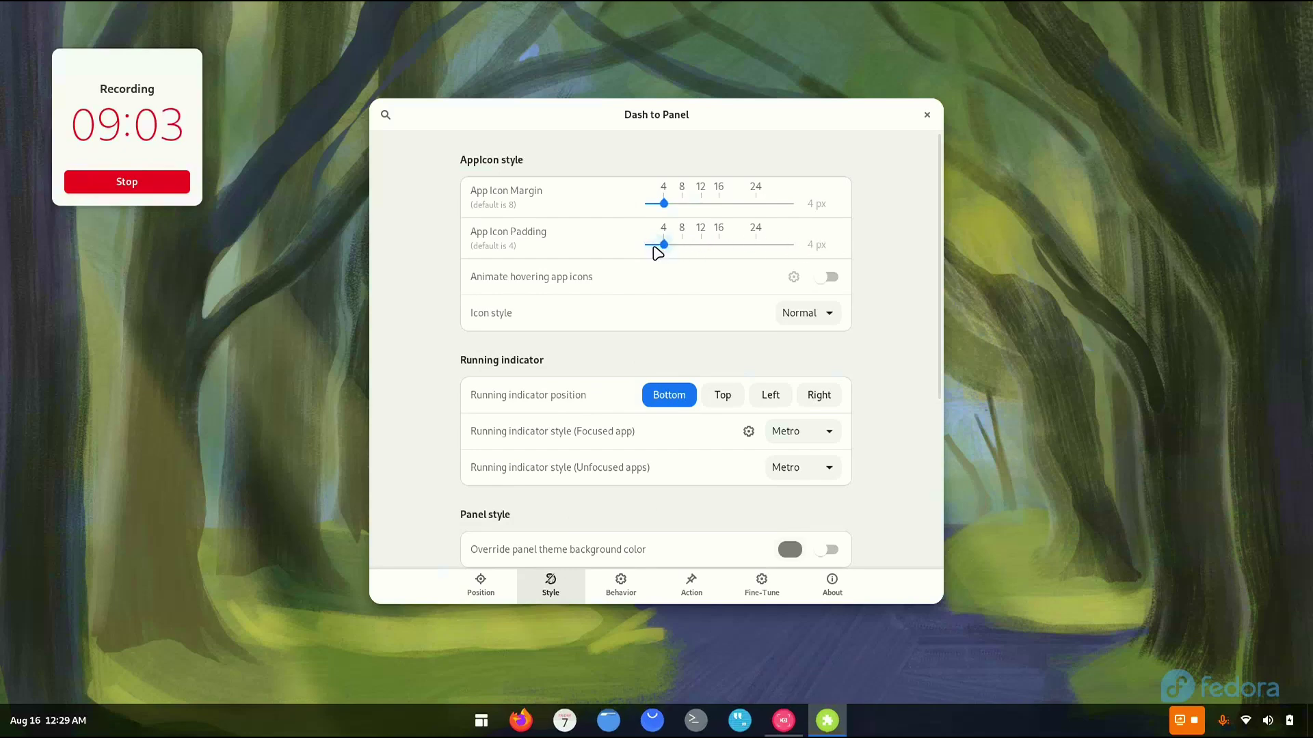
drag(657, 251, 654, 252)
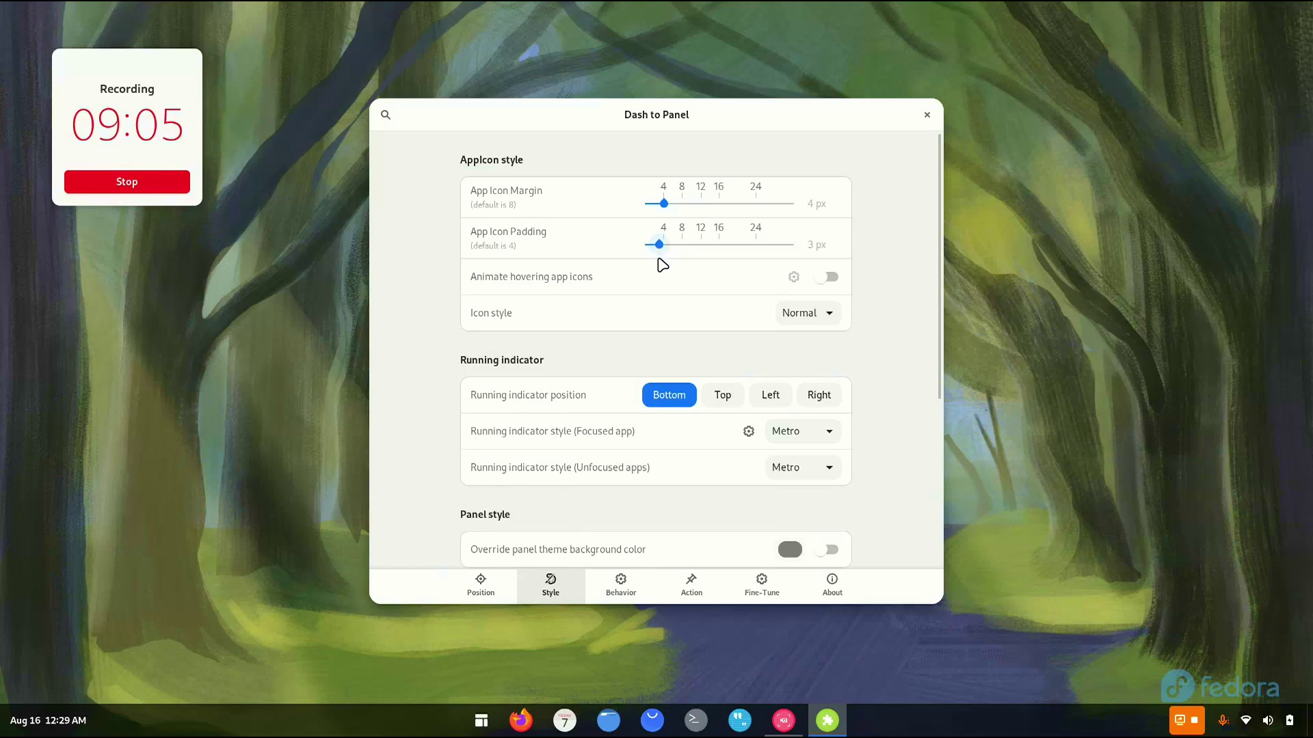
drag(659, 263, 660, 267)
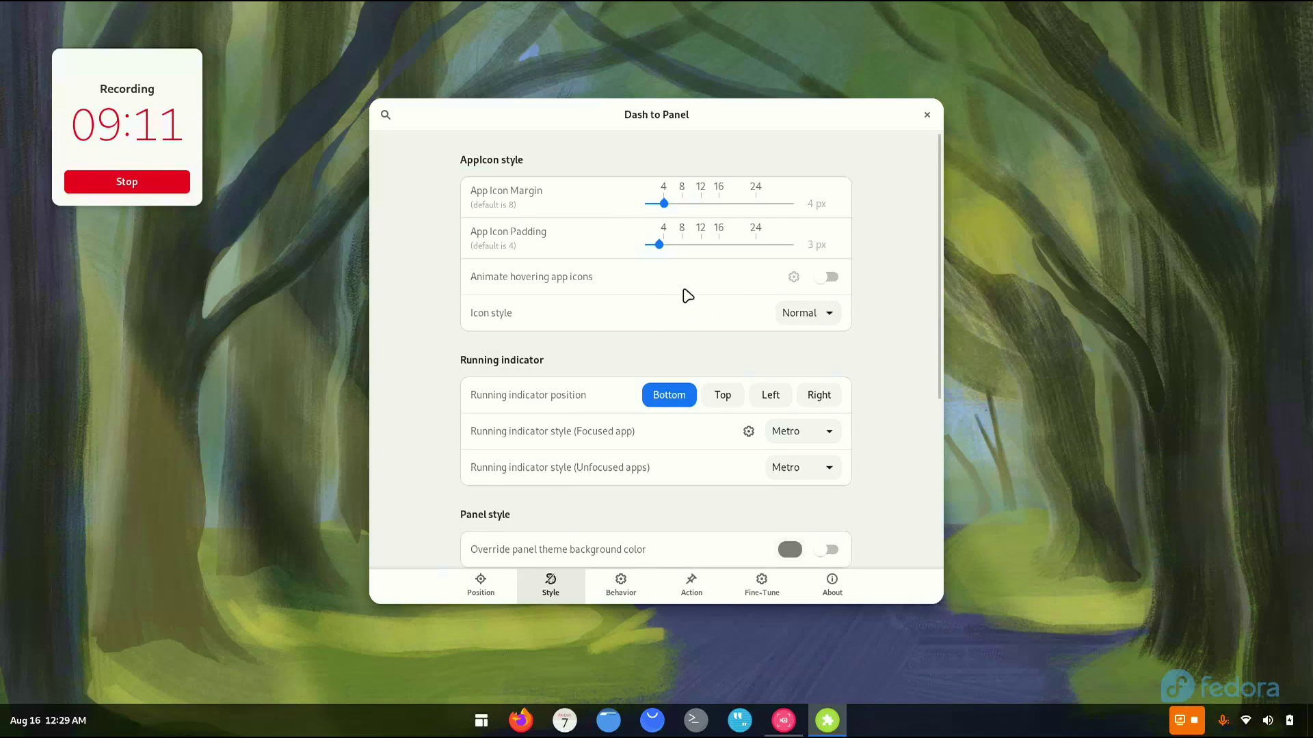
click(831, 280)
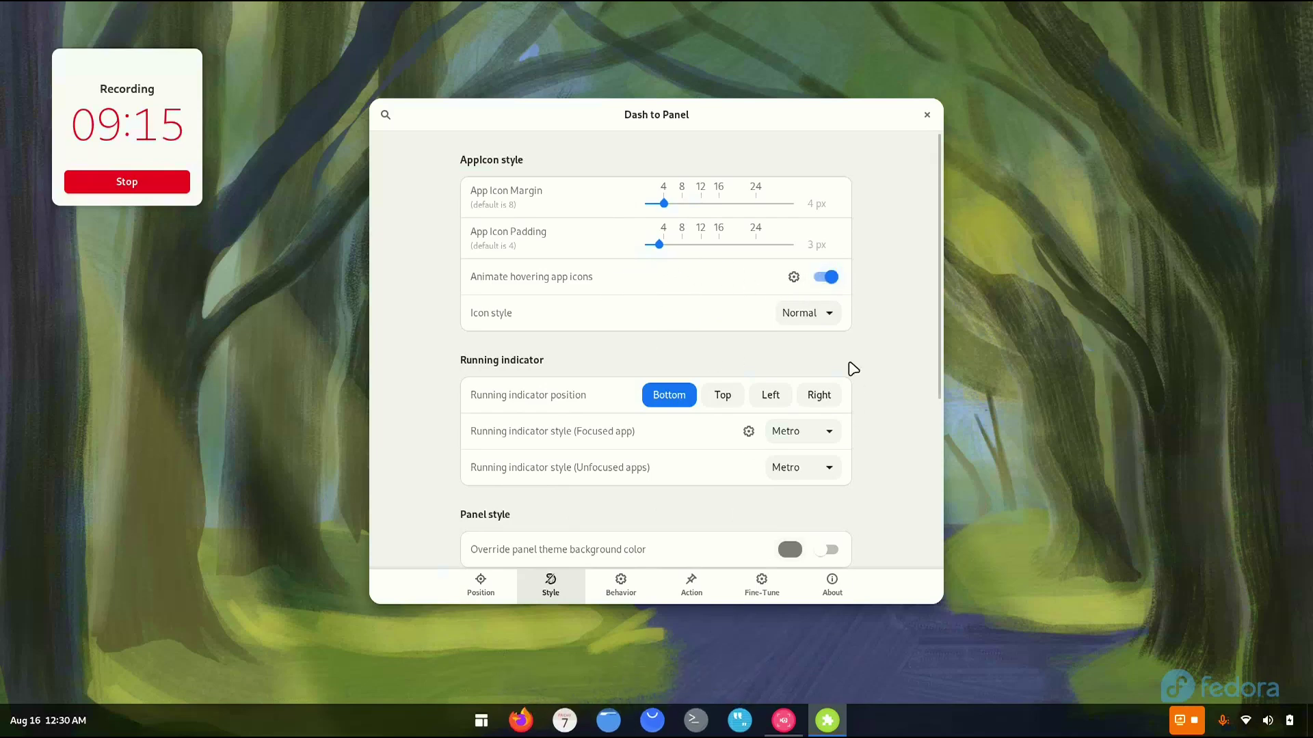
click(793, 276)
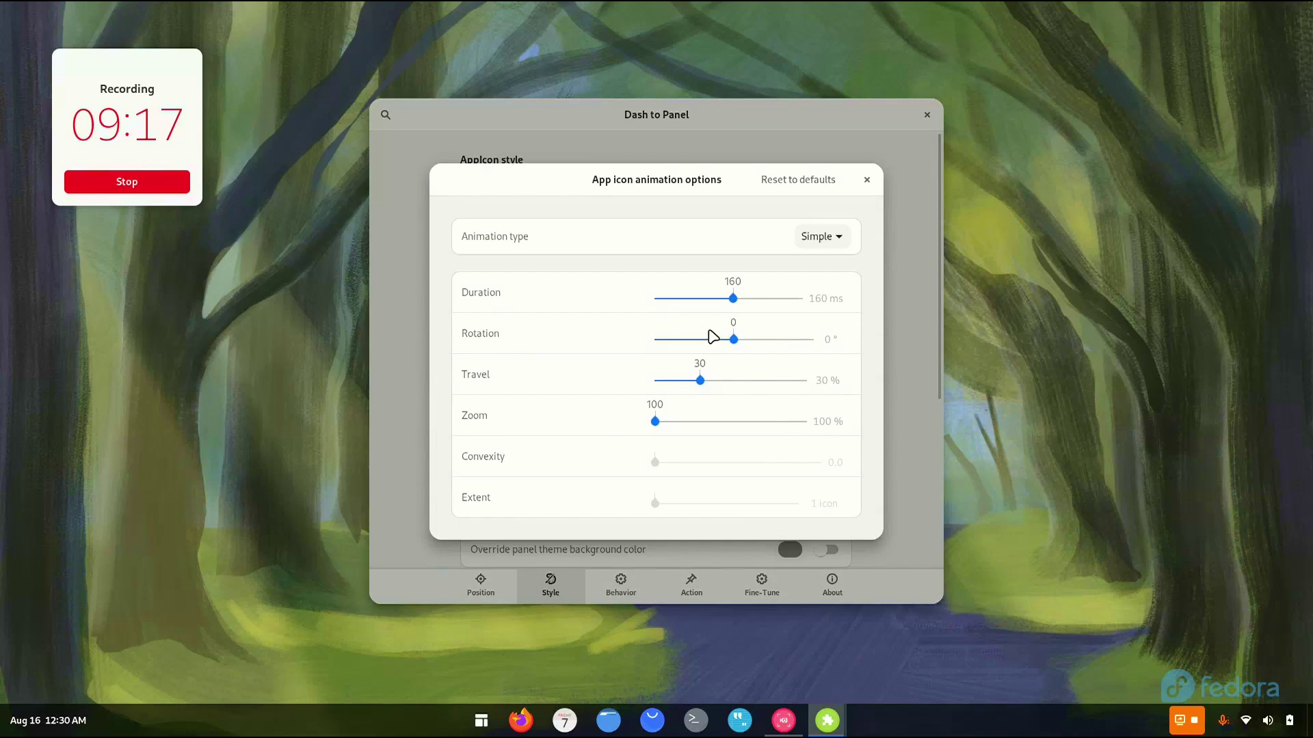
- Drag the hover animation Travel down to 5% and close the options dialog
drag(700, 380, 678, 380)
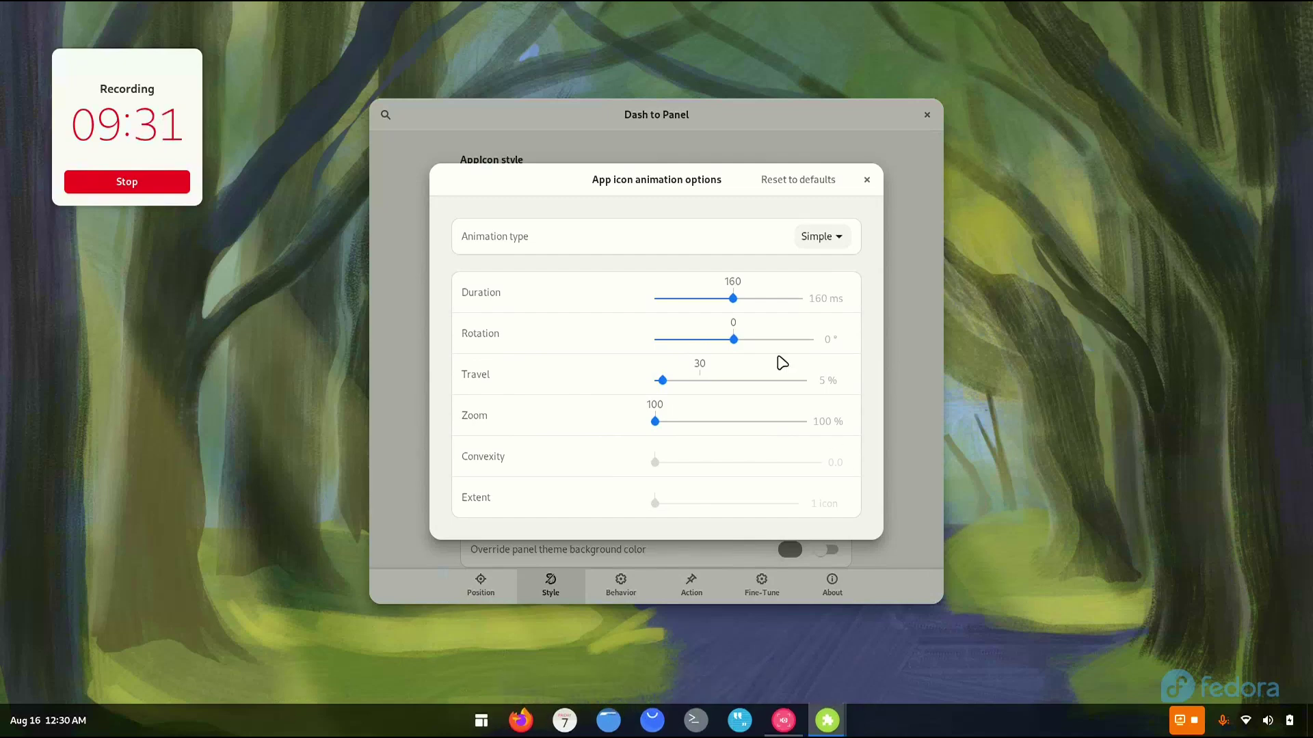
click(866, 179)
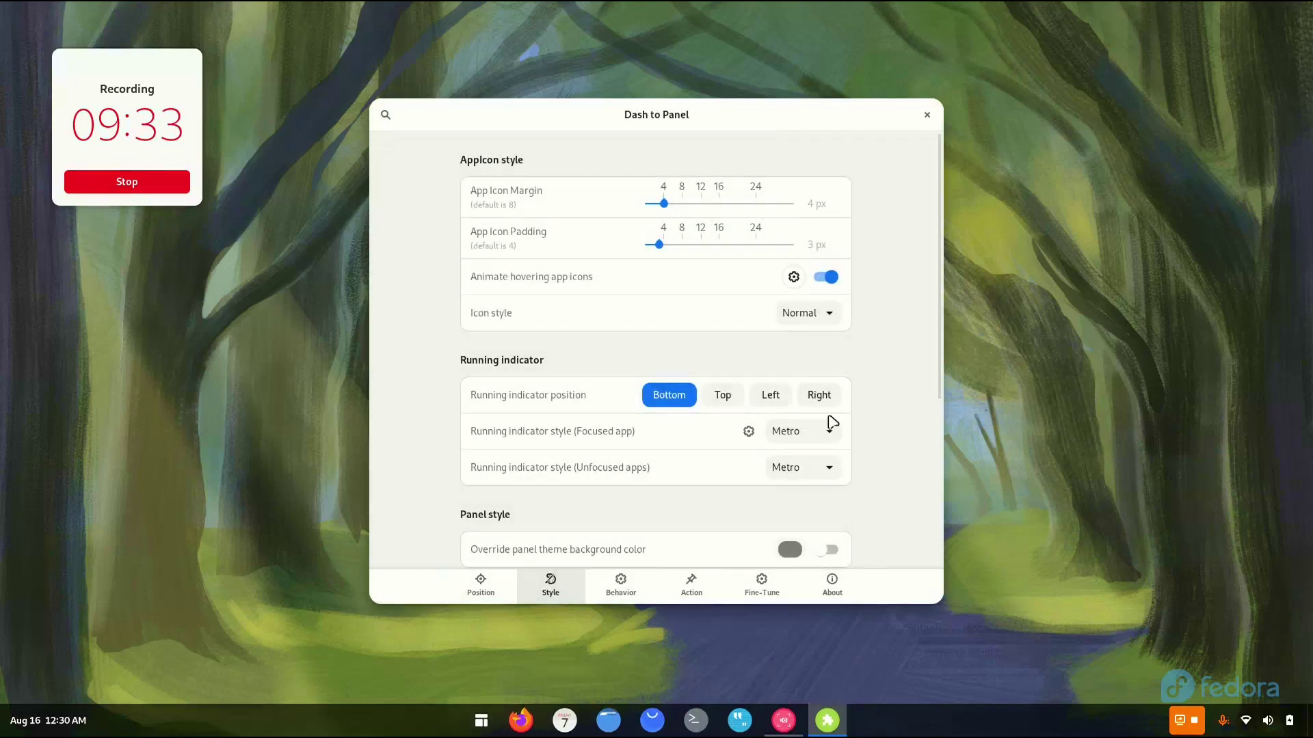
- Set the running indicator style to Dots for the focused app and Dashes for unfocused apps
scroll(875, 325, down, 3)
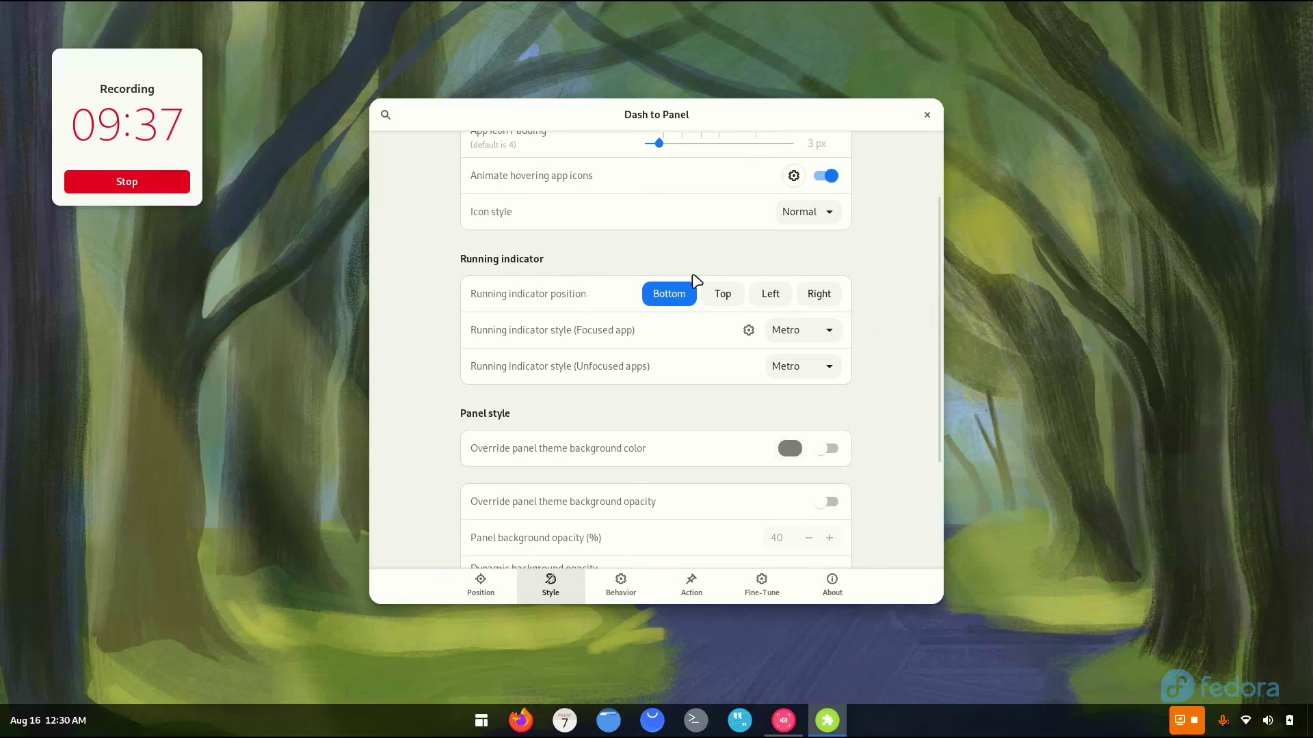
click(797, 332)
click(789, 401)
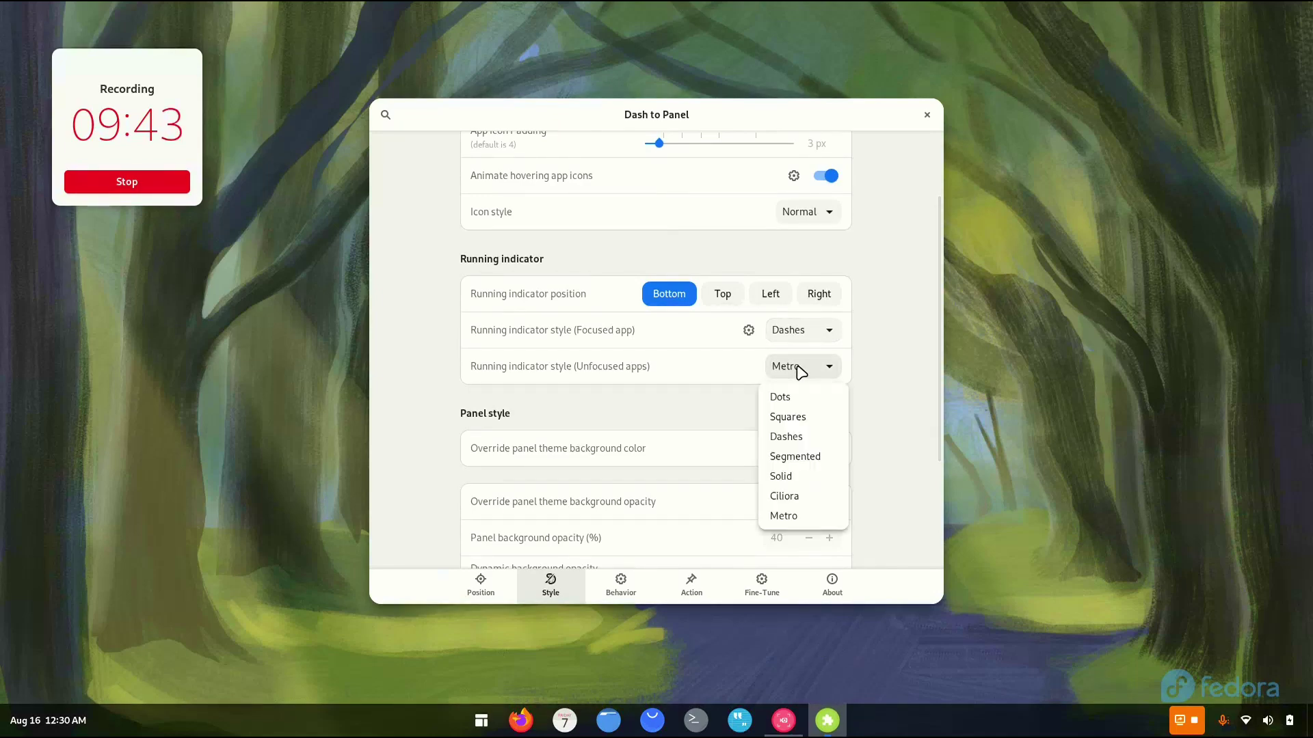
click(802, 368)
click(812, 335)
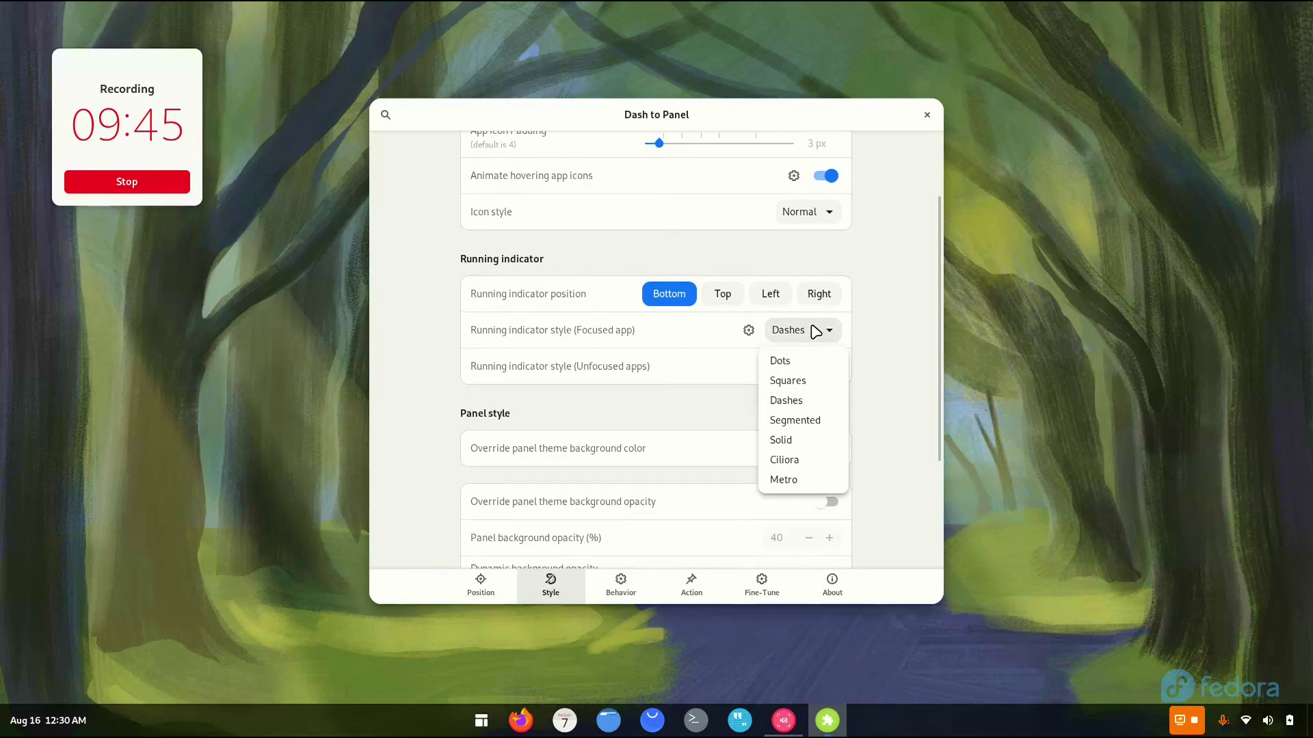
click(809, 362)
click(821, 366)
click(813, 435)
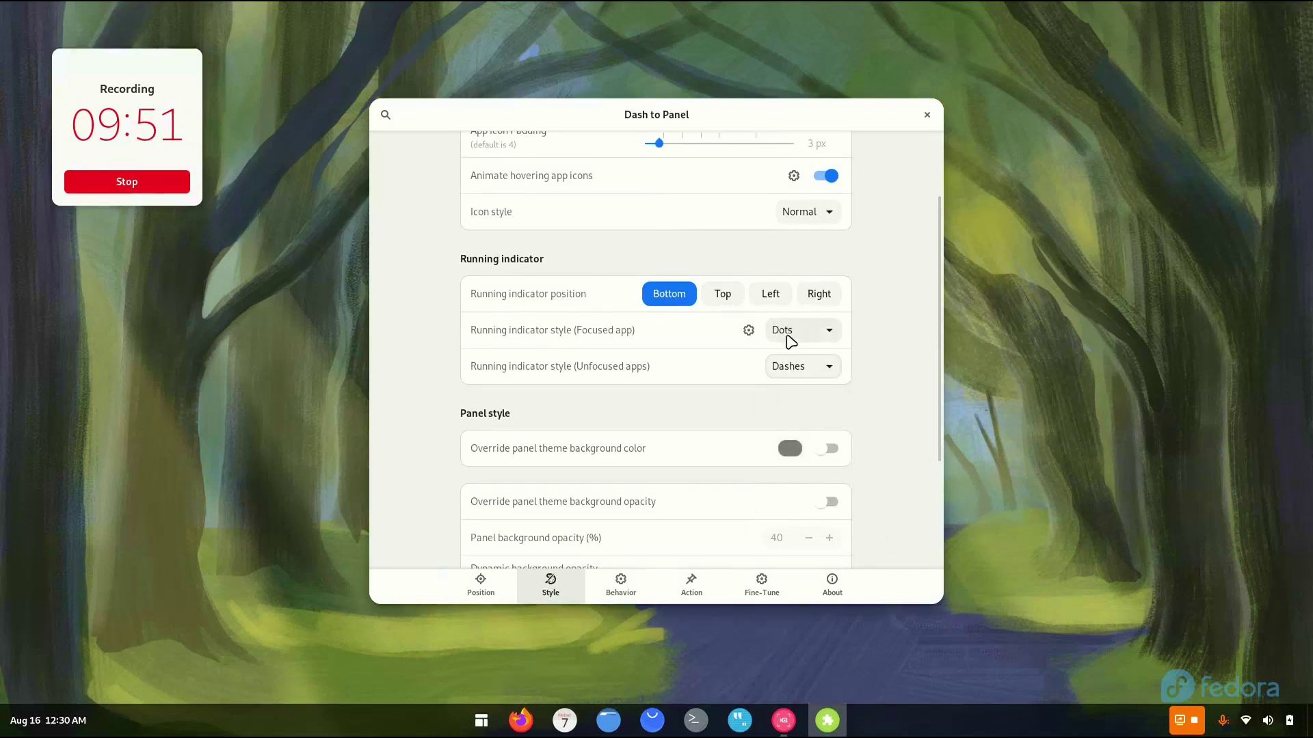
- Review the running indicator options and color indicators by the icon's dominant color
click(750, 330)
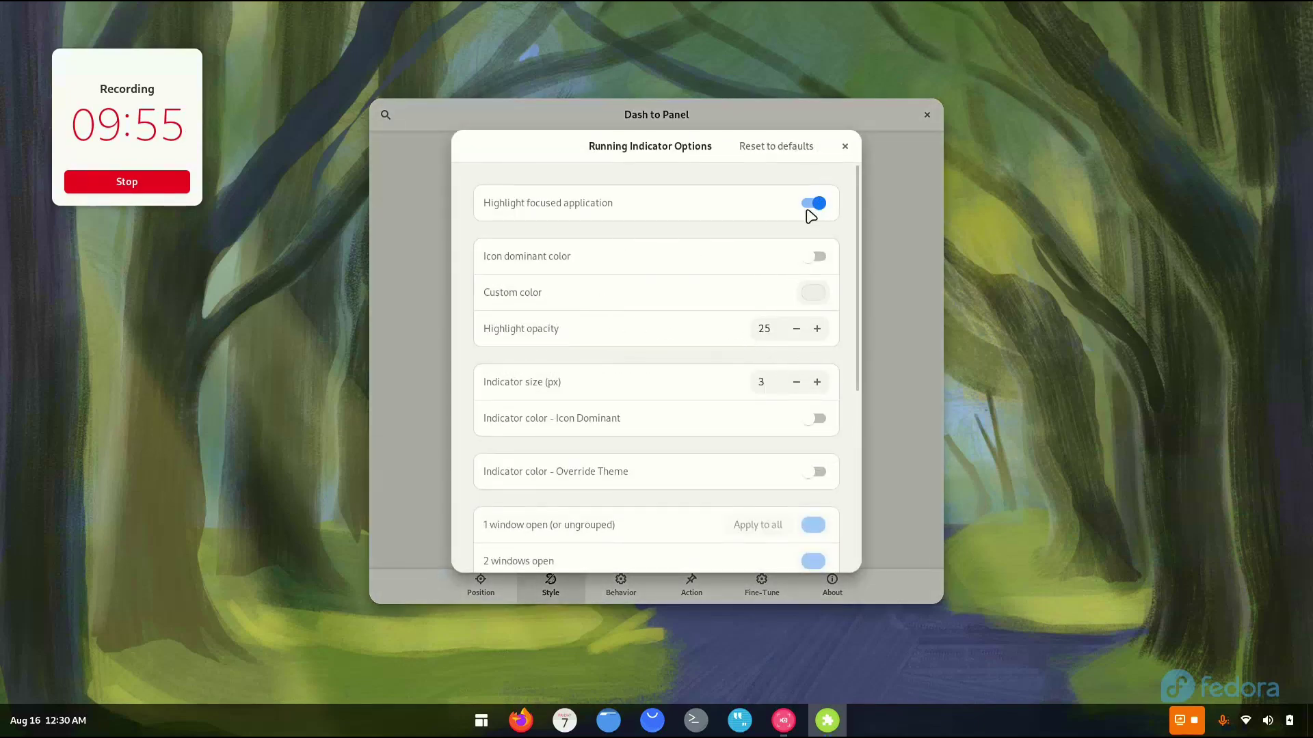
scroll(811, 216, down, 3)
scroll(752, 274, up, 3)
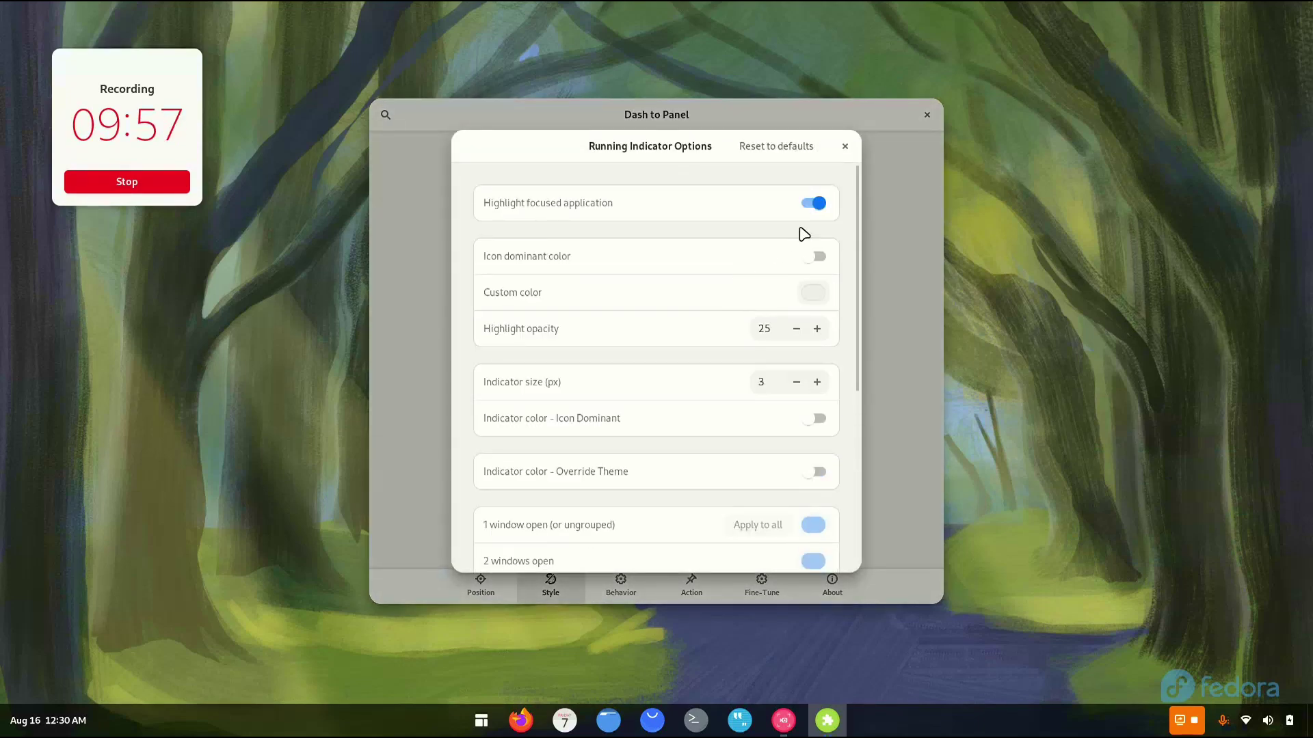
click(845, 145)
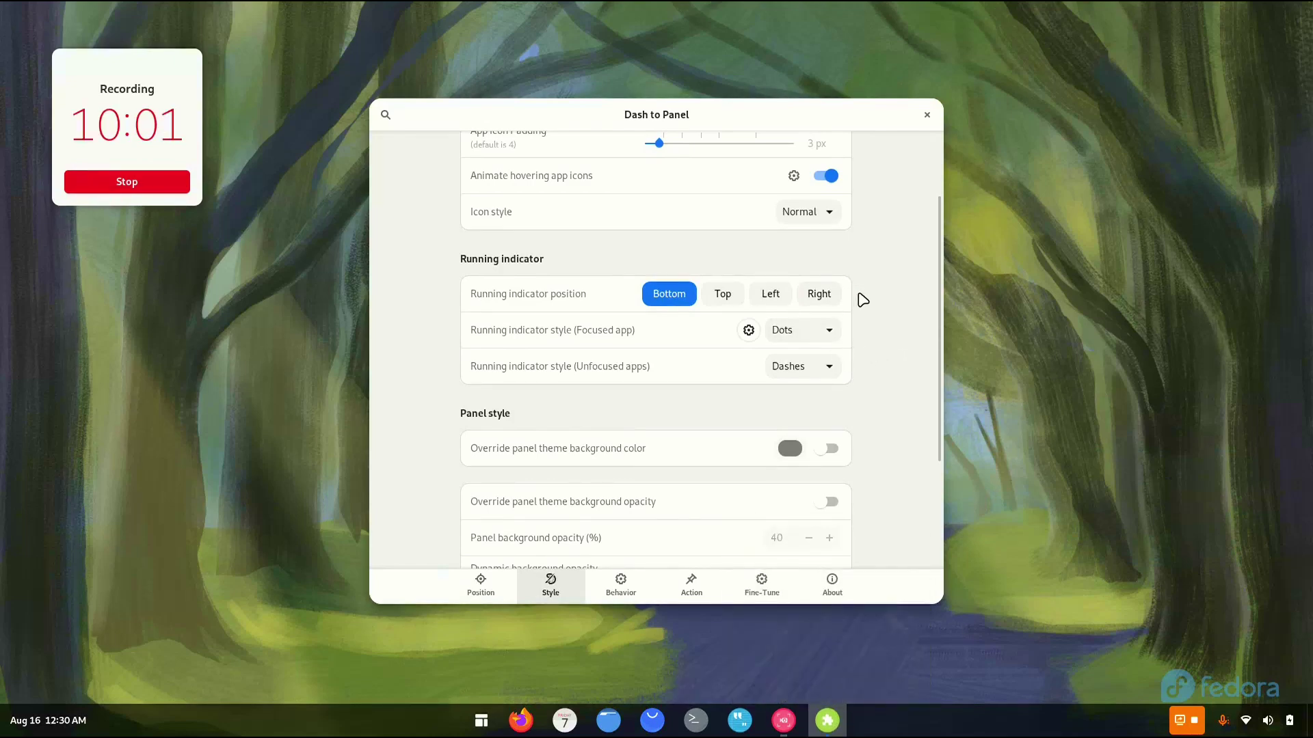
click(795, 371)
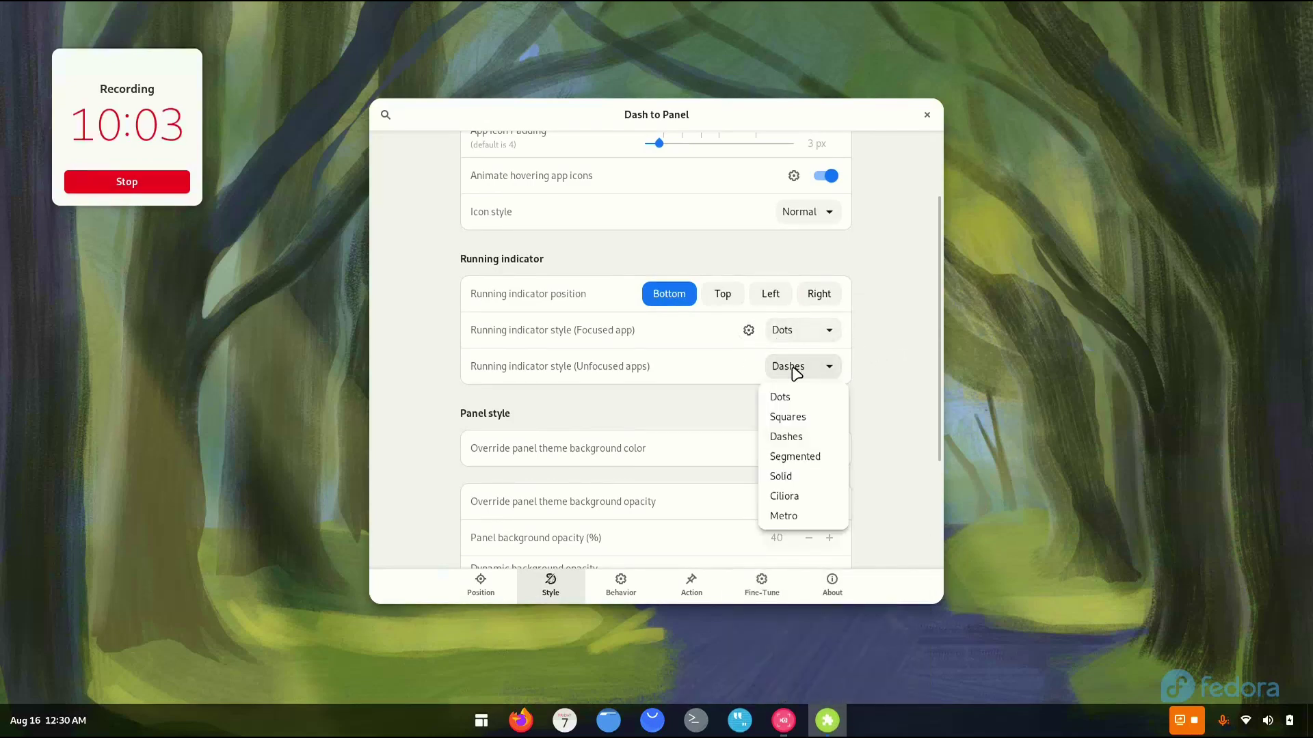
click(879, 363)
click(749, 330)
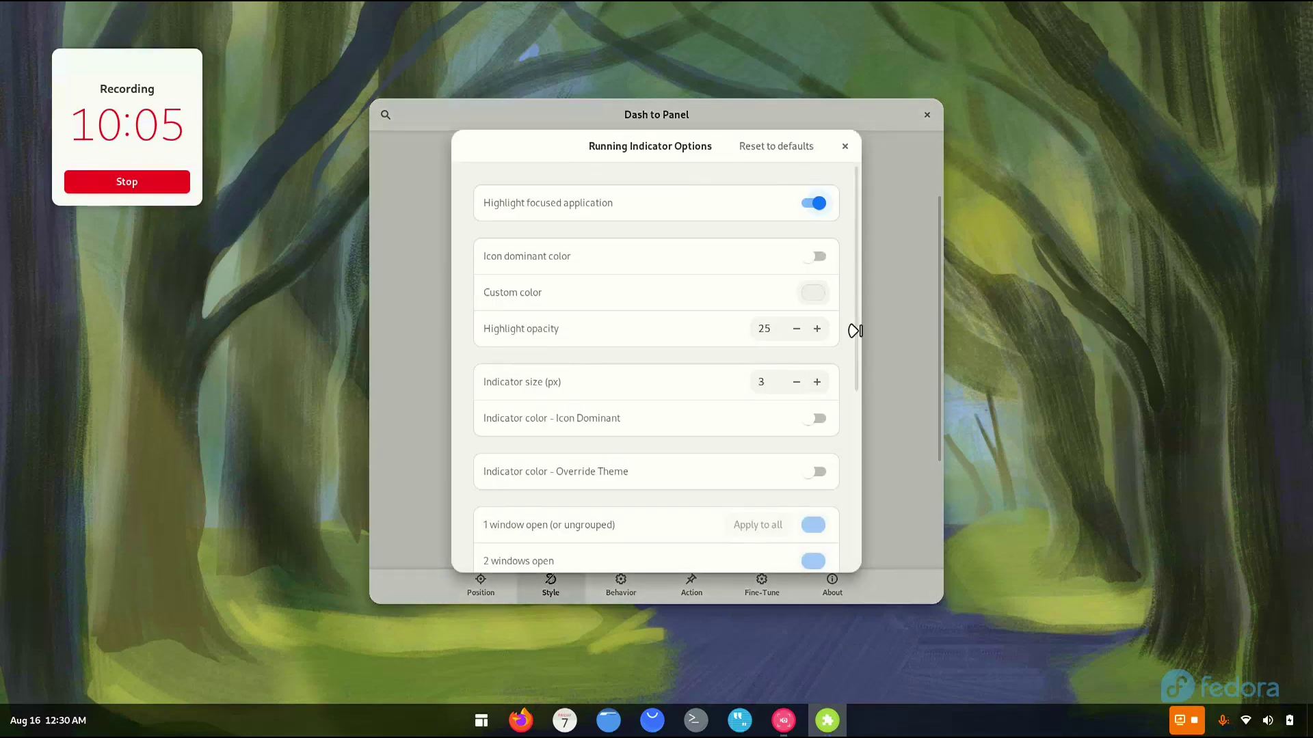
scroll(606, 350, down, 5)
scroll(608, 347, up, 5)
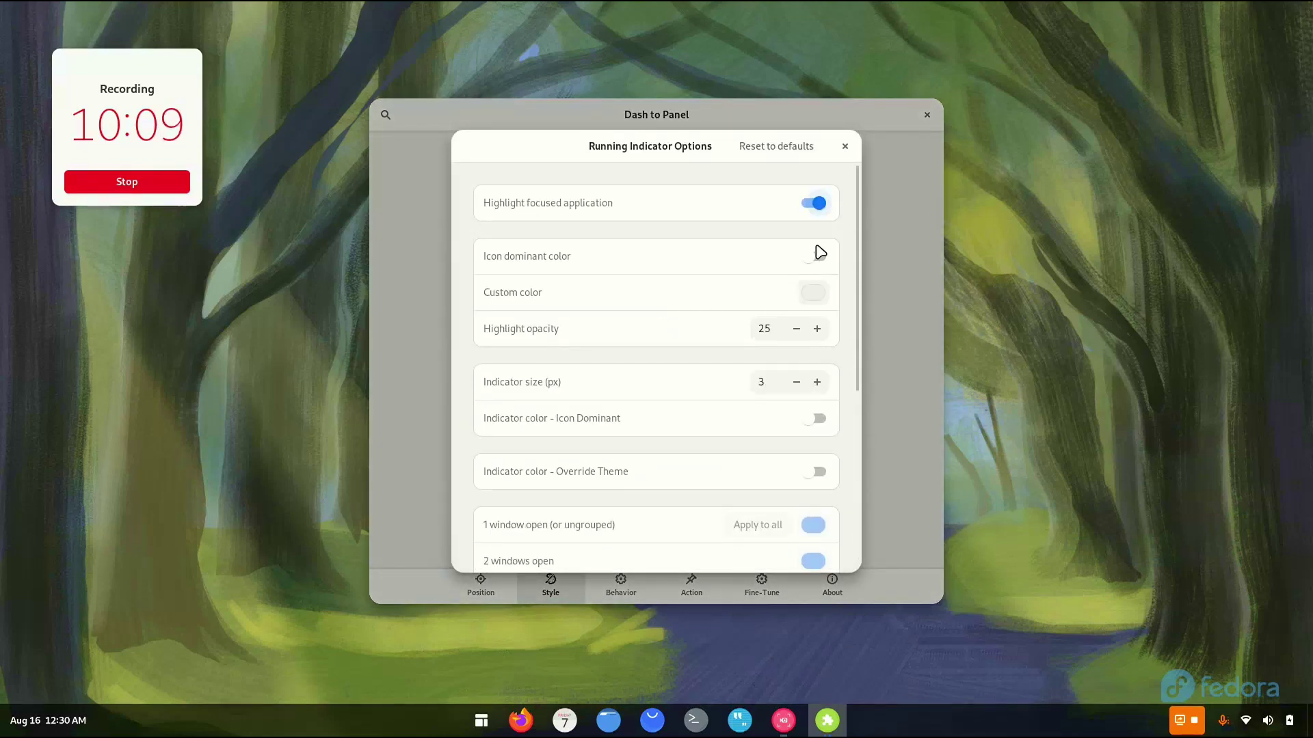
click(823, 266)
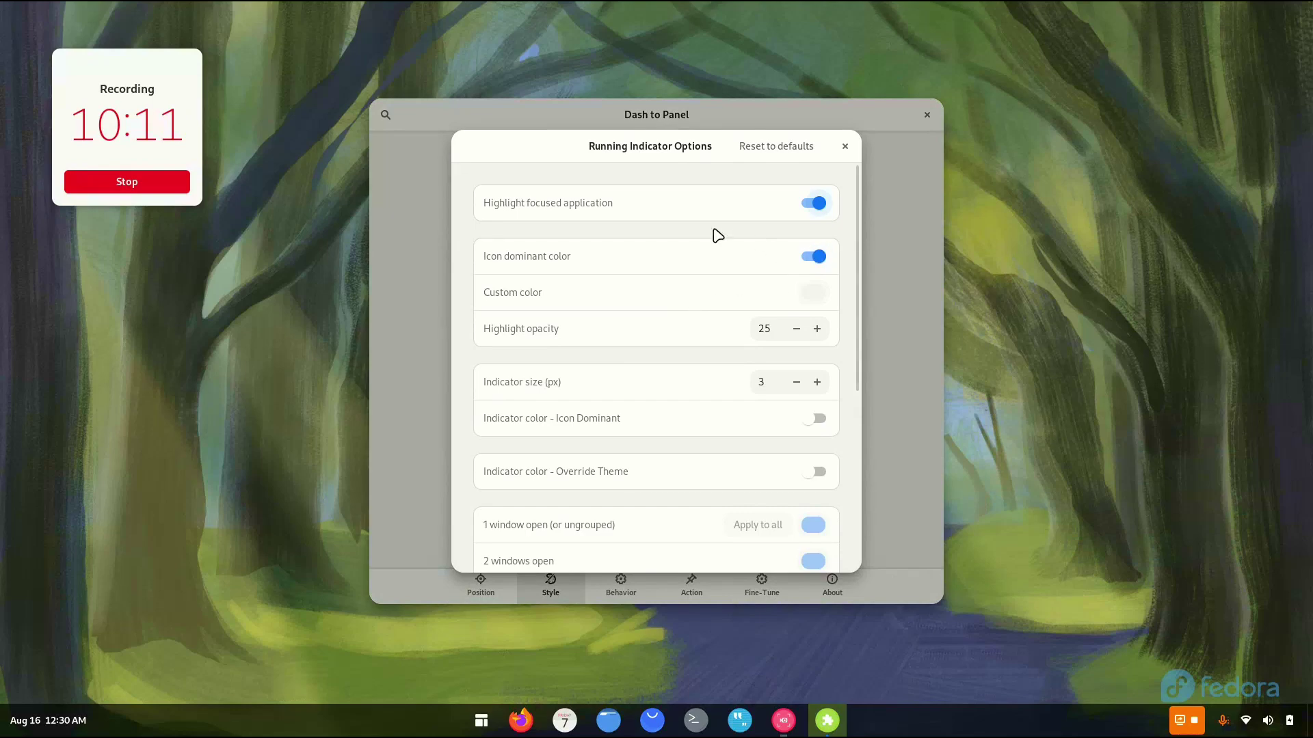
click(845, 147)
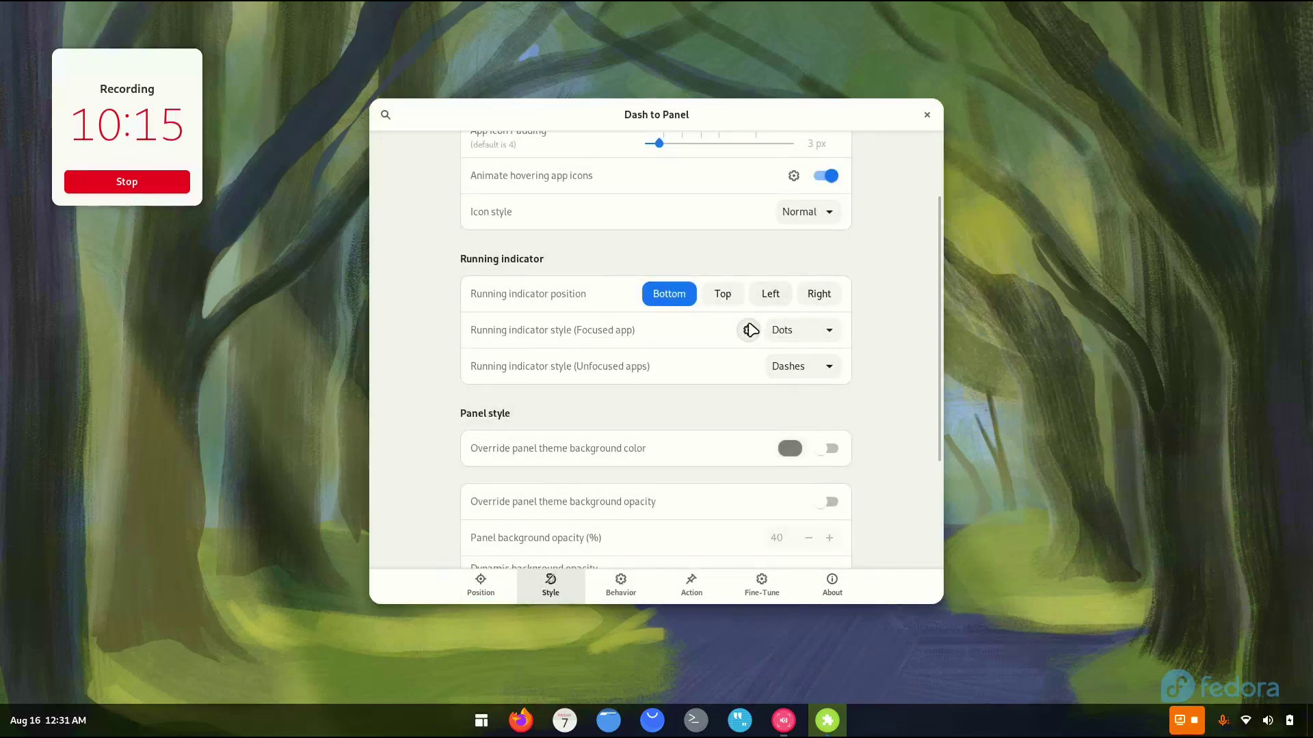
- Switch off Highlight focused application in the running indicator options
click(748, 330)
click(847, 147)
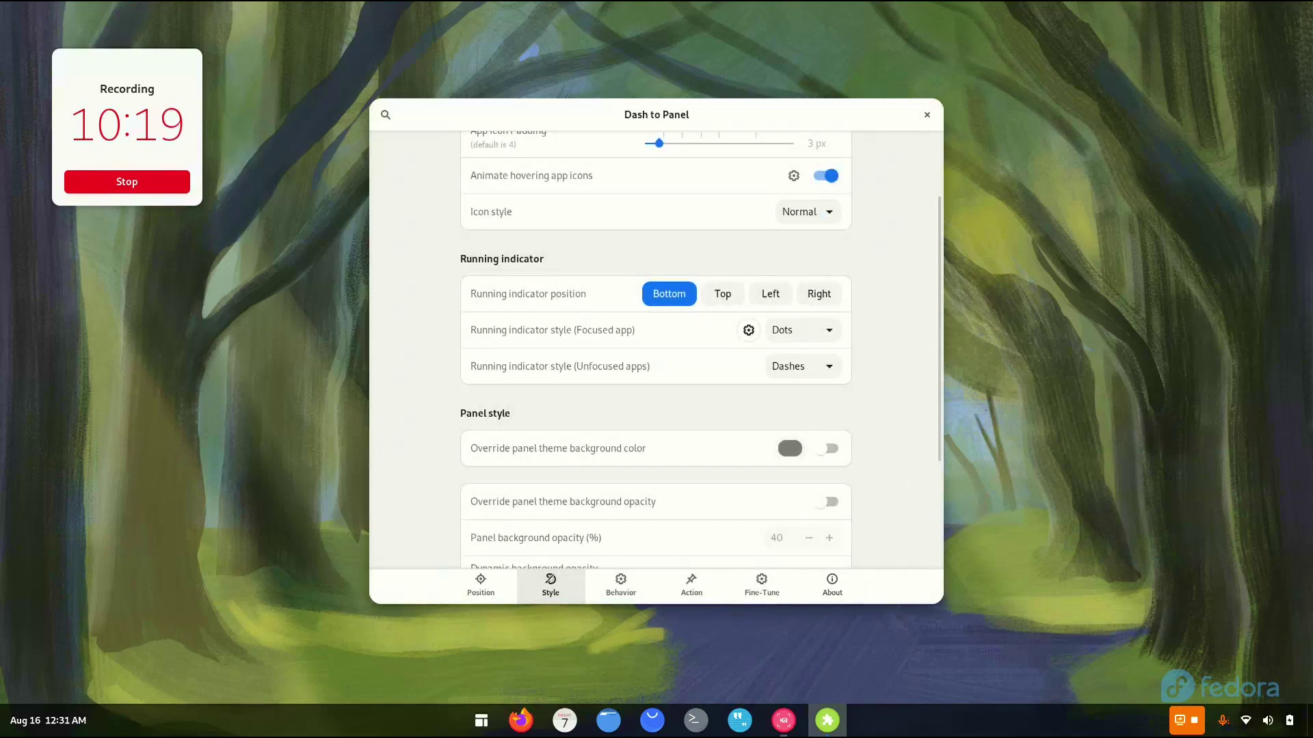
click(749, 331)
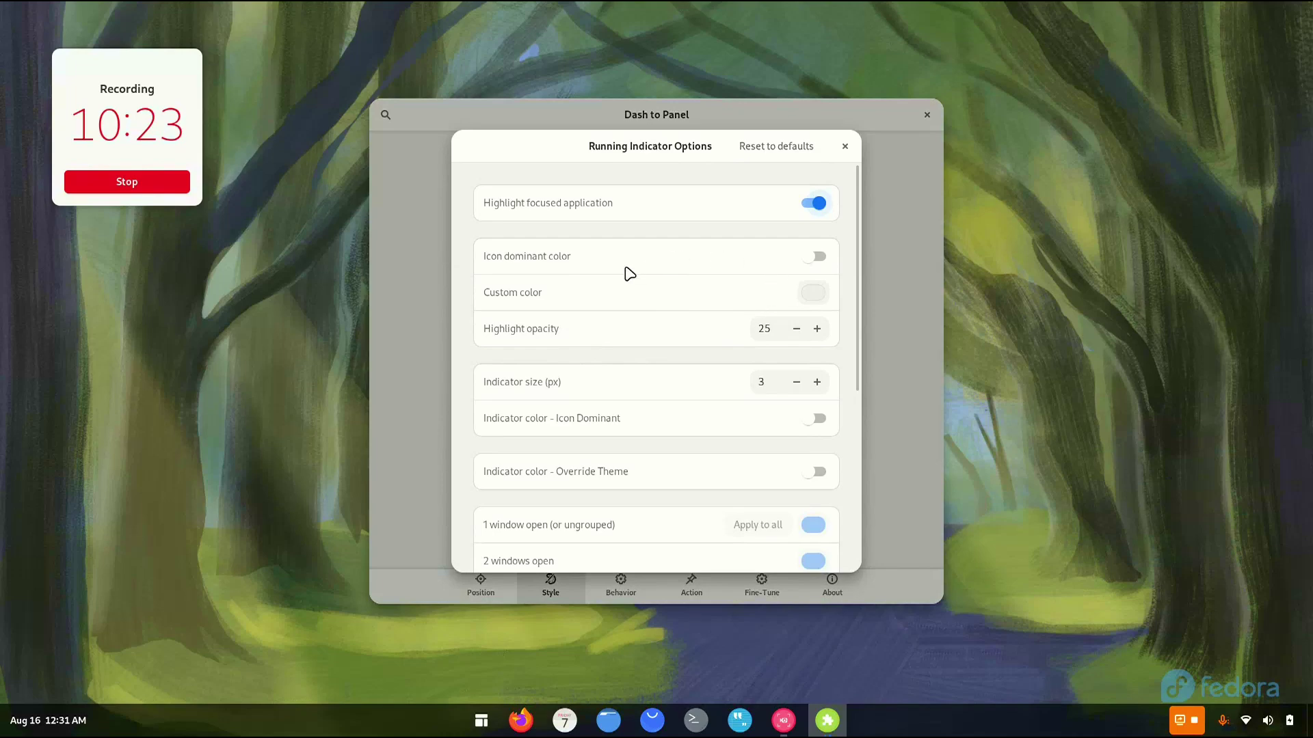
click(818, 203)
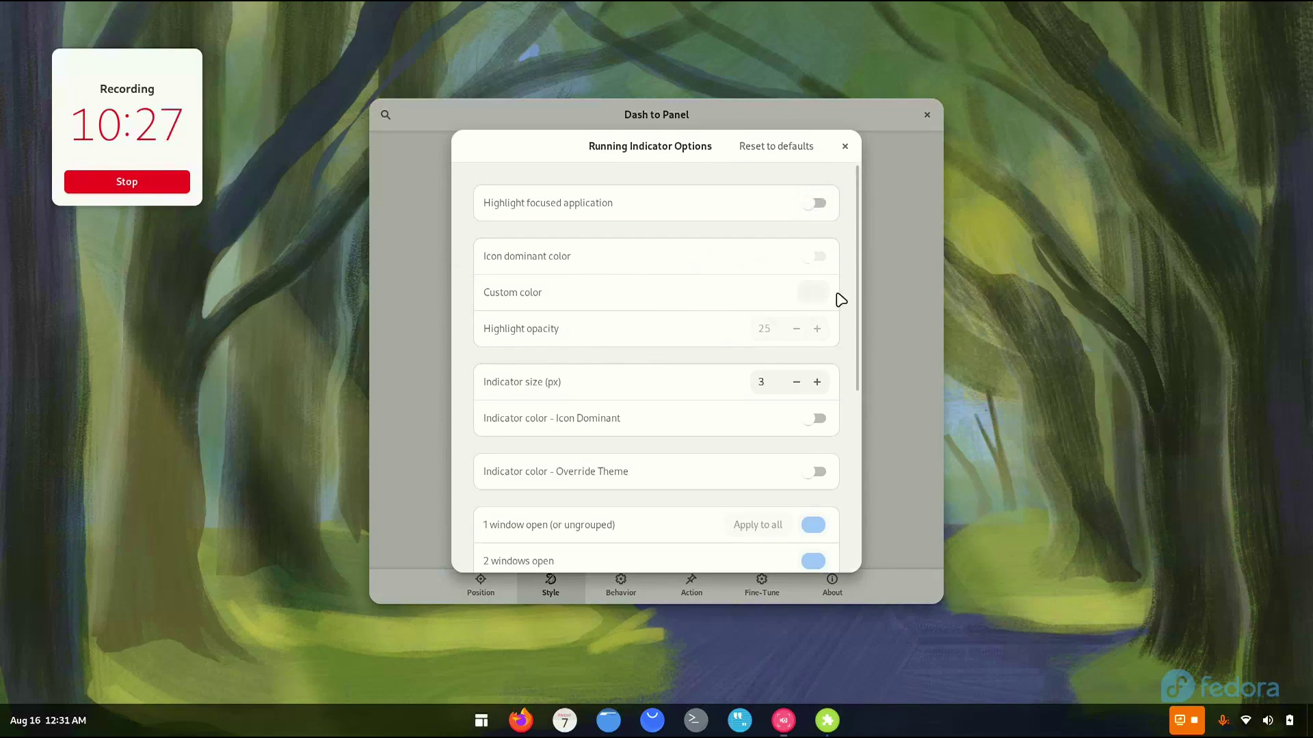
scroll(807, 362, down, 4)
scroll(752, 400, down, 5)
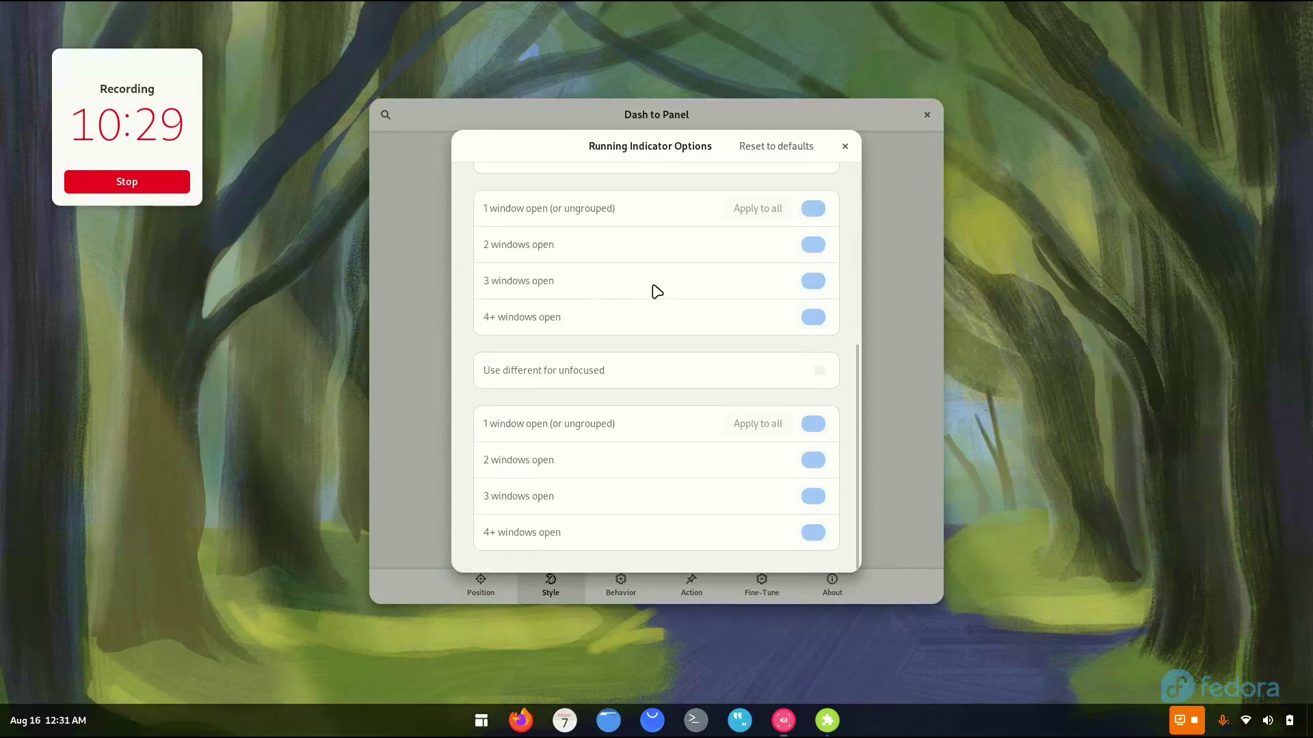
click(844, 148)
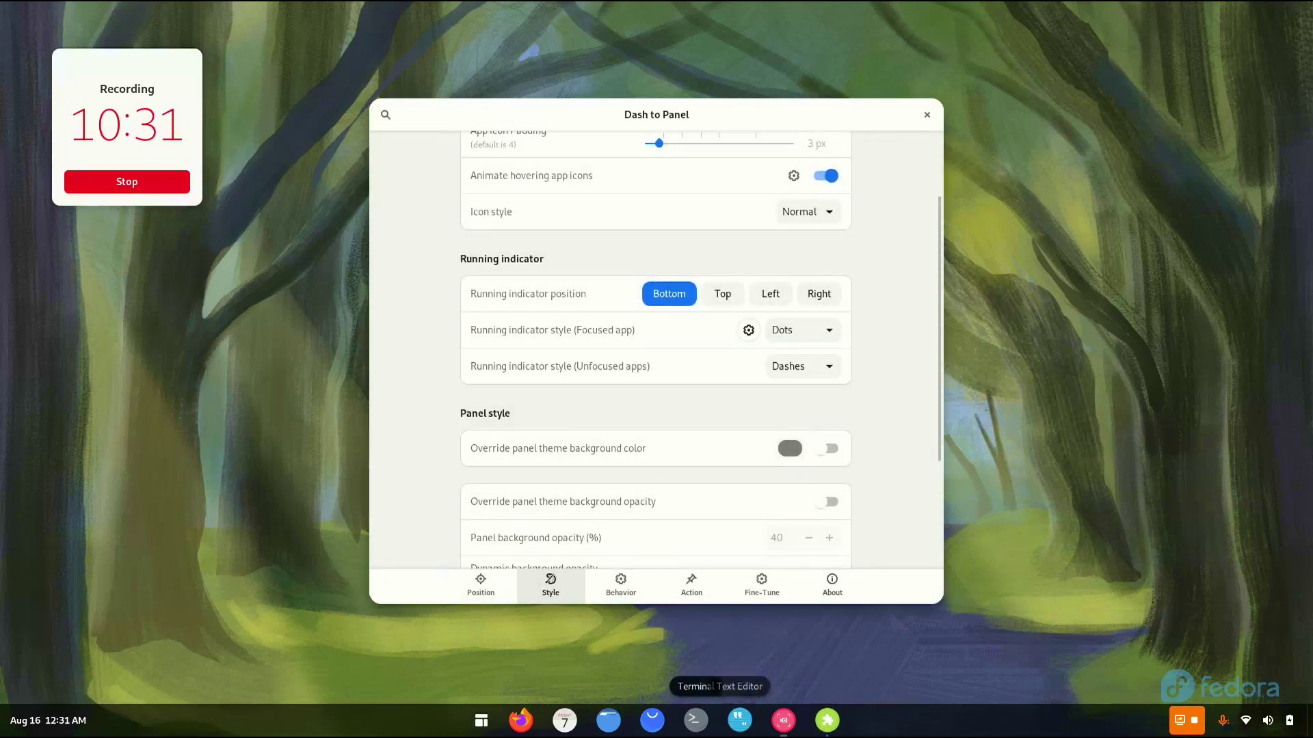
- Try Ciliora, Solid and Segmented for the focused-app indicator, settling on Dashes
click(823, 331)
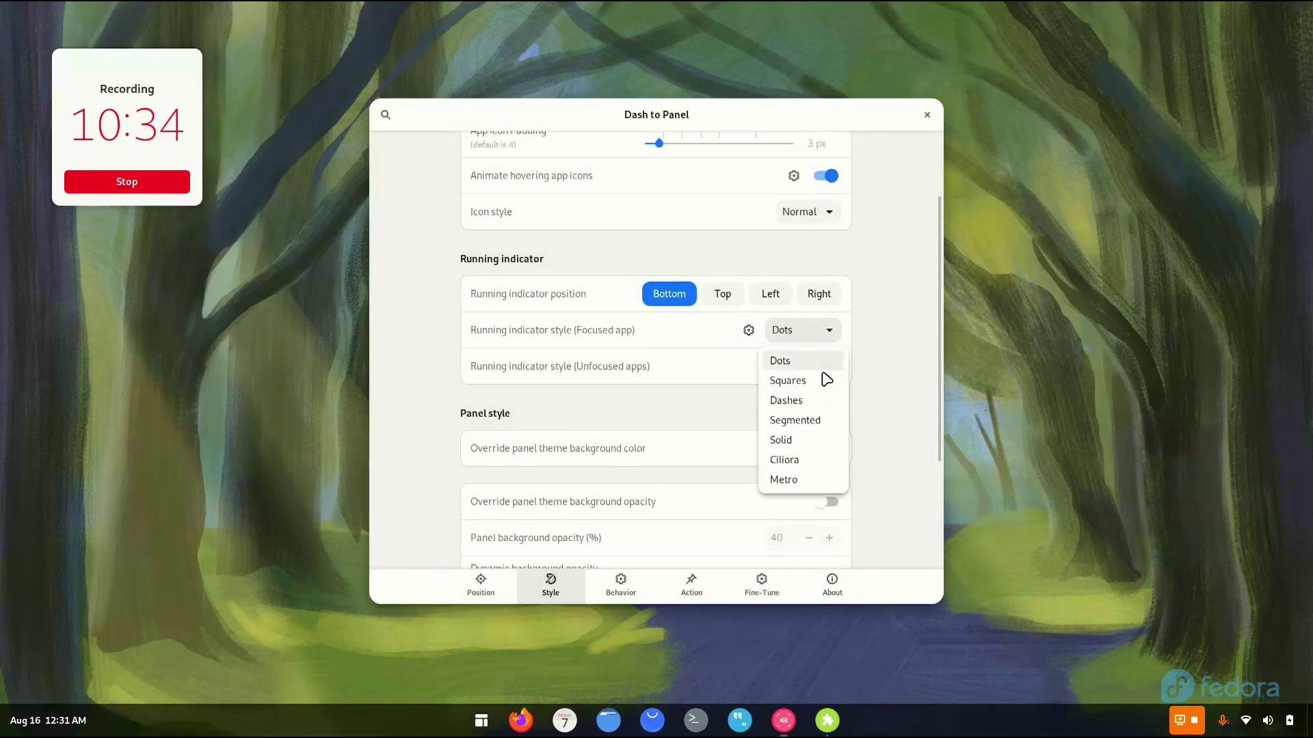
click(814, 460)
click(827, 341)
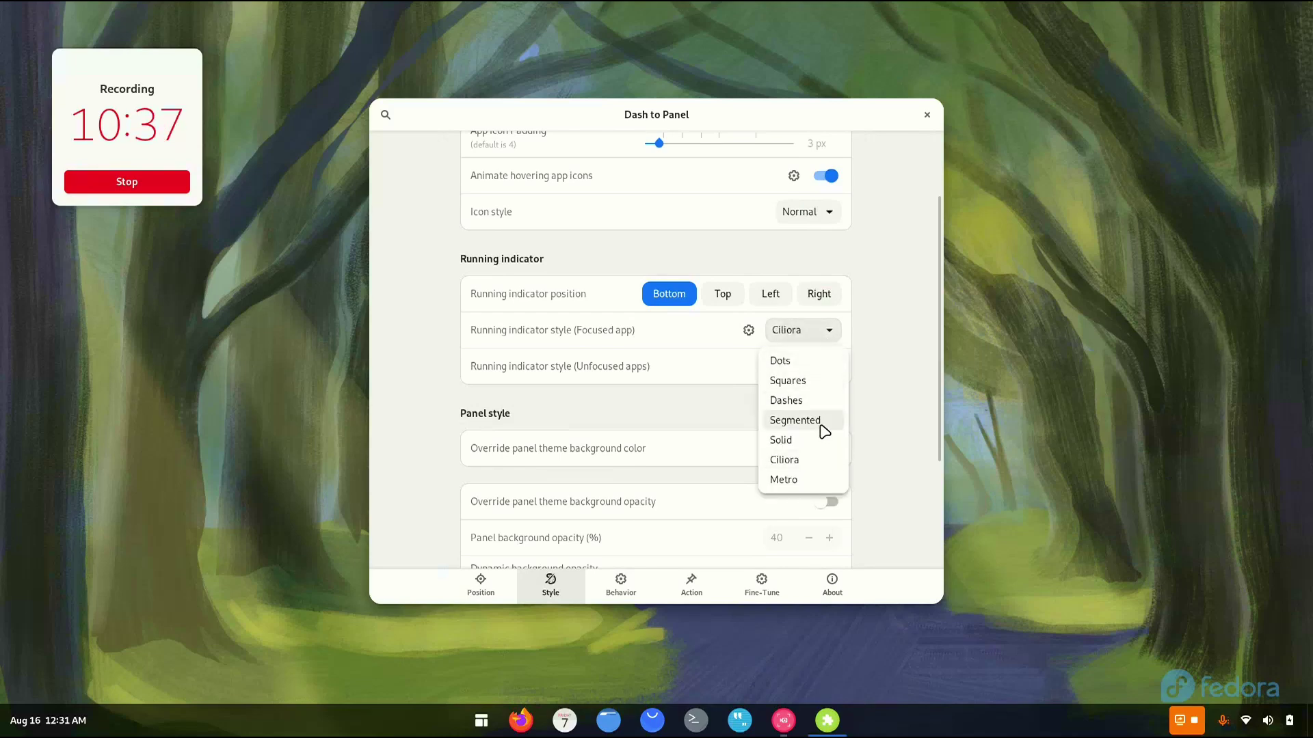
click(820, 443)
click(819, 328)
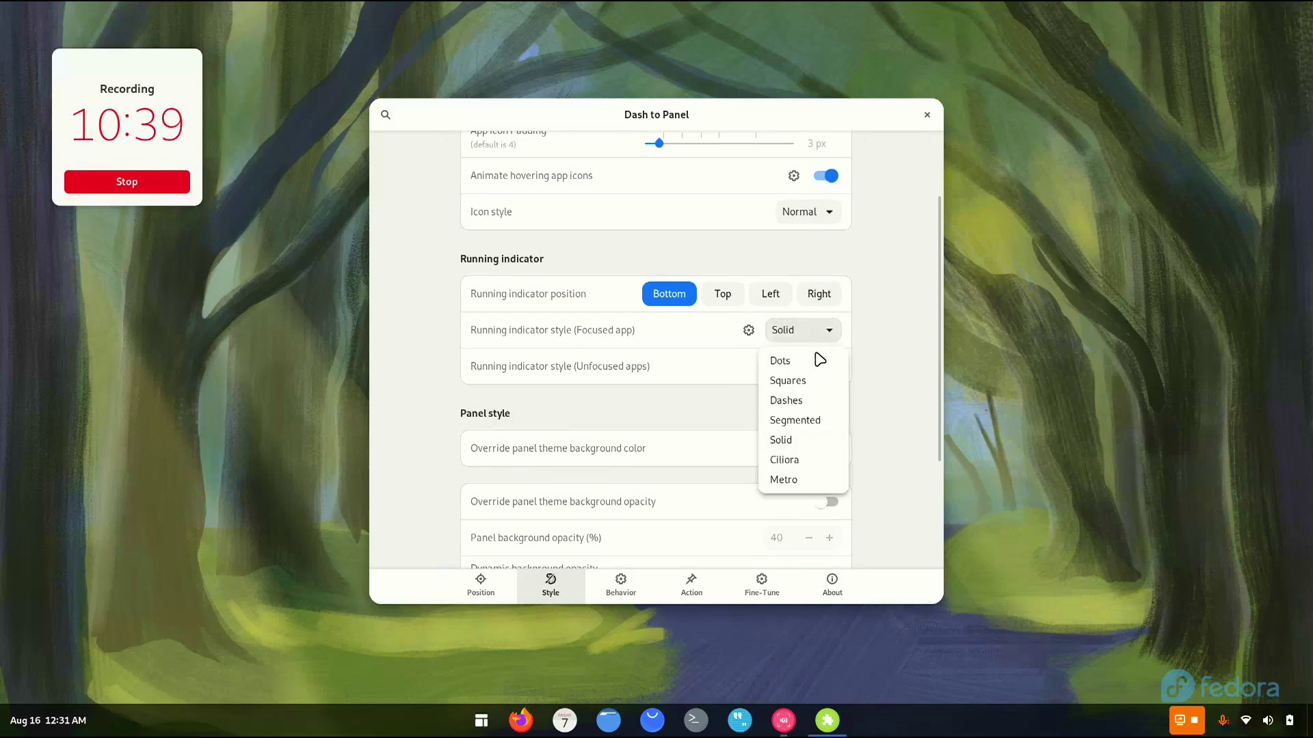
click(818, 441)
click(823, 327)
click(821, 424)
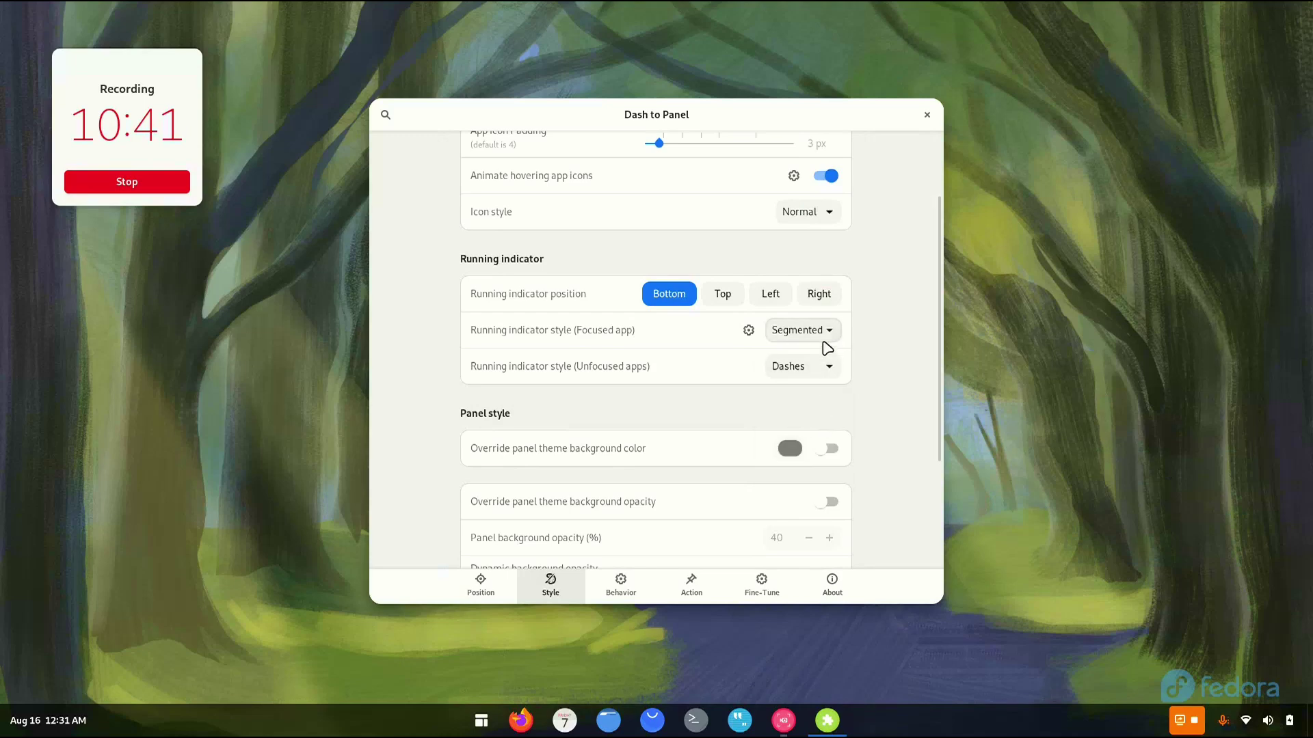
click(825, 325)
click(817, 403)
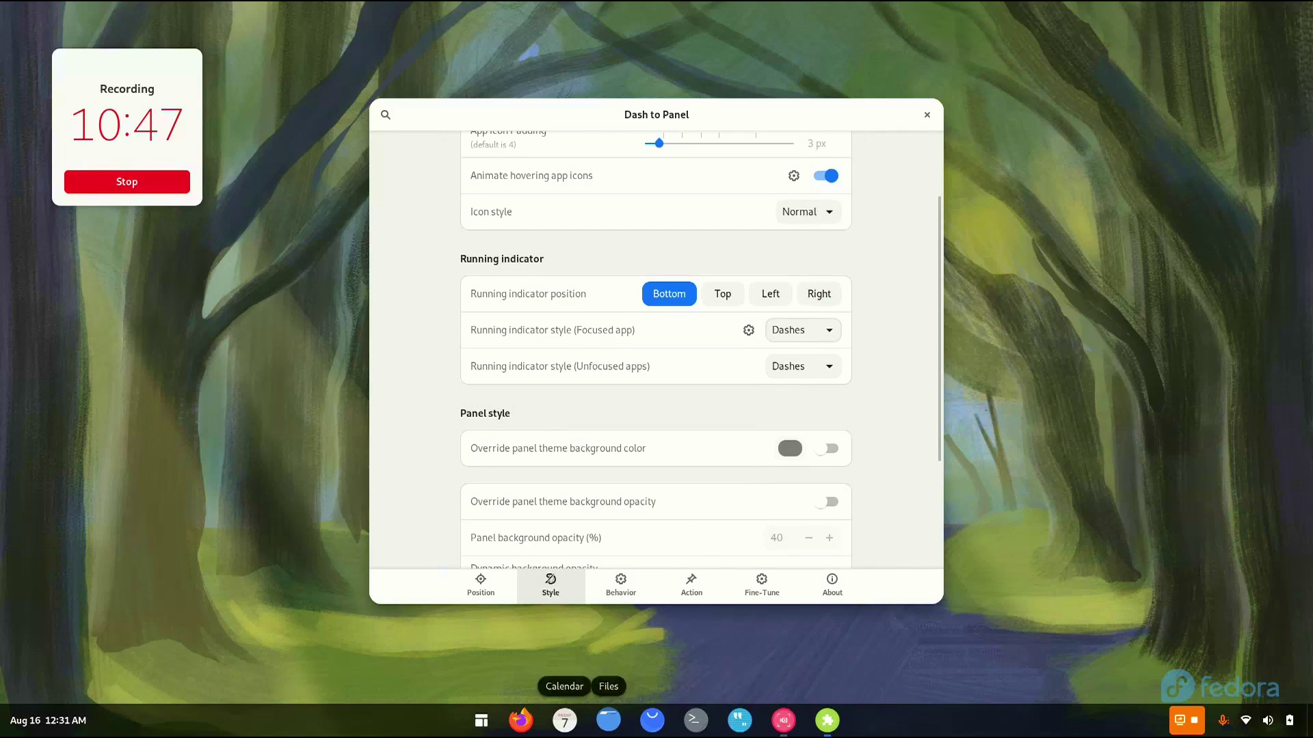
scroll(909, 367, down, 5)
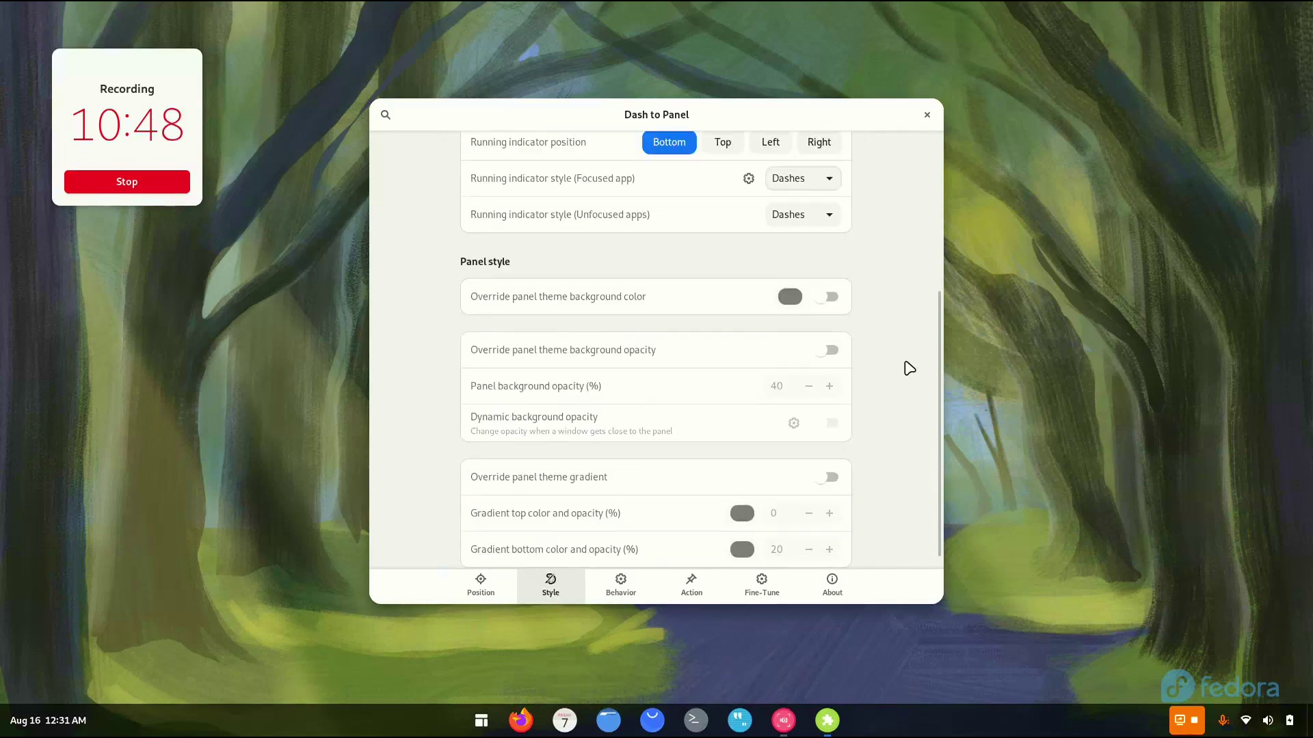
- Look over the Behavior page's window preview options, then bring up the Action settings
click(621, 585)
scroll(656, 294, down, 5)
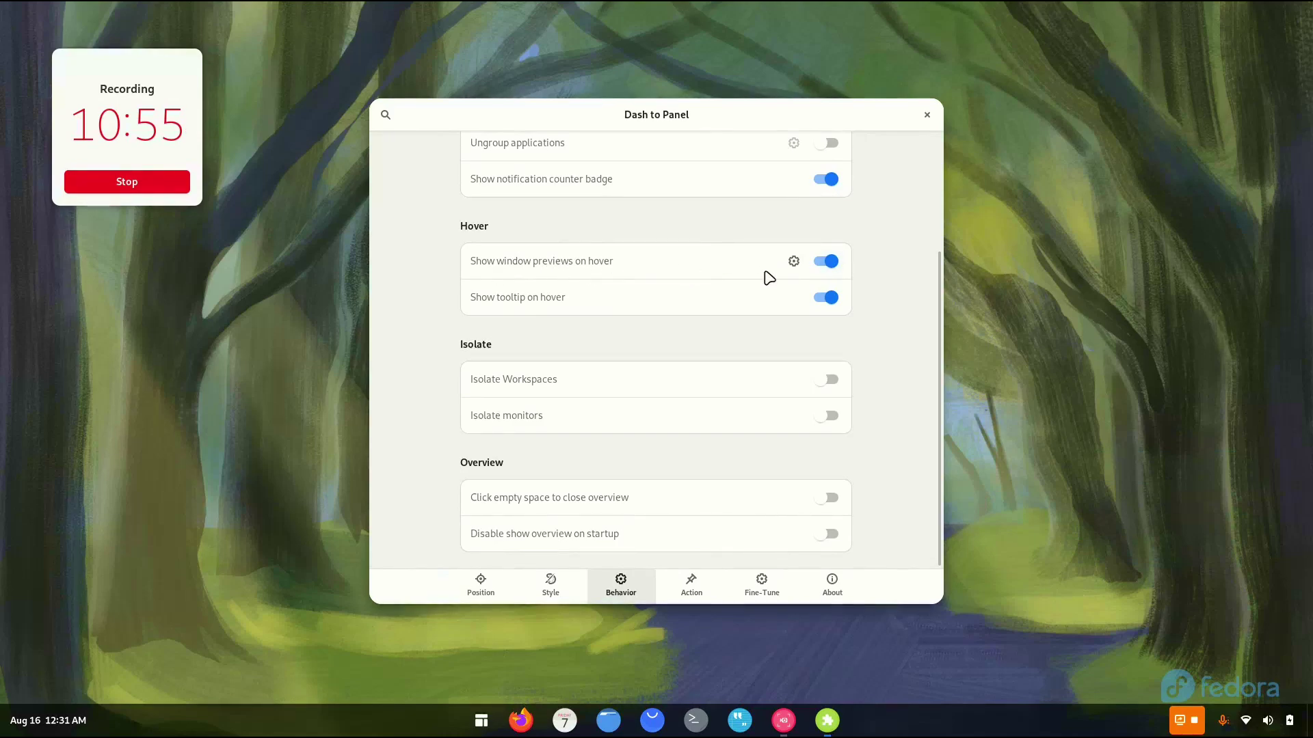
click(791, 263)
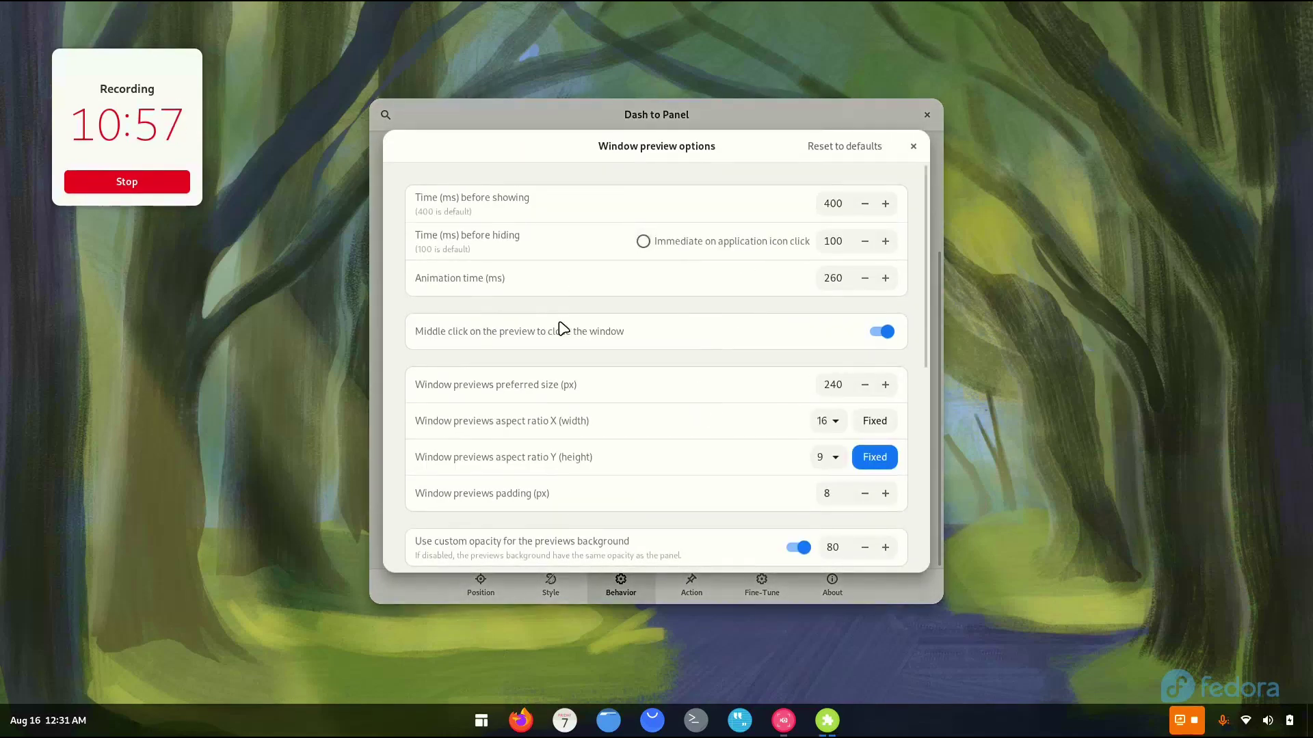
scroll(601, 365, down, 5)
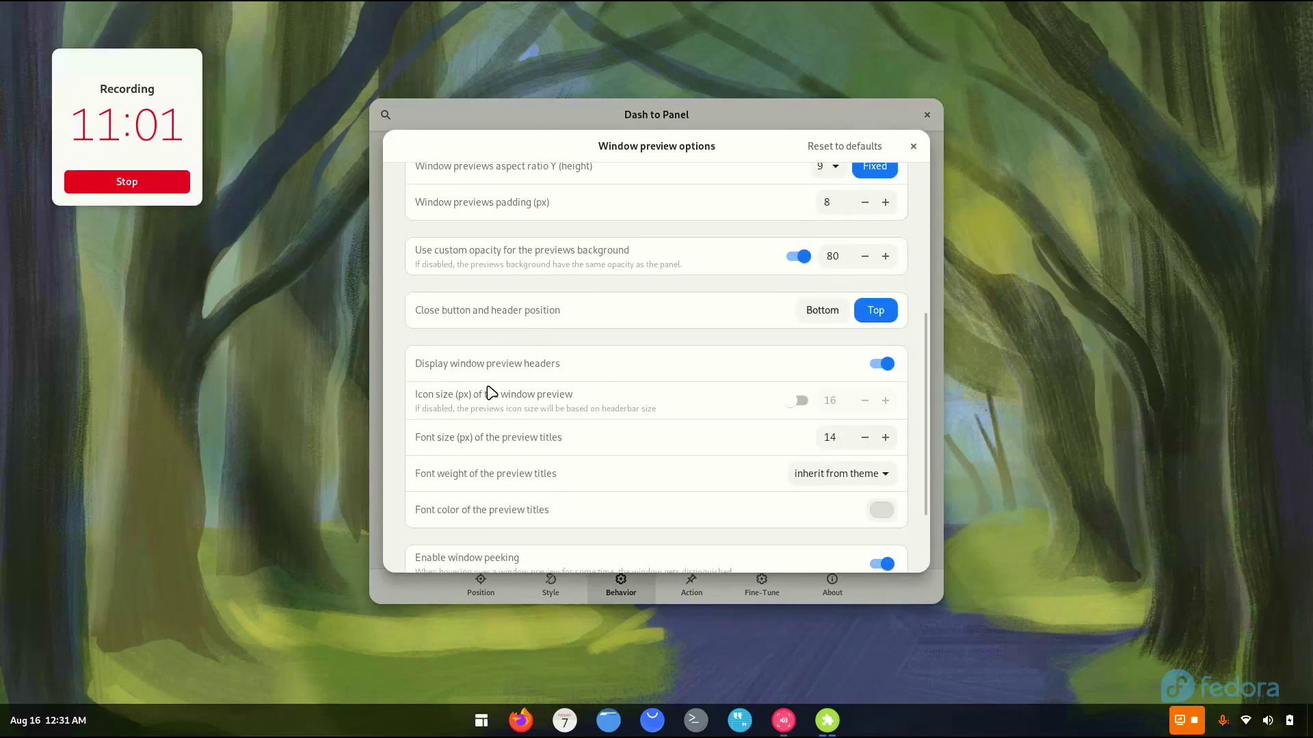
scroll(616, 391, down, 1)
scroll(686, 404, down, 1)
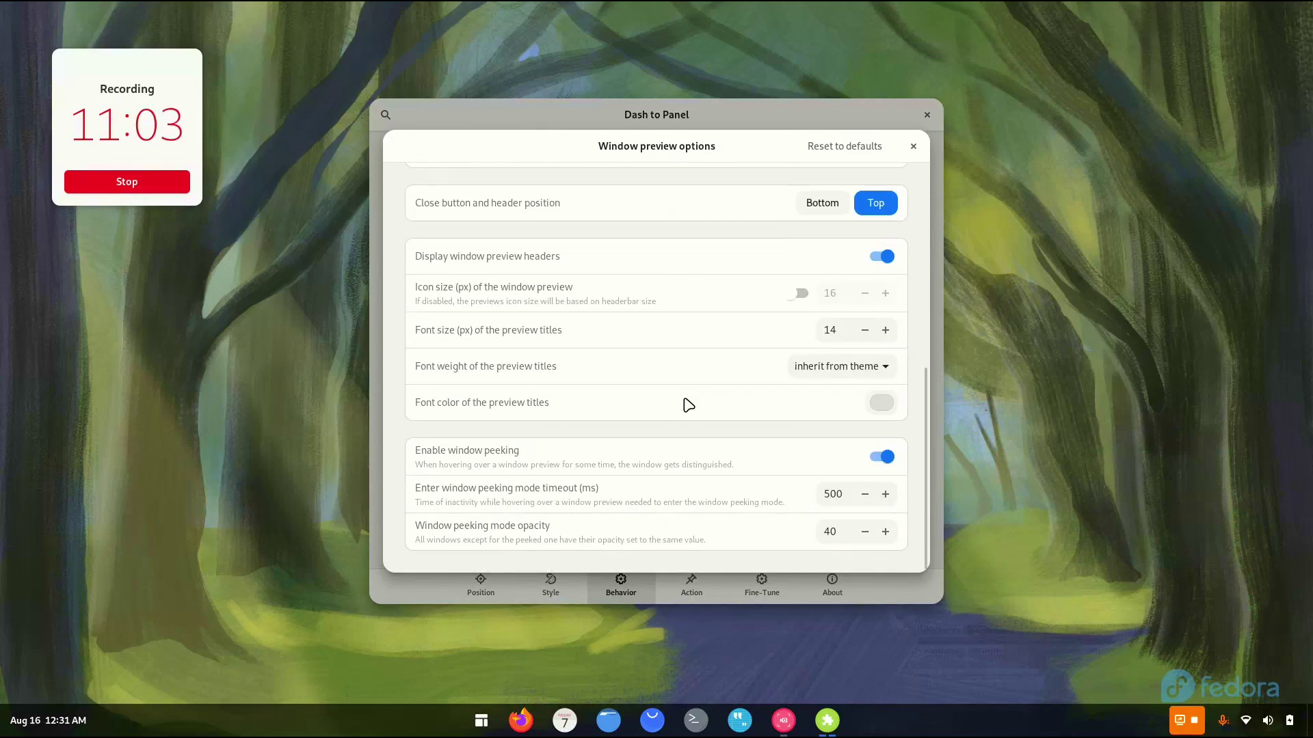
scroll(684, 420, up, 7)
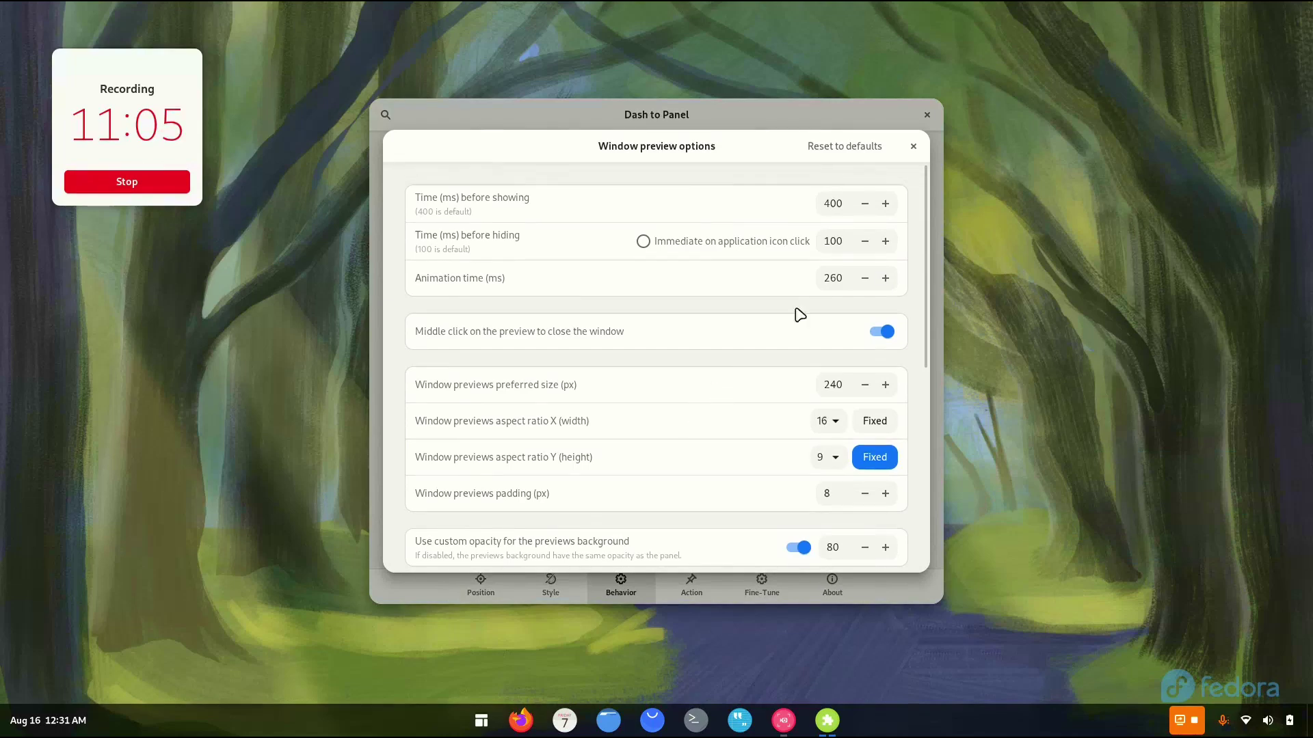
click(913, 145)
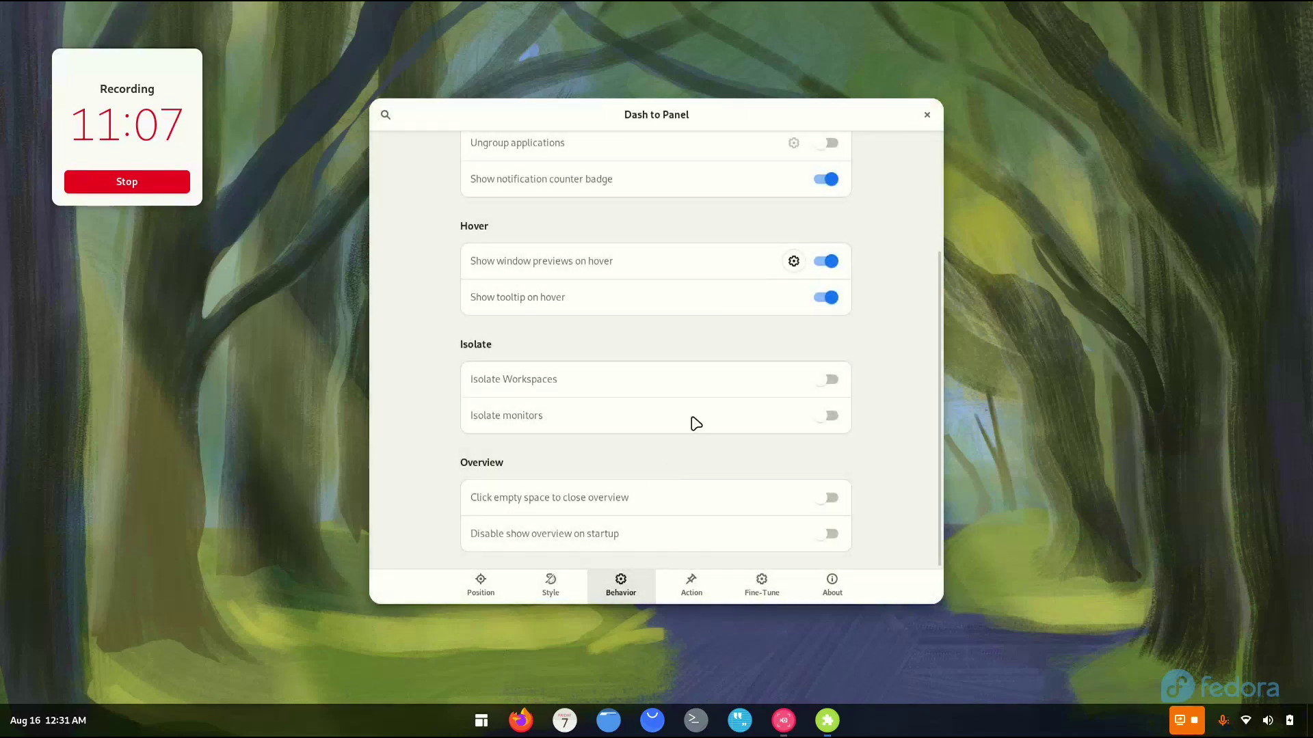
click(691, 585)
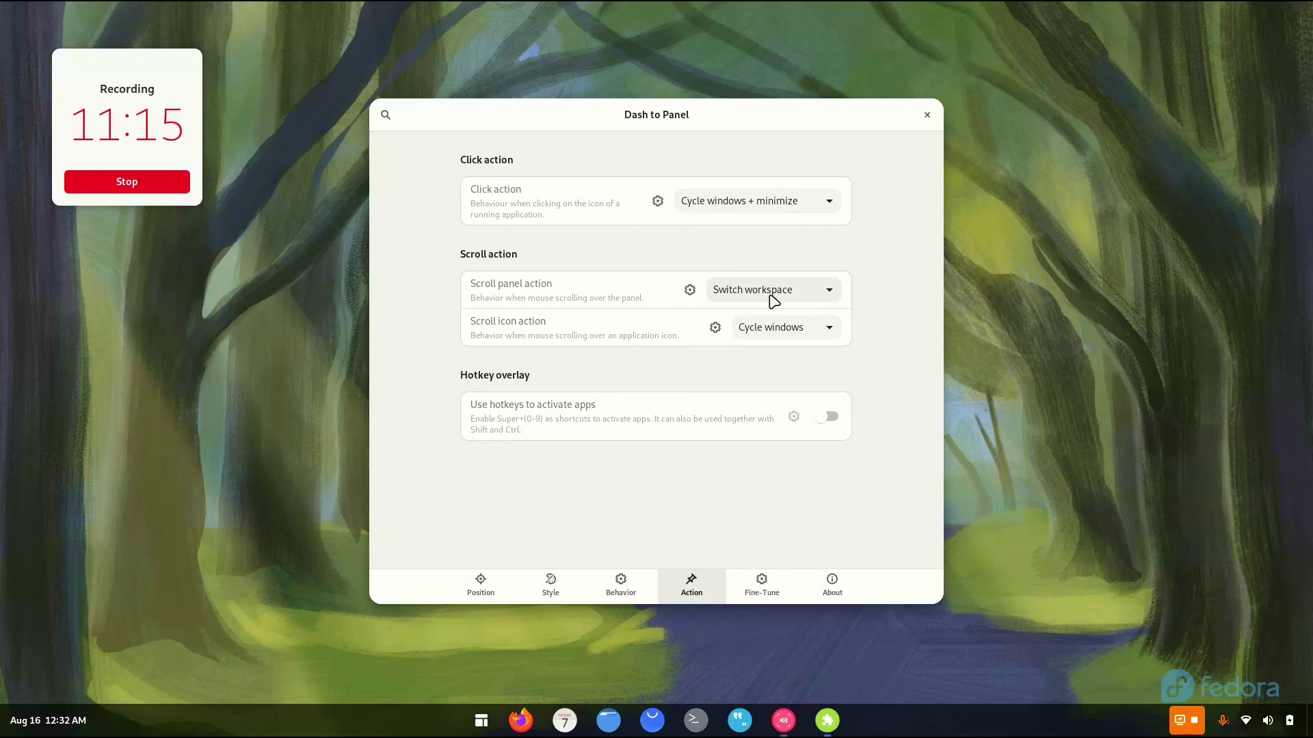
- Review Dash to Panel's Fine-Tune and Position settings, then close its settings window
scroll(357, 715, down, 1)
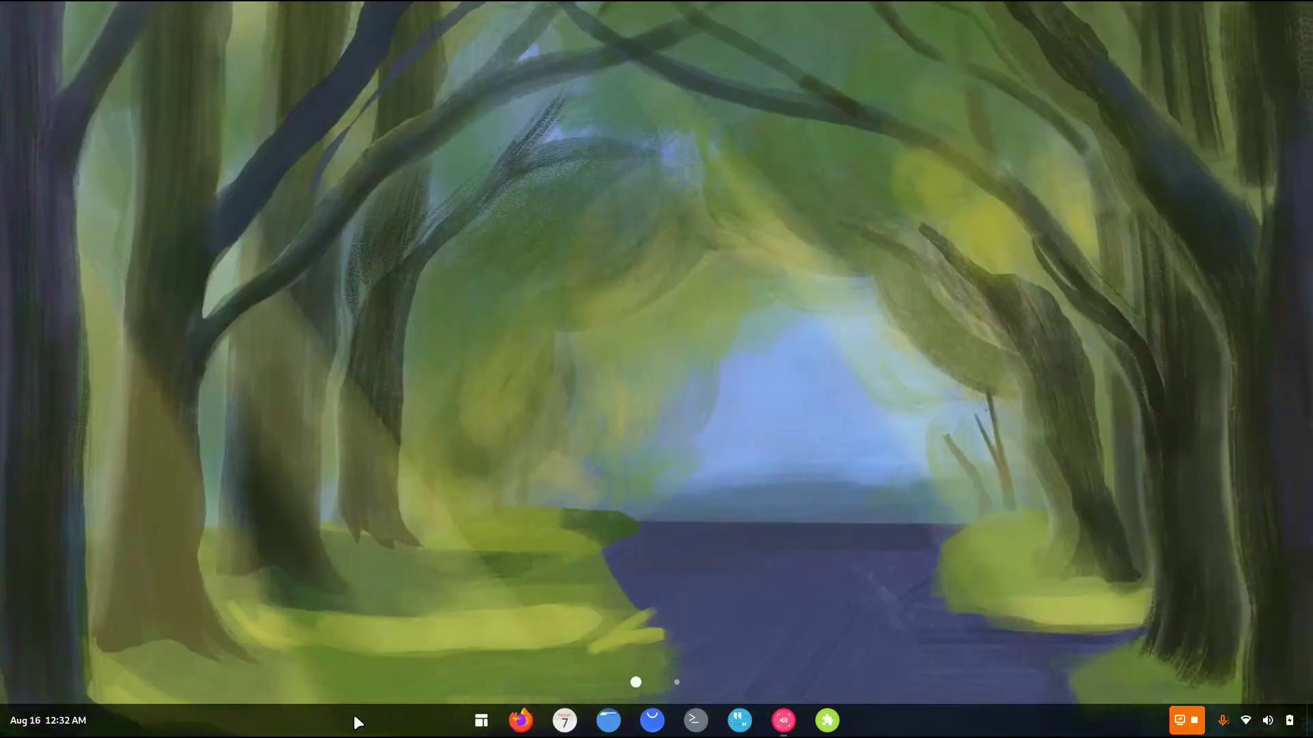
scroll(354, 717, up, 1)
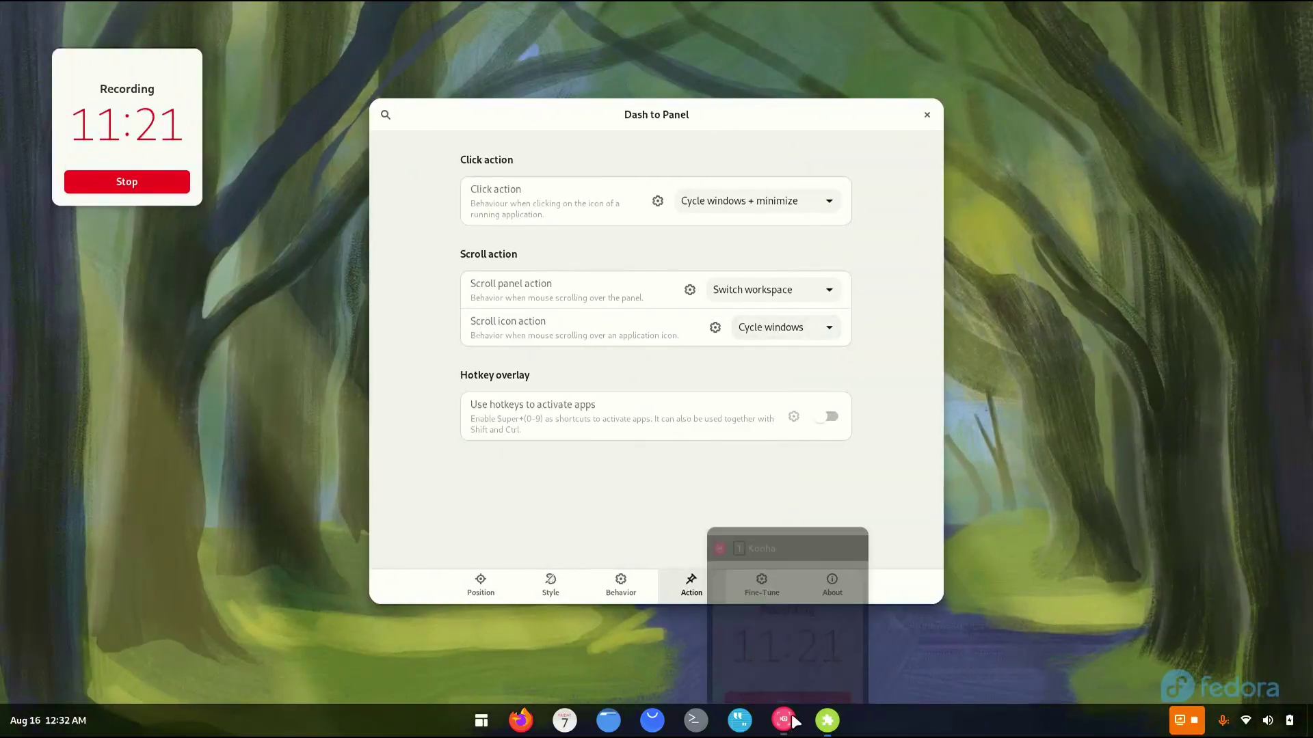
mouse_move(835, 721)
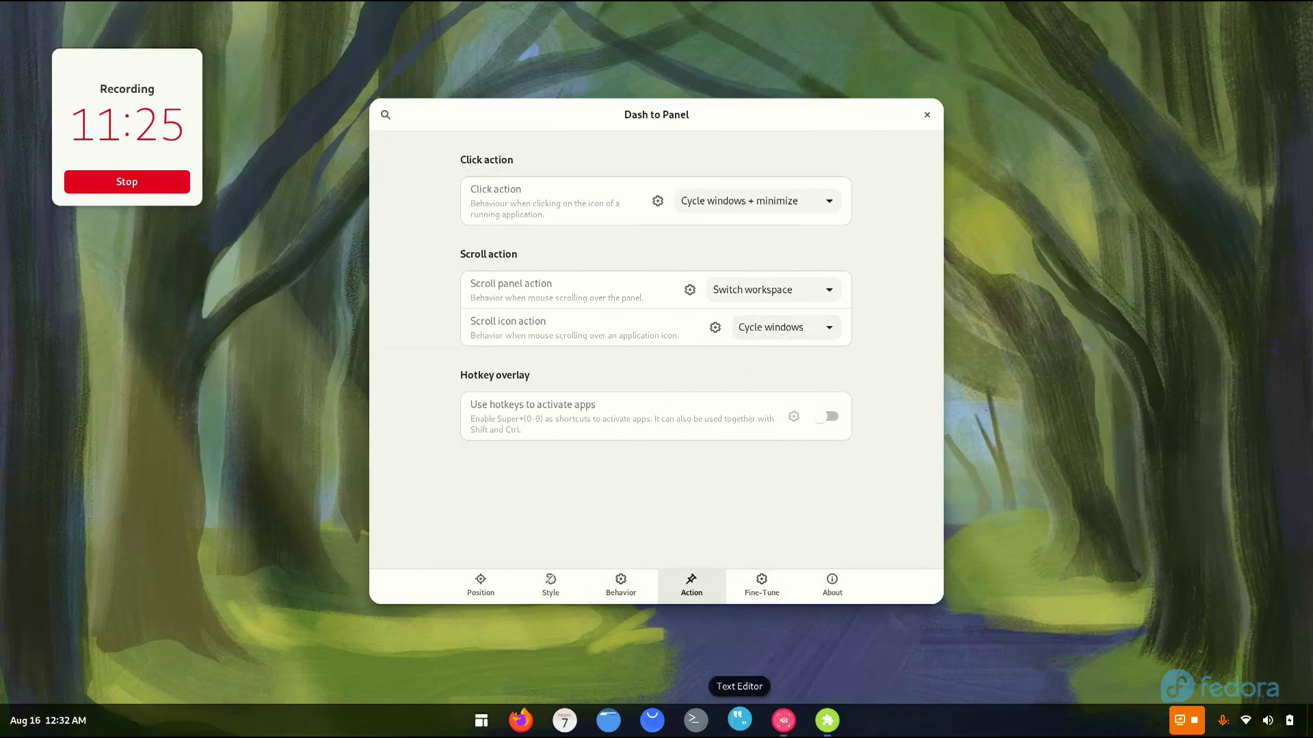
click(769, 578)
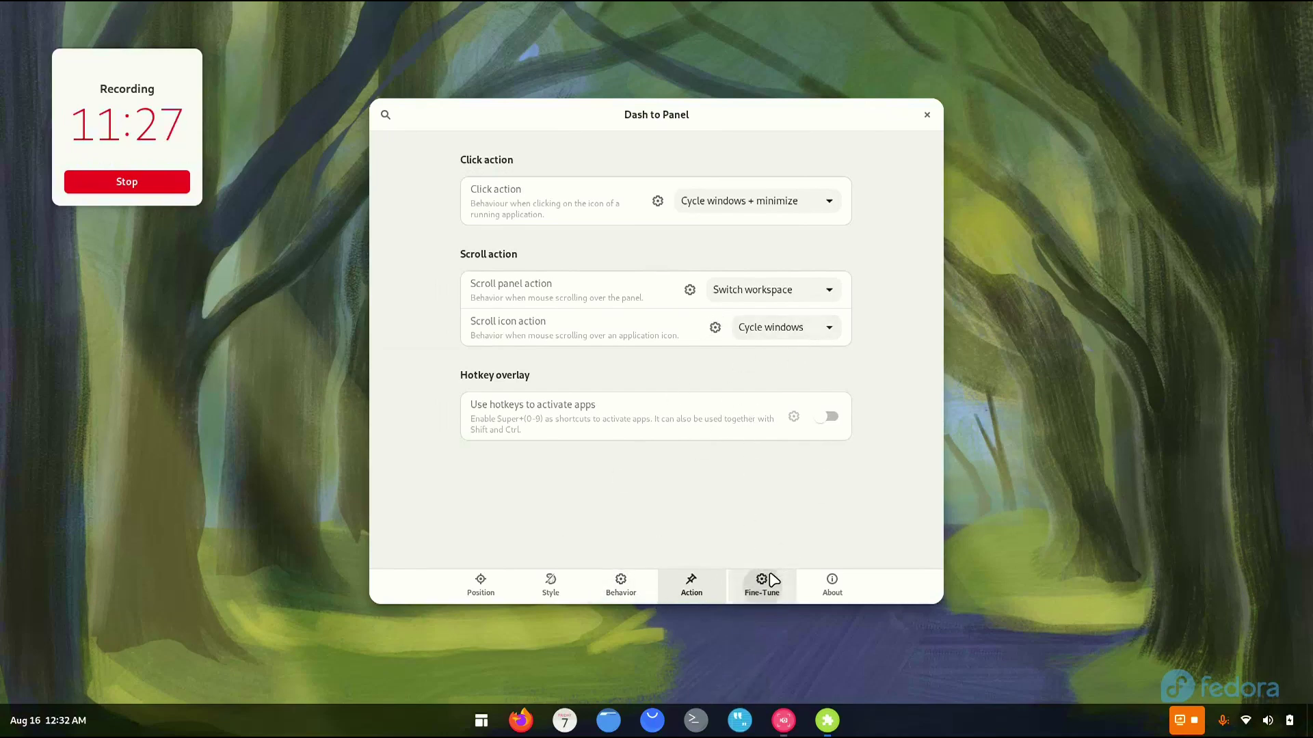
scroll(424, 360, down, 5)
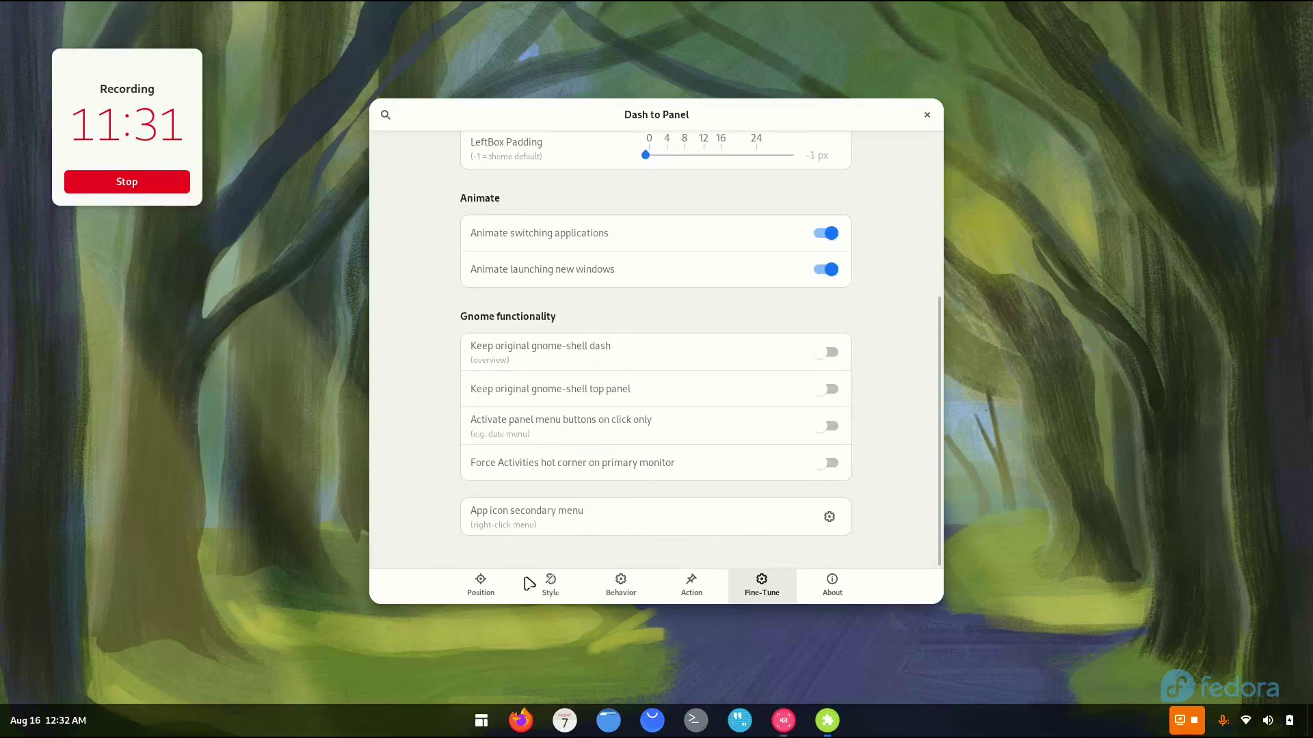
click(485, 587)
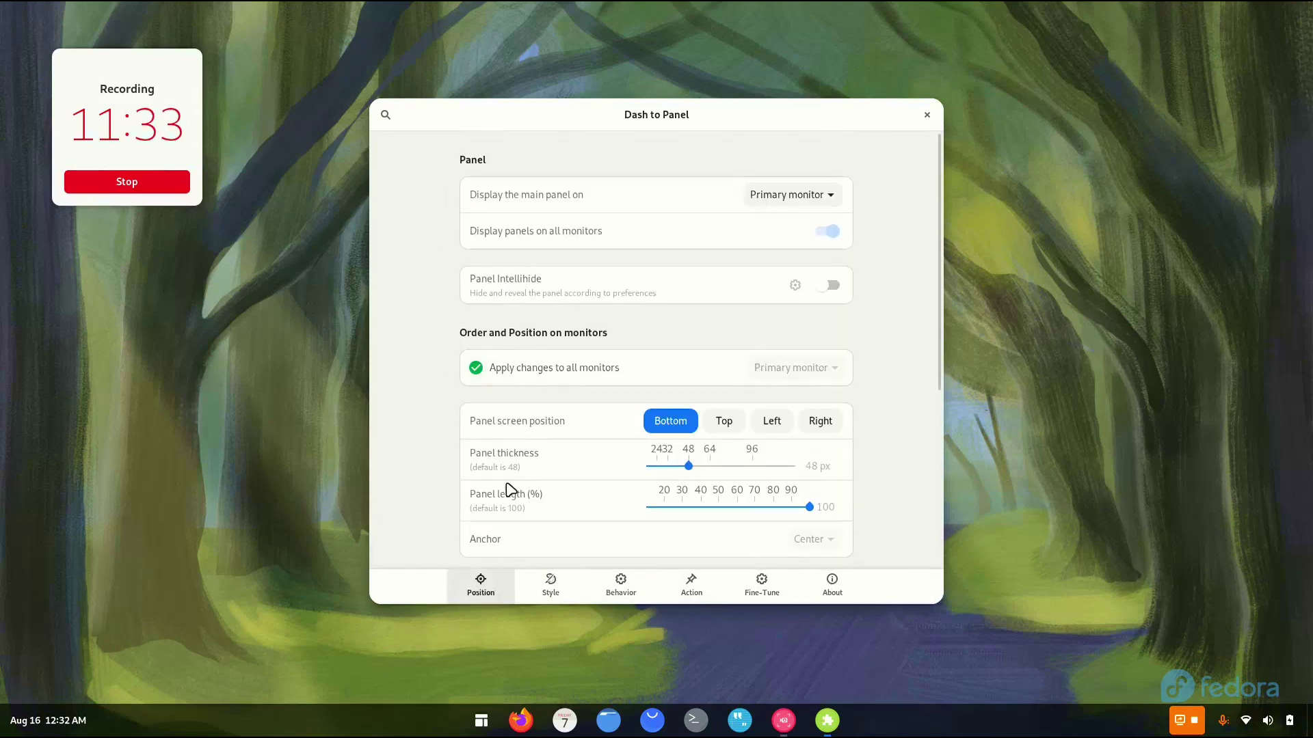
click(926, 114)
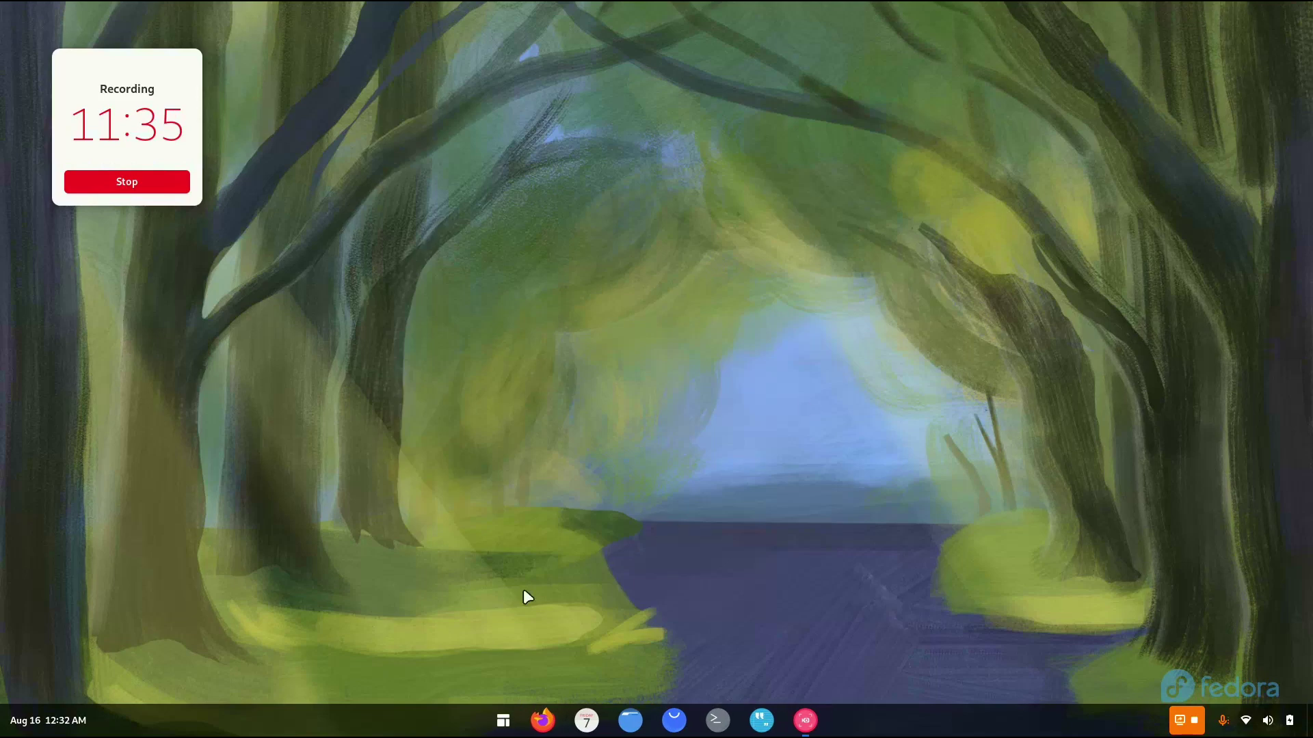
- Open ArcMenu Settings from the menu button and go to Menu > Menu Layout
right_click(513, 708)
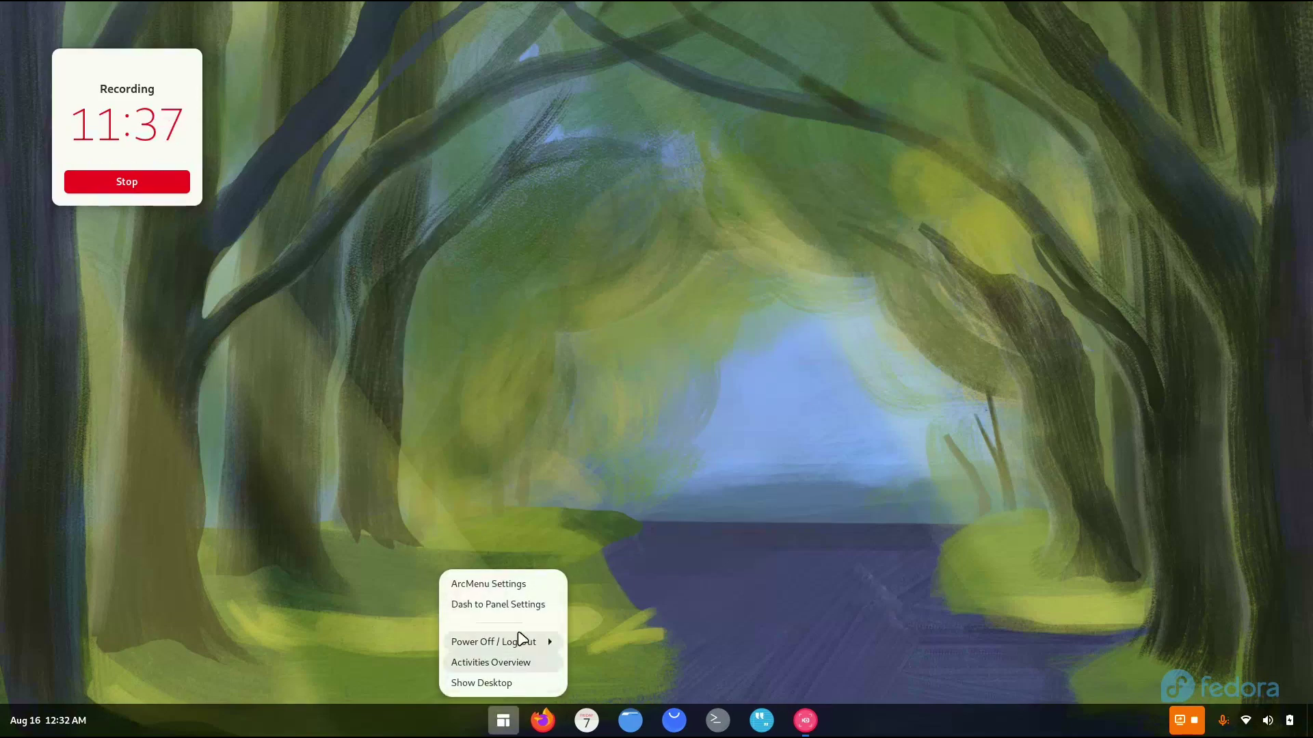
click(516, 585)
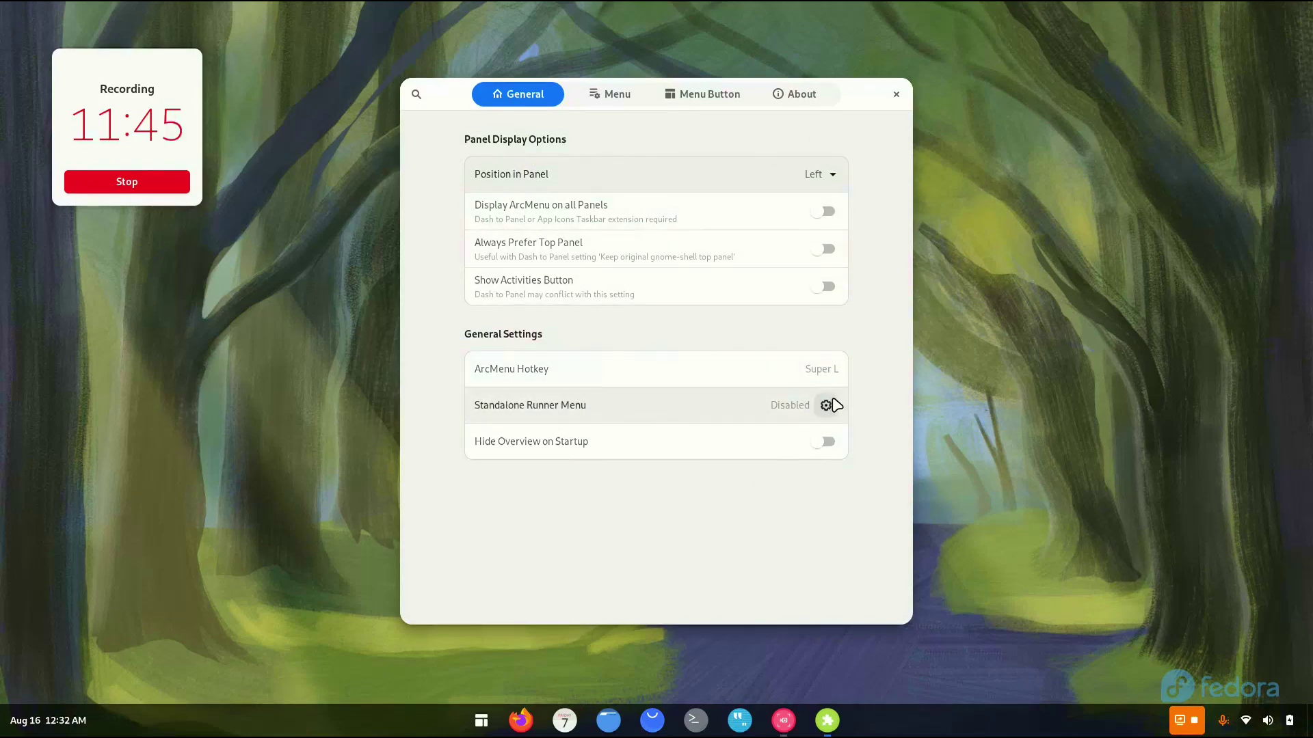
click(628, 94)
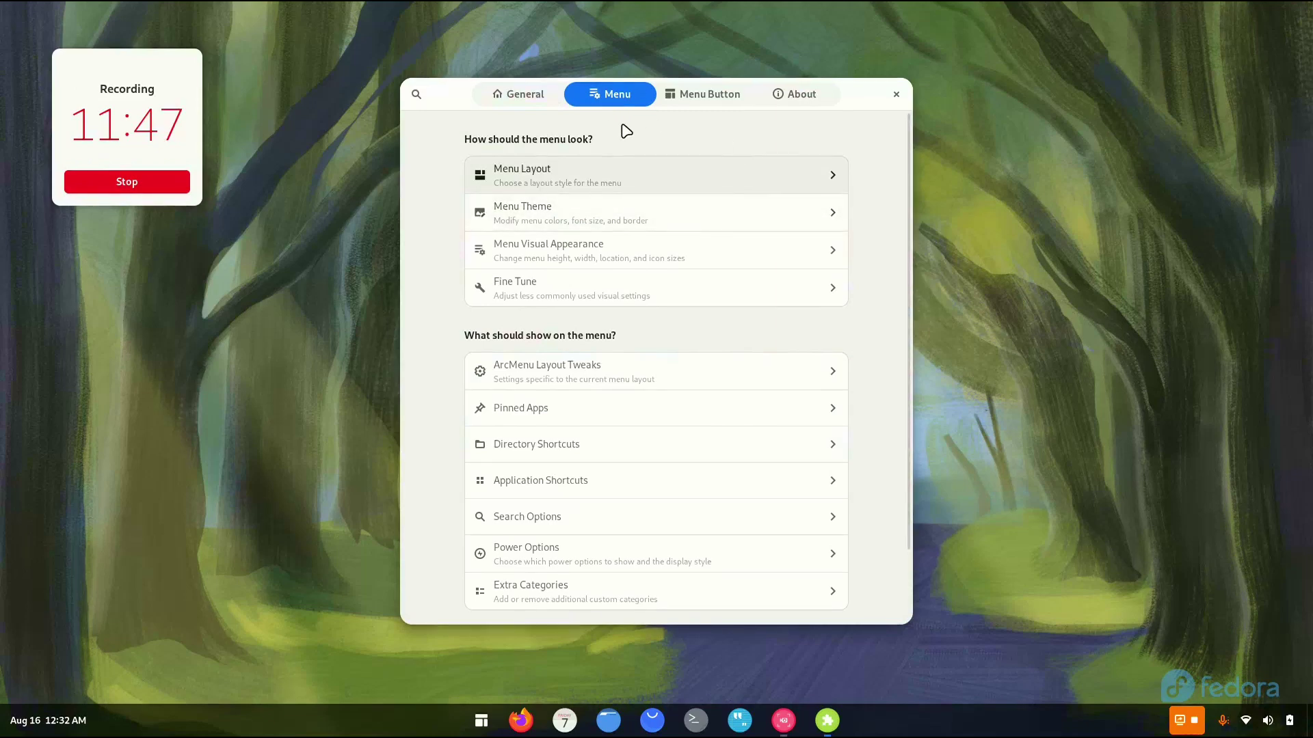
click(632, 179)
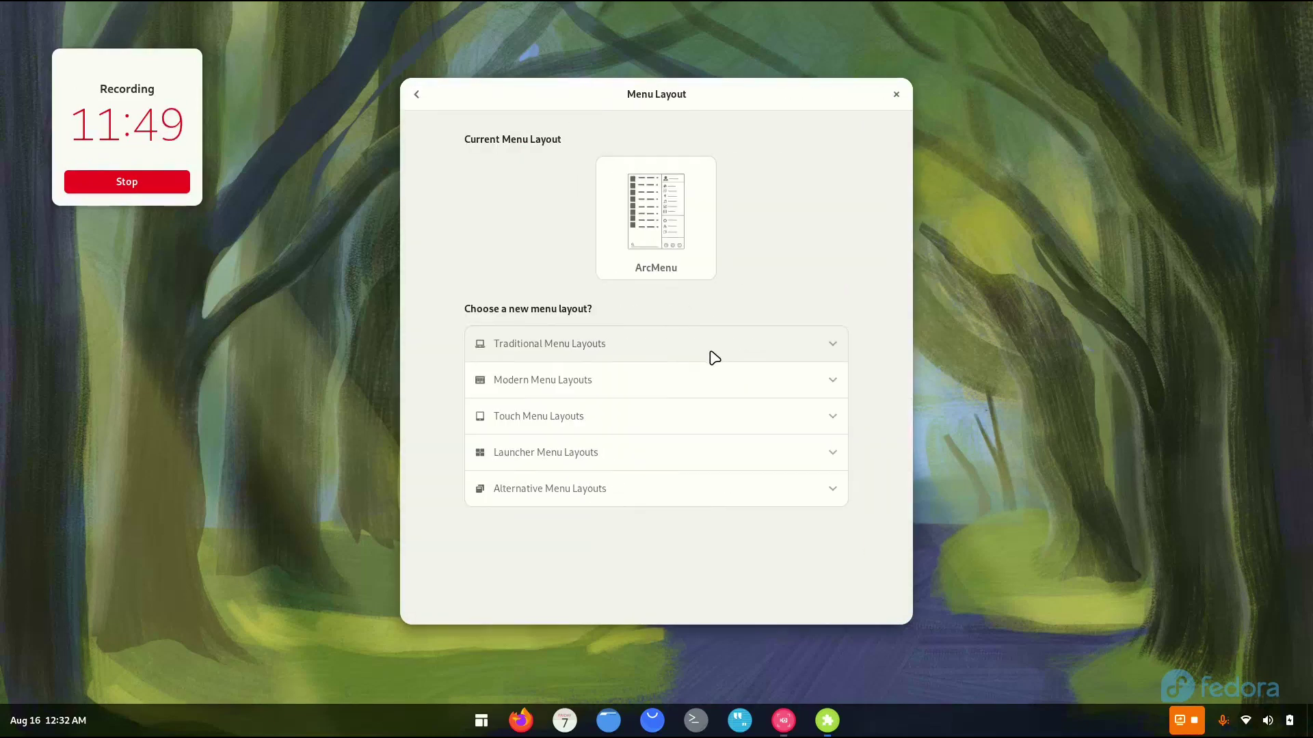
- Expand the Alternative, Launcher, Touch and Modern Menu Layouts groups
click(666, 490)
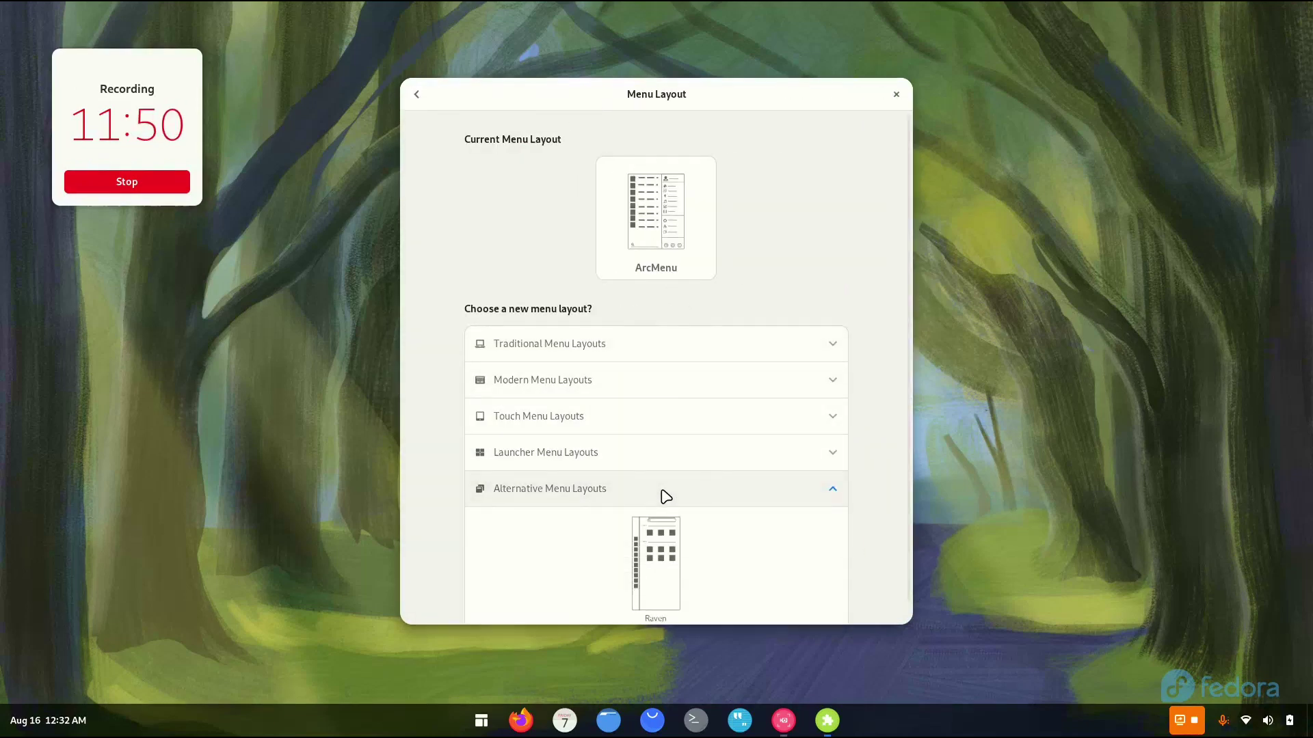
click(679, 432)
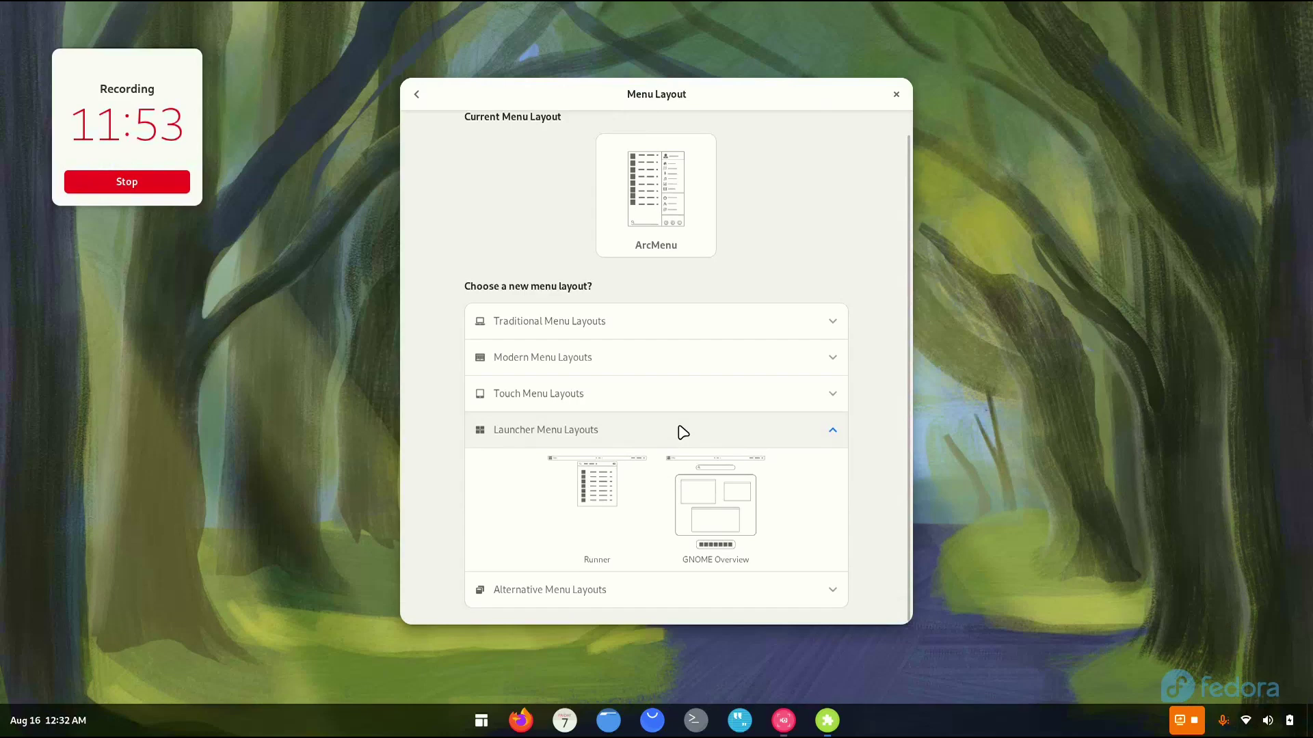
click(687, 400)
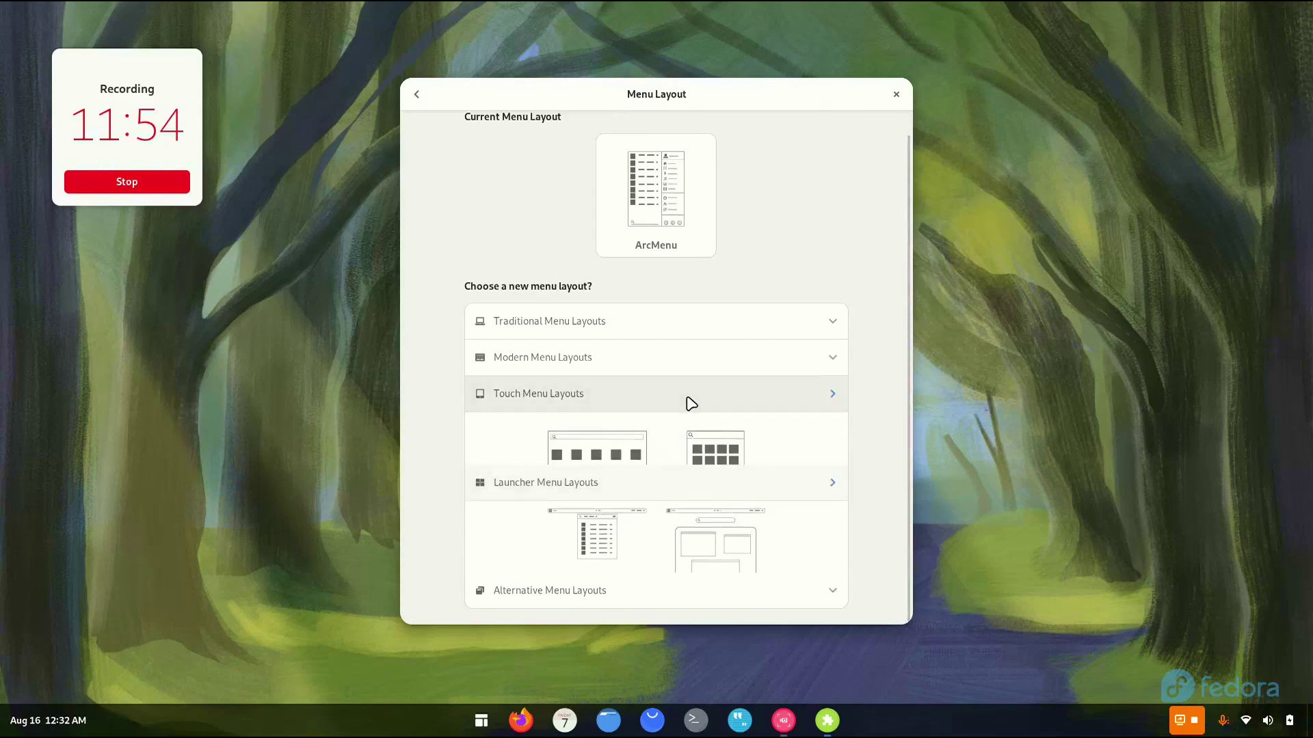
click(693, 367)
scroll(693, 368, down, 5)
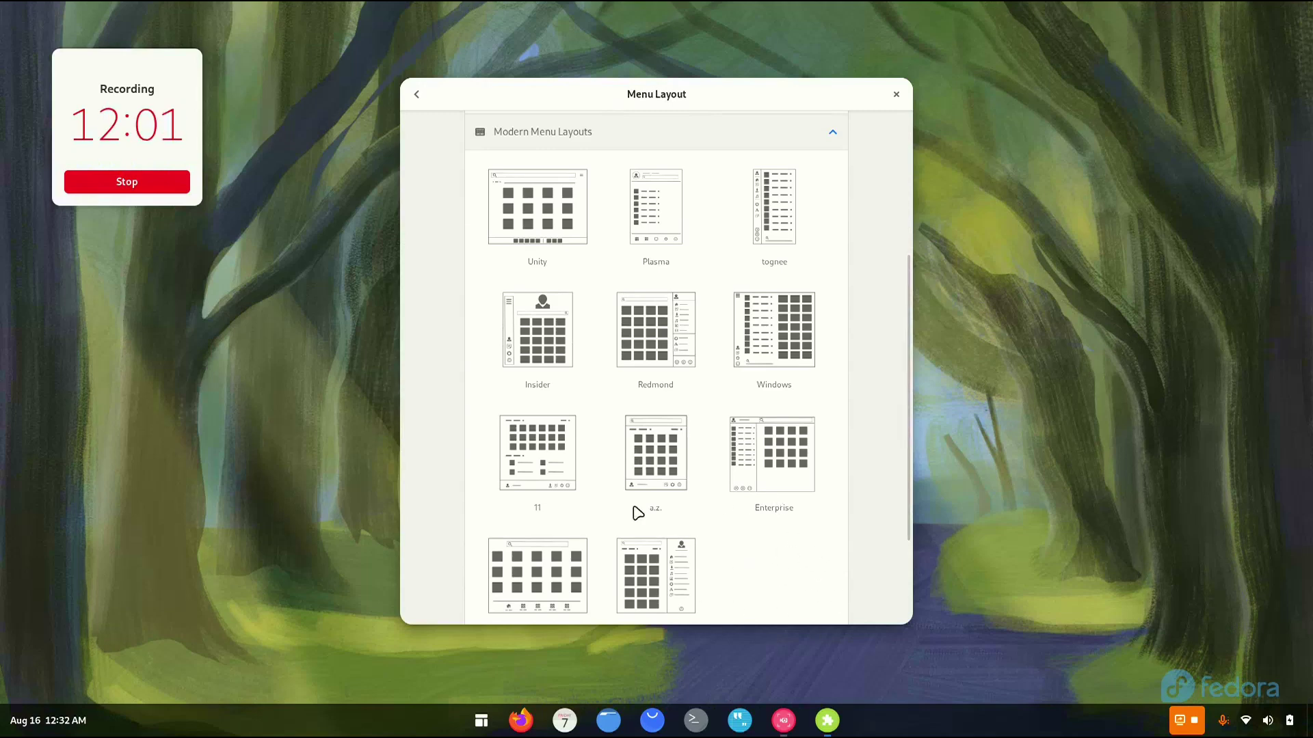
- Apply the a.z. menu layout and preview the app menu
scroll(760, 586, down, 2)
scroll(750, 515, up, 2)
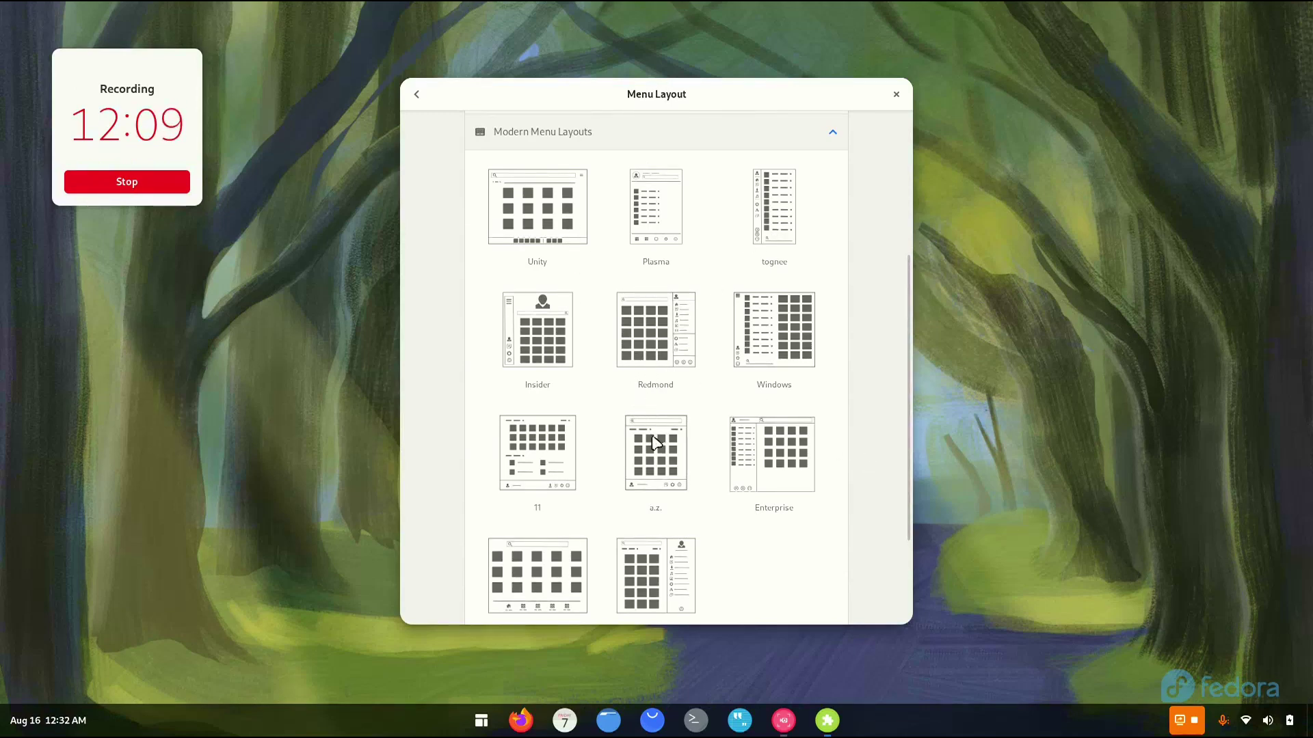
click(662, 473)
click(482, 723)
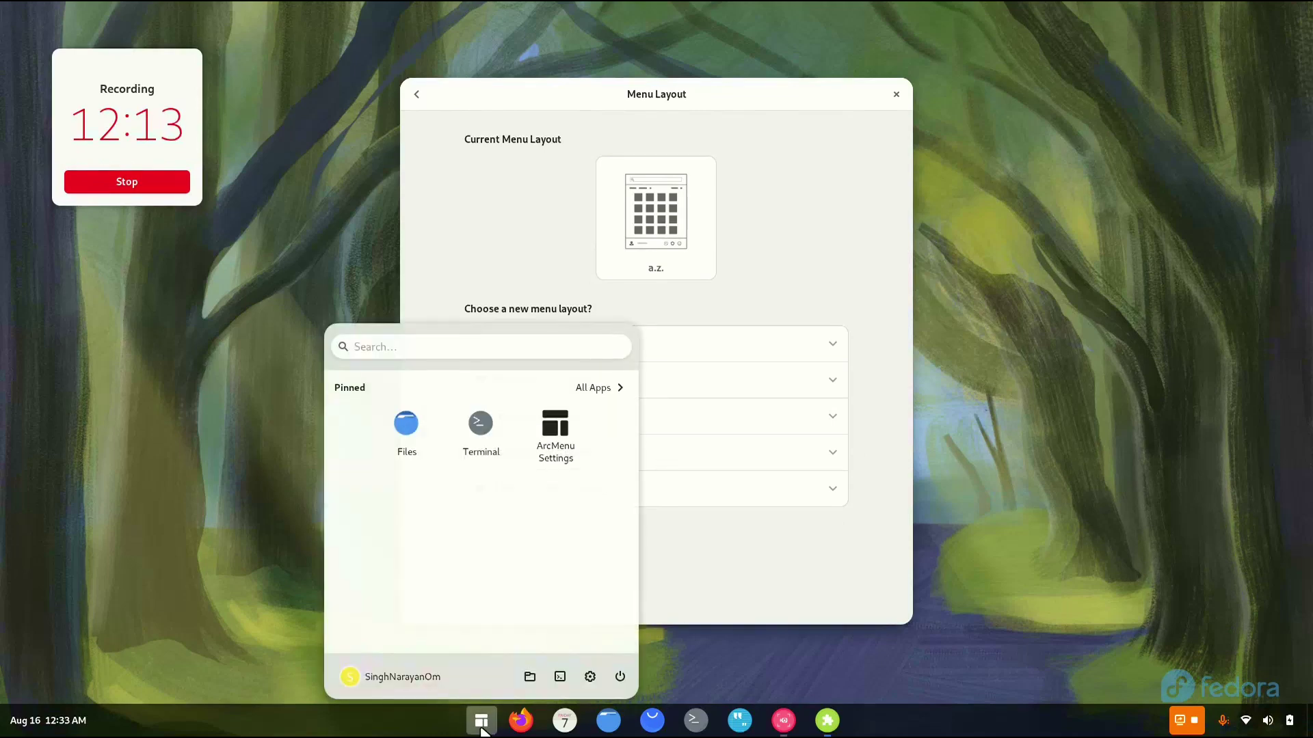
click(481, 723)
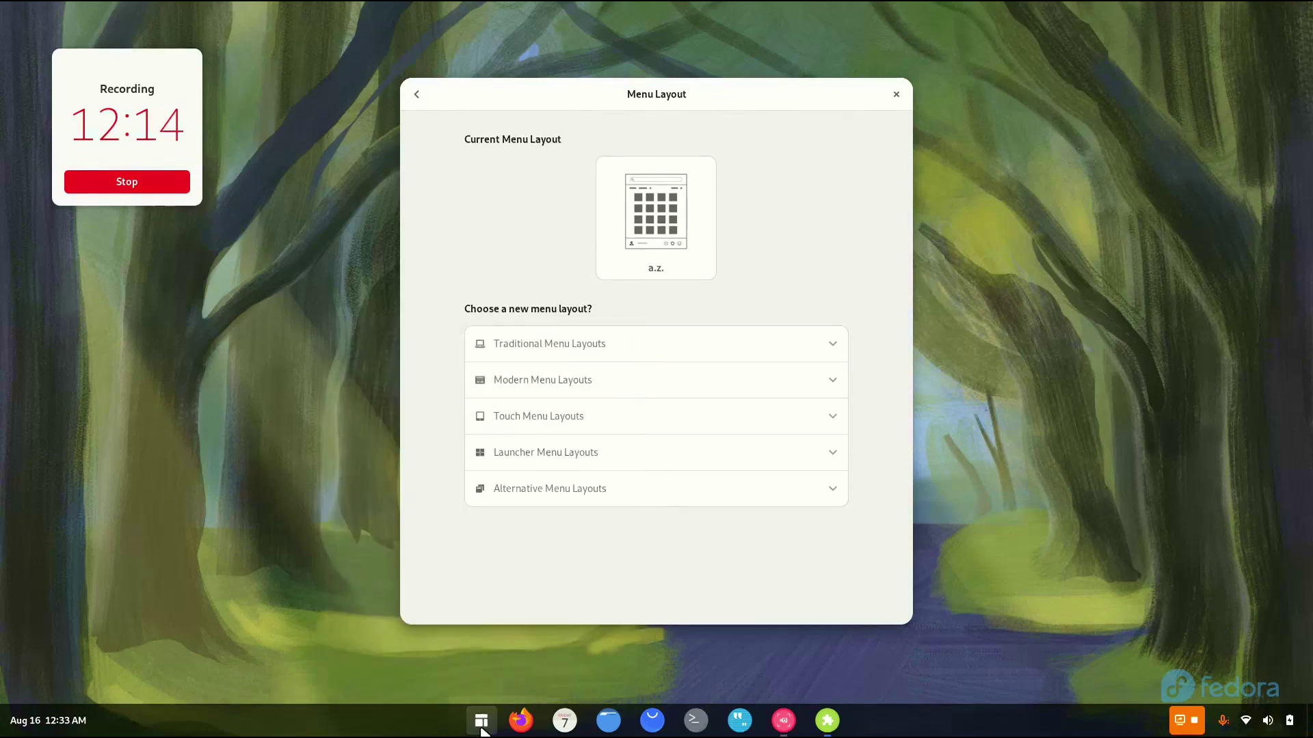
- Expand the Modern Menu Layouts group and apply the Insider layout
click(621, 351)
click(622, 351)
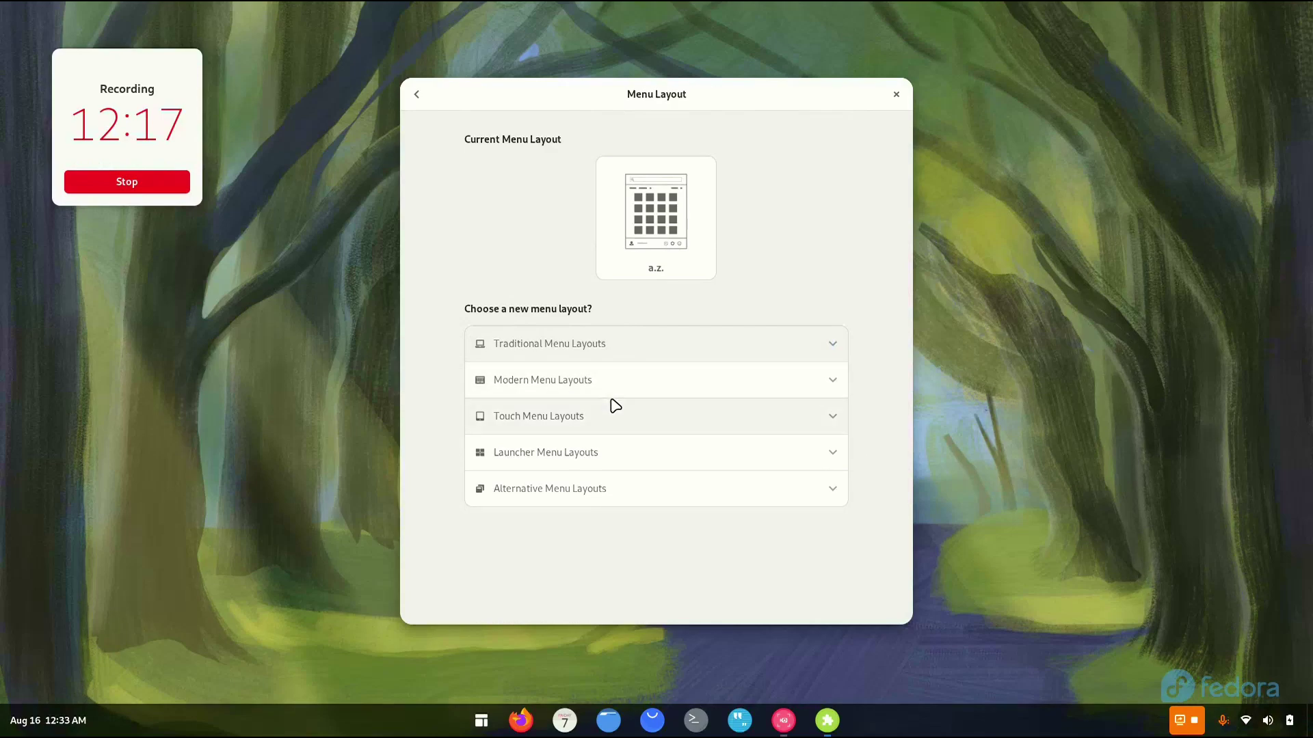
click(618, 388)
scroll(564, 506, down, 3)
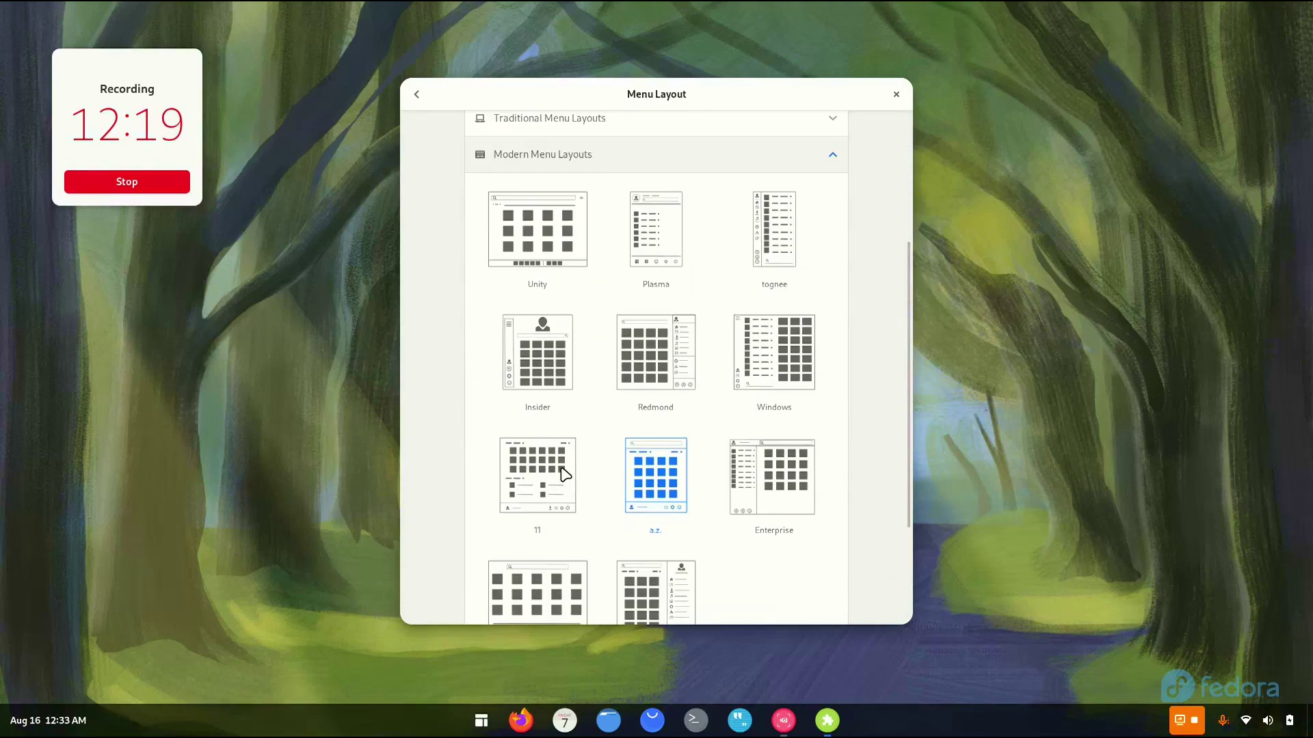
scroll(565, 471, down, 3)
click(544, 349)
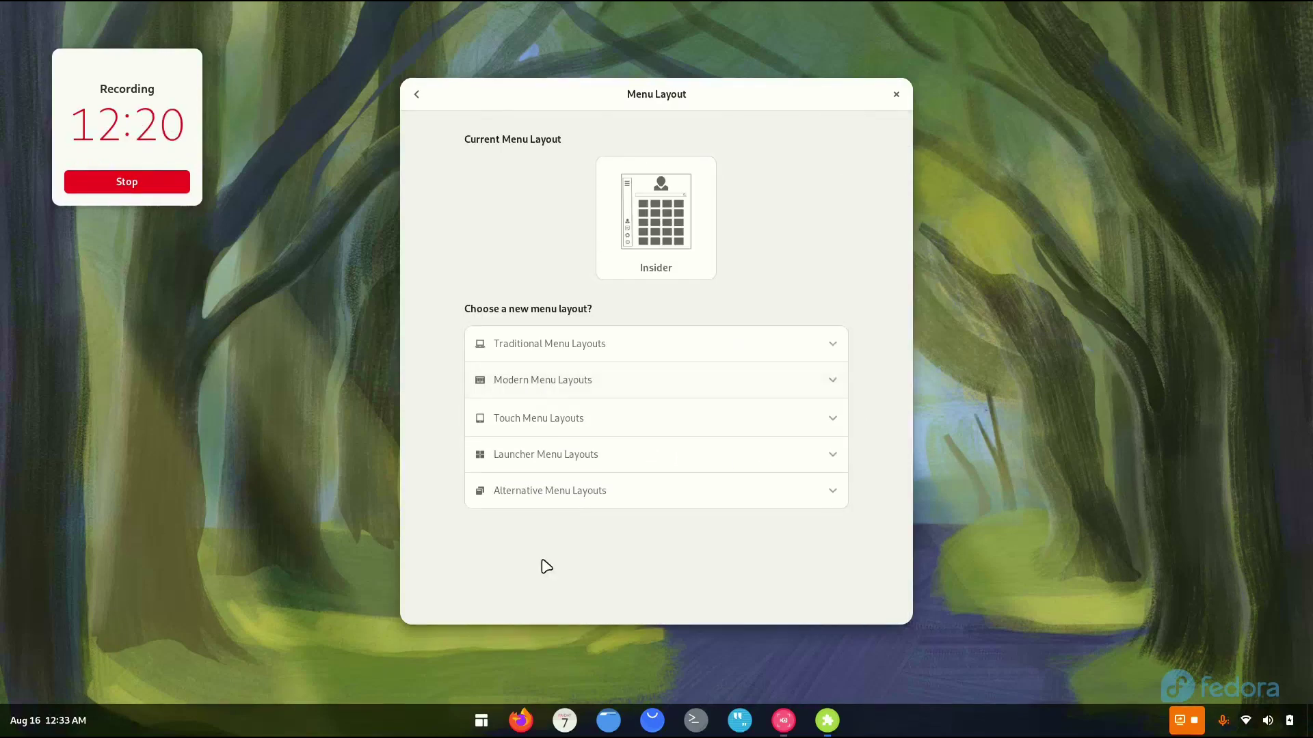
- Preview the Insider app menu, then expand the Touch Menu Layouts group
click(486, 718)
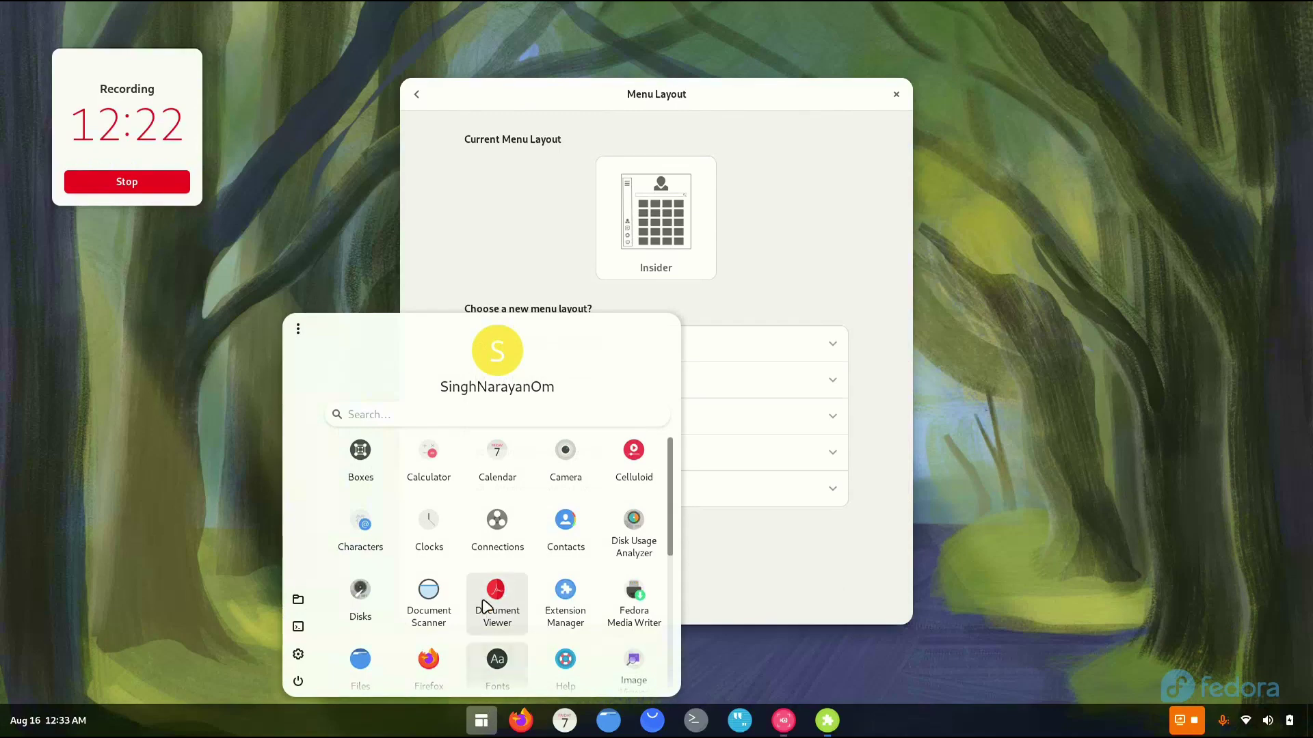
scroll(482, 588, down, 4)
scroll(484, 574, up, 4)
scroll(486, 573, down, 1)
scroll(486, 573, down, 2)
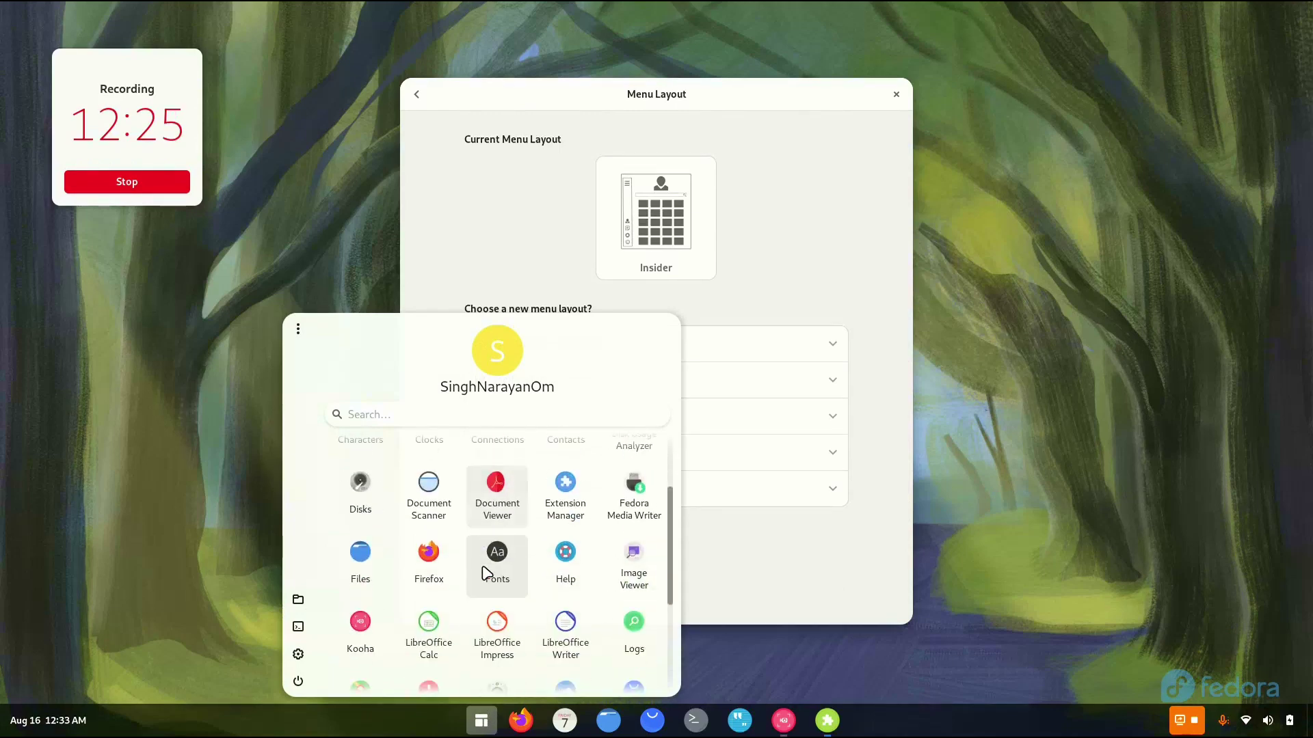
scroll(486, 574, up, 3)
click(482, 720)
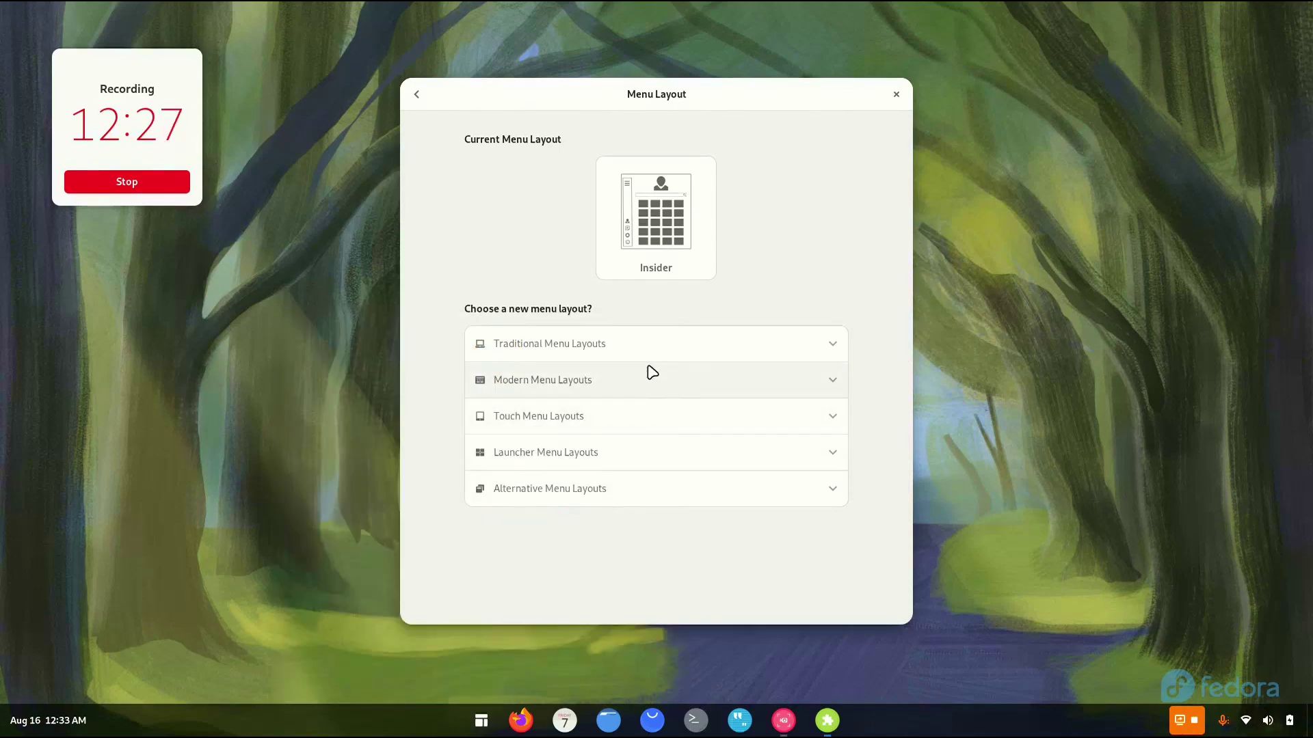
click(638, 417)
- Apply the Sleek layout from Modern Menu Layouts and preview the app menu
click(635, 381)
scroll(636, 384, down, 3)
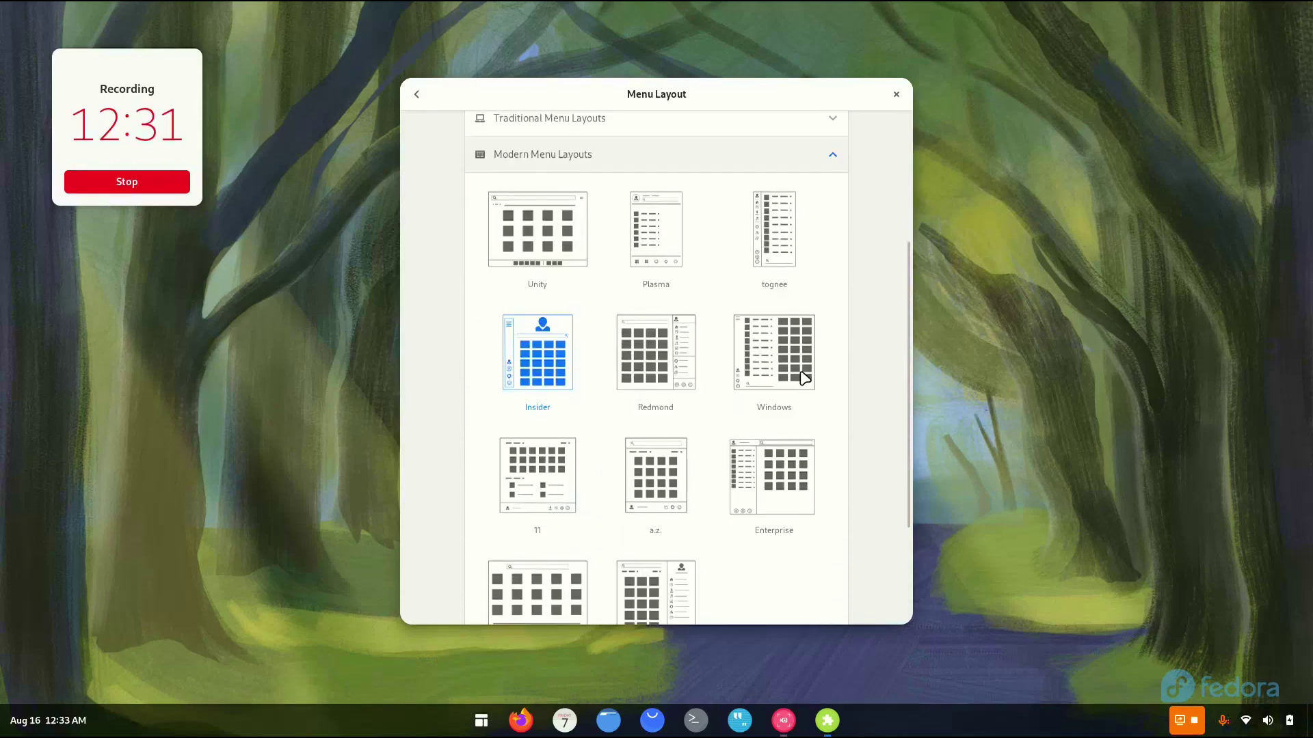
scroll(807, 378, down, 2)
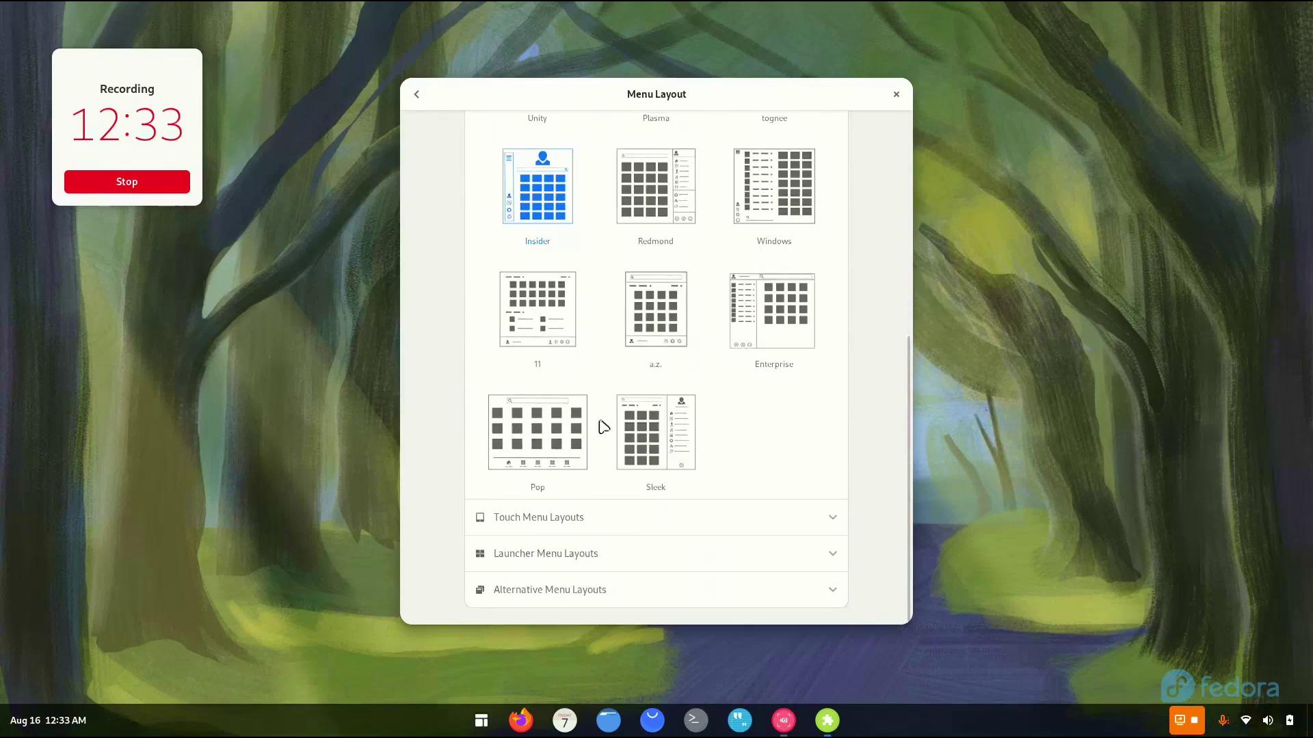
click(674, 437)
click(481, 720)
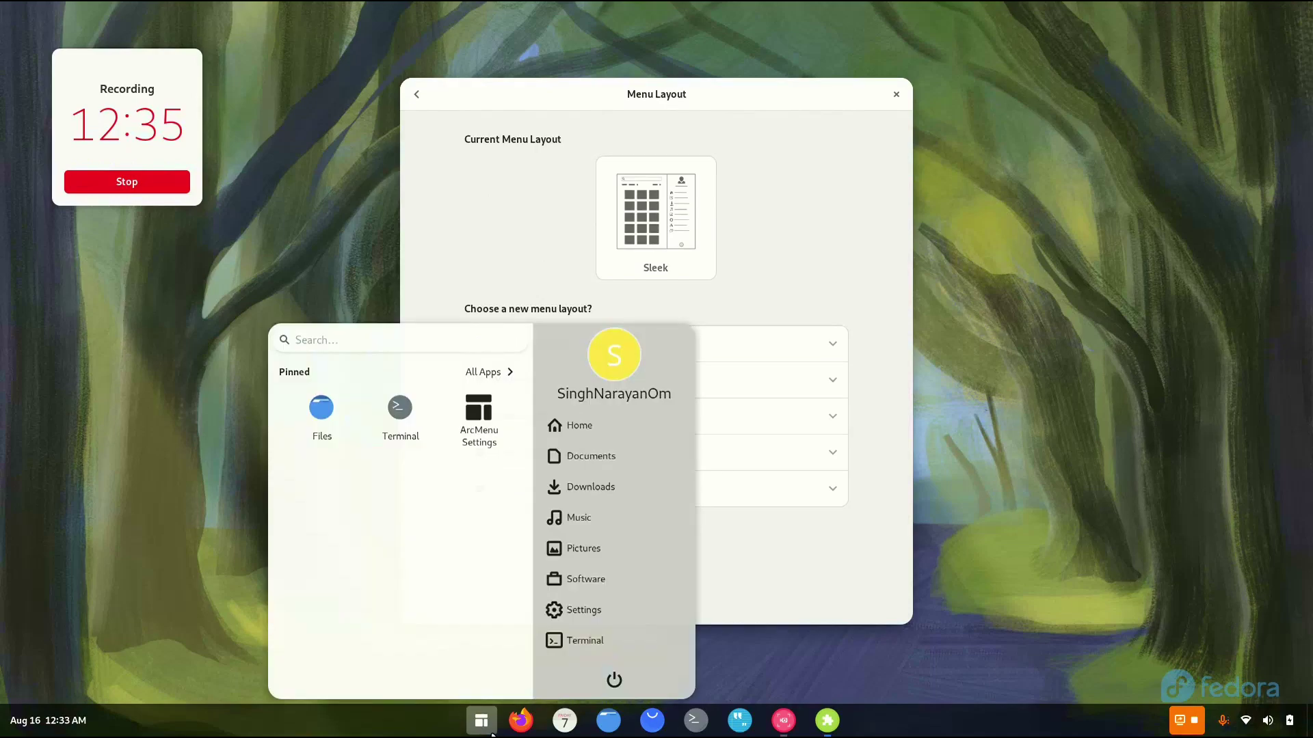
click(491, 732)
click(486, 731)
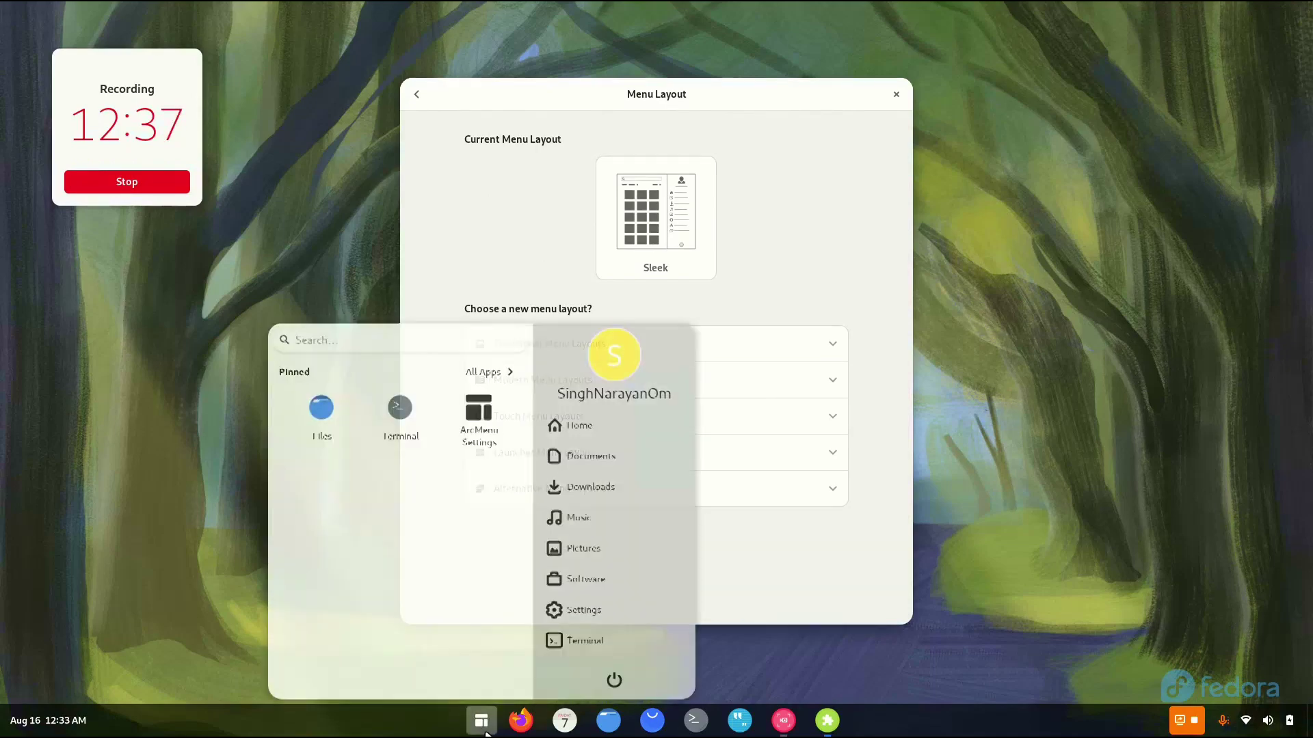
click(486, 732)
- Apply the Insider layout, then the 11 layout, and preview the 11 menu
click(614, 382)
scroll(608, 424, down, 5)
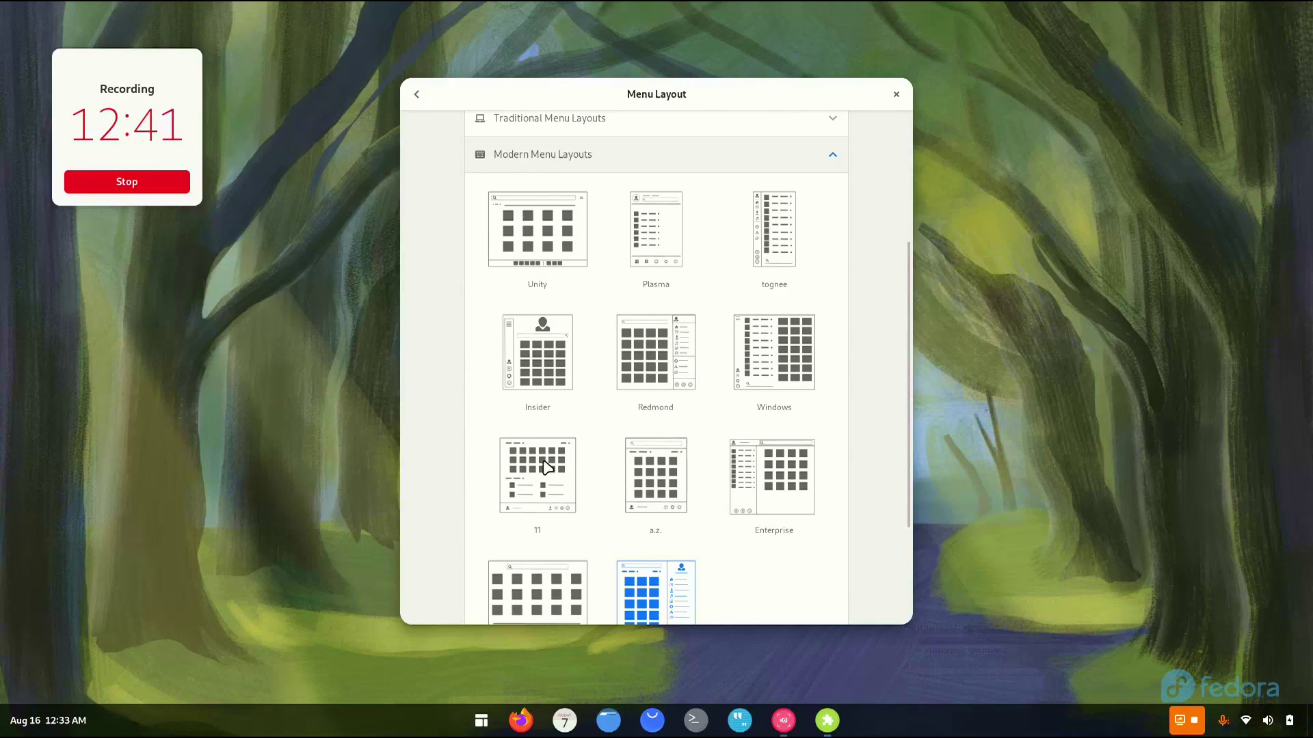
click(509, 343)
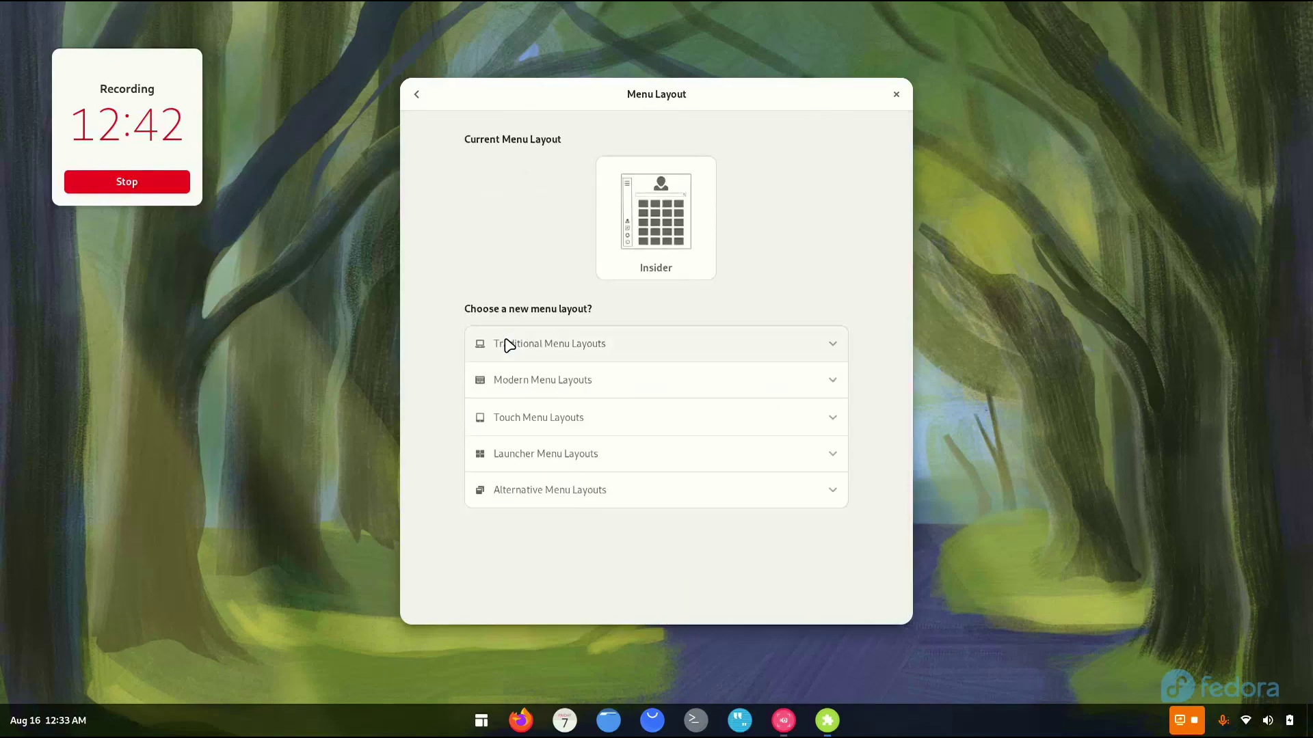
click(537, 383)
scroll(530, 397, down, 3)
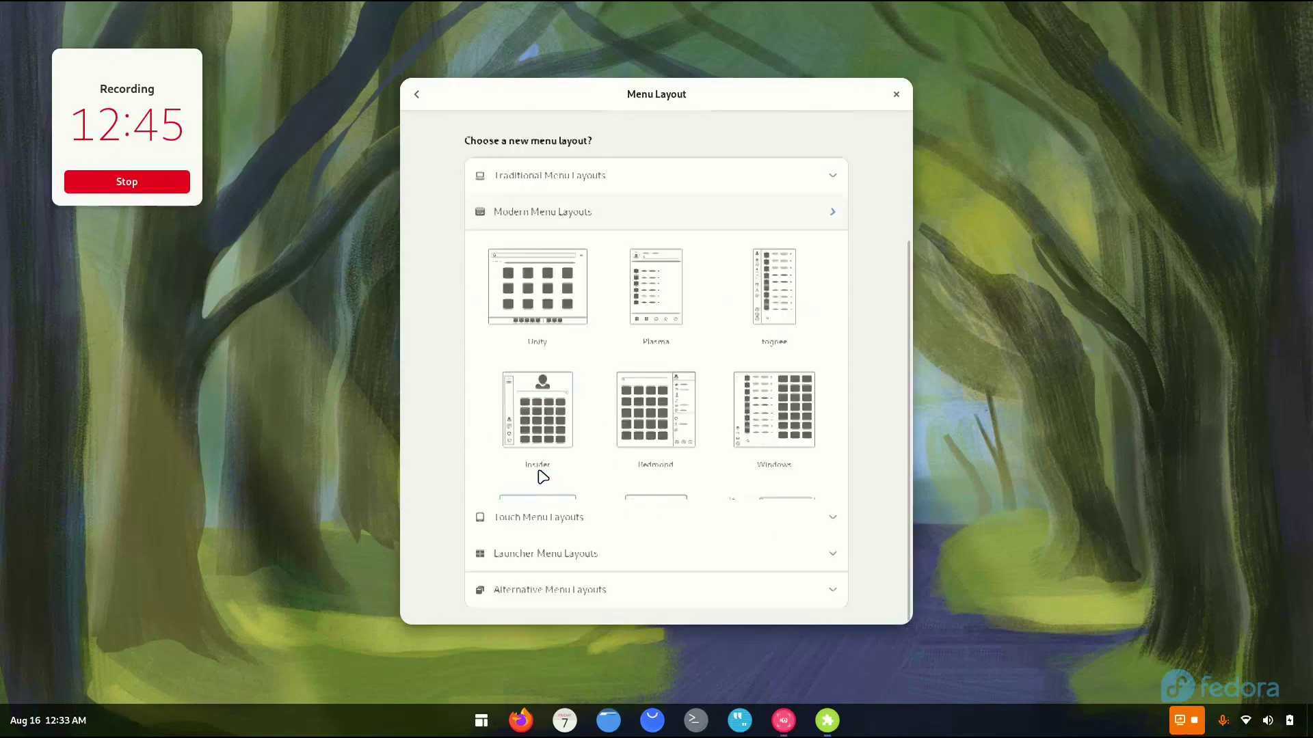
click(540, 434)
click(482, 719)
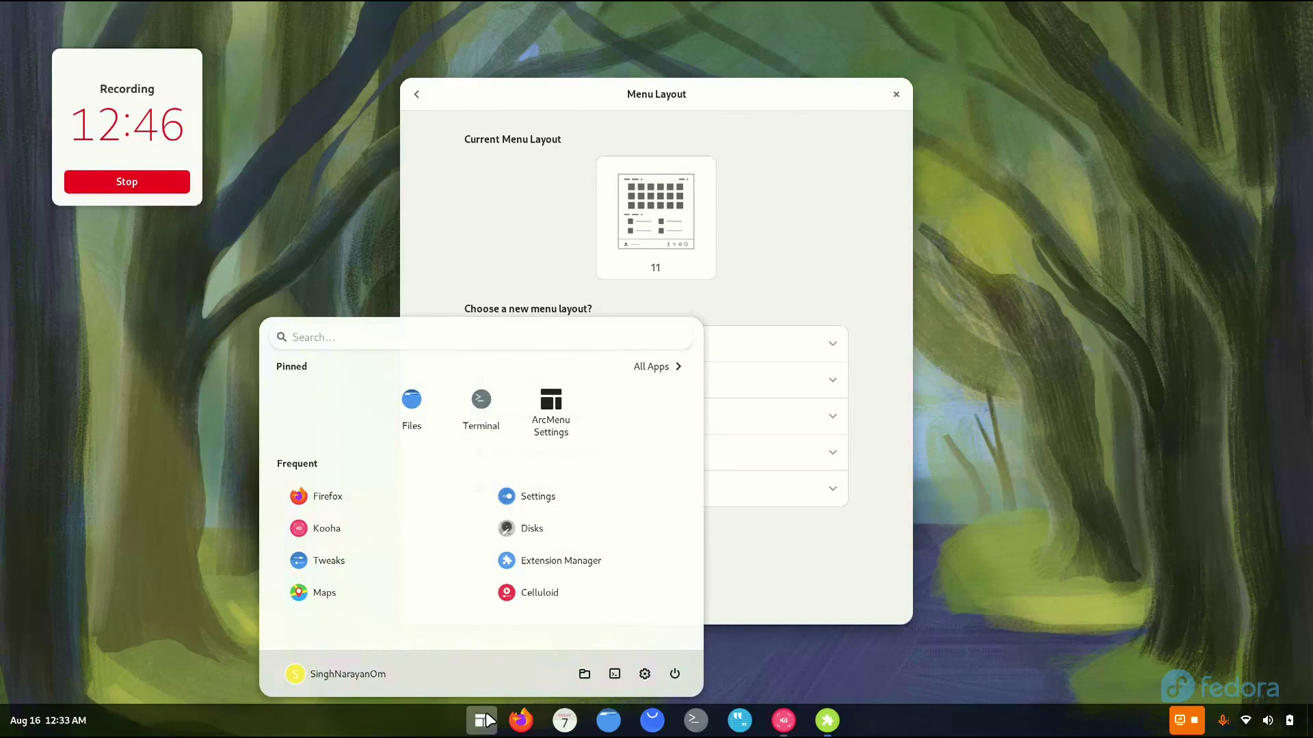
click(482, 720)
- Apply the a.z. layout from Modern Menu Layouts and preview it
click(566, 380)
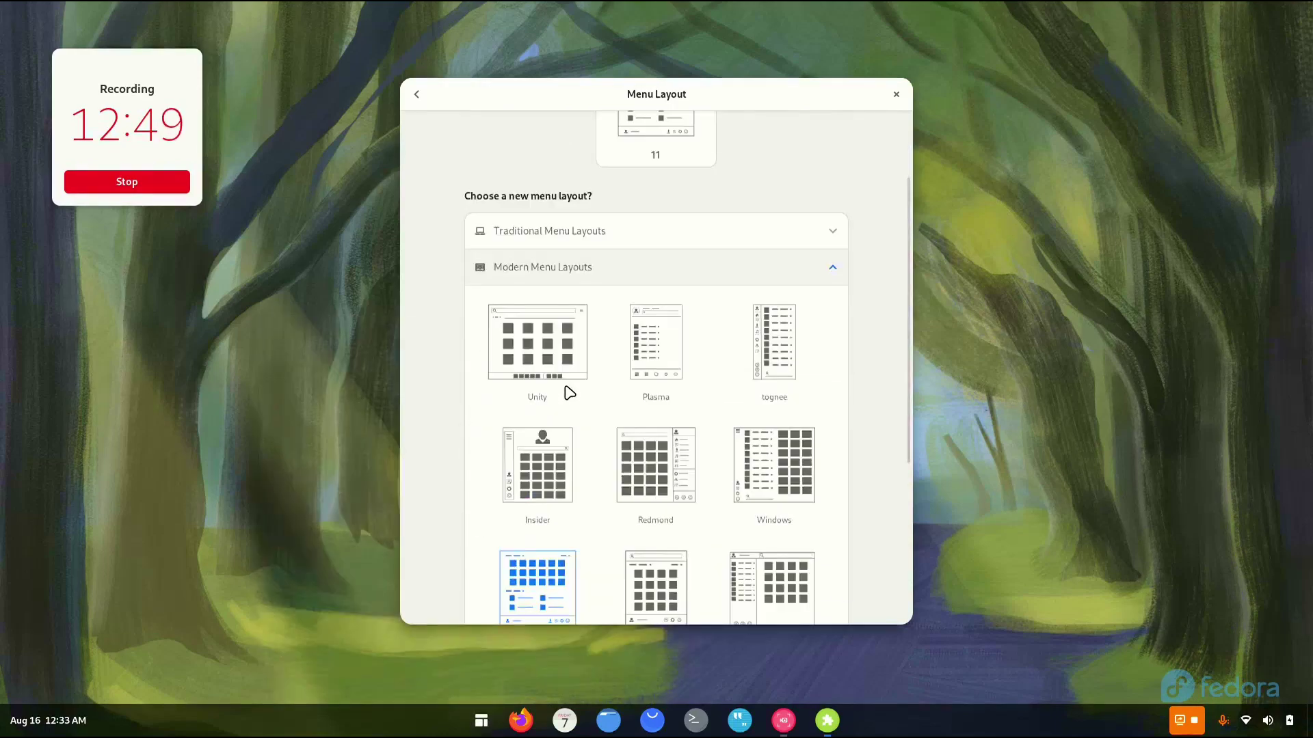
scroll(569, 393, down, 3)
click(636, 438)
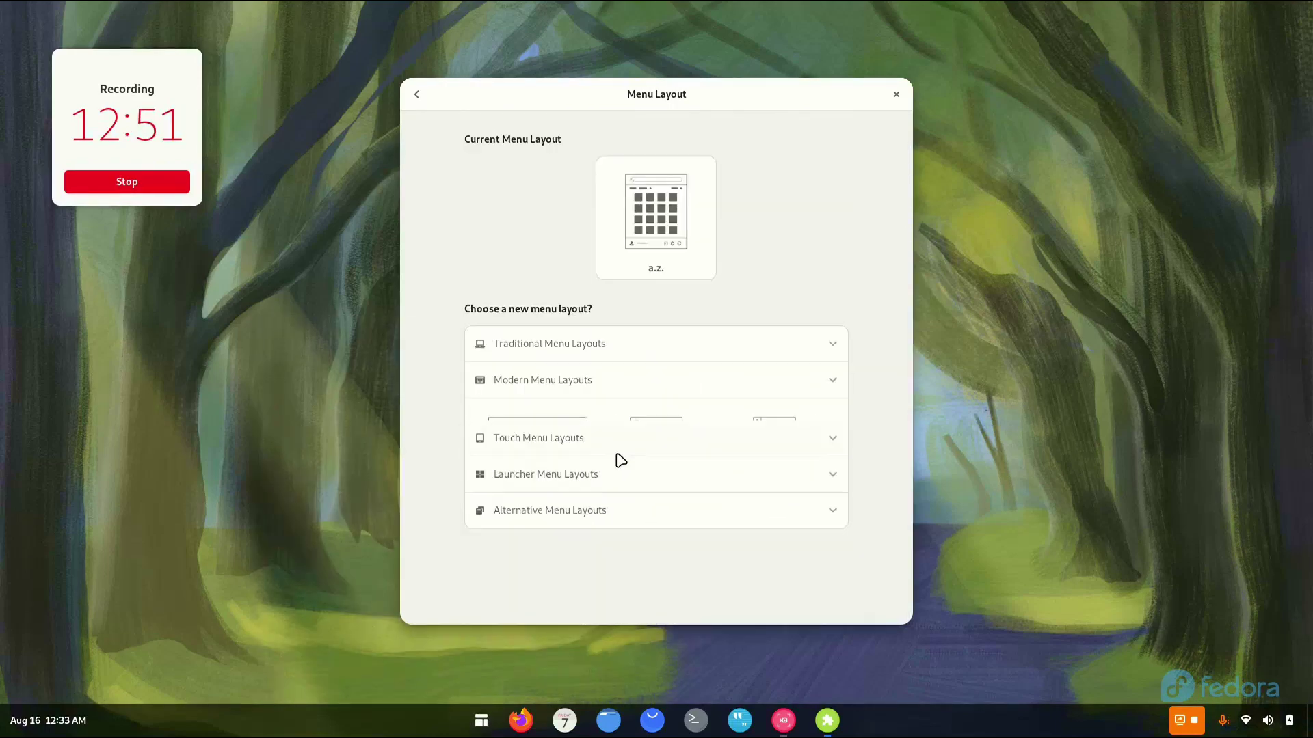
click(494, 720)
click(493, 719)
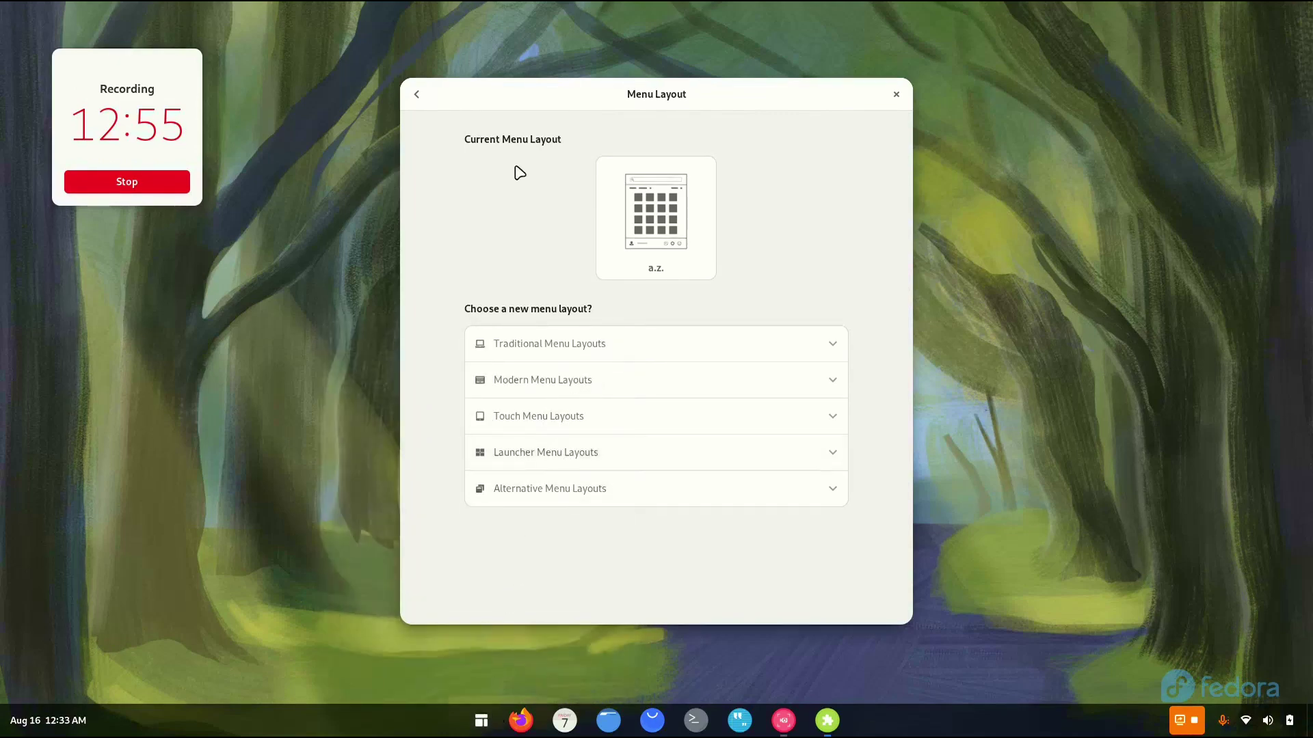
- In Menu Theme, turn on Override Theme and preview the Light Blue preset
click(417, 95)
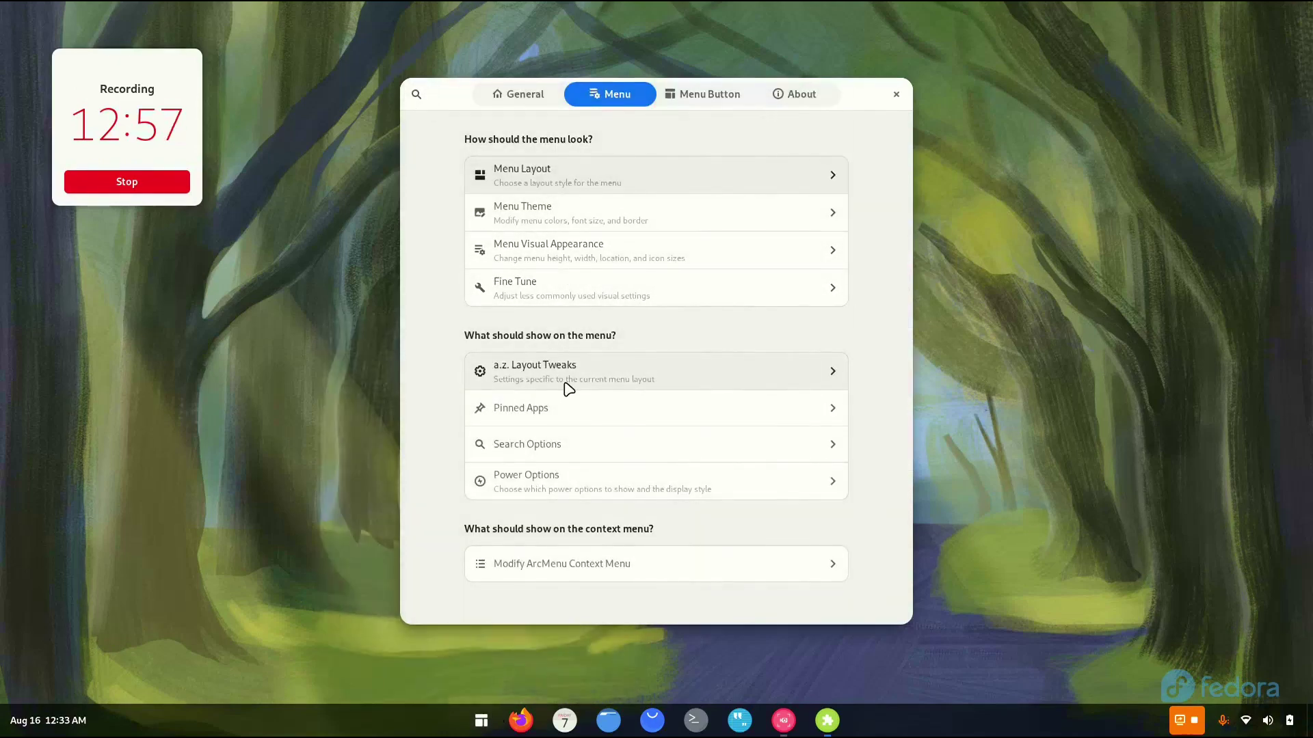
click(576, 220)
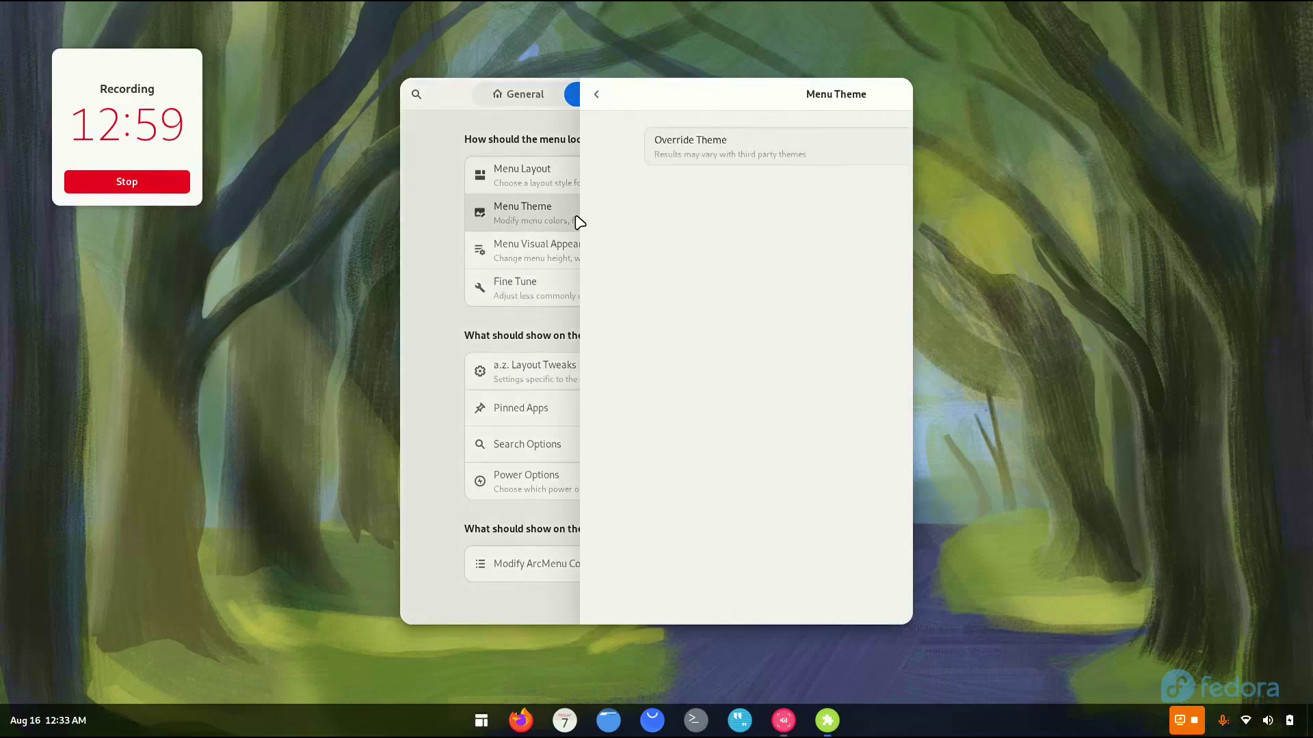
click(821, 145)
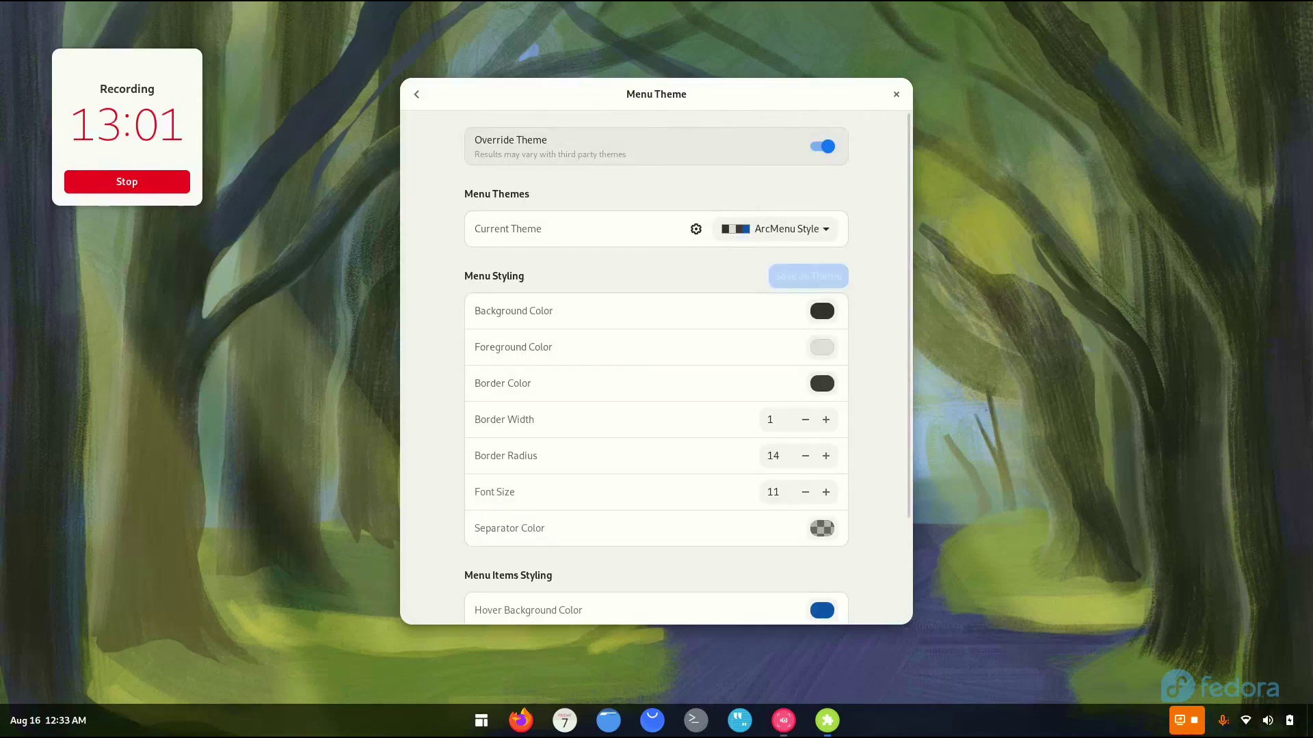
click(479, 722)
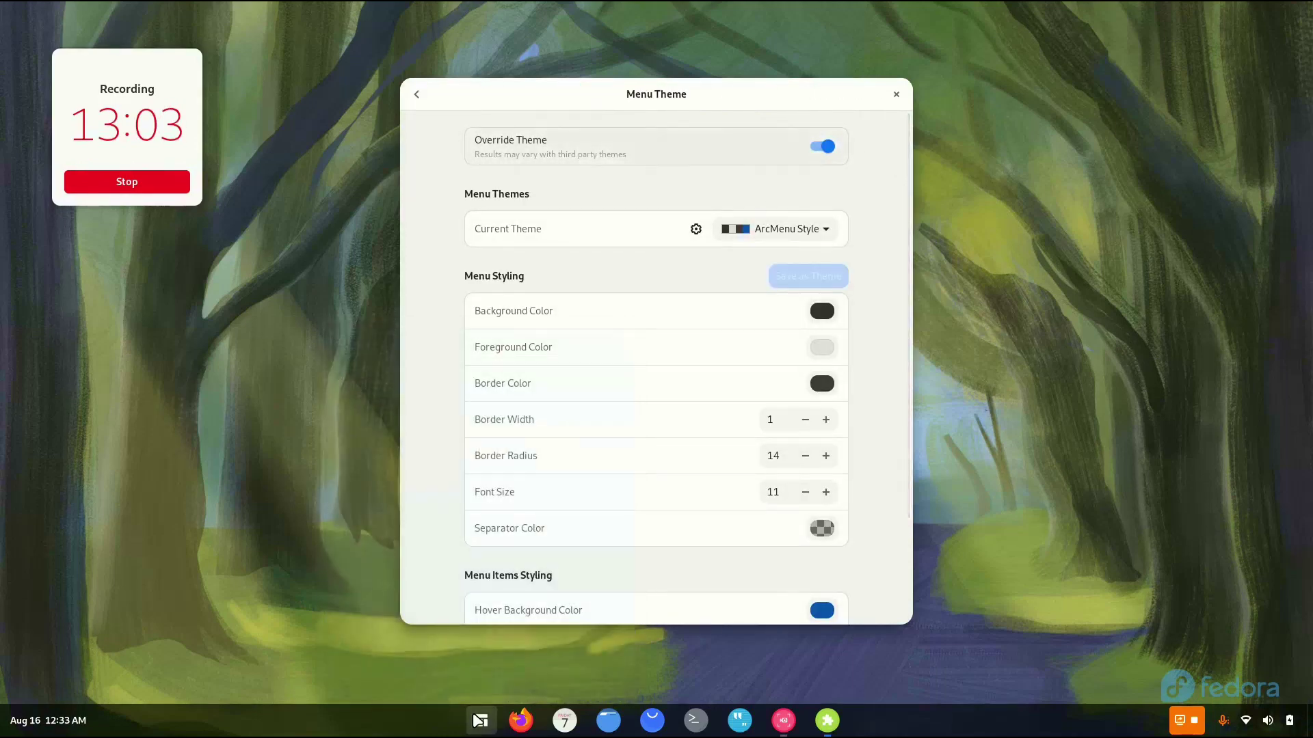
click(812, 230)
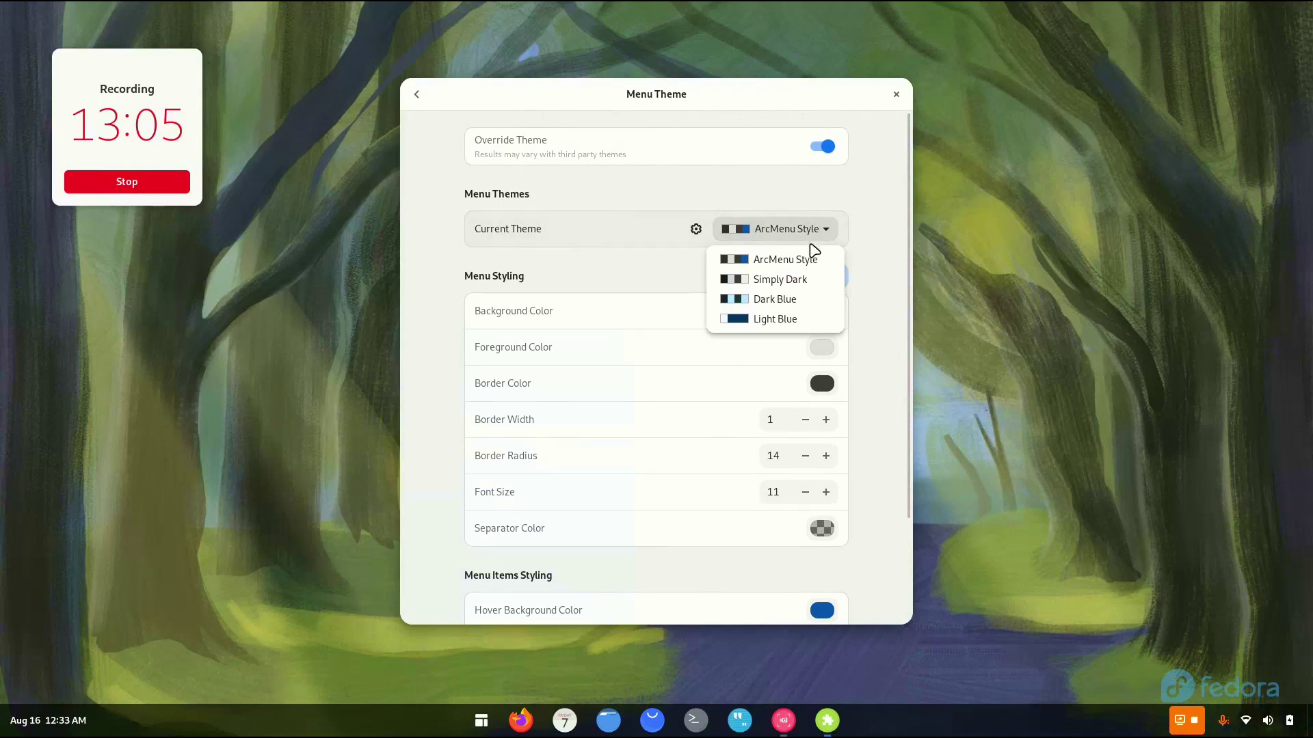
click(814, 319)
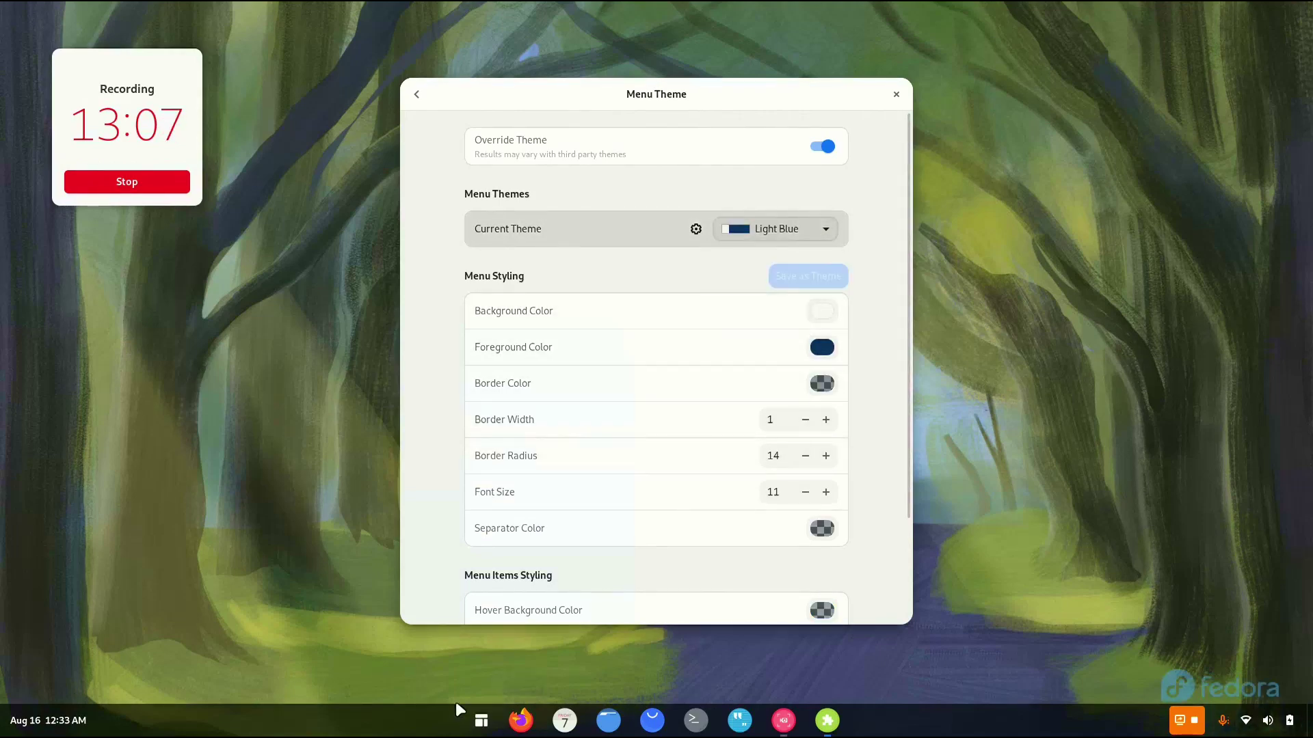
click(480, 719)
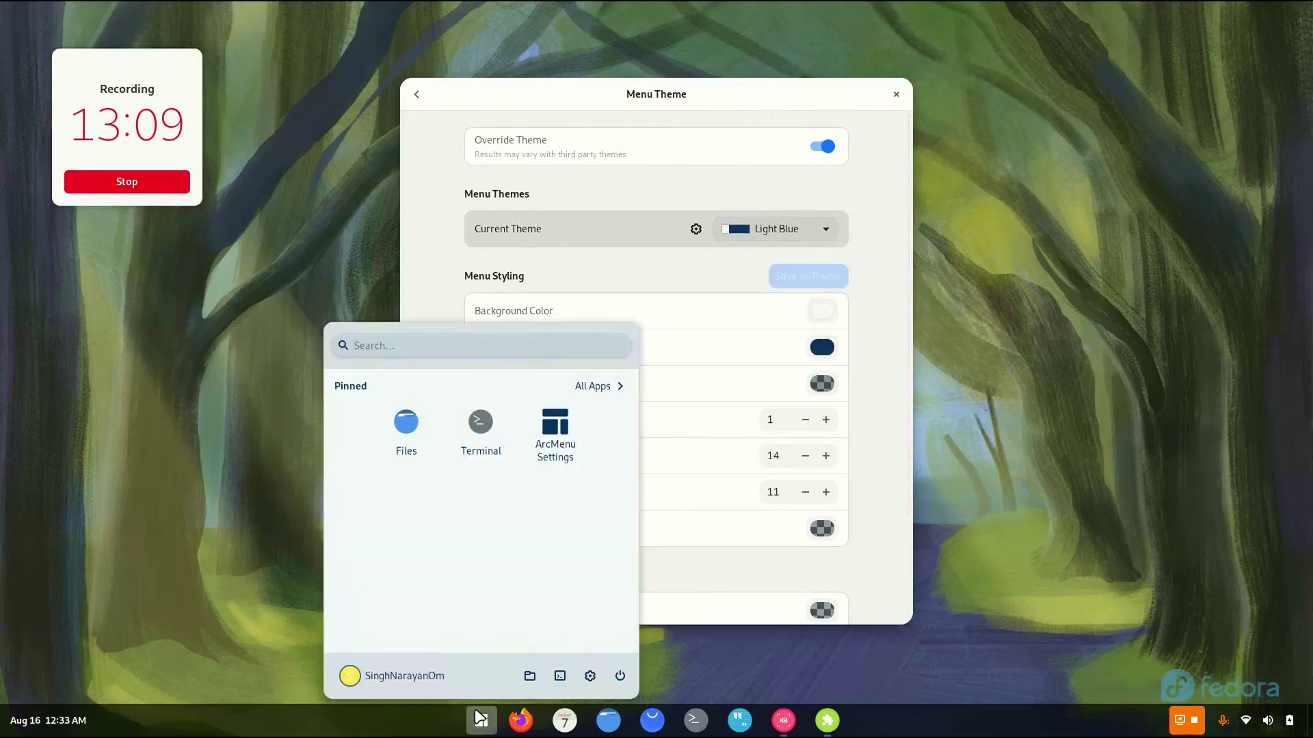
click(478, 724)
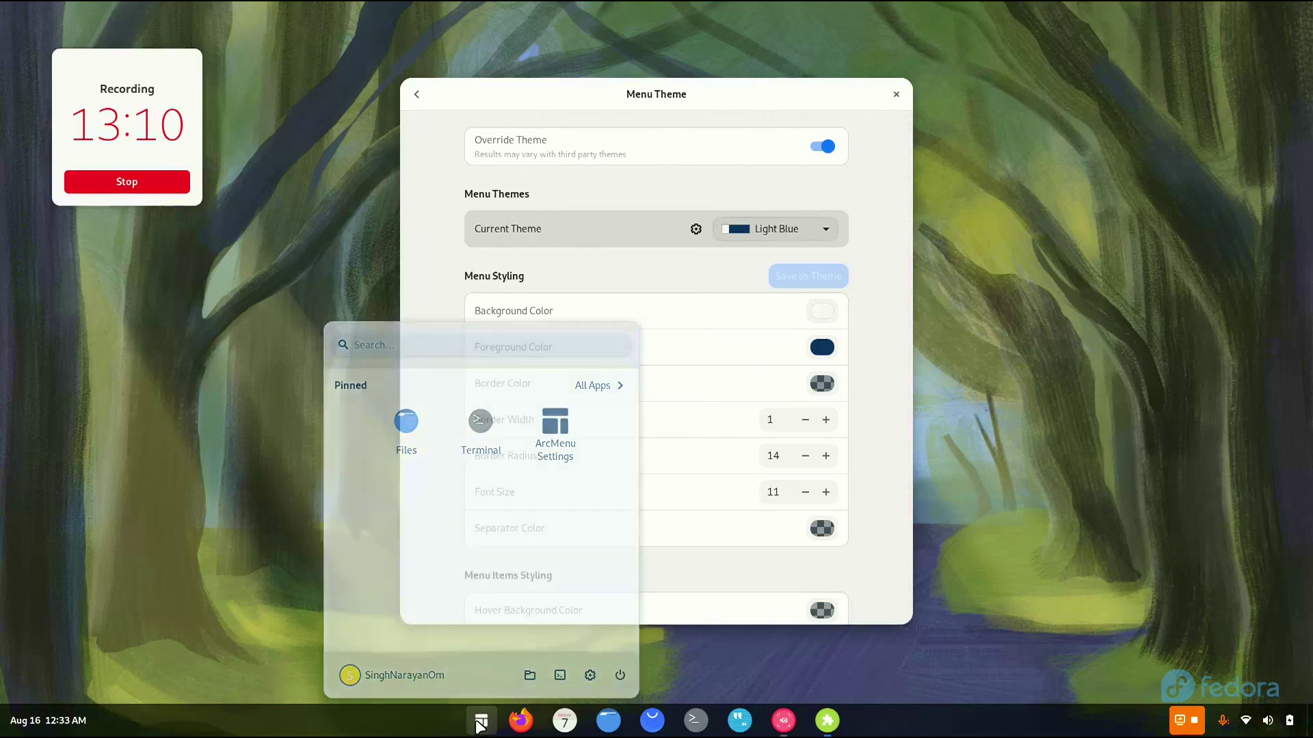
- Try the Simply Dark and ArcMenu Style theme presets, previewing the menu each time
scroll(632, 352, down, 1)
scroll(635, 350, up, 1)
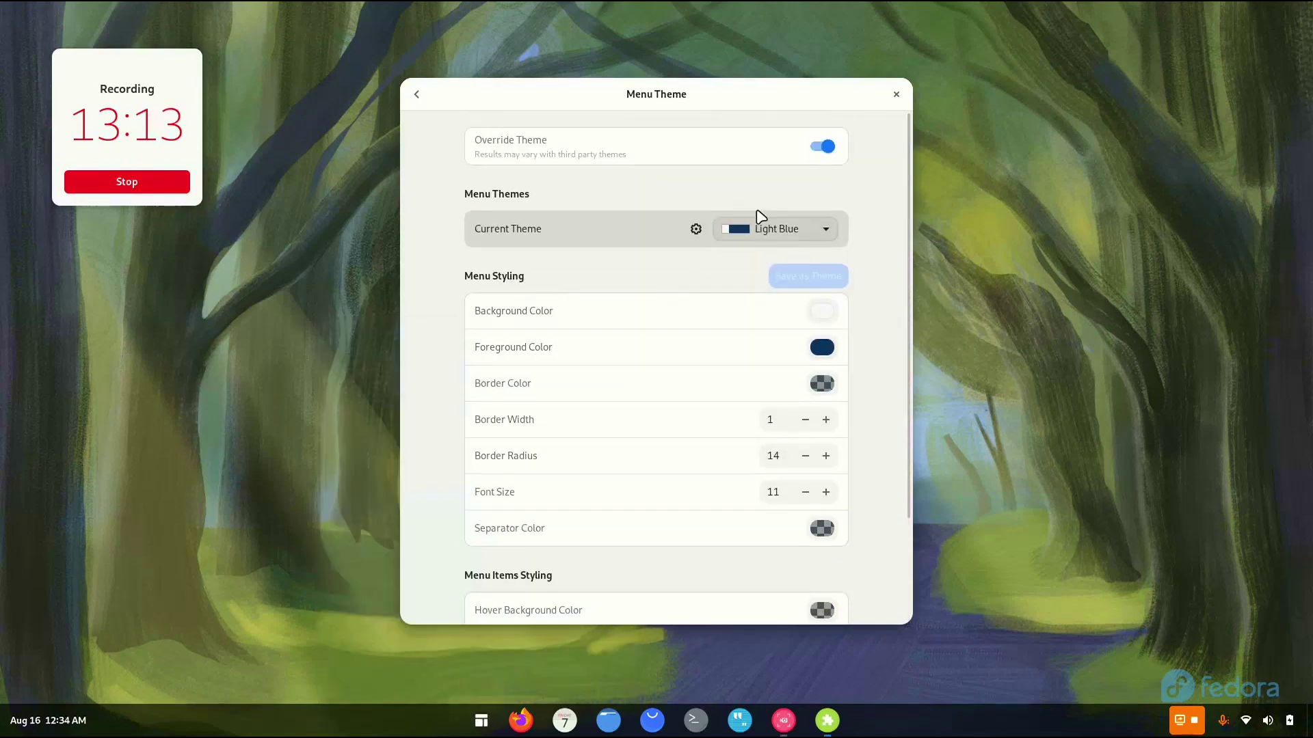
click(821, 233)
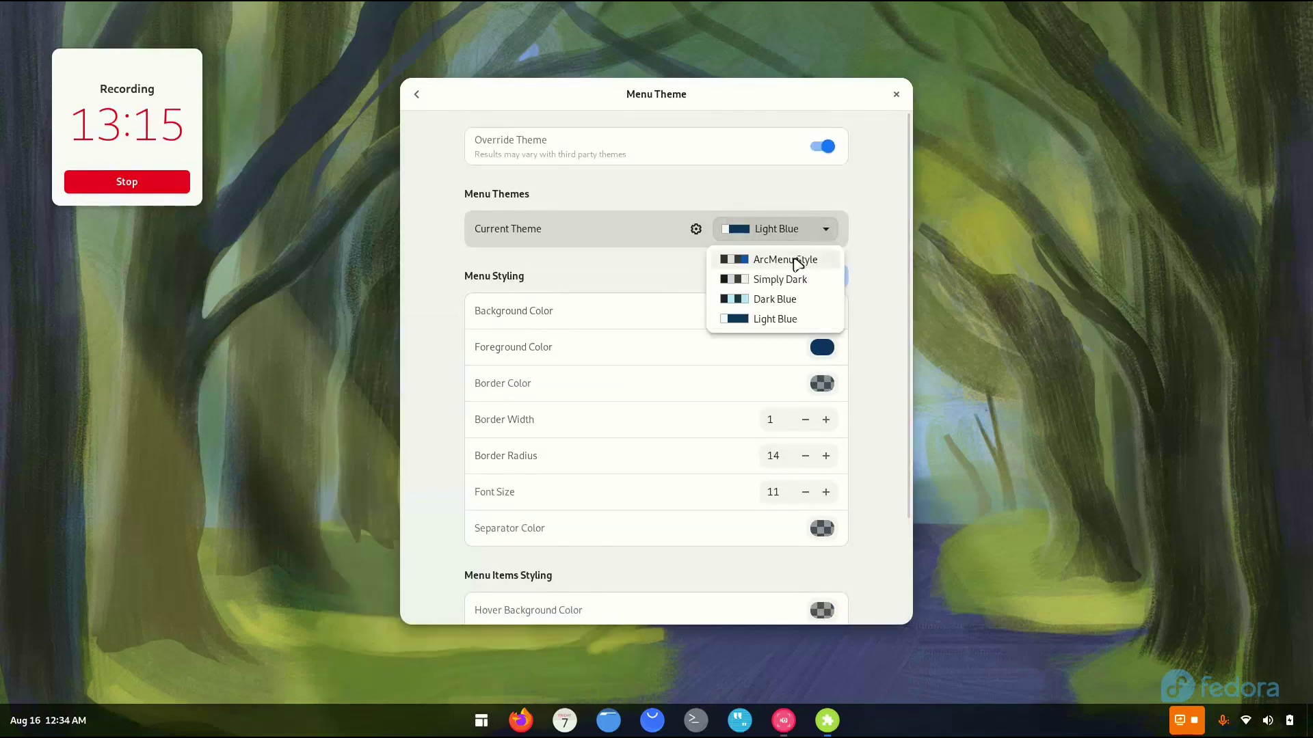
click(786, 280)
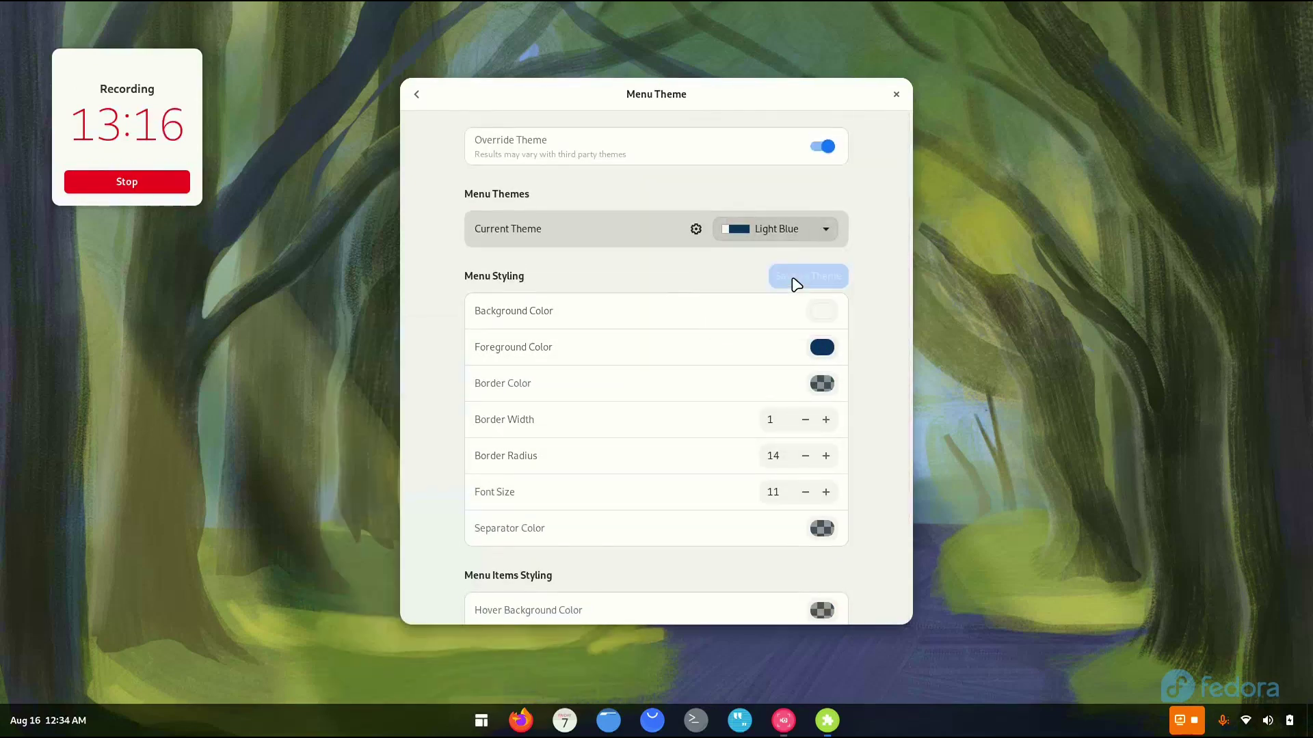
click(481, 720)
click(481, 720)
click(773, 232)
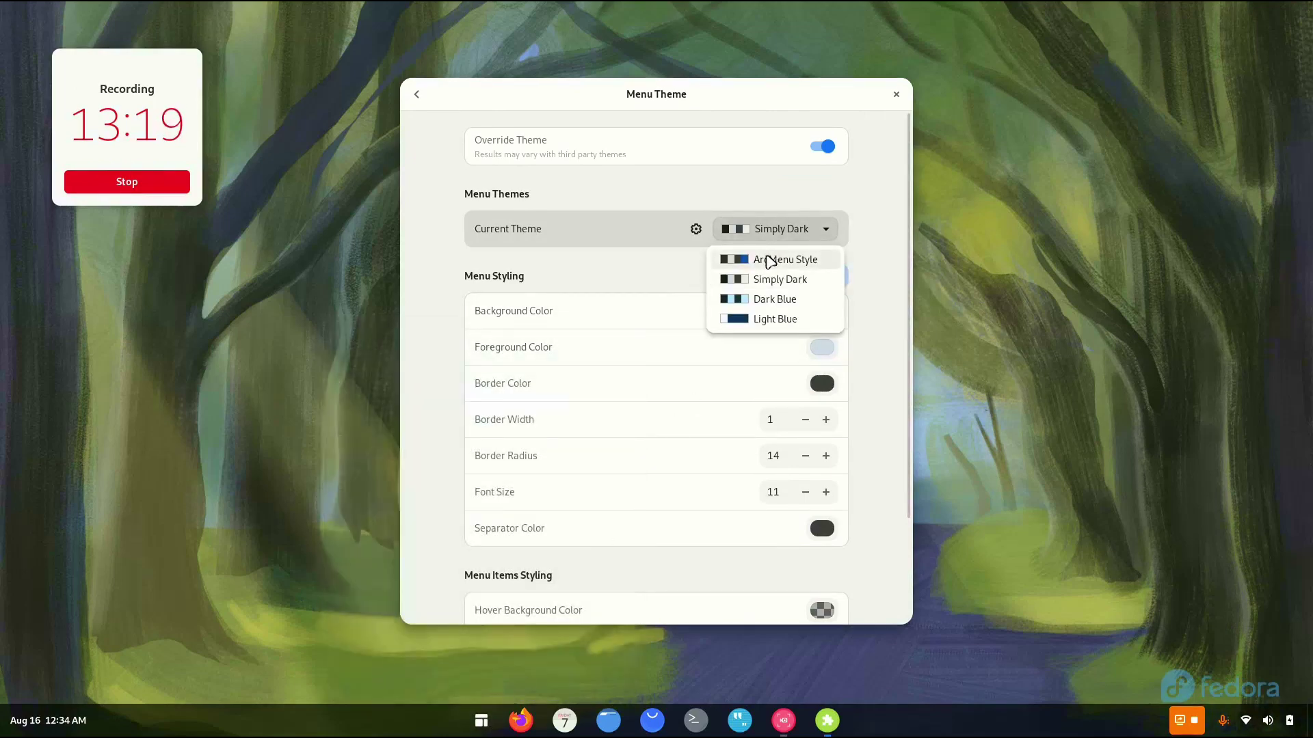
click(762, 261)
click(487, 724)
click(494, 731)
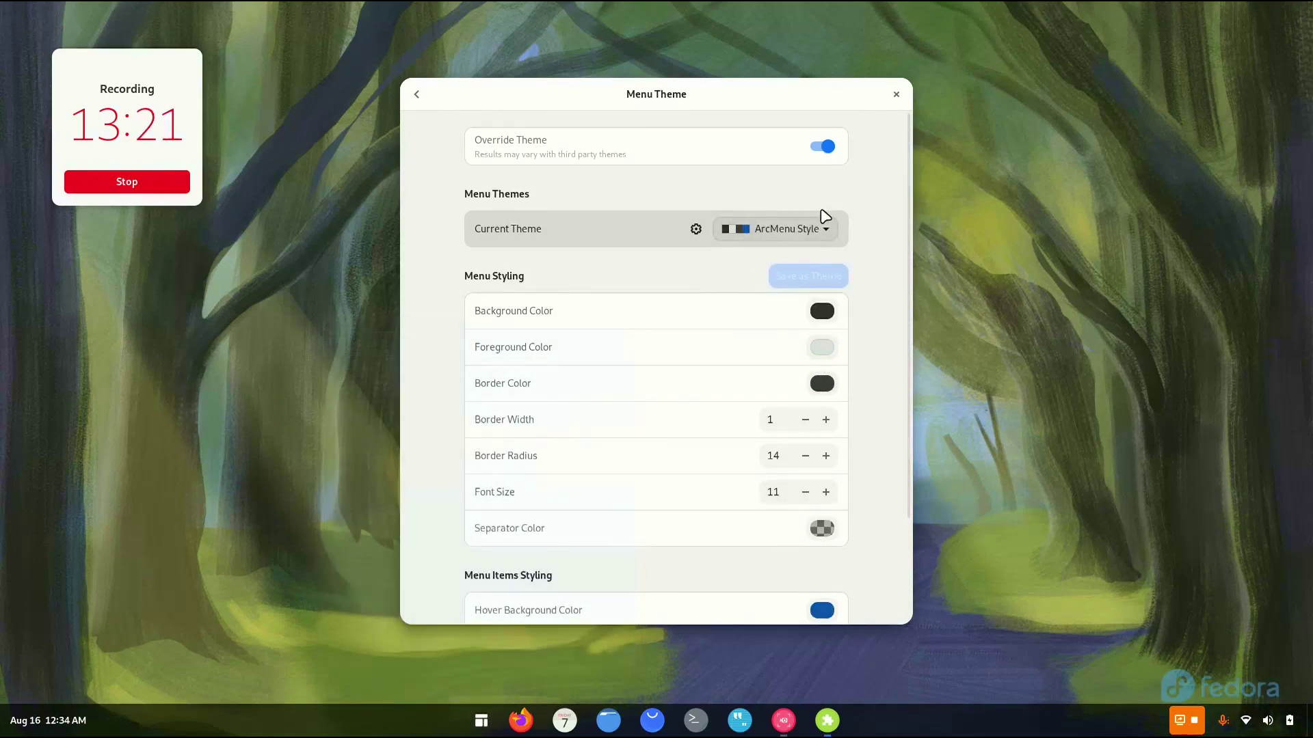
- Try the Dark Blue and then Light Blue theme presets with menu previews
click(820, 228)
click(779, 295)
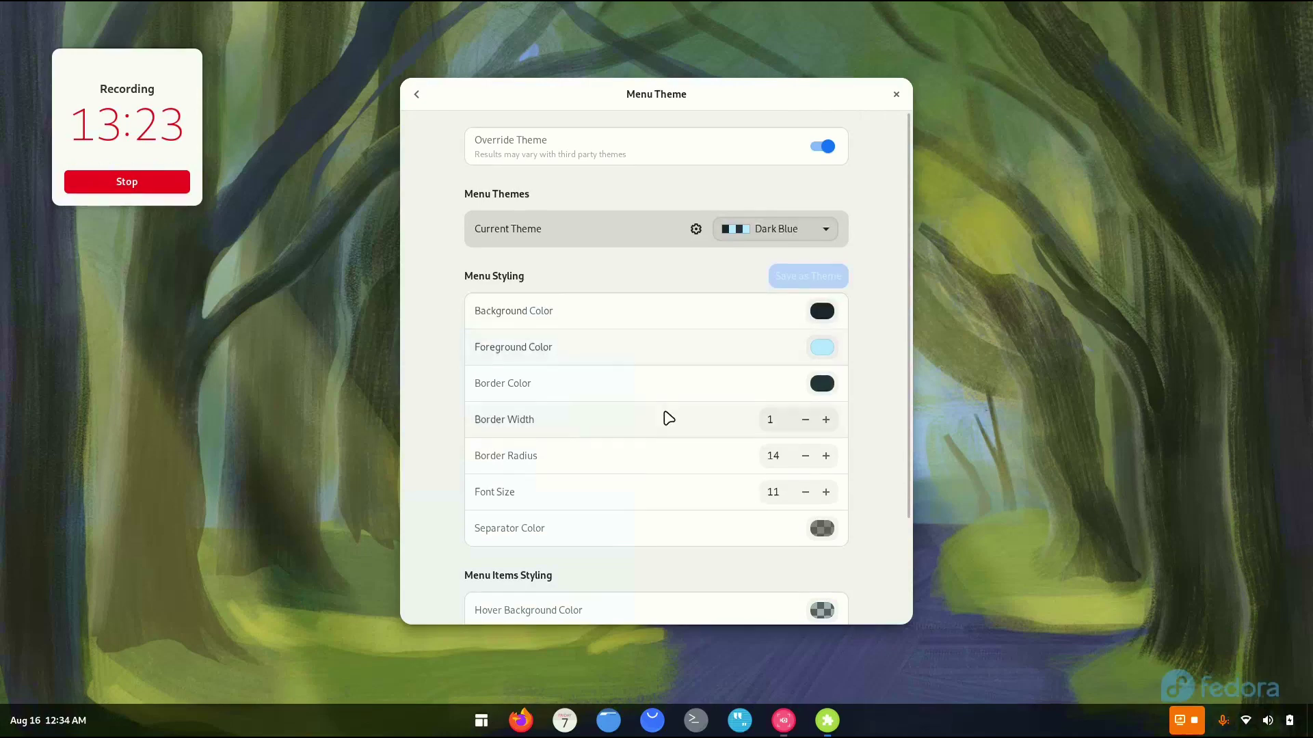
click(482, 721)
click(481, 720)
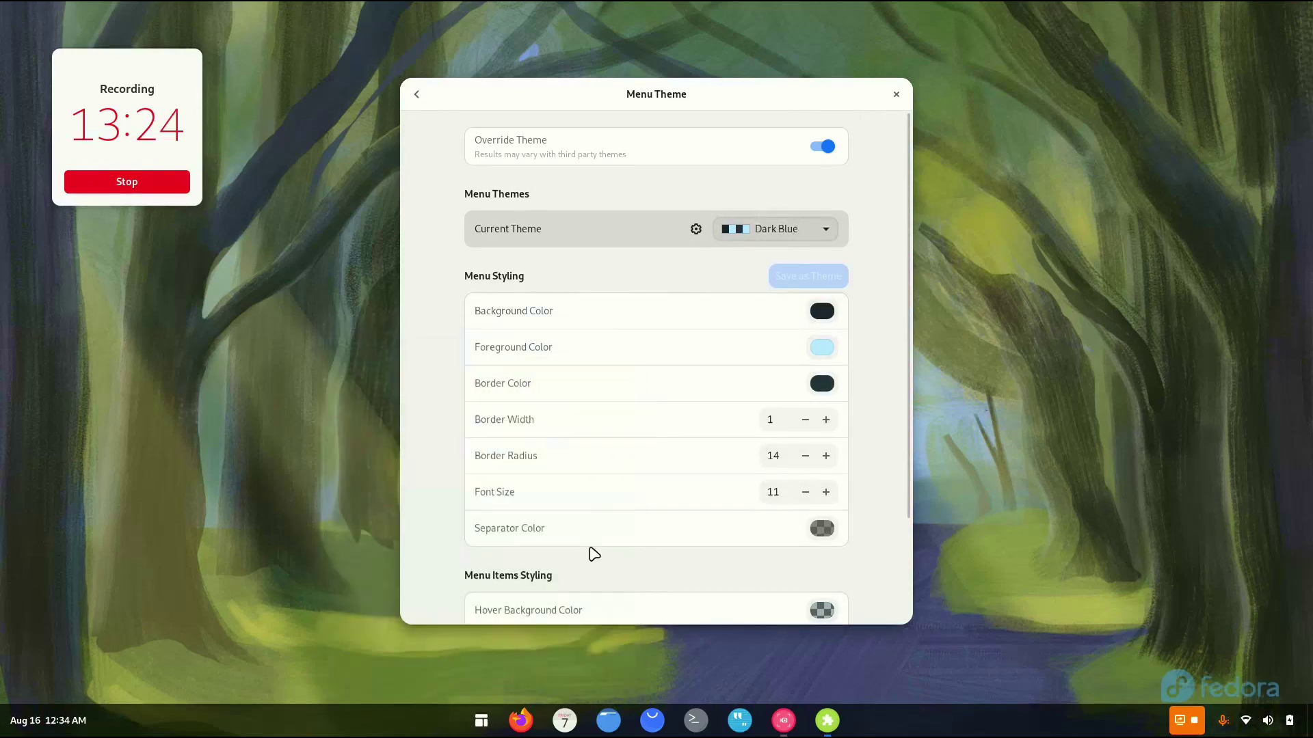
click(768, 232)
click(759, 316)
click(481, 721)
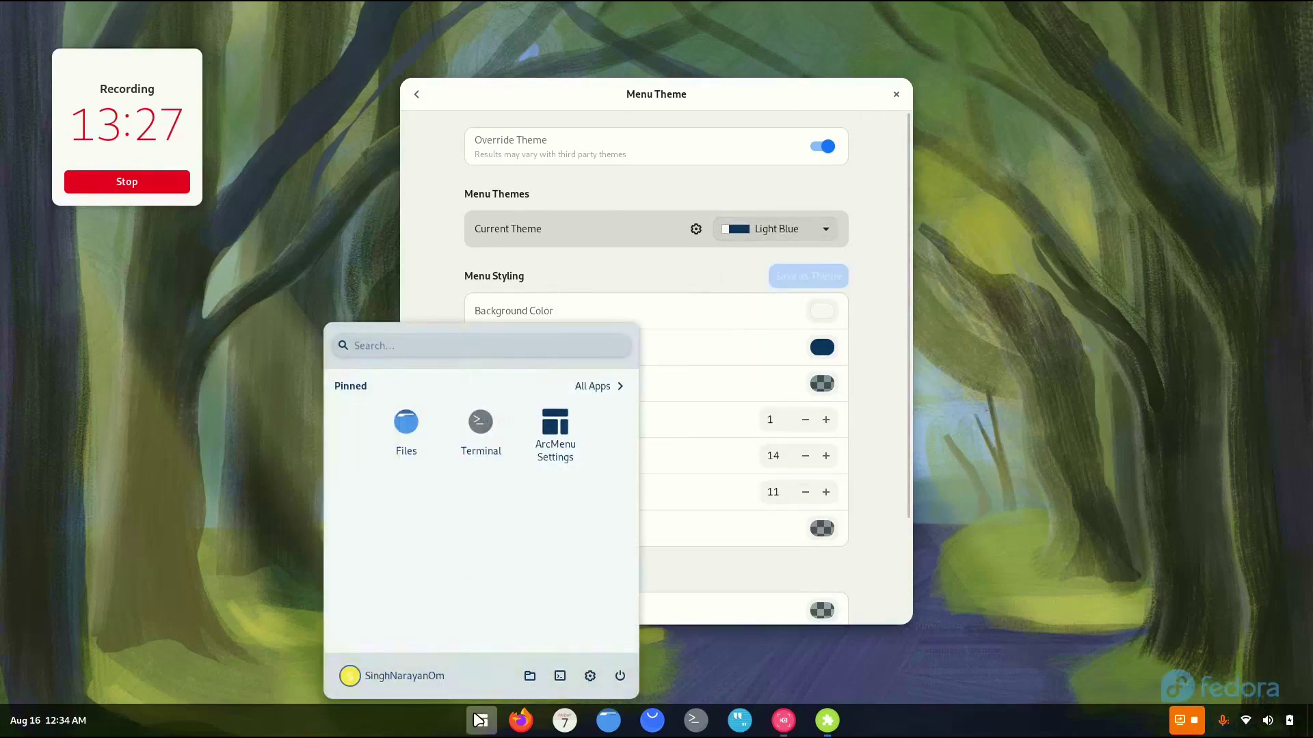
click(904, 278)
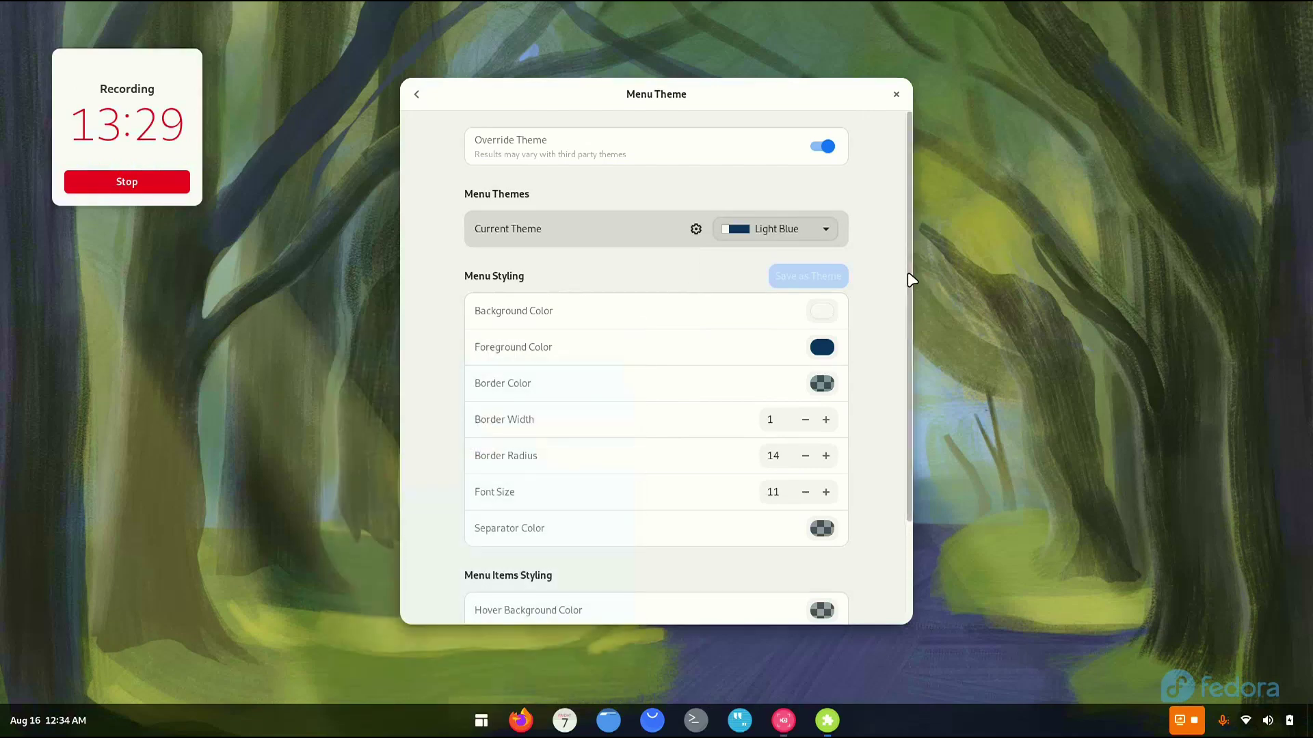
- Turn Override Theme off, check the menu, and return to the Menu settings list
click(822, 146)
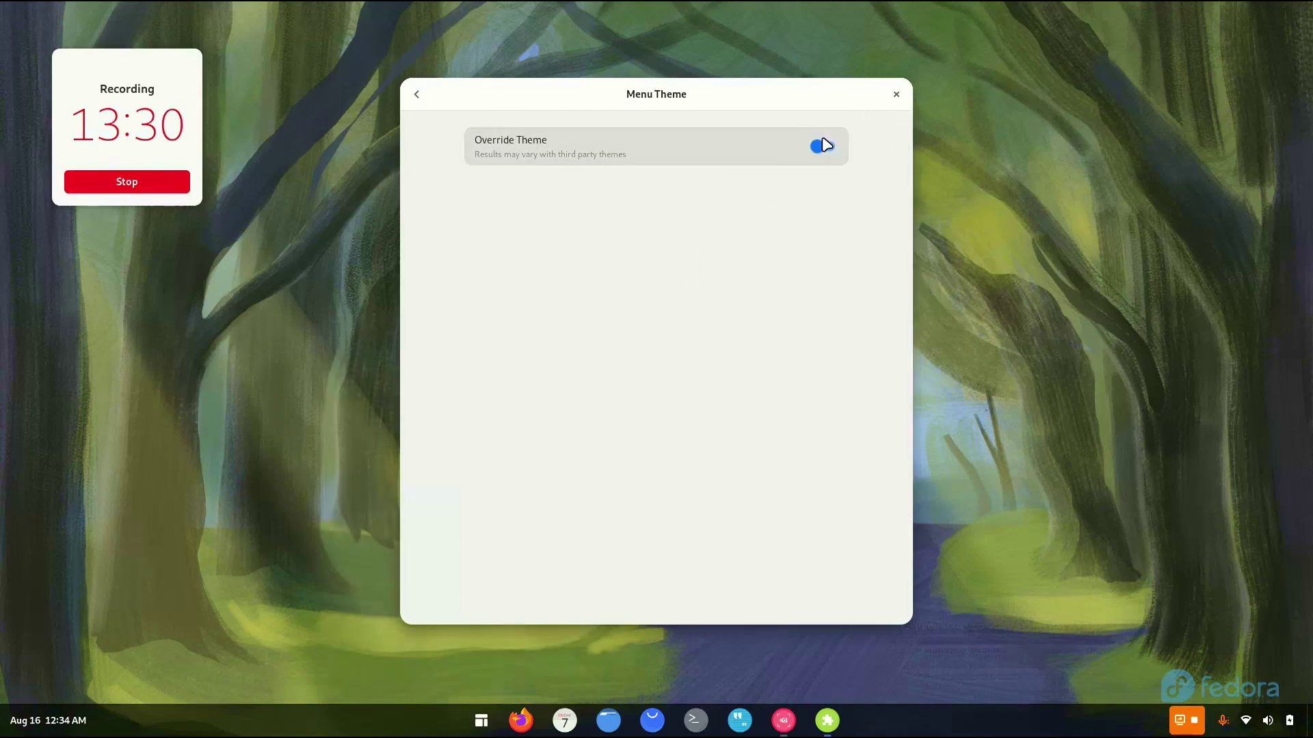
click(493, 723)
click(493, 723)
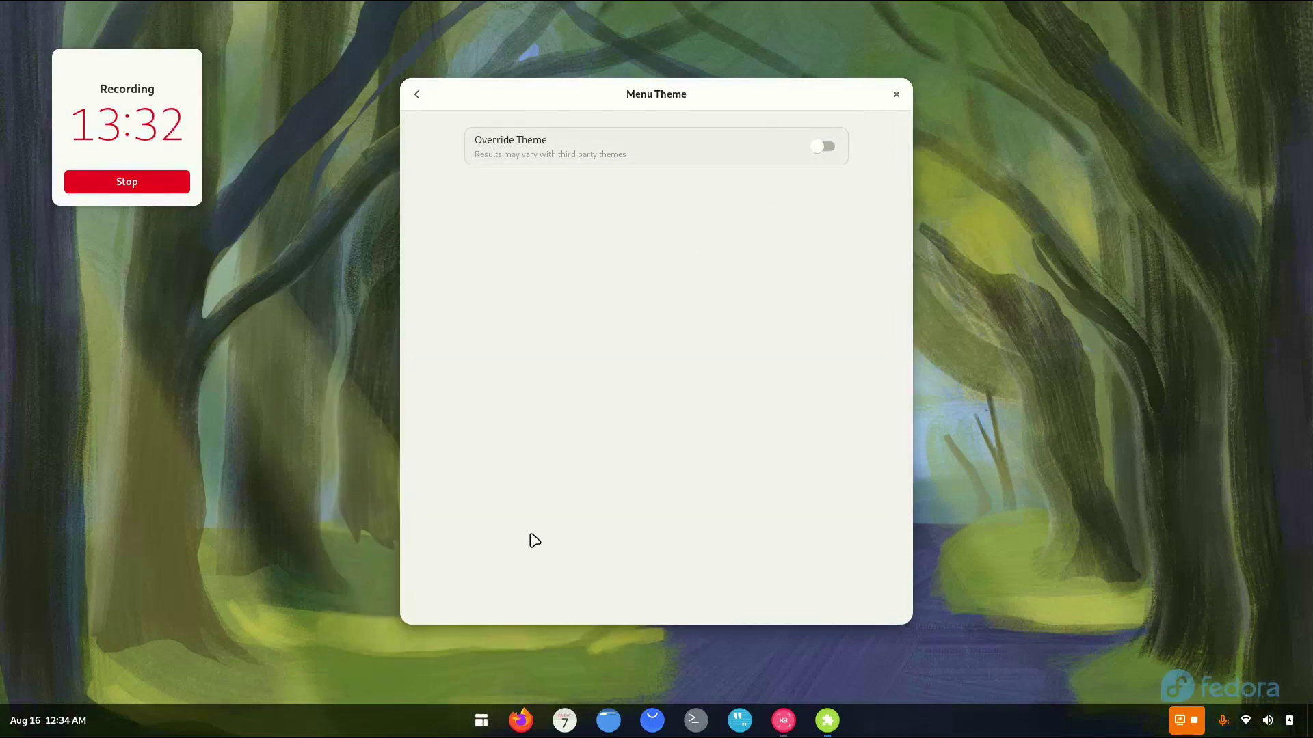
click(418, 96)
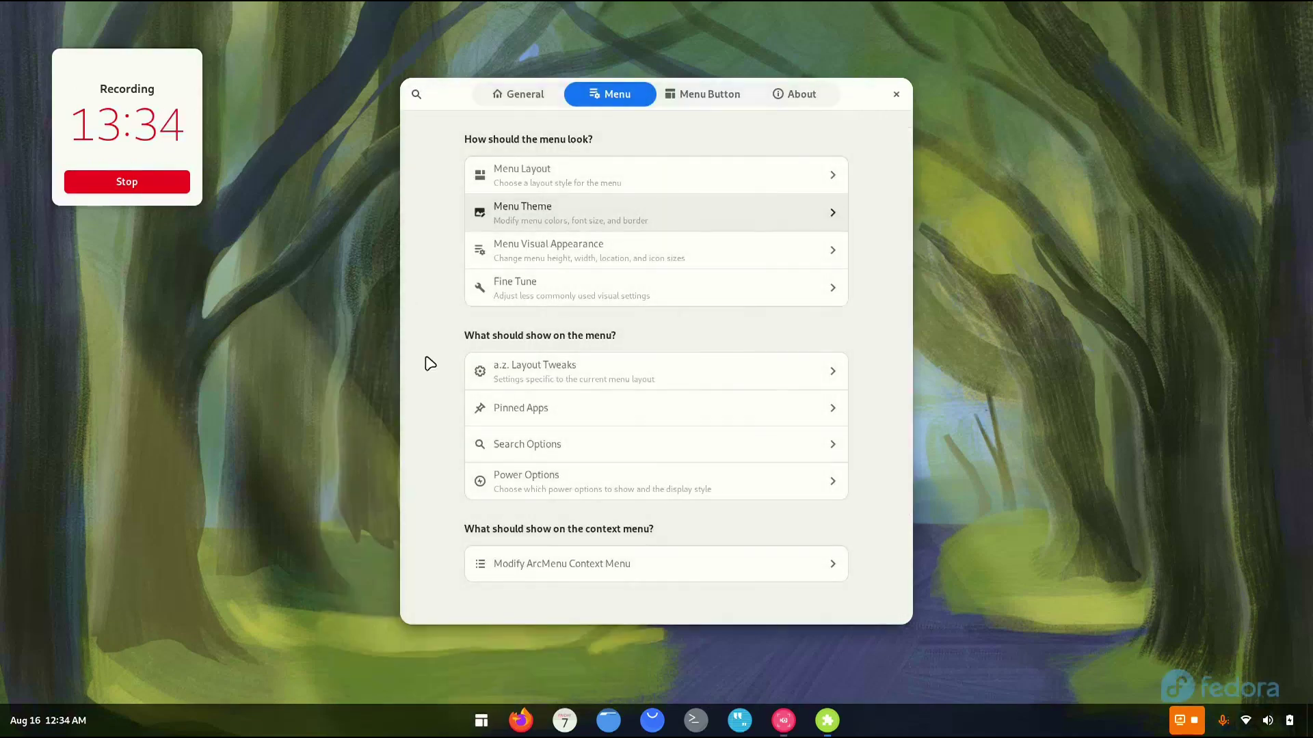
- Set Override Menu Location to Bottom Centered in Menu Visual Appearance and verify the menu
click(646, 254)
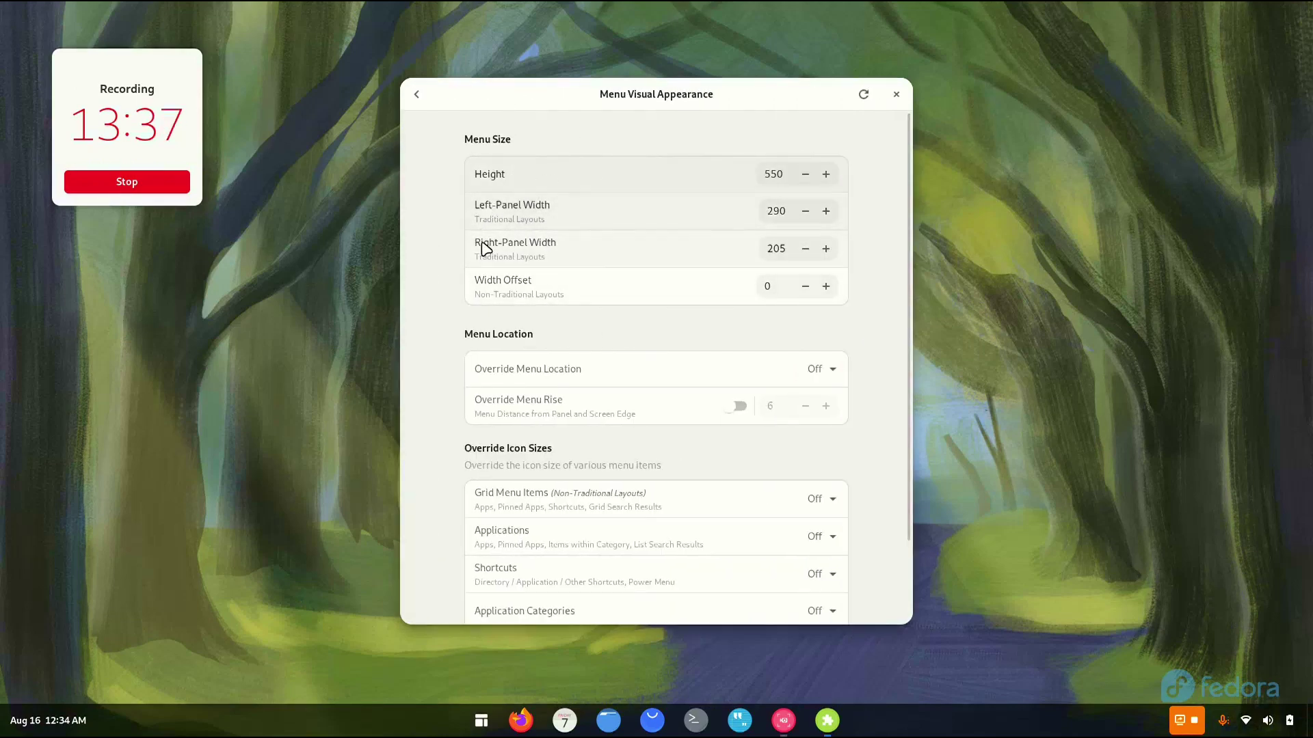
scroll(492, 355, down, 2)
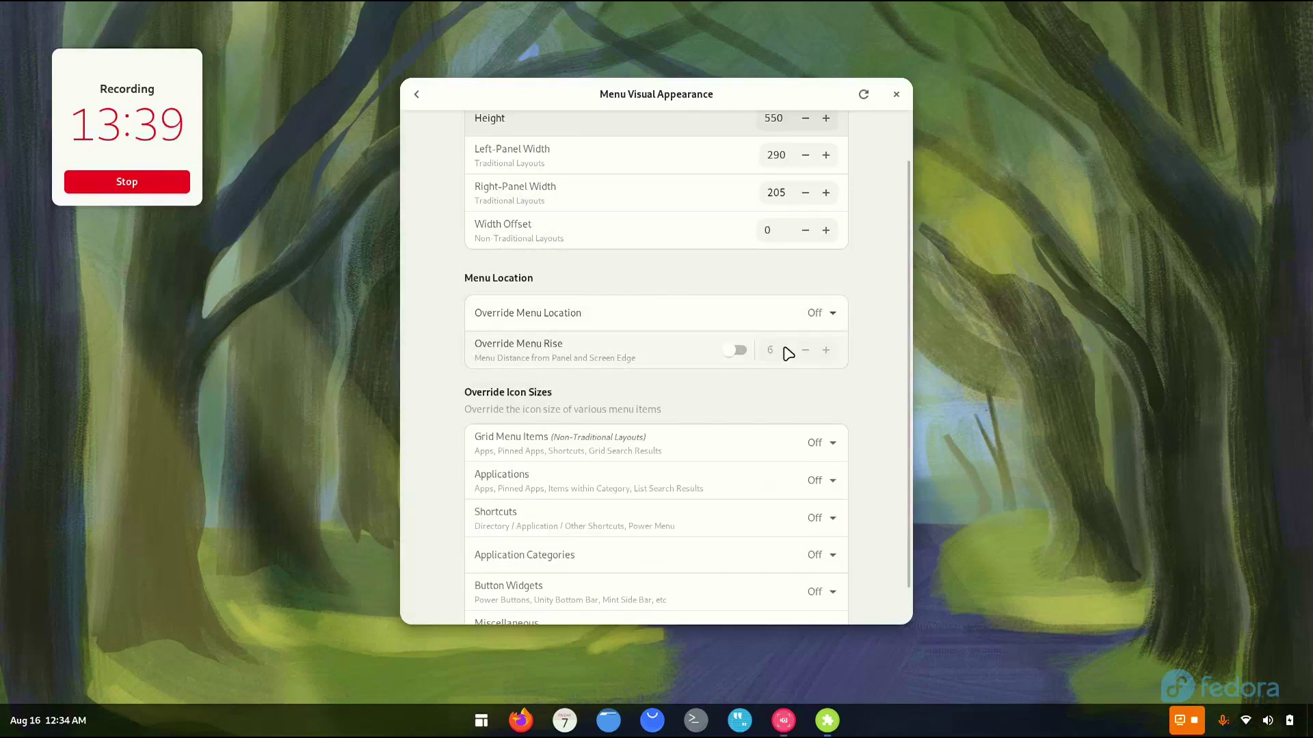
click(829, 313)
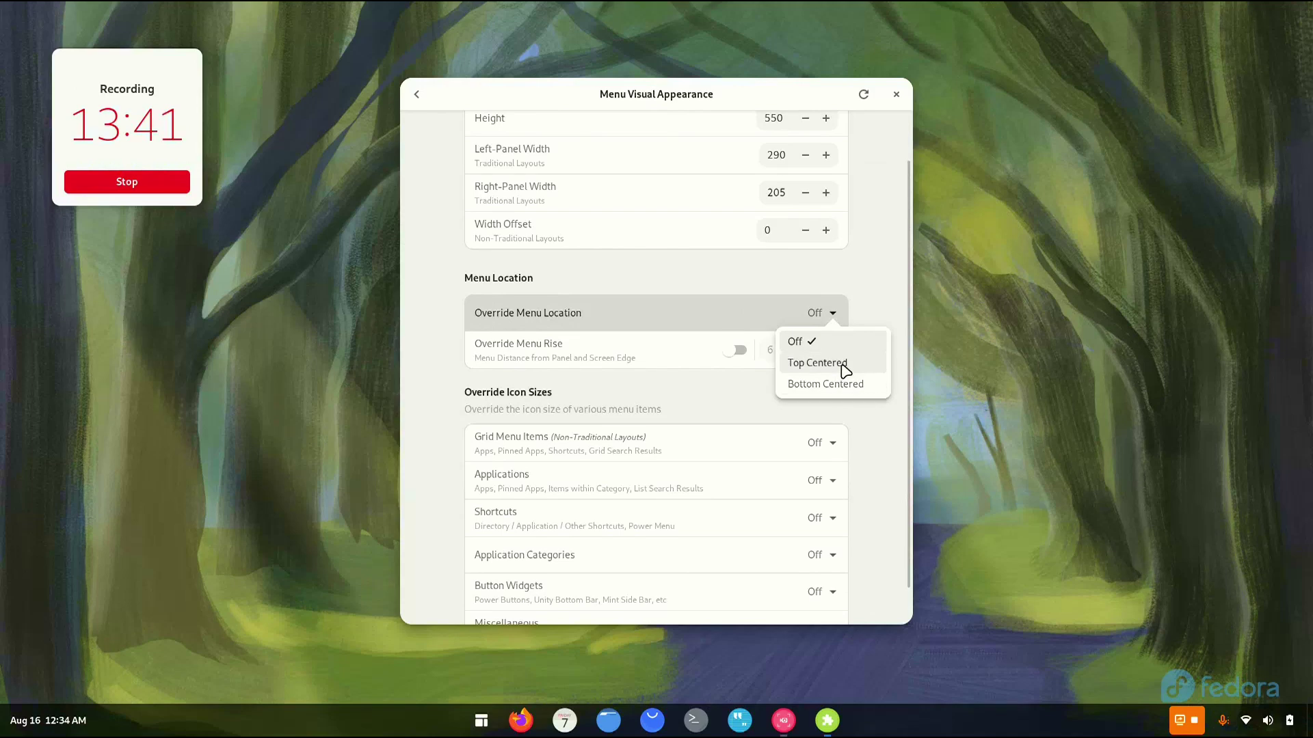
click(845, 380)
click(495, 719)
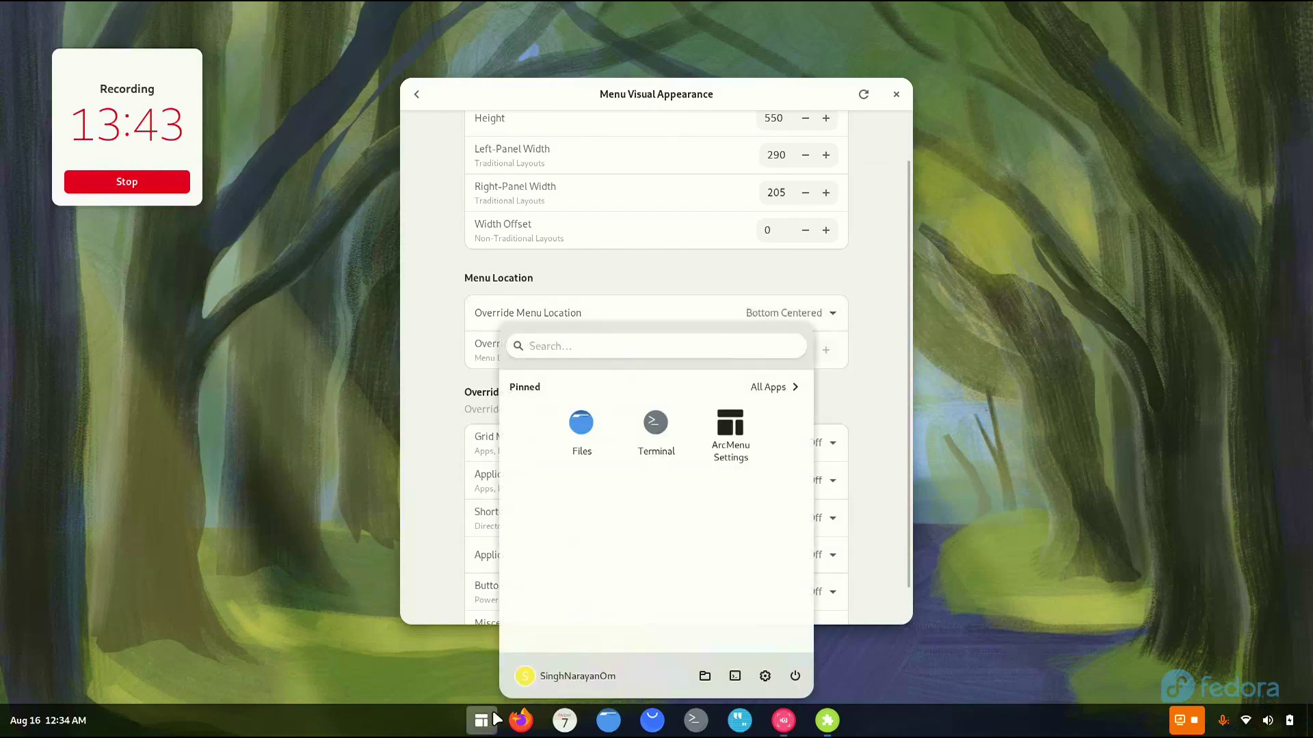
click(491, 721)
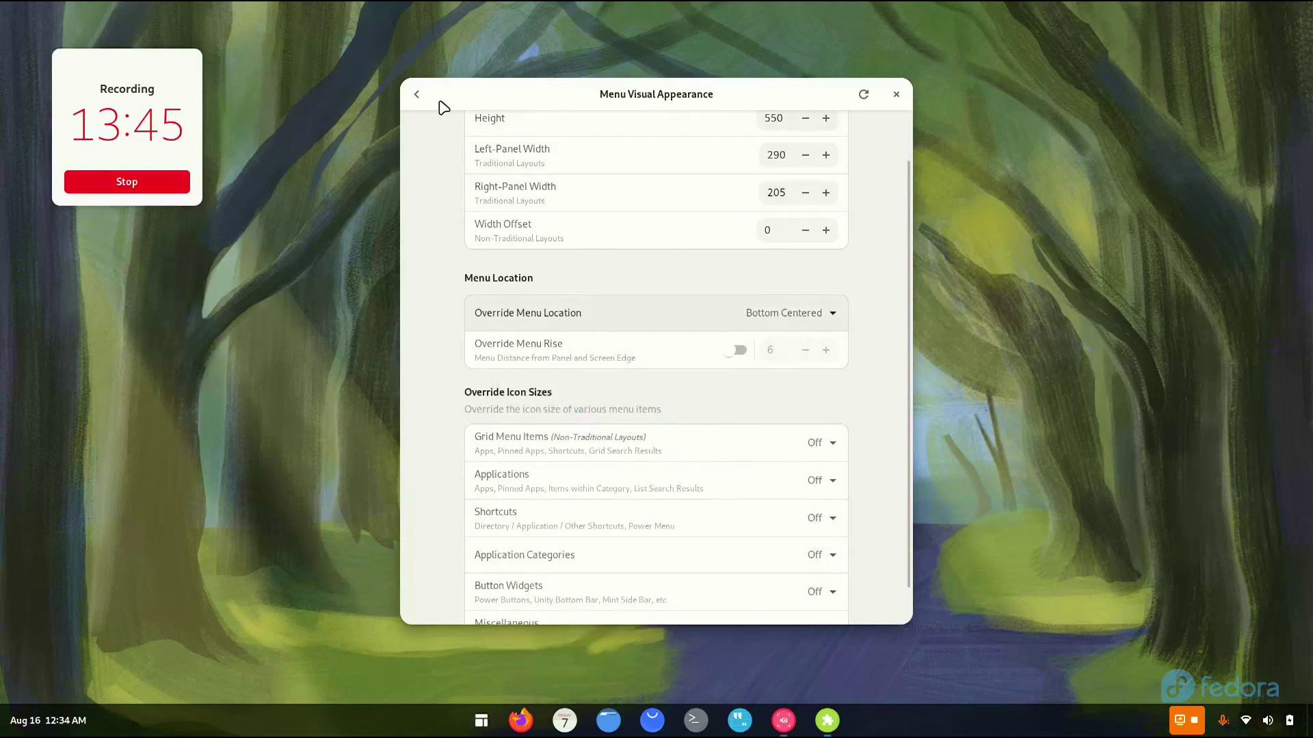
click(416, 95)
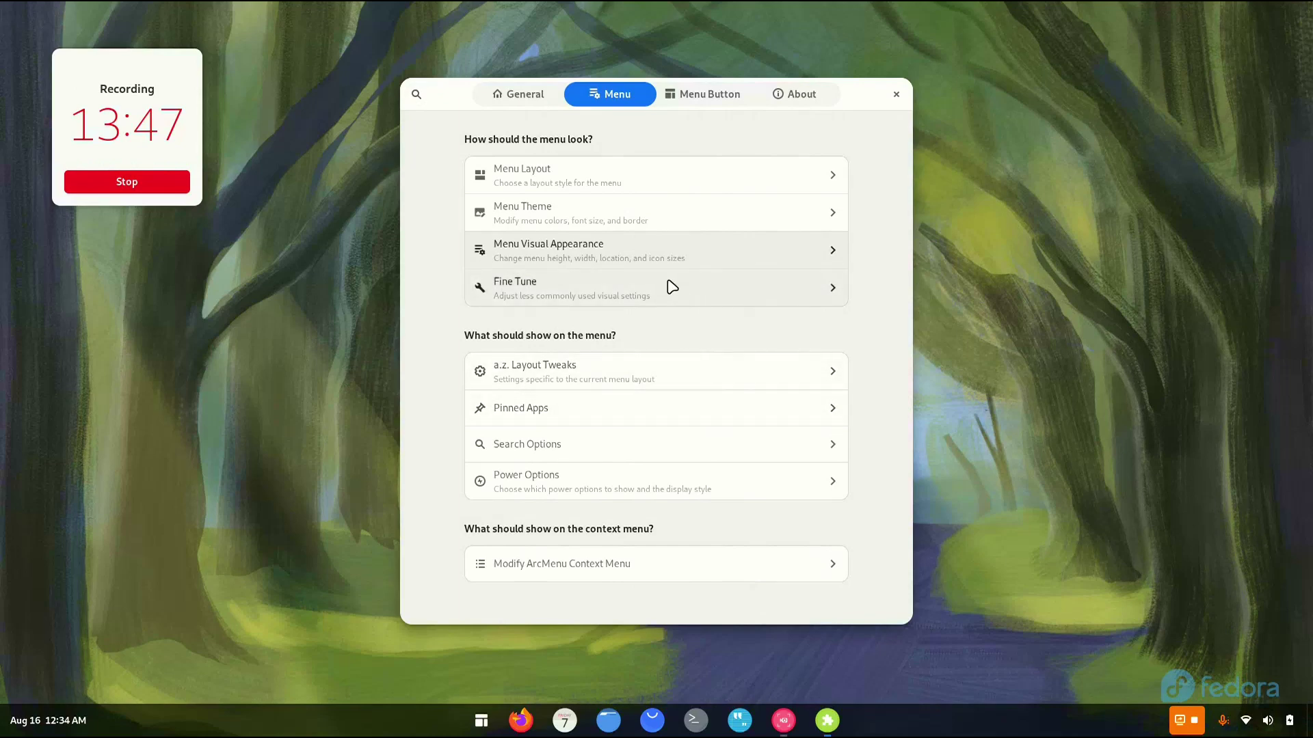
- Look over the Fine Tune settings and check the app menu
click(657, 301)
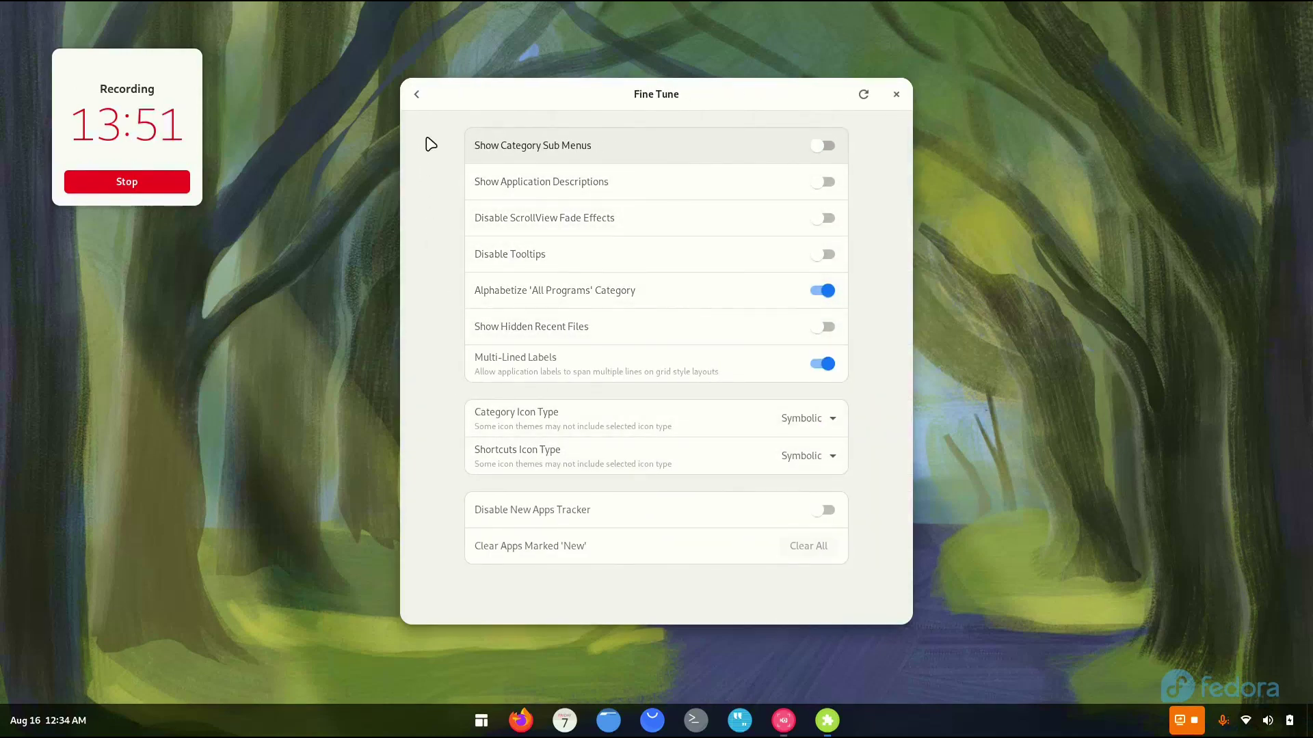
click(416, 95)
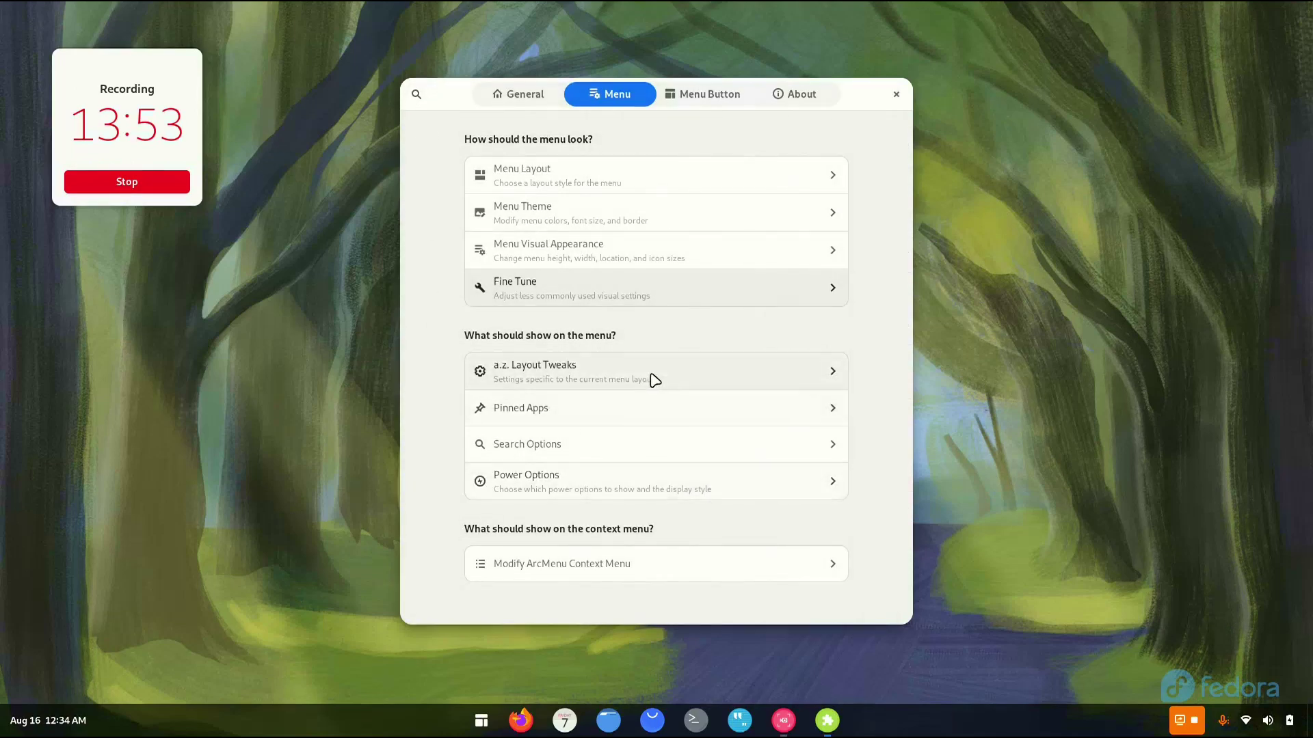
click(481, 720)
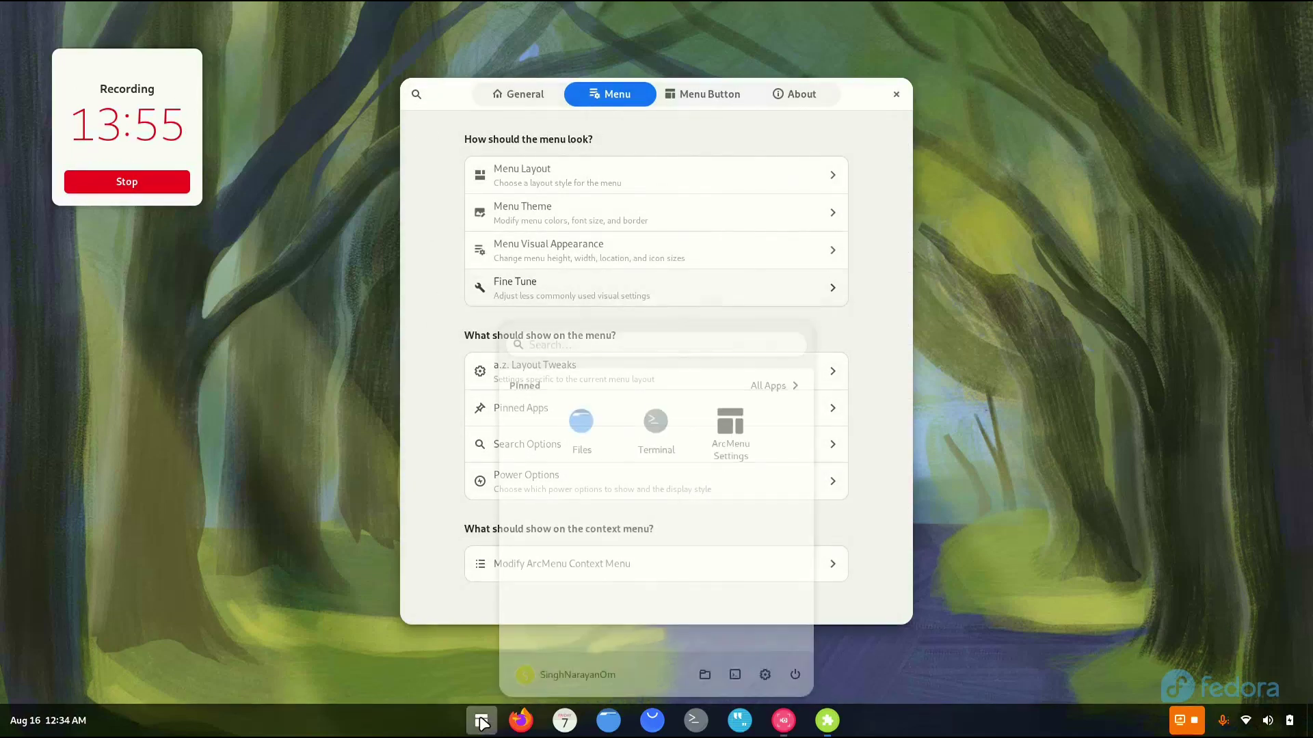
click(540, 472)
- Check the Layout Tweaks page with a menu preview, then open the Menu Button settings
click(566, 380)
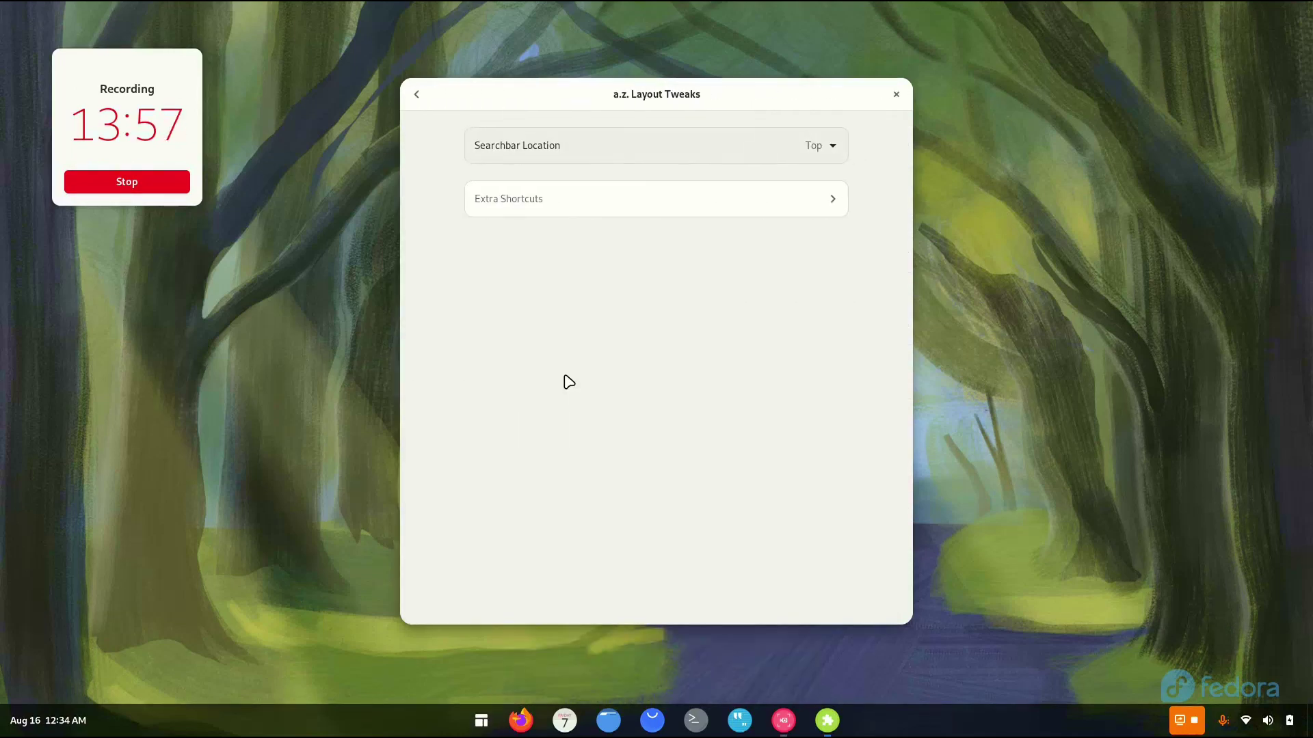
click(481, 720)
click(481, 721)
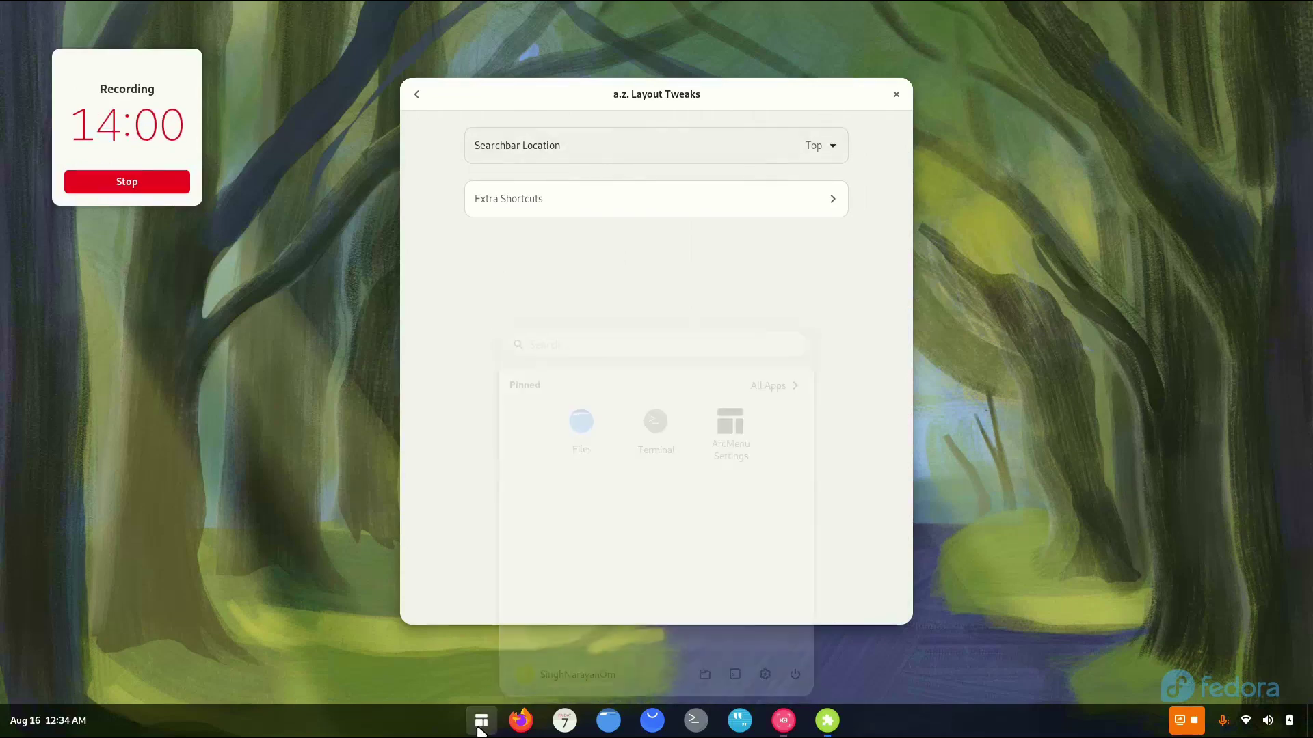
click(416, 94)
click(704, 99)
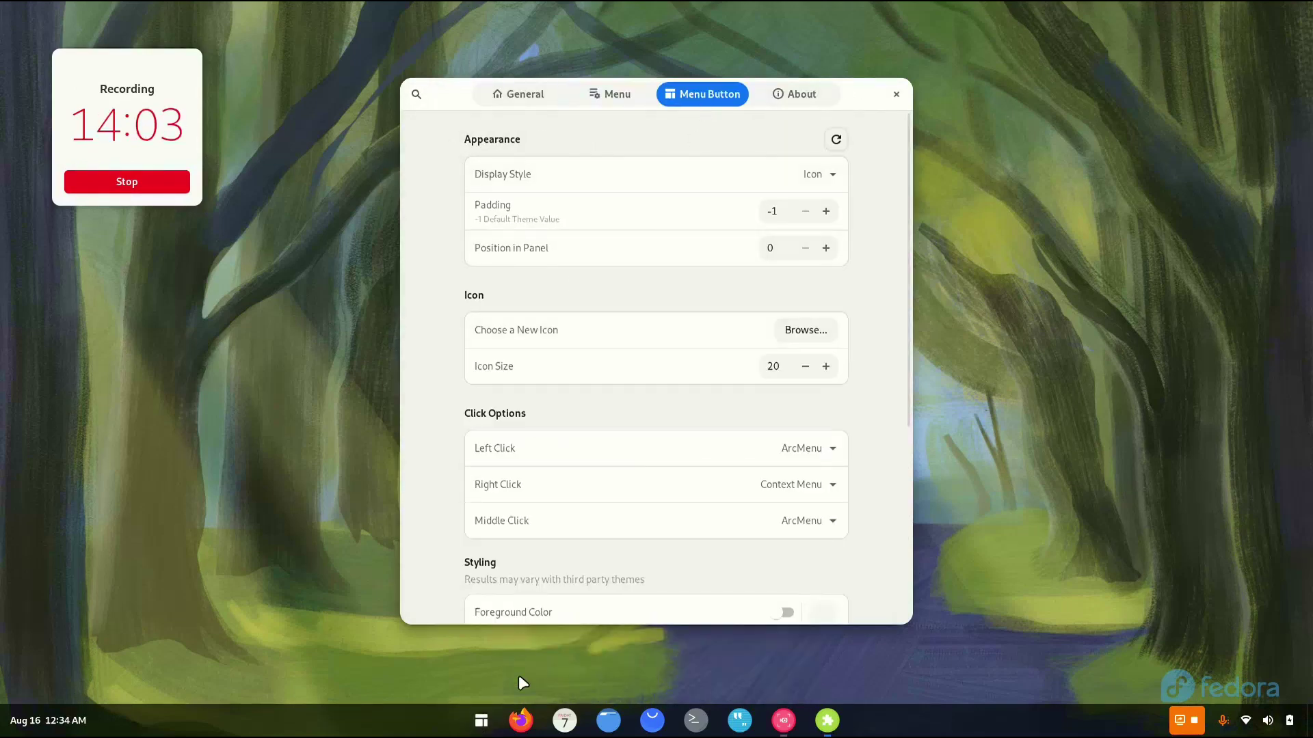
- Keep the Icon display style and browse the Distros and Icons sets for a menu button icon
click(832, 176)
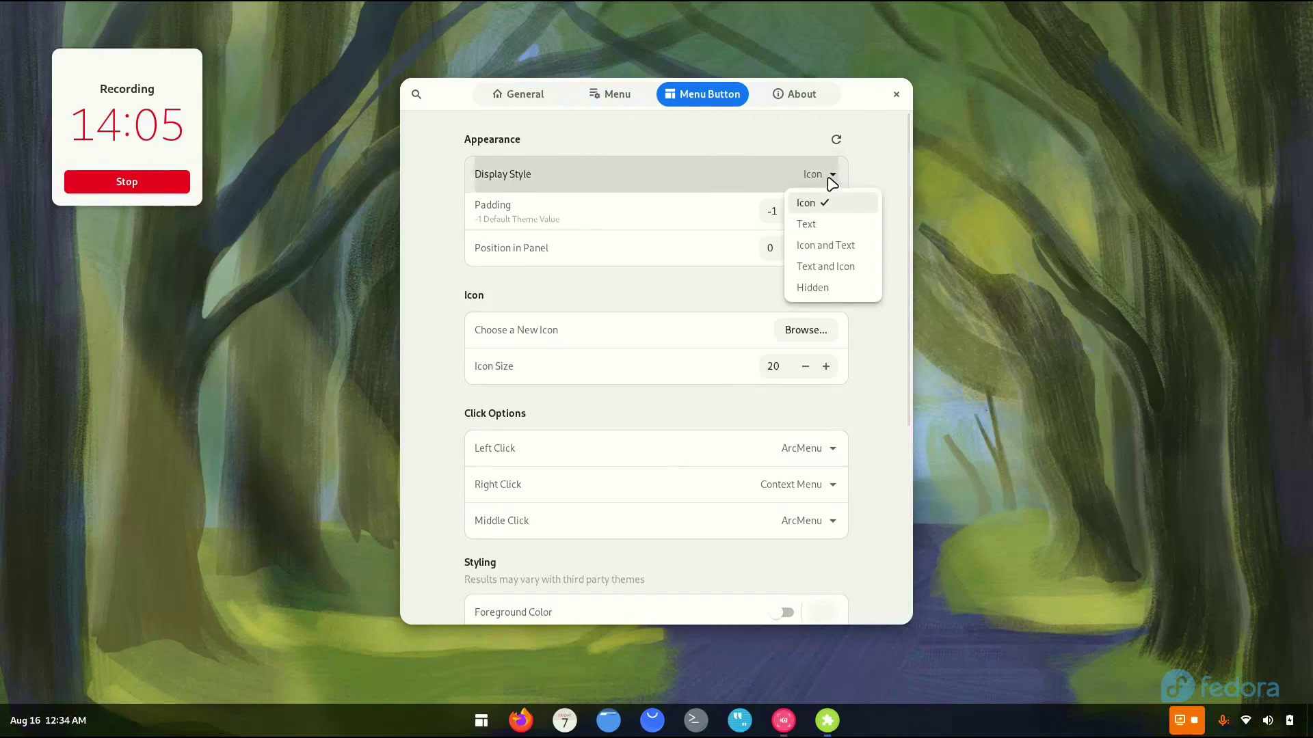
click(840, 176)
click(806, 330)
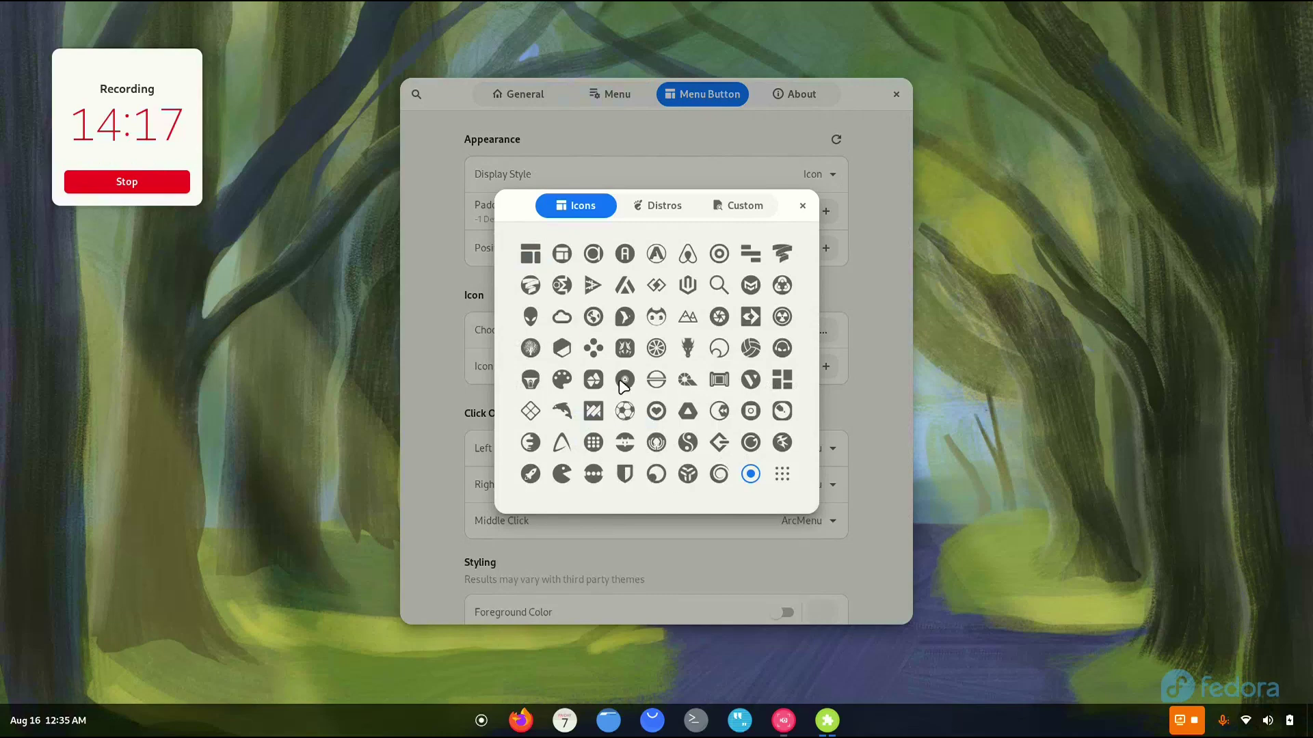
click(655, 207)
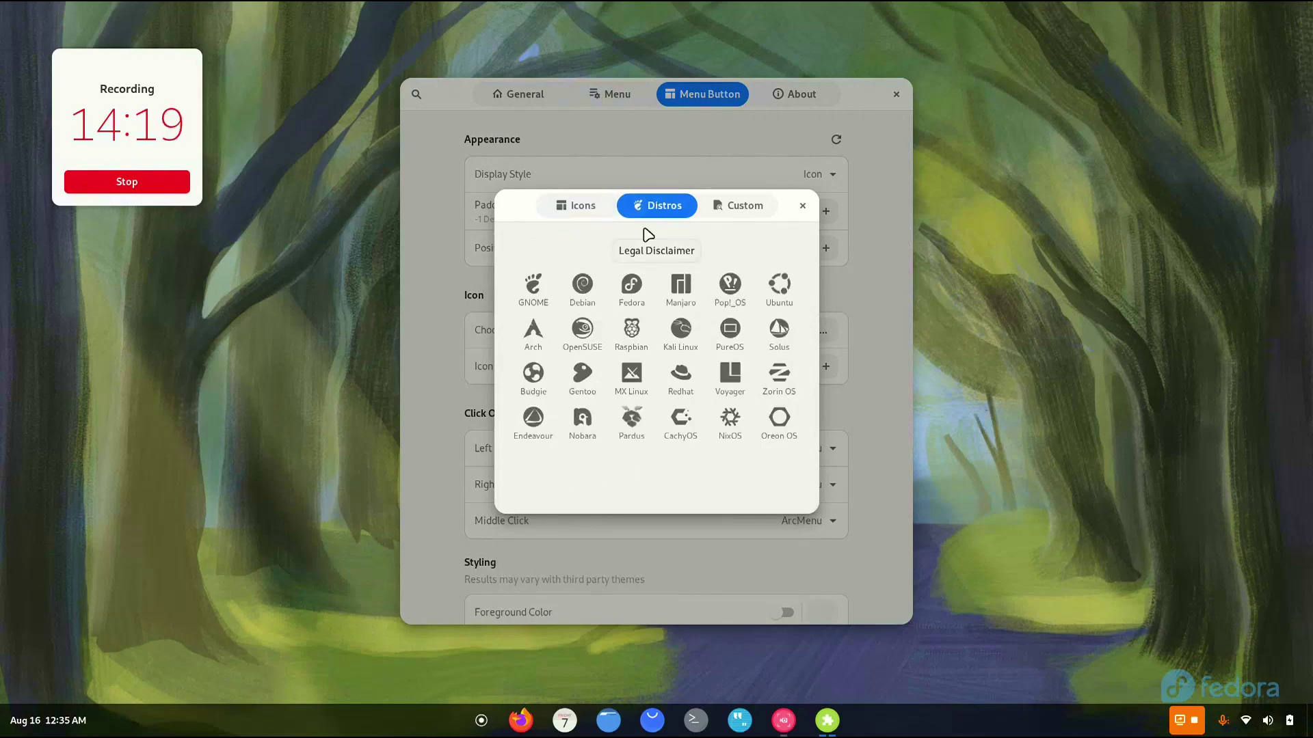
click(631, 287)
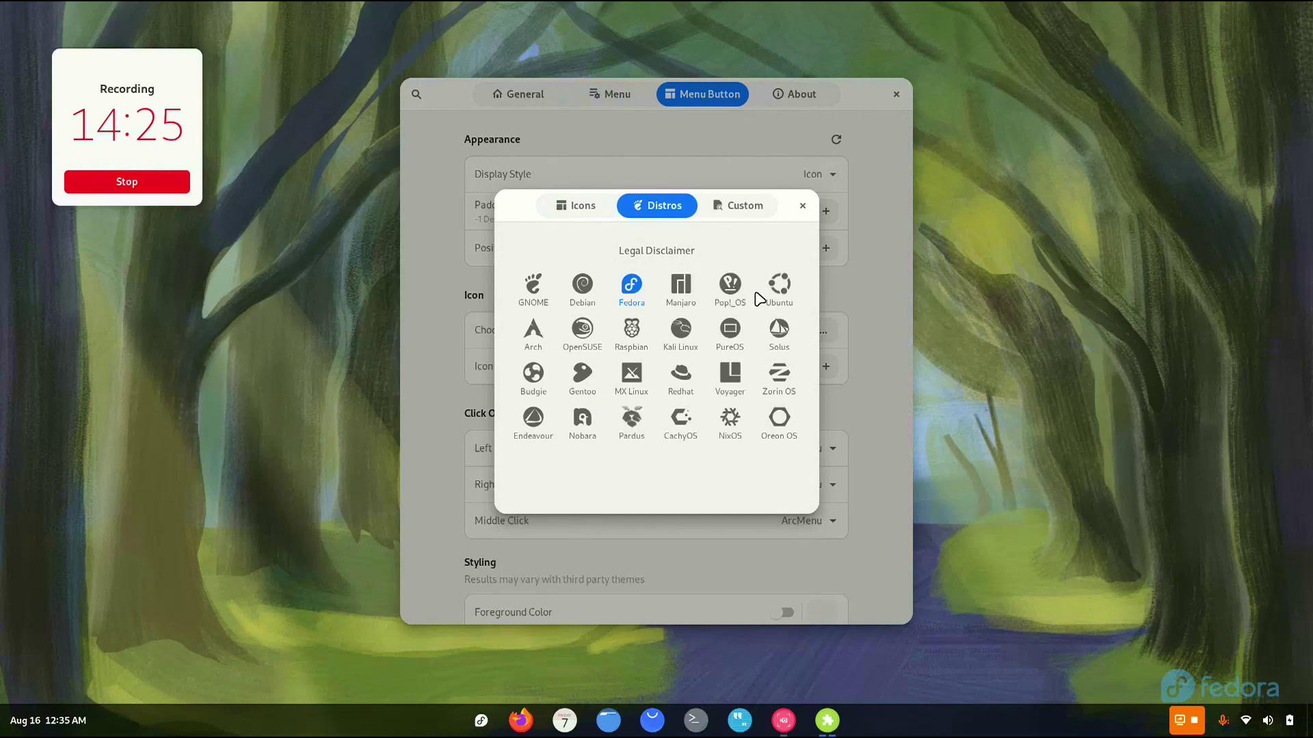
click(575, 205)
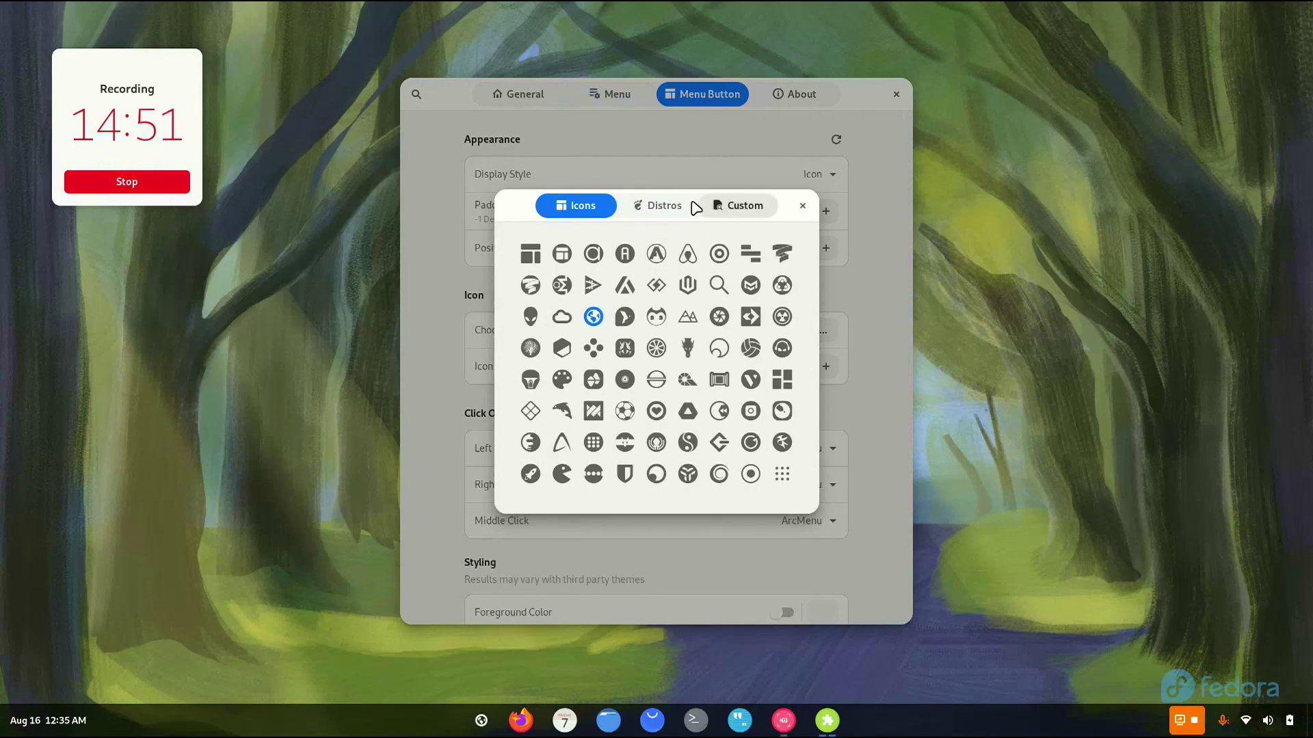
click(803, 206)
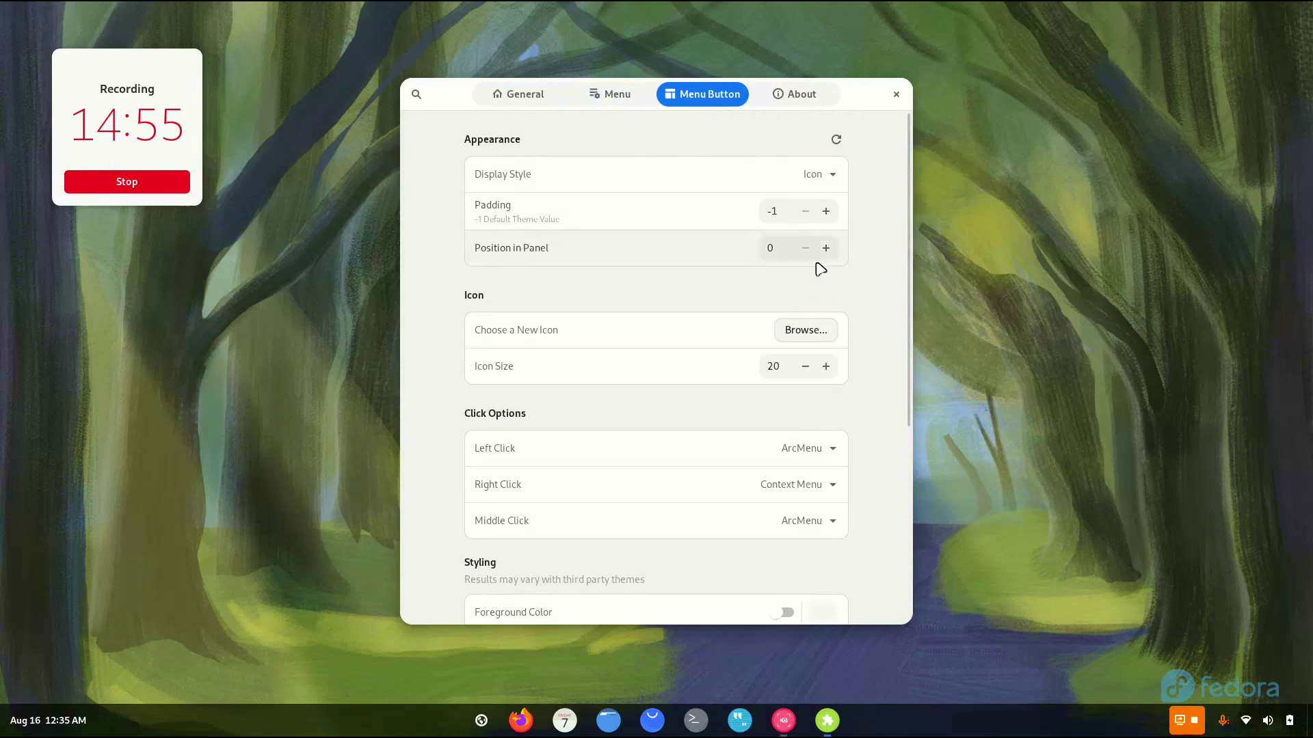
- Raise the menu button padding to 0 and increase the icon size to 33
click(826, 212)
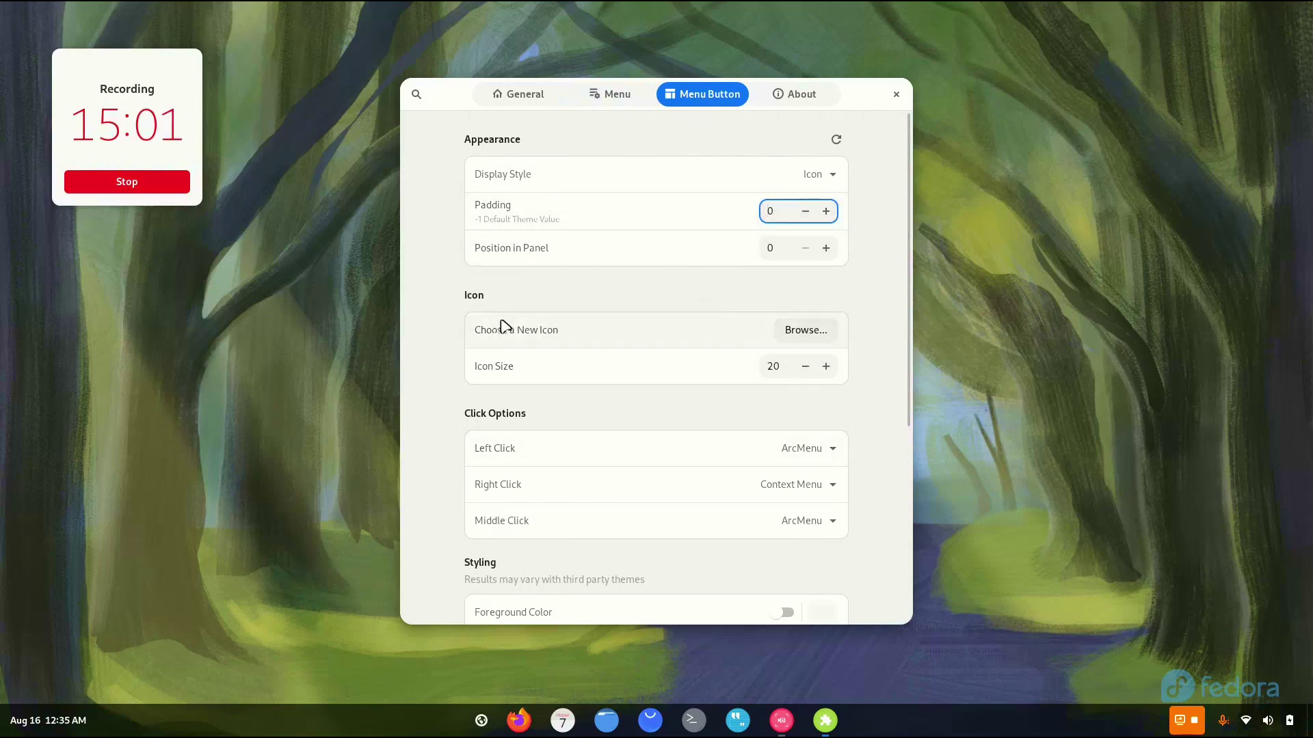
scroll(425, 371, down, 3)
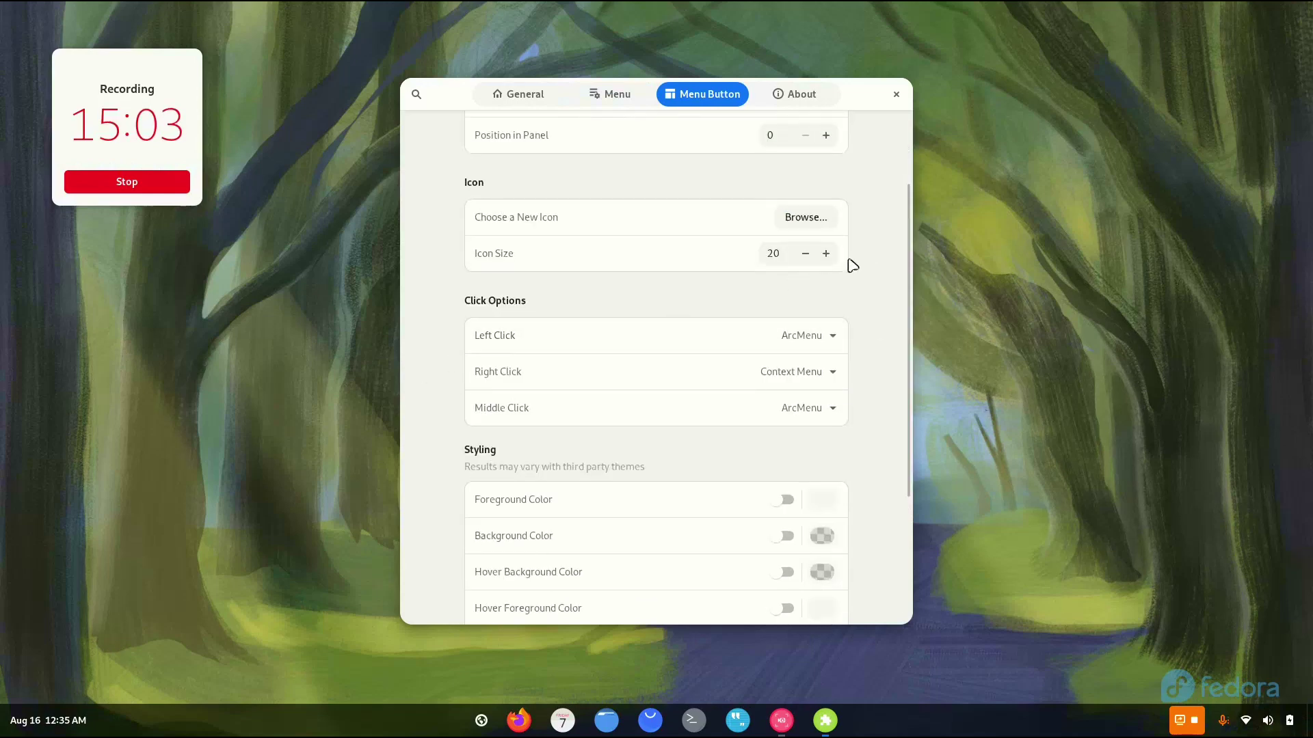
click(826, 254)
click(826, 254)
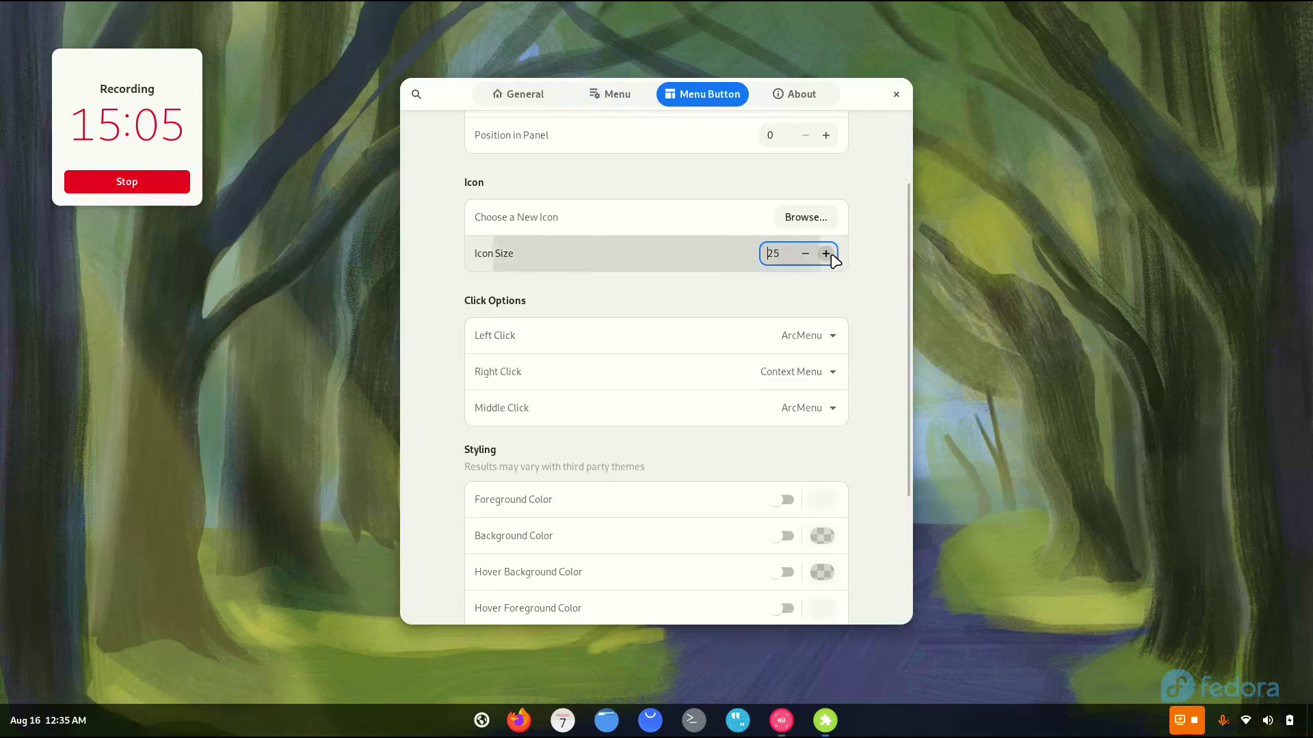
click(825, 254)
click(825, 253)
click(826, 253)
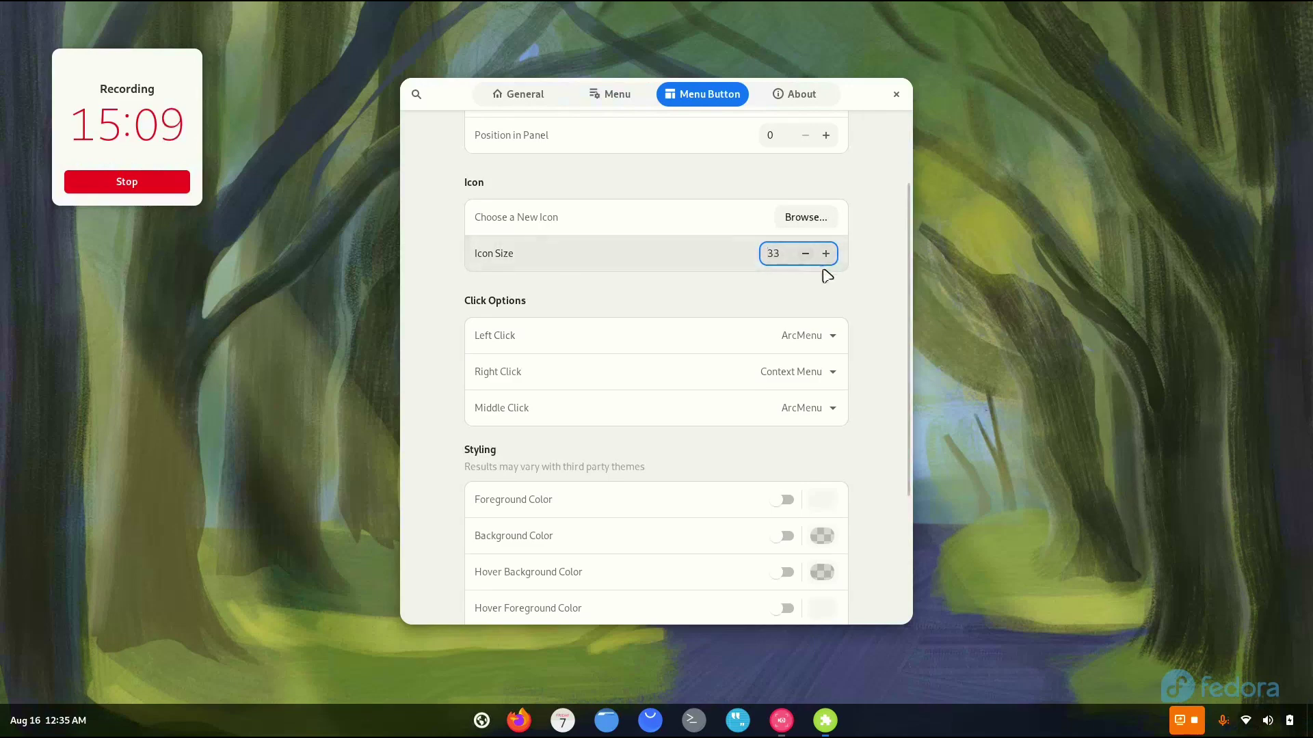
- Scroll through the remaining Menu Button options and close the ArcMenu settings window
scroll(452, 321, down, 3)
scroll(454, 318, down, 2)
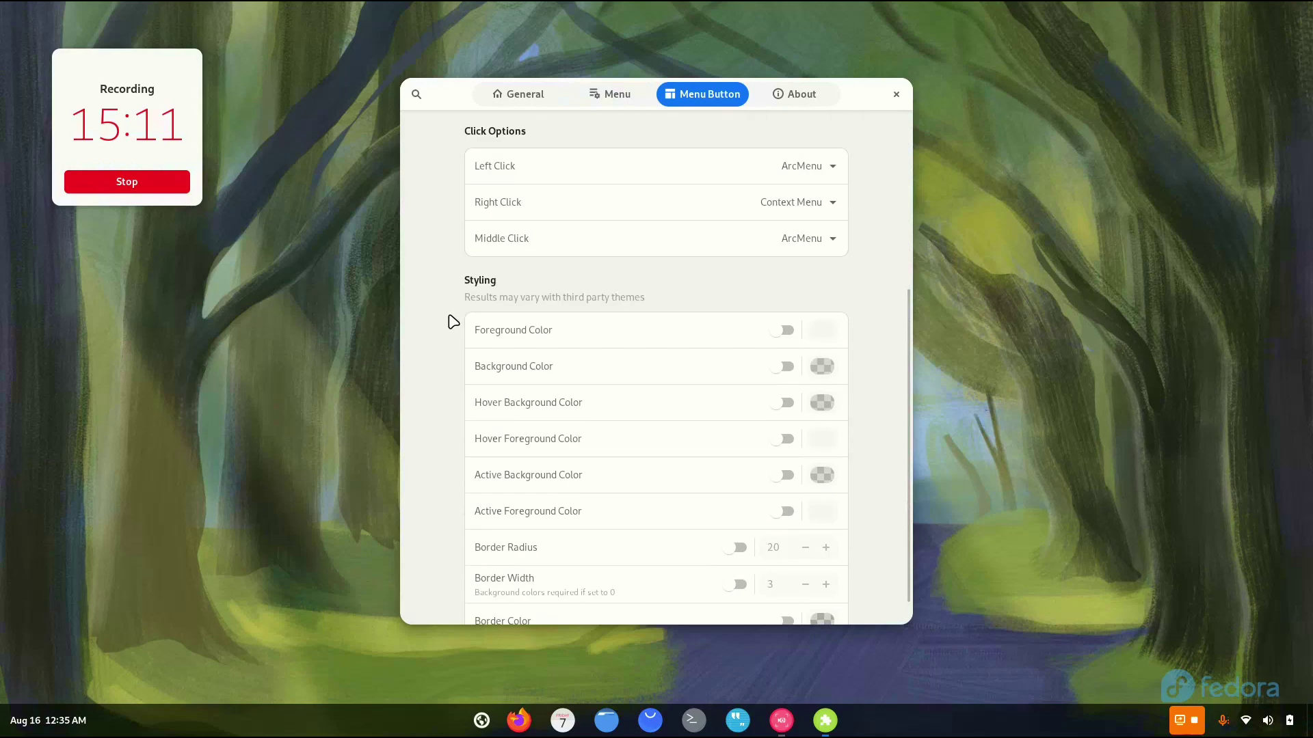
scroll(433, 296, down, 1)
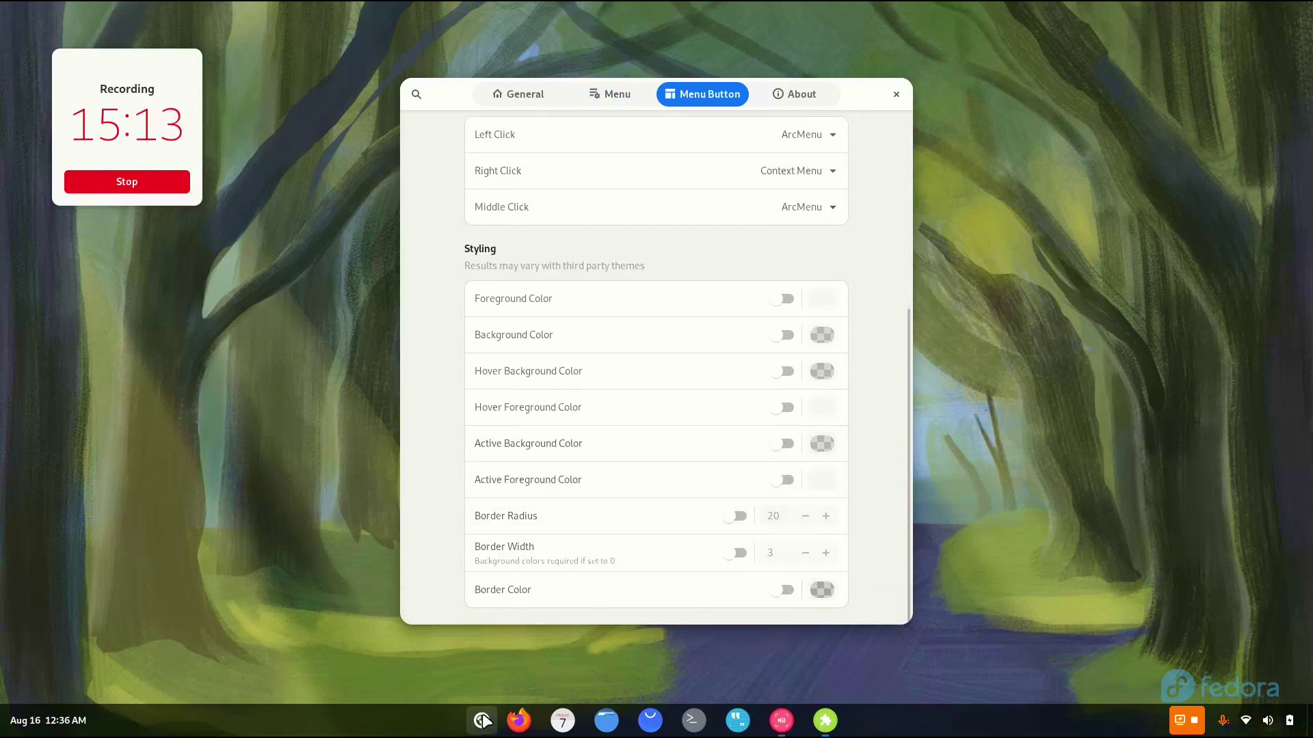
scroll(473, 284, up, 8)
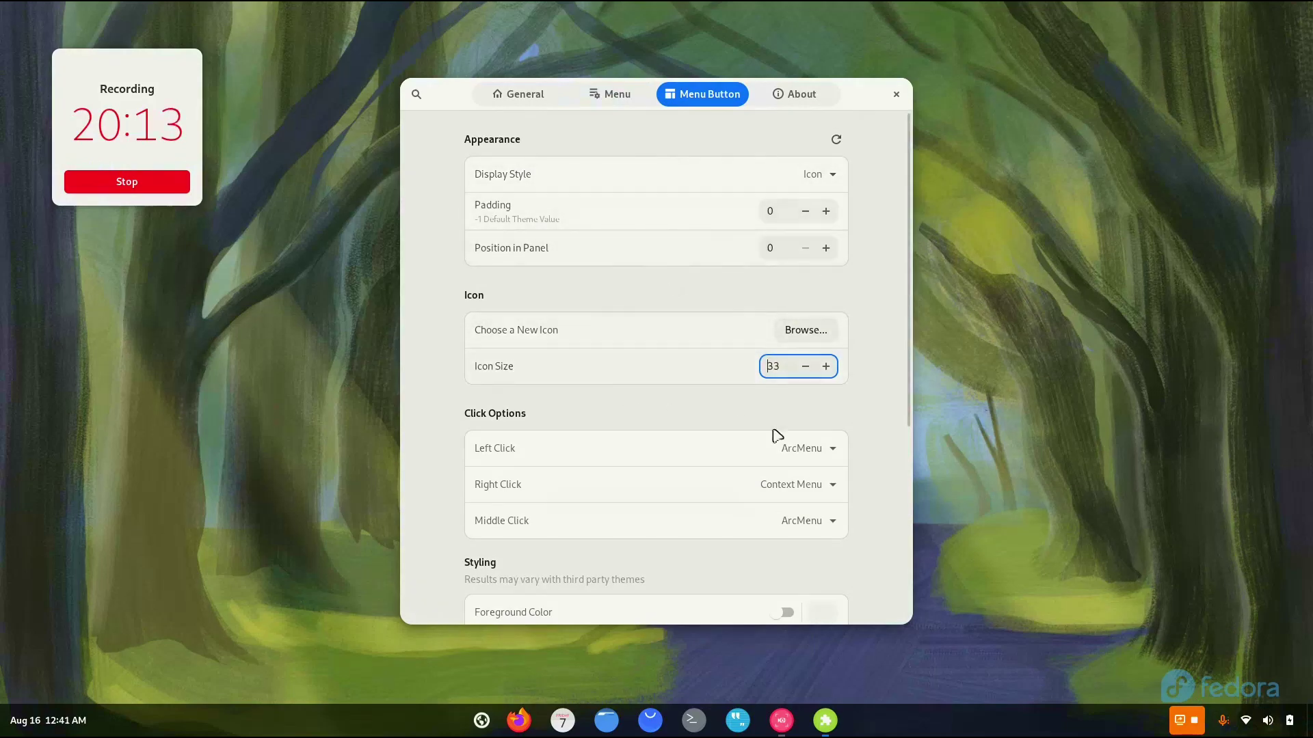
scroll(894, 404, down, 5)
scroll(895, 405, up, 3)
scroll(896, 405, up, 2)
click(1251, 726)
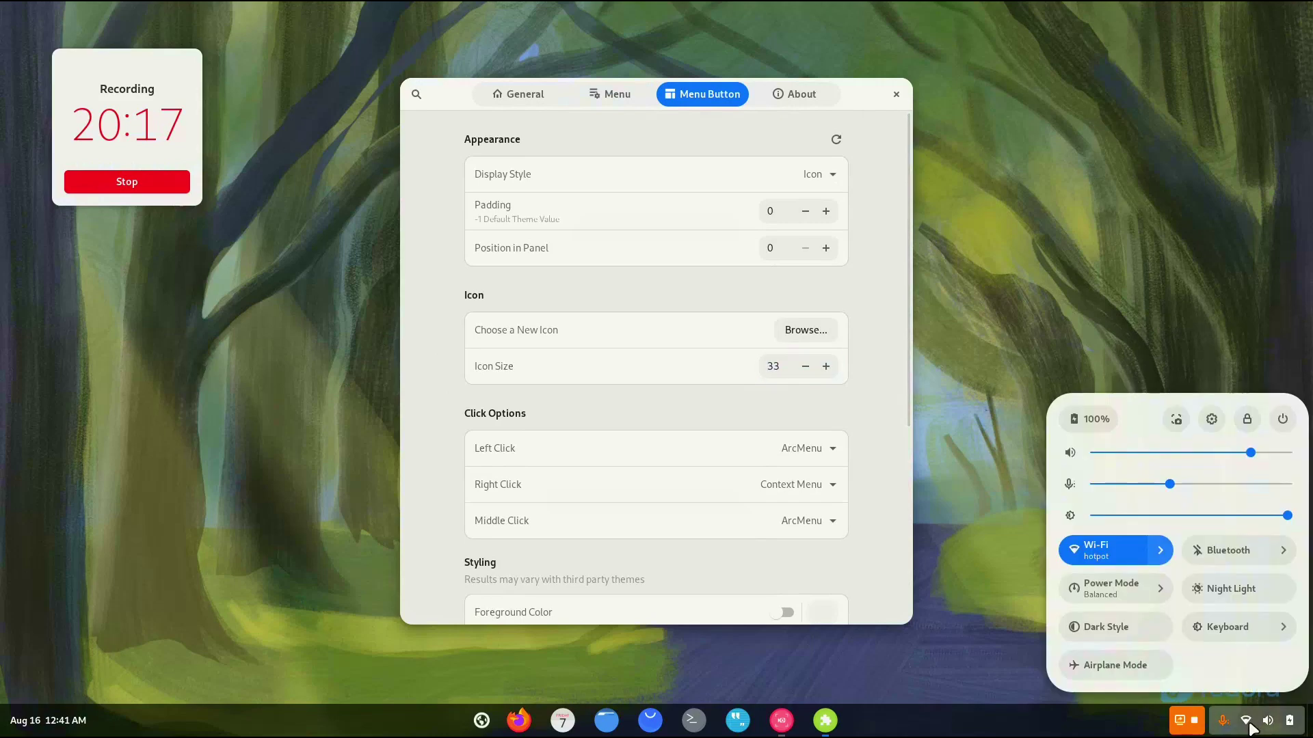
click(1250, 726)
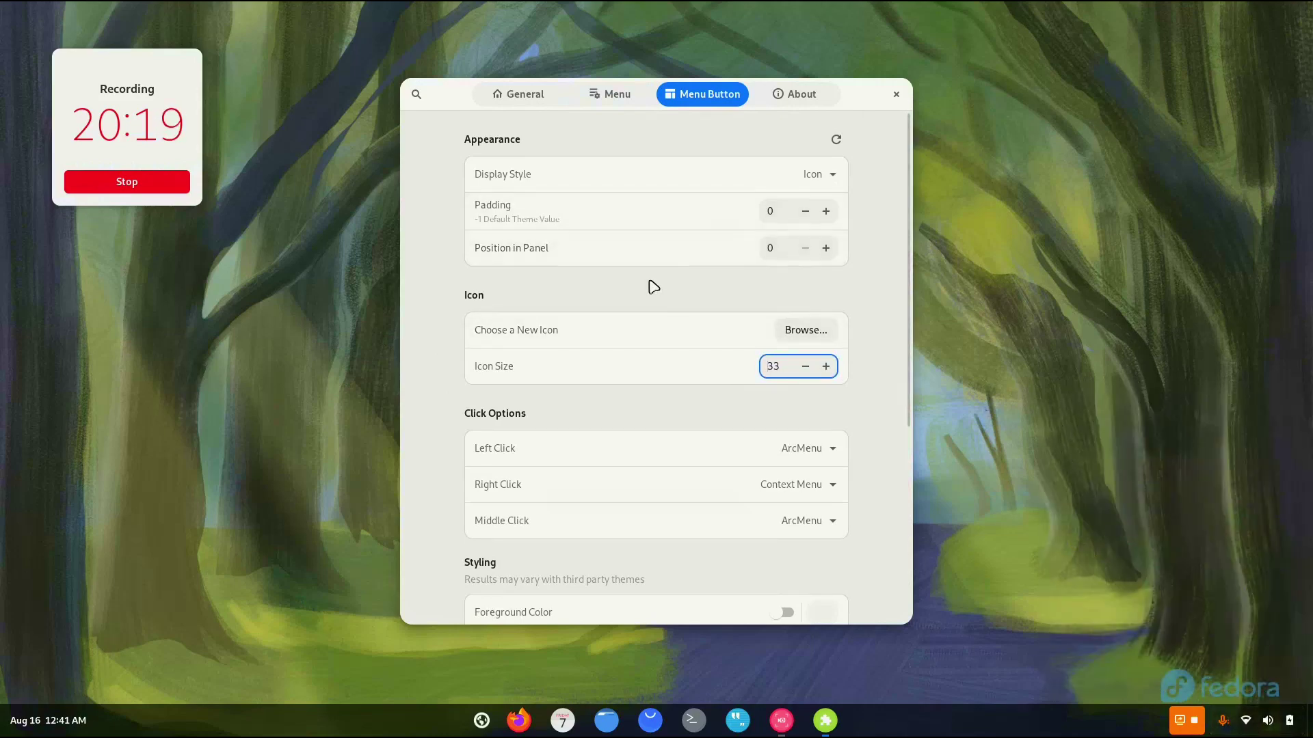
scroll(612, 231, down, 8)
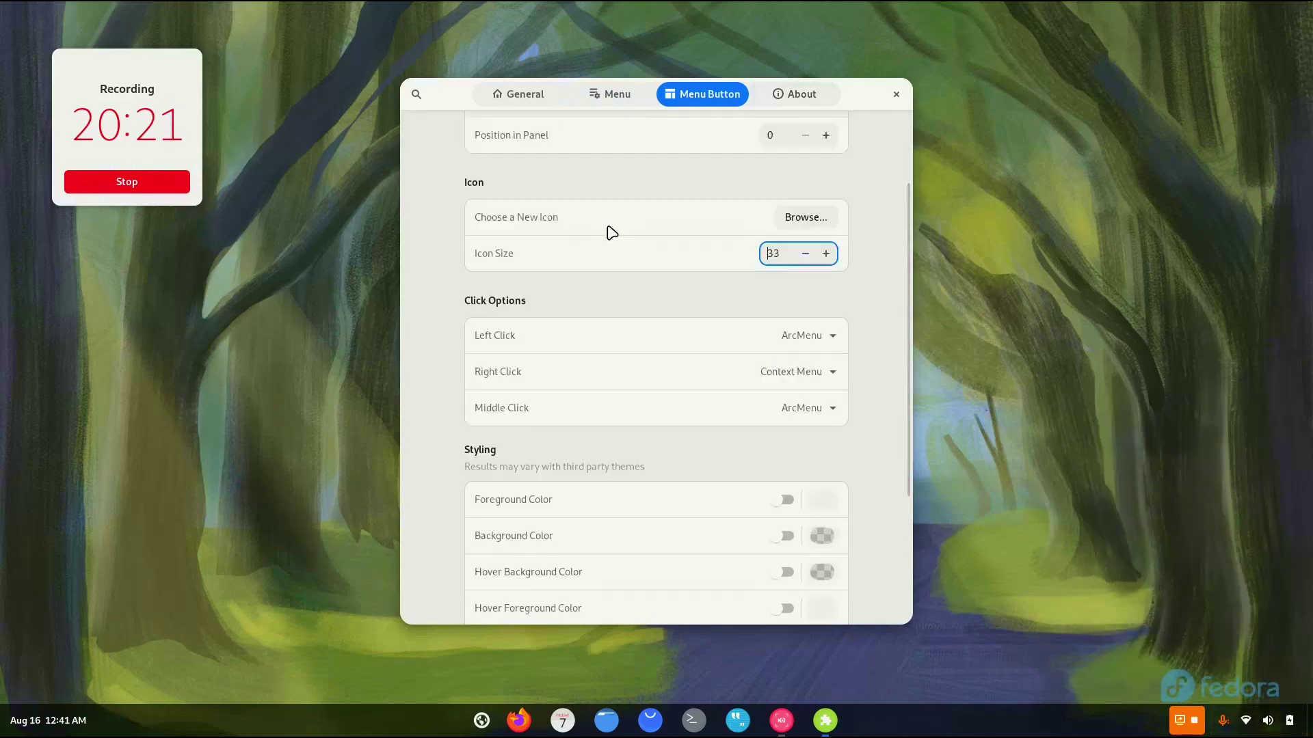
click(898, 95)
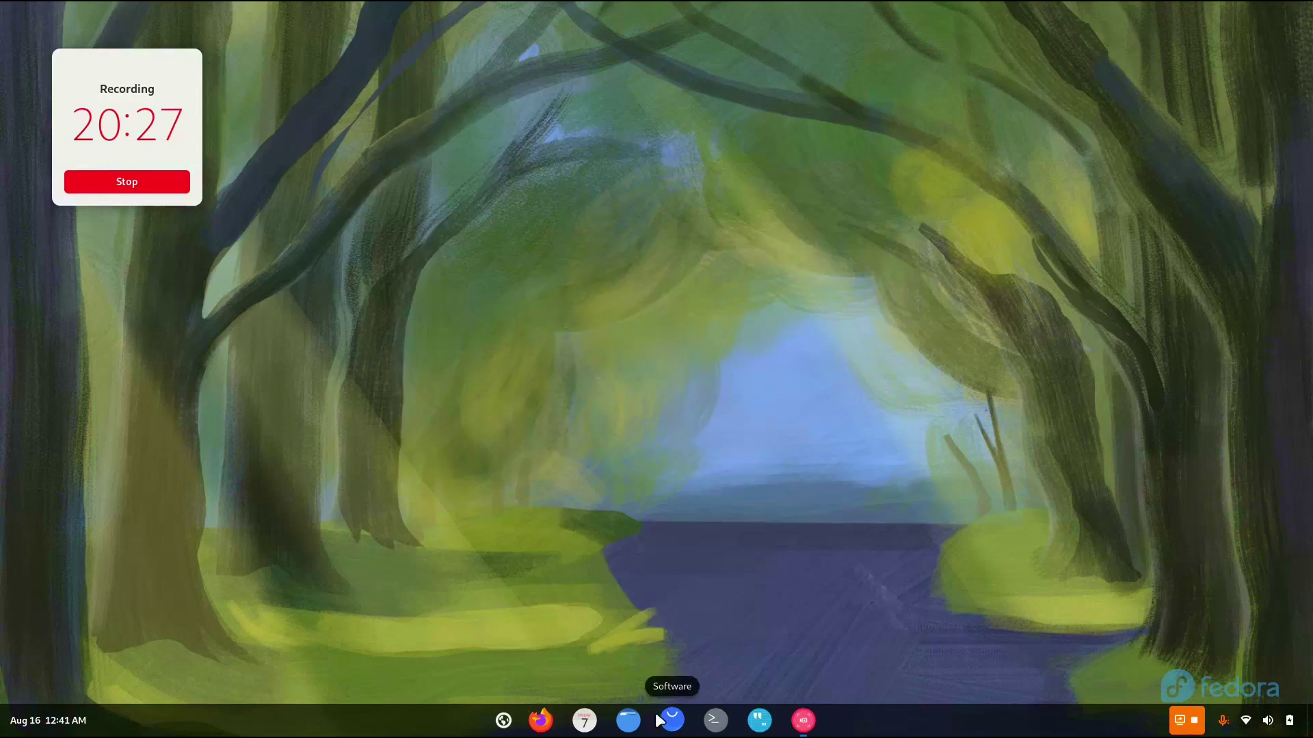
- Open Files, go to Downloads, and open the Wallpapers folder to browse its images
click(628, 720)
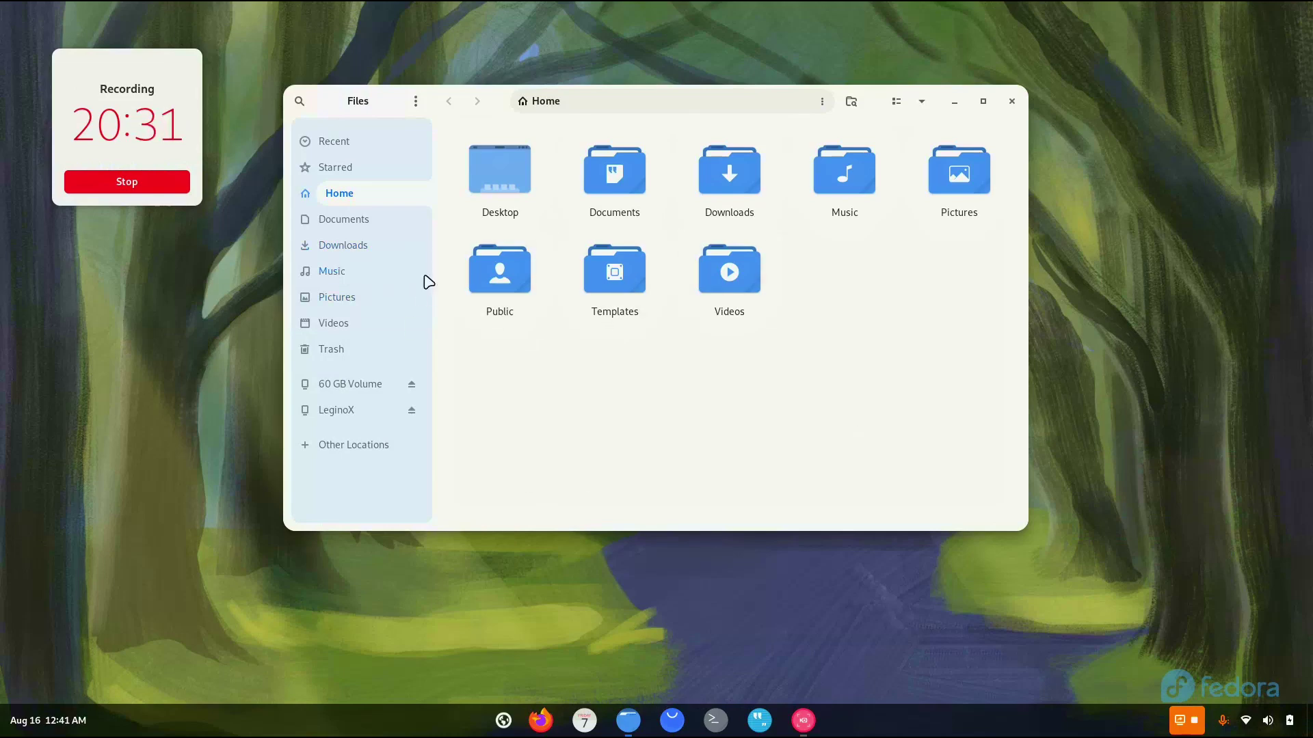
click(342, 245)
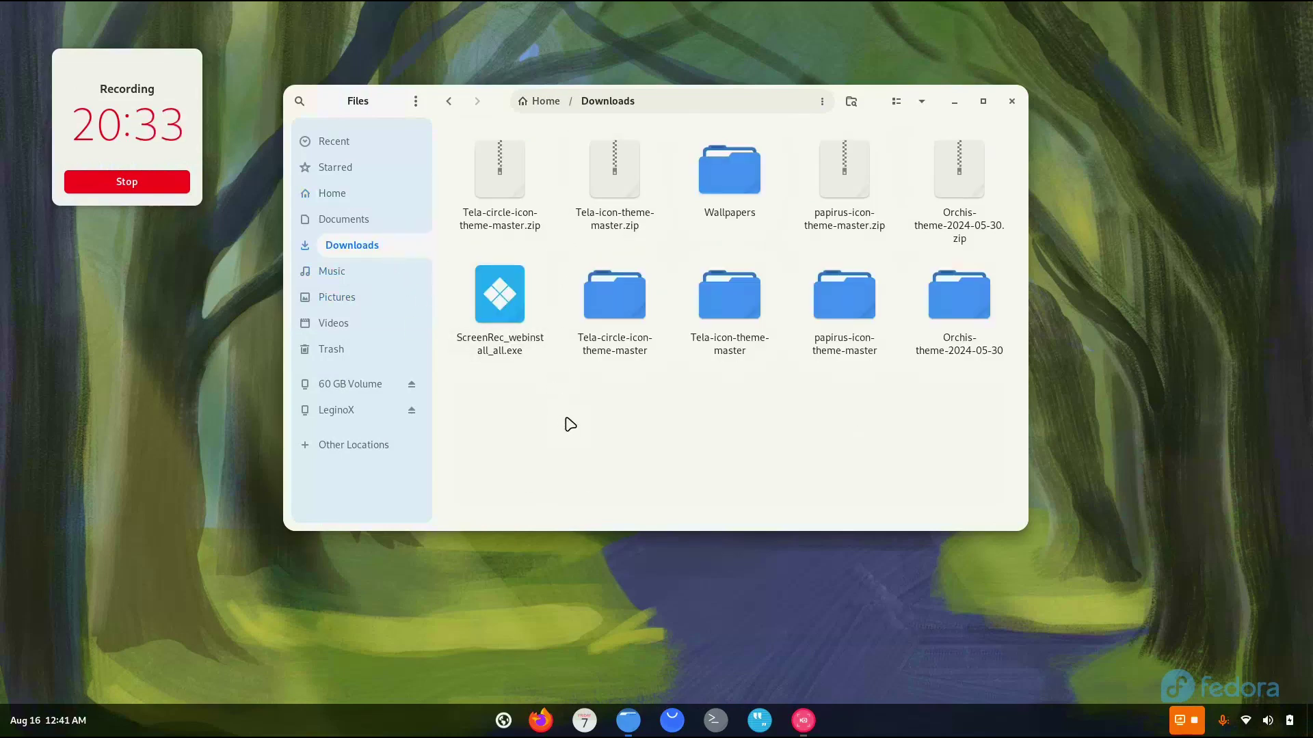
double_click(702, 181)
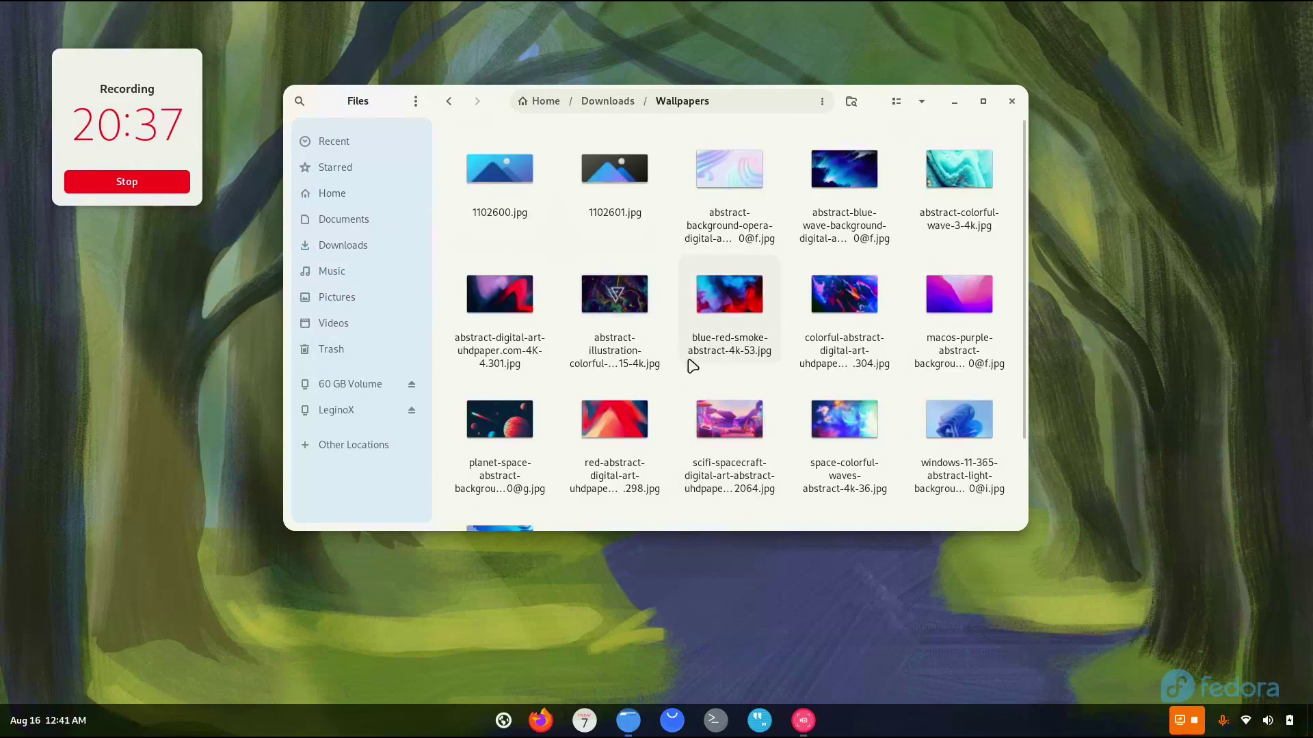
scroll(673, 372, down, 3)
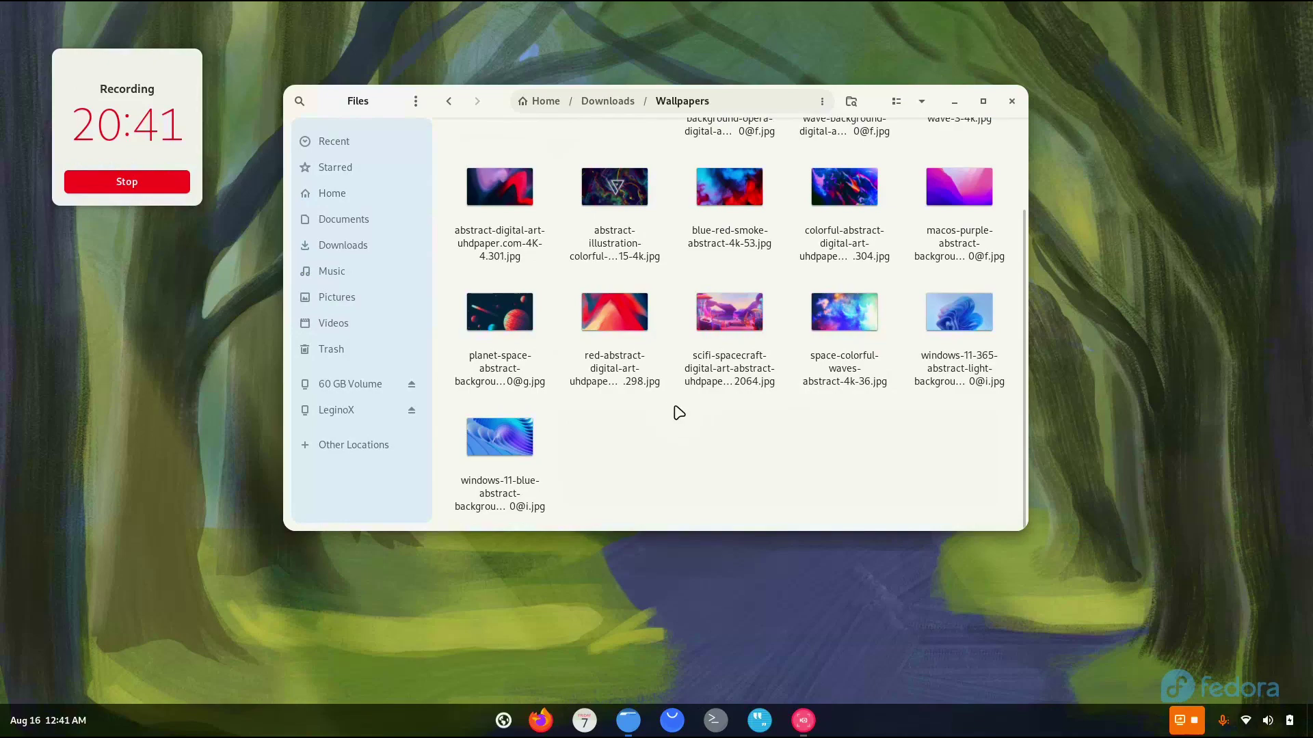
scroll(679, 412, up, 3)
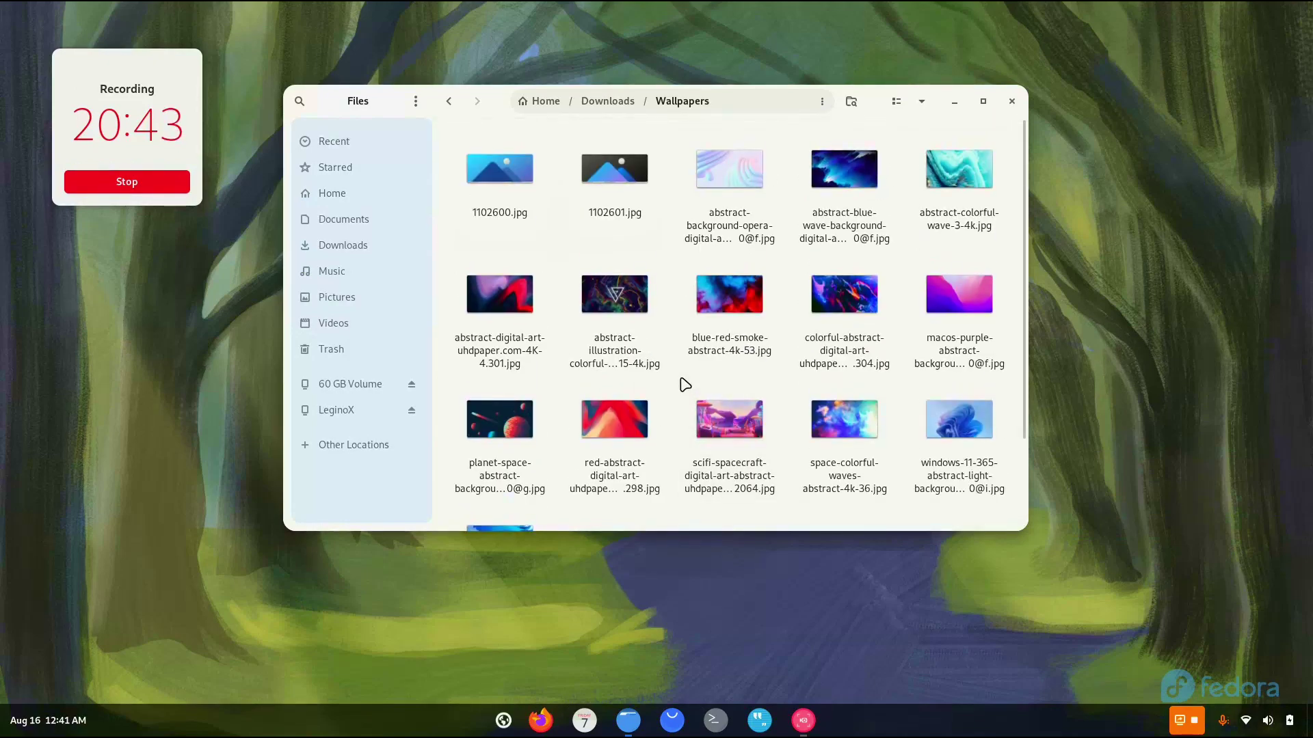
scroll(685, 385, down, 3)
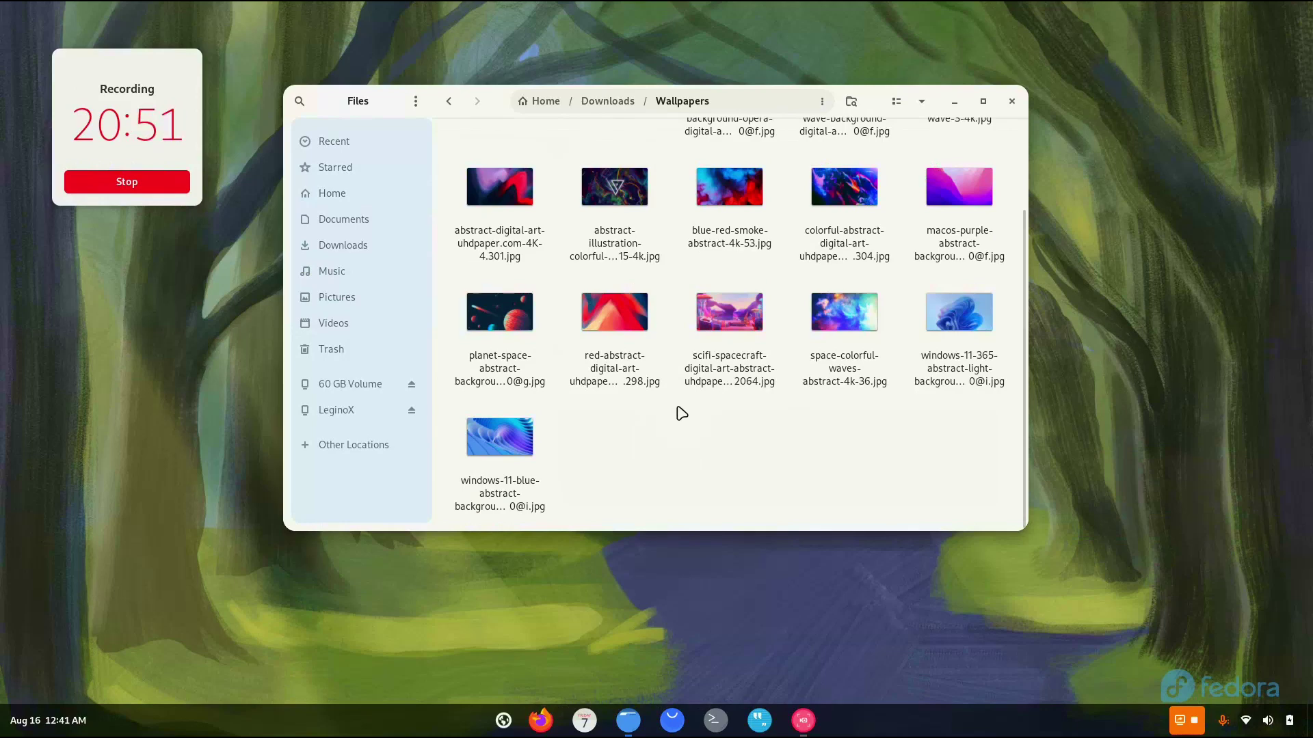
scroll(786, 413, up, 3)
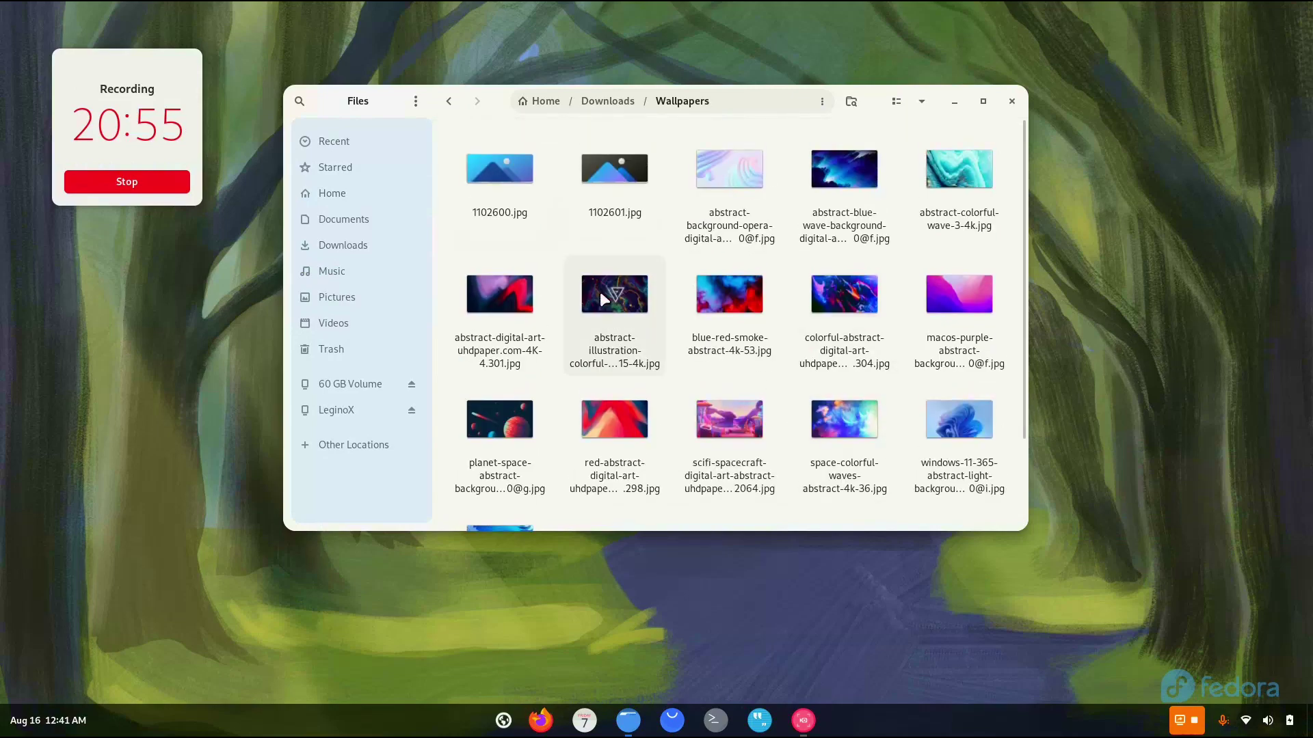
- Set the abstract blue wave image as the desktop background
right_click(832, 183)
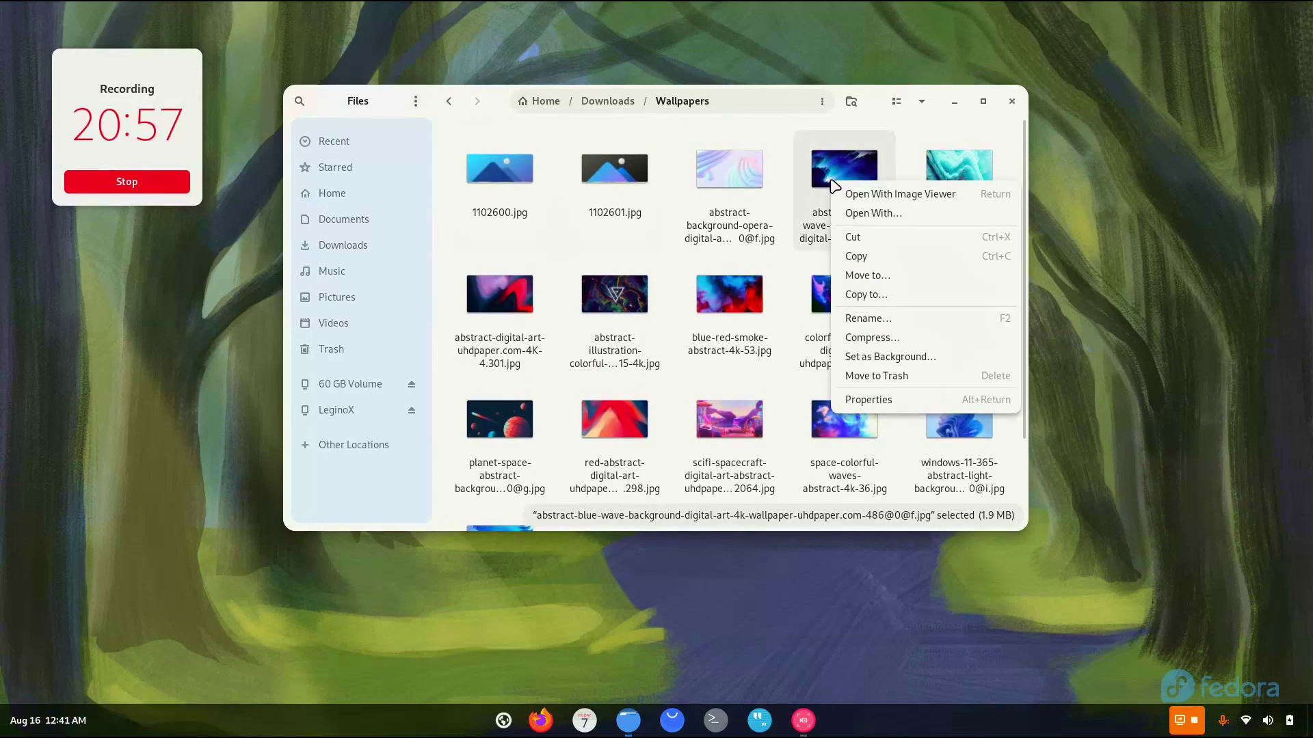
click(882, 356)
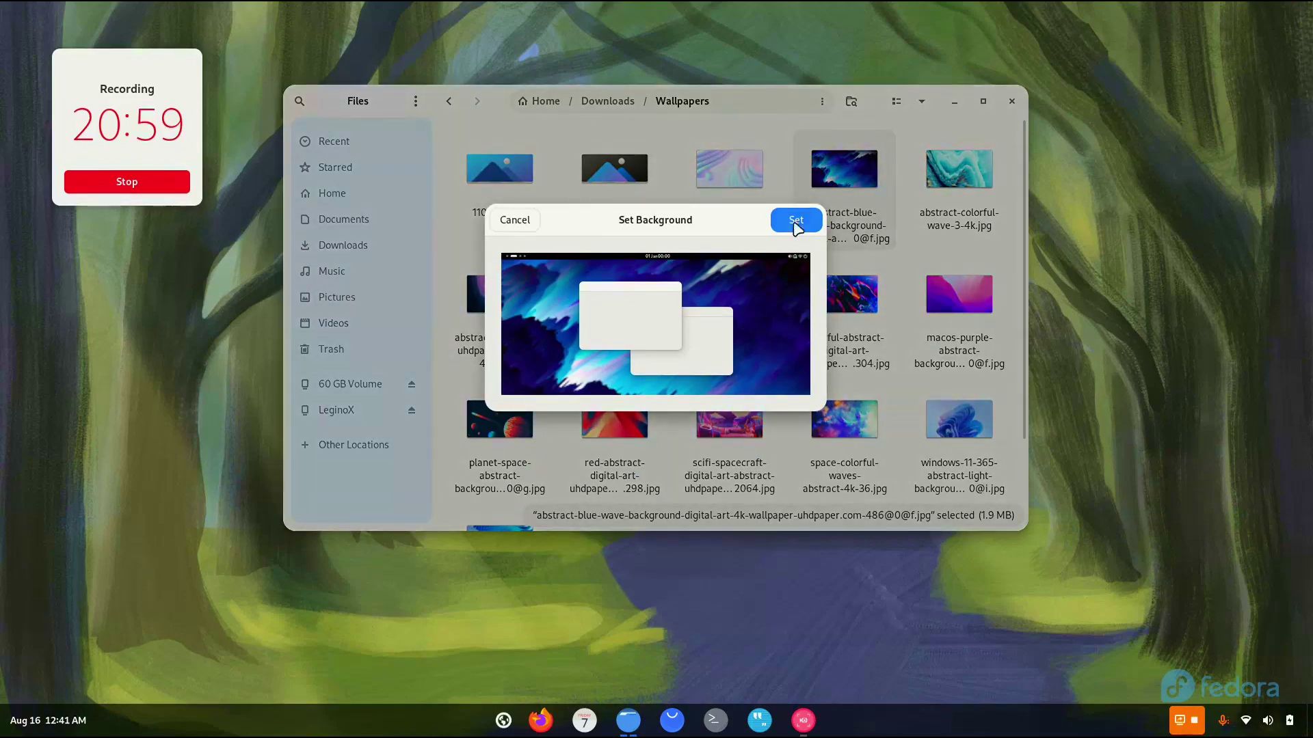
click(795, 220)
- Minimise the Files window to reveal the desktop, briefly checking the app menu and Quick Settings
click(955, 108)
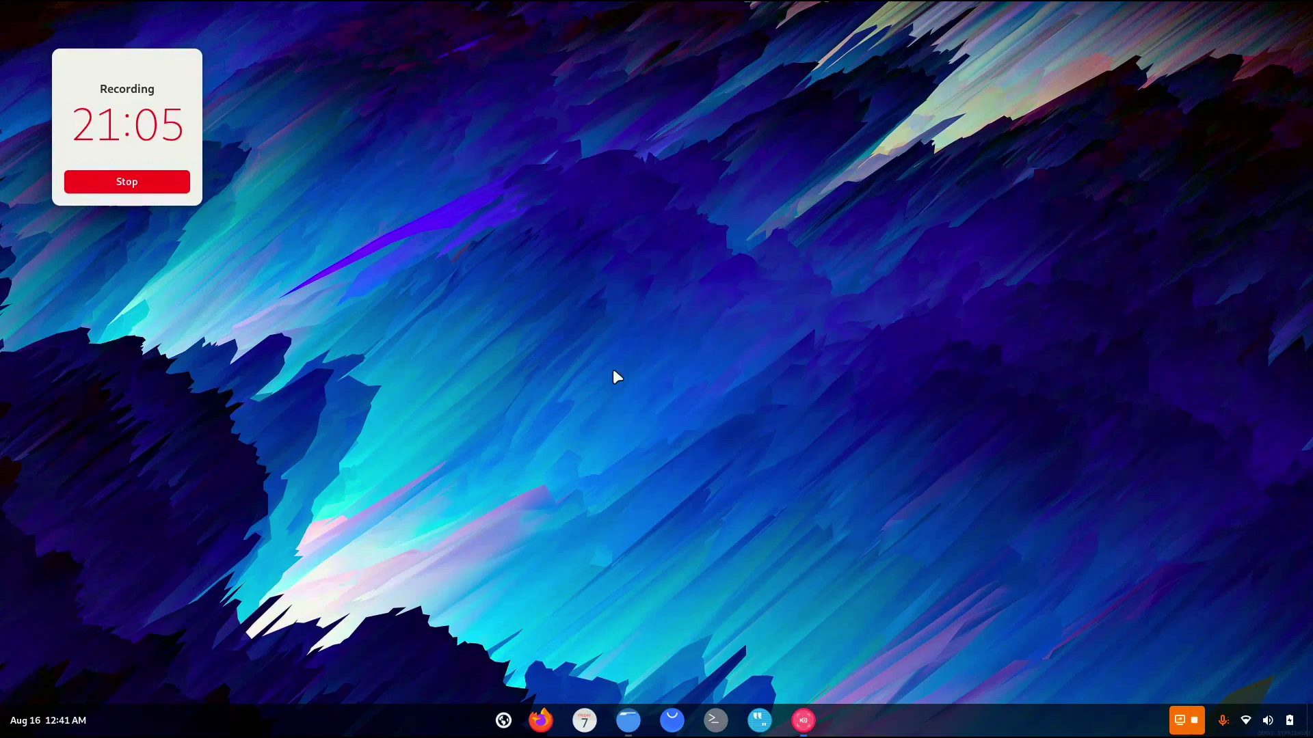
click(503, 720)
click(503, 719)
click(628, 719)
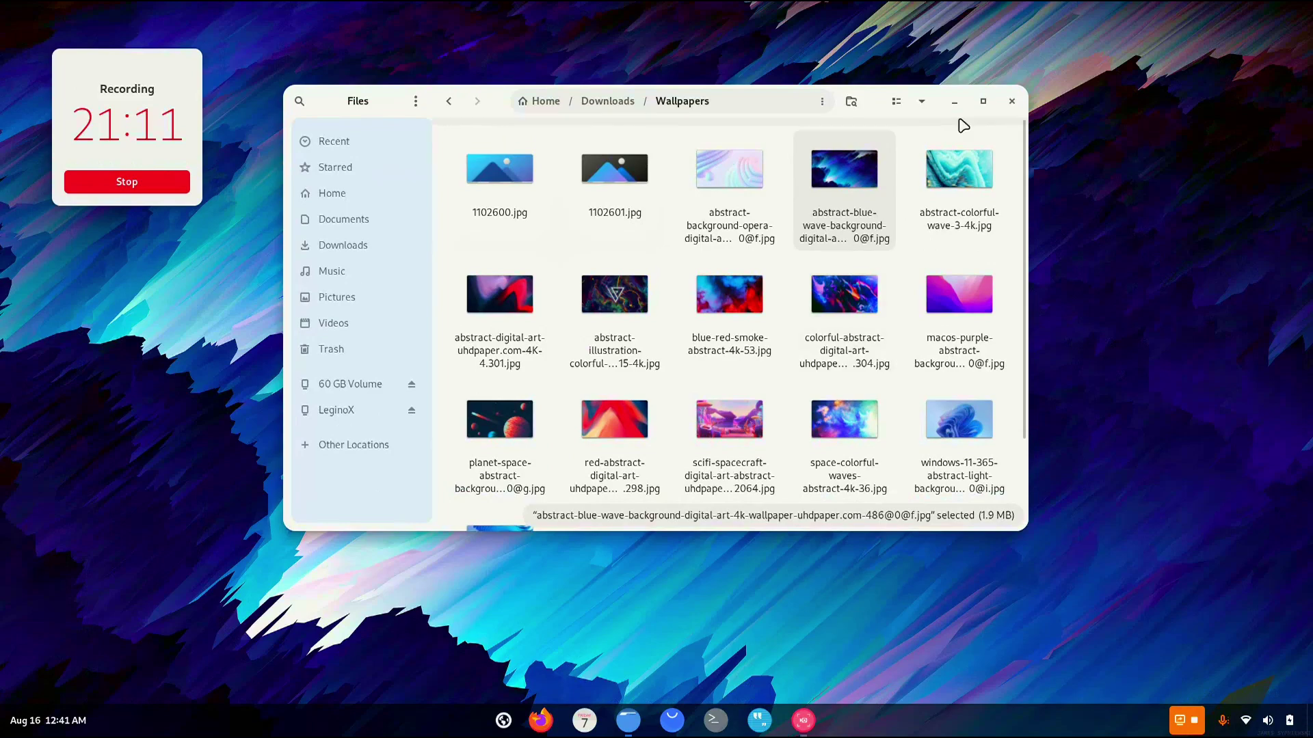
click(954, 102)
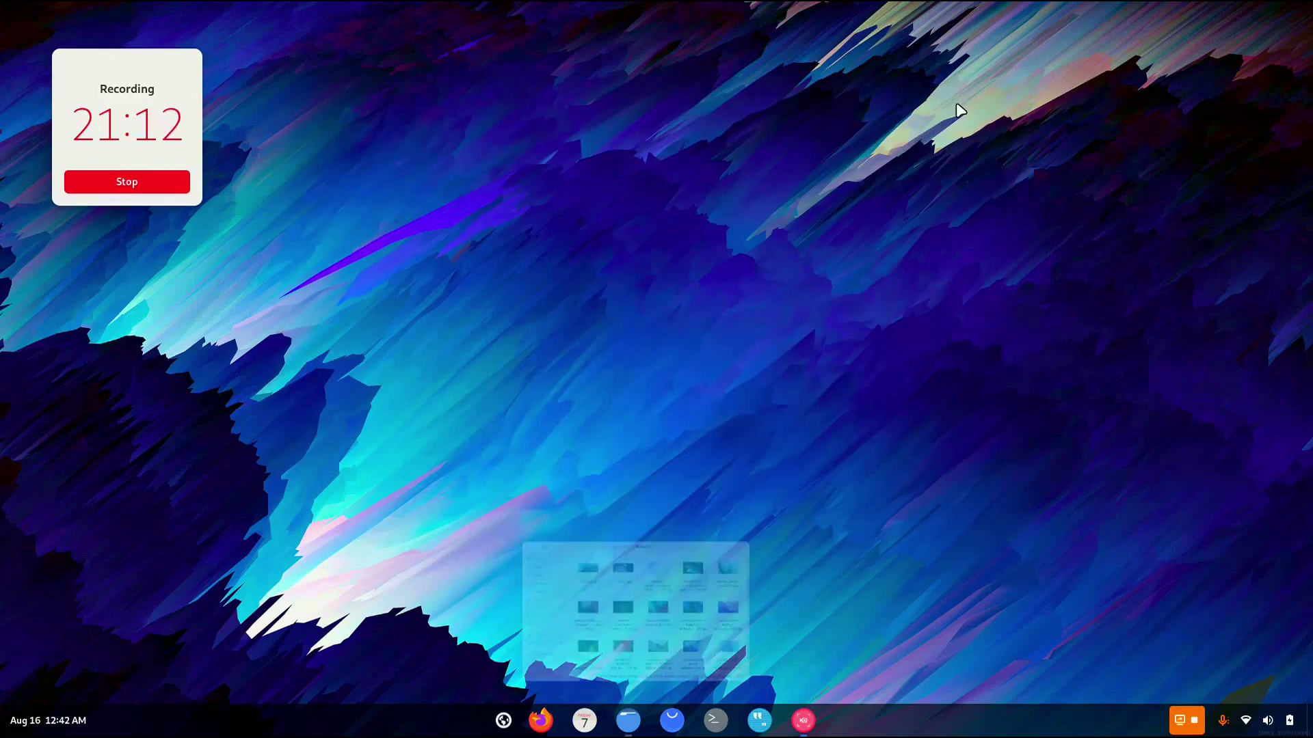
click(1257, 720)
click(1258, 719)
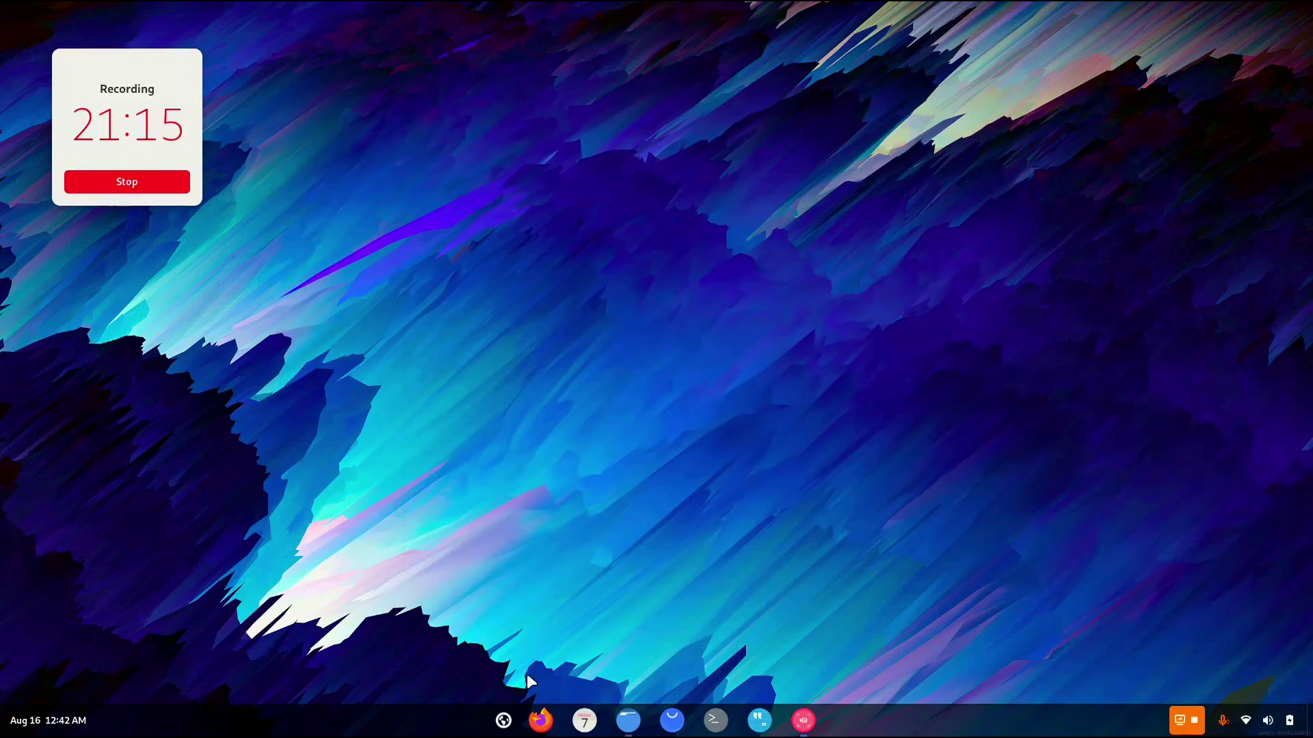
click(503, 723)
click(502, 728)
- Unpin ArcMenu Settings from the ArcMenu pinned apps
click(507, 711)
click(892, 459)
click(504, 719)
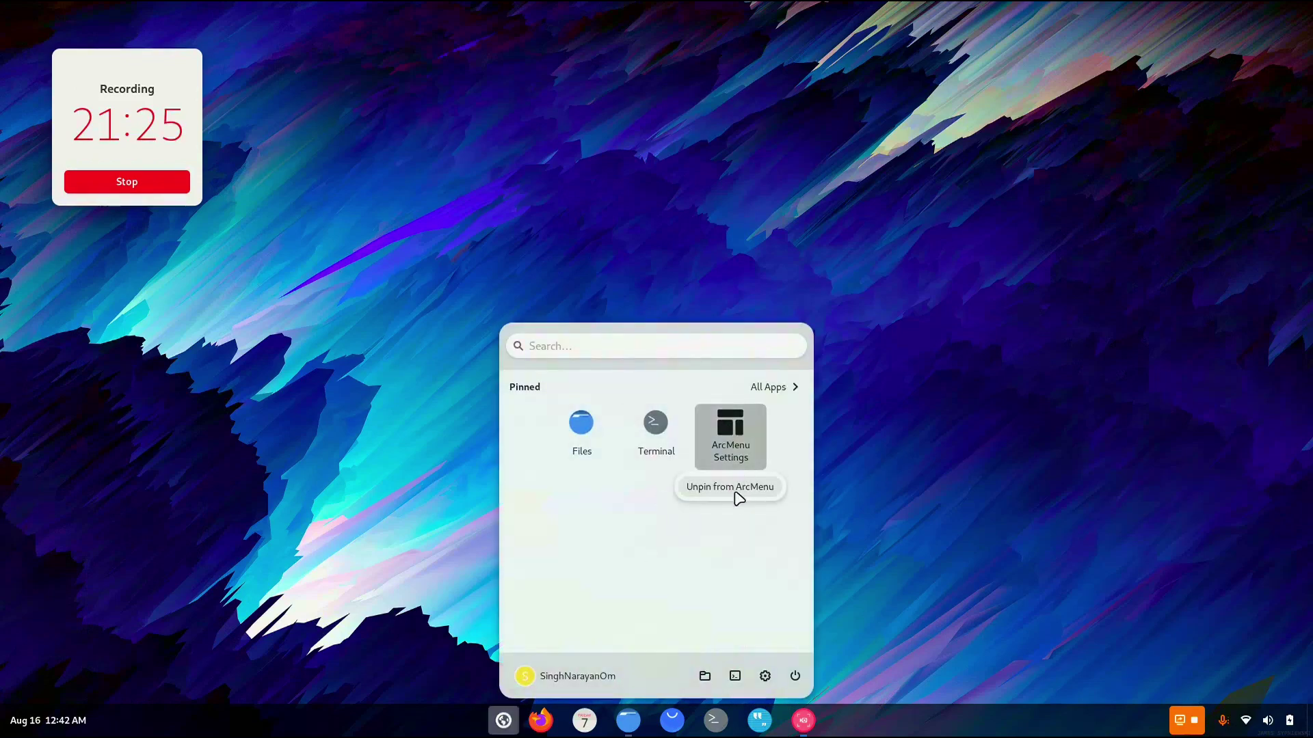
click(736, 494)
right_click(662, 419)
click(583, 531)
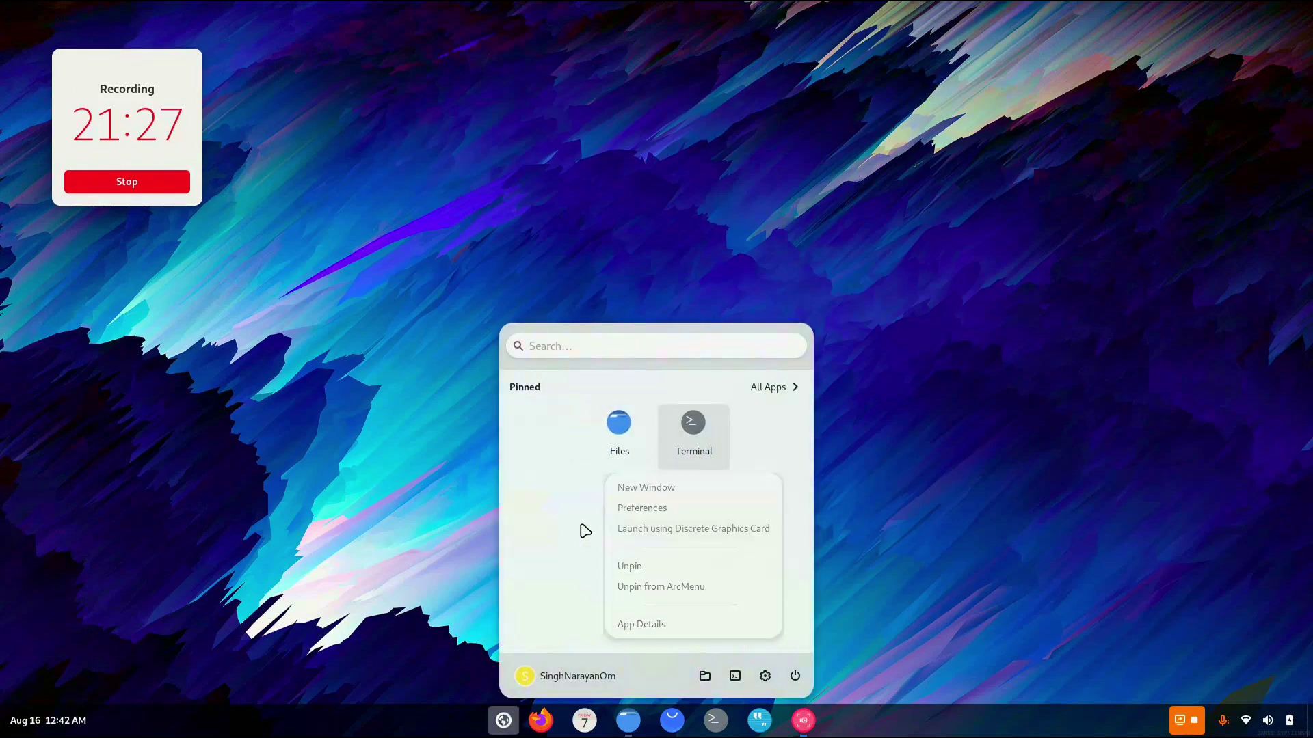
- Pin Disks to ArcMenu from the All Apps list and return to the pinned view
click(788, 380)
scroll(683, 478, down, 5)
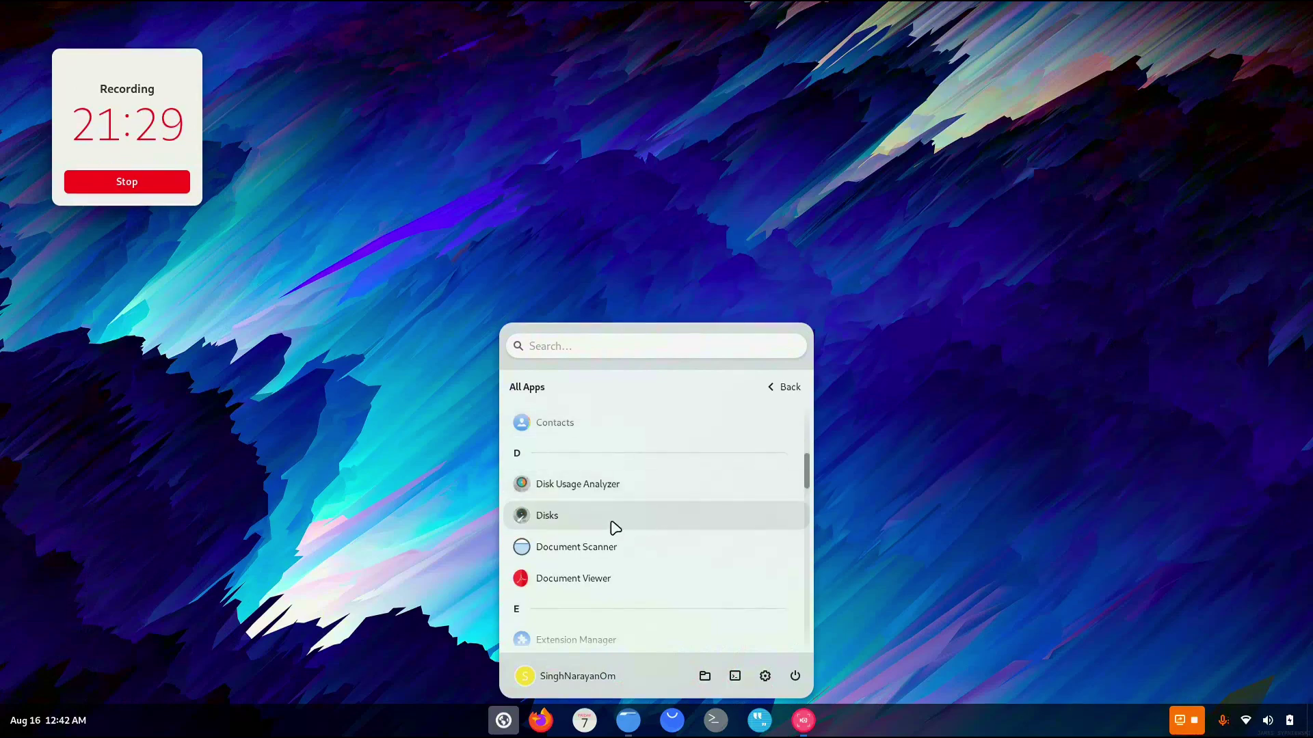
right_click(545, 515)
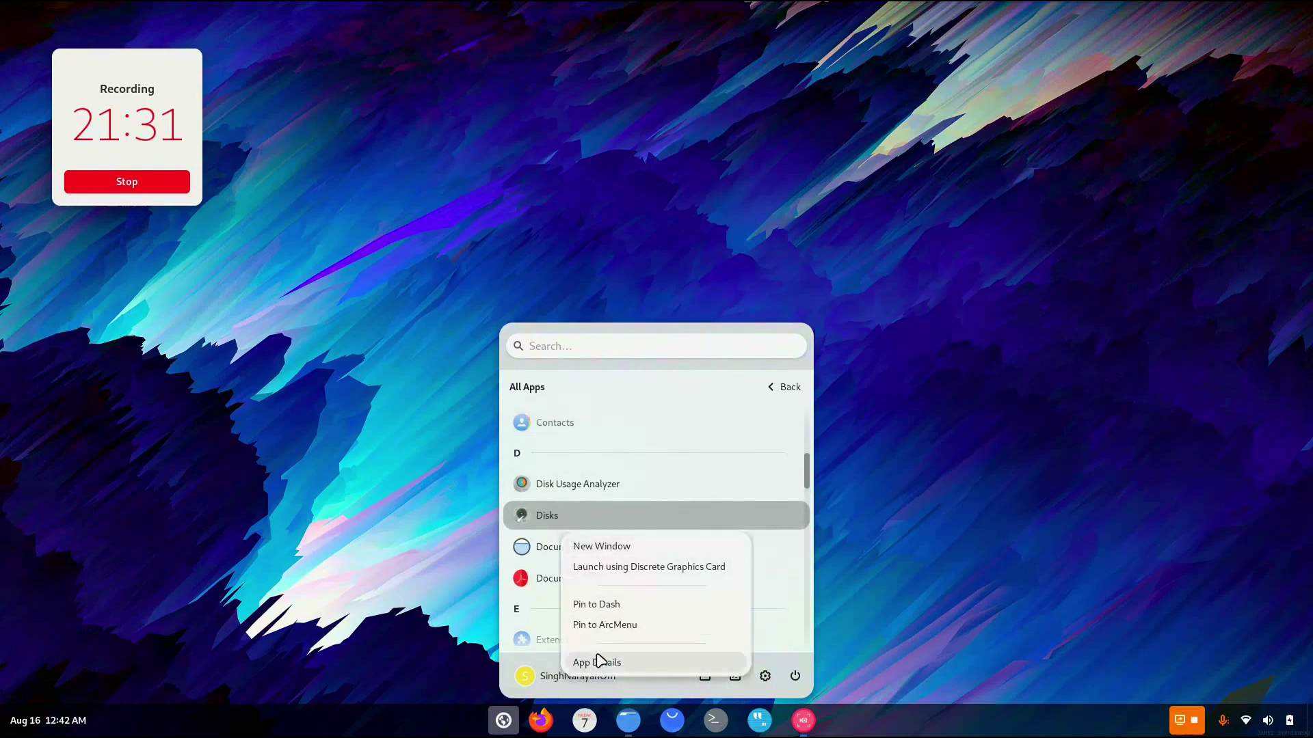
click(664, 625)
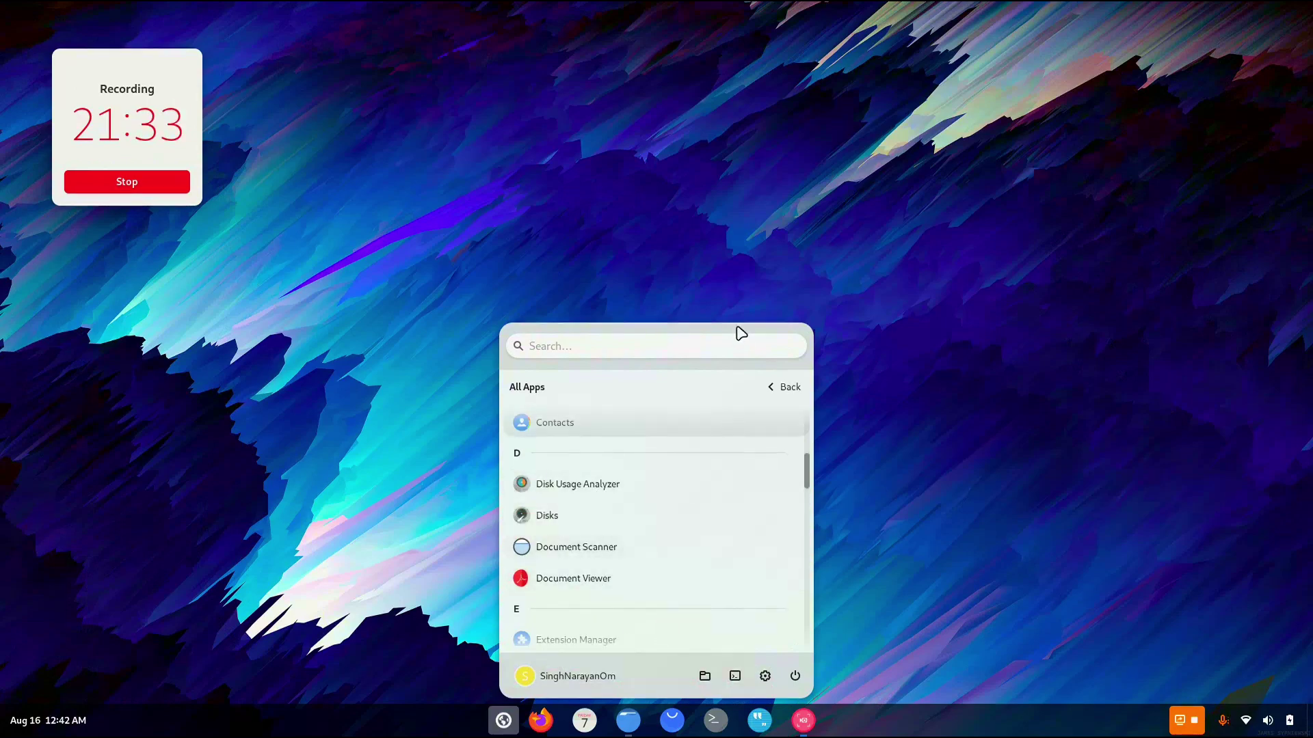
click(786, 387)
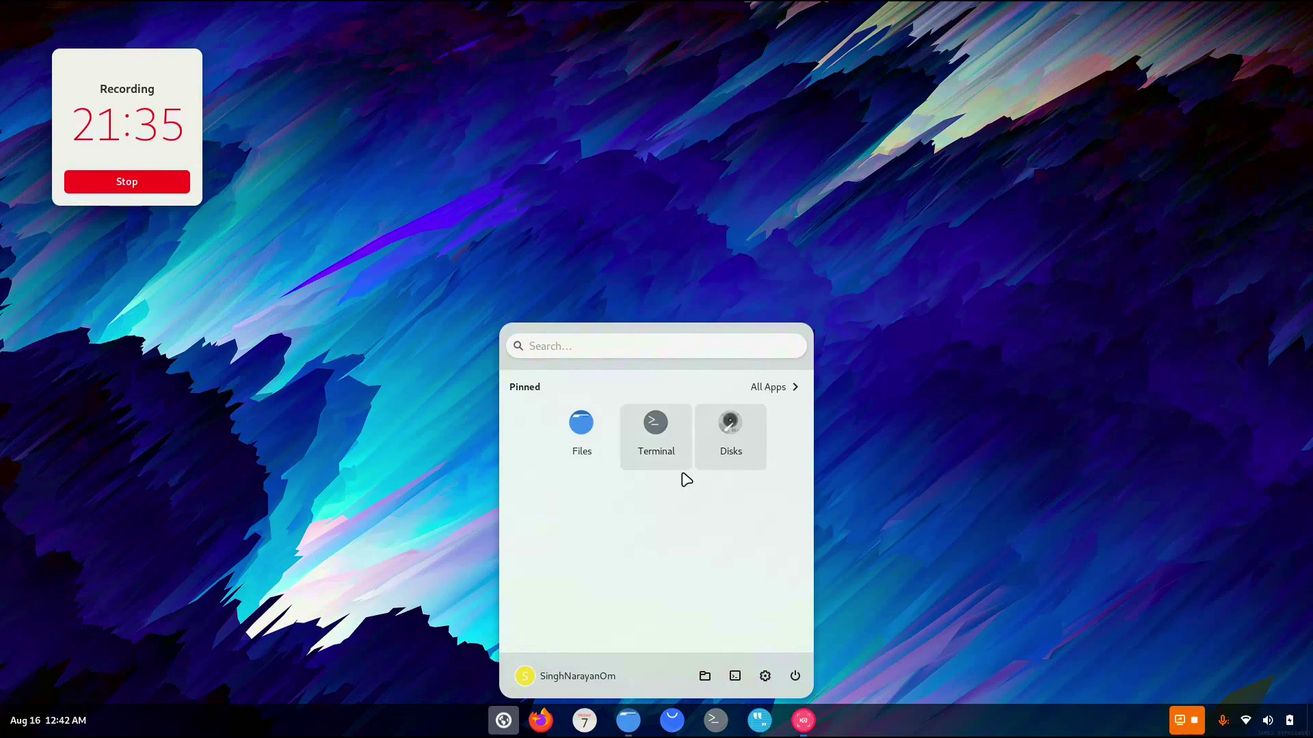
- Reopen the menu to confirm Files, Terminal and Disks are pinned
click(850, 401)
click(504, 720)
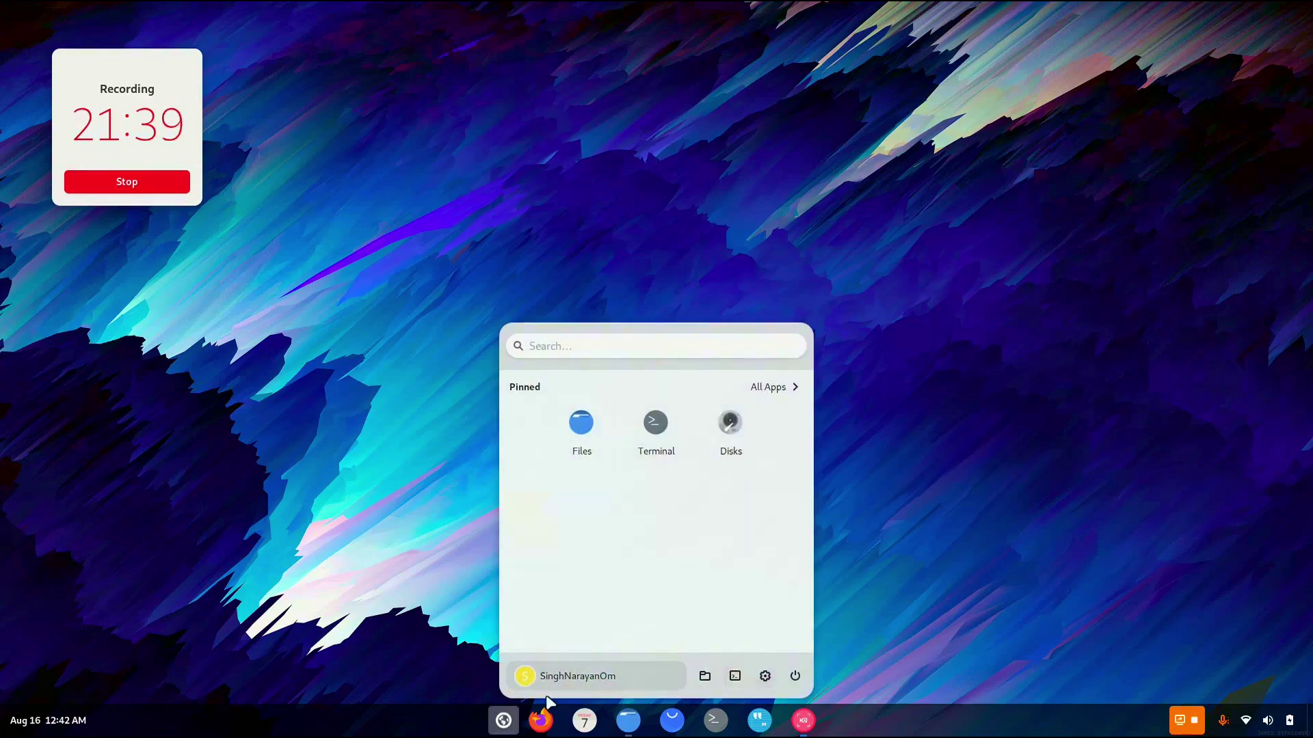
click(496, 725)
right_click(509, 717)
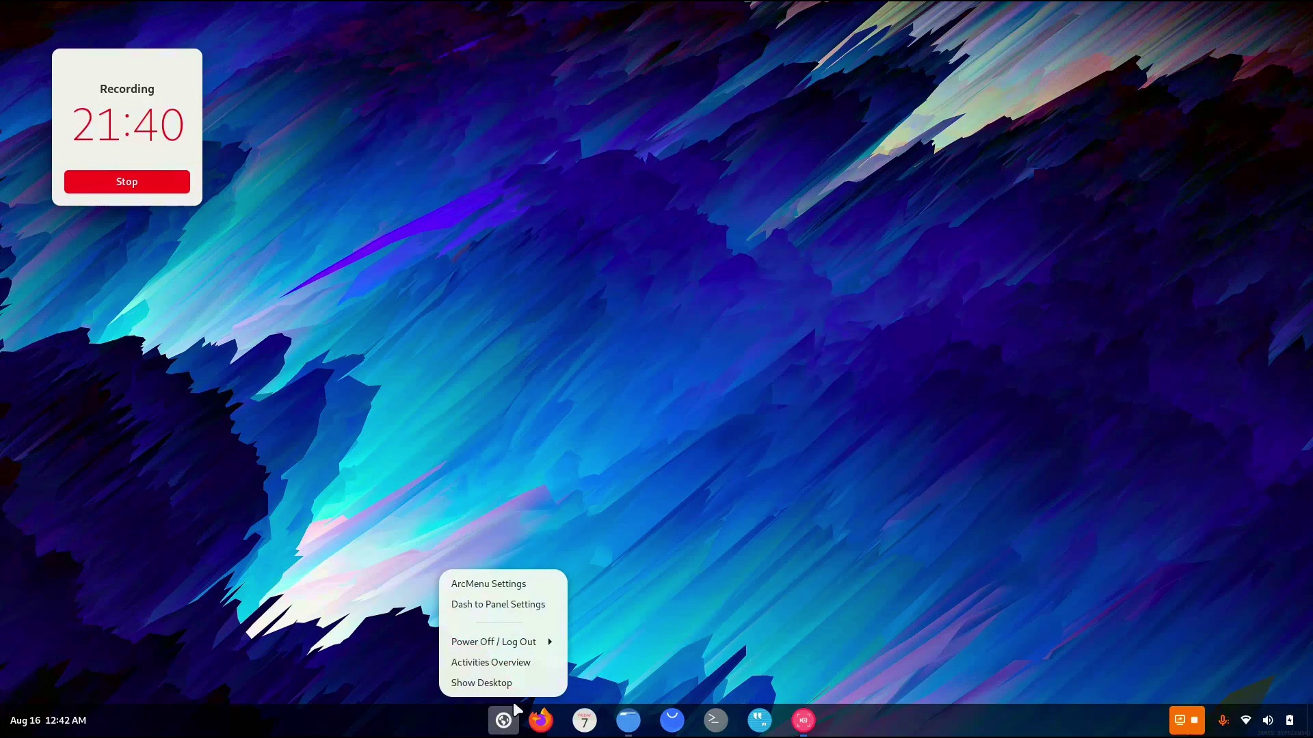
click(759, 451)
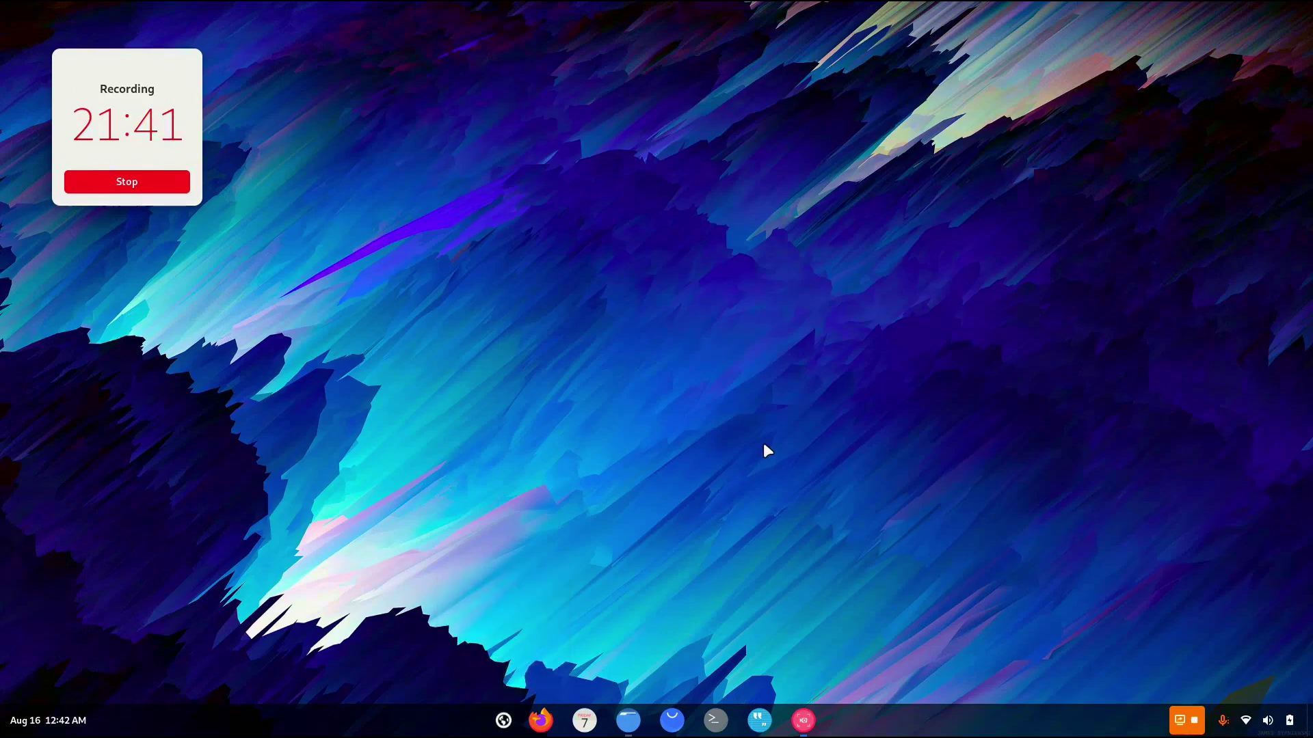
click(504, 720)
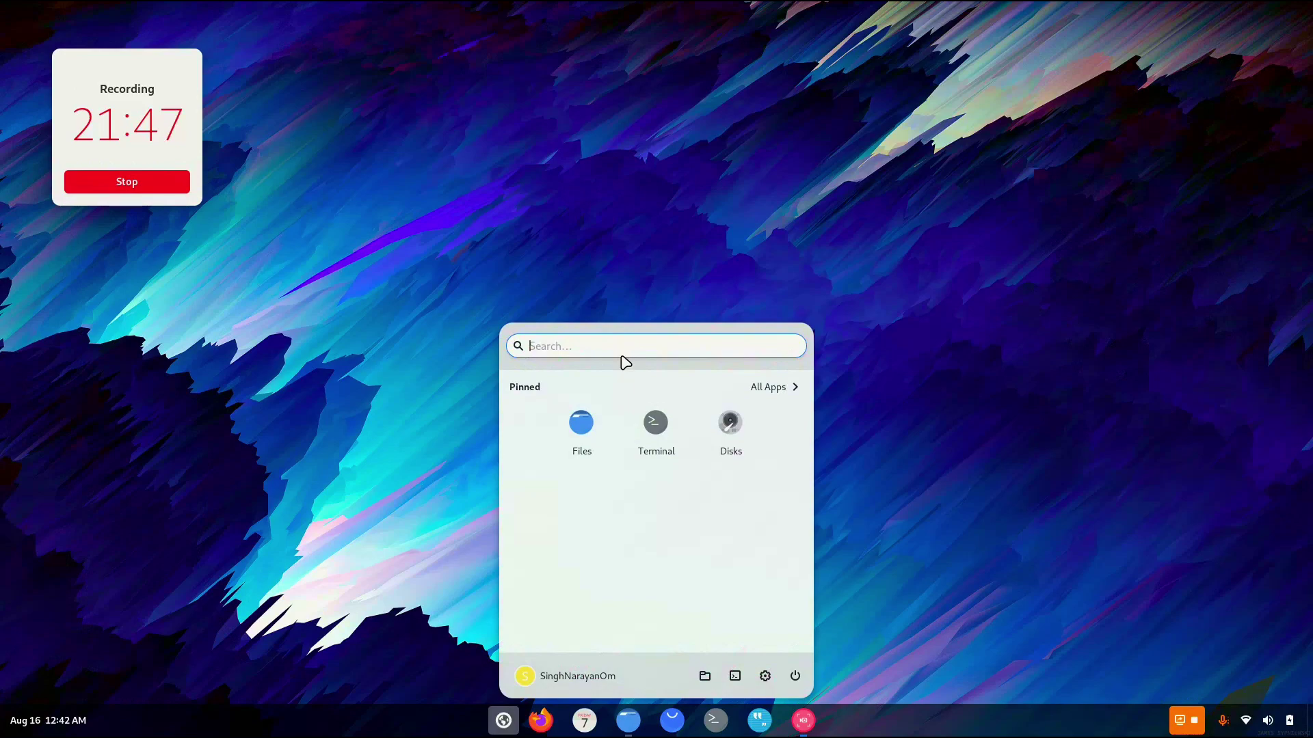
- Launch Tweaks via a 'twe' search and set Shell and Legacy Applications themes to Orchis-Dark, then close it
text(twe)
key(Return)
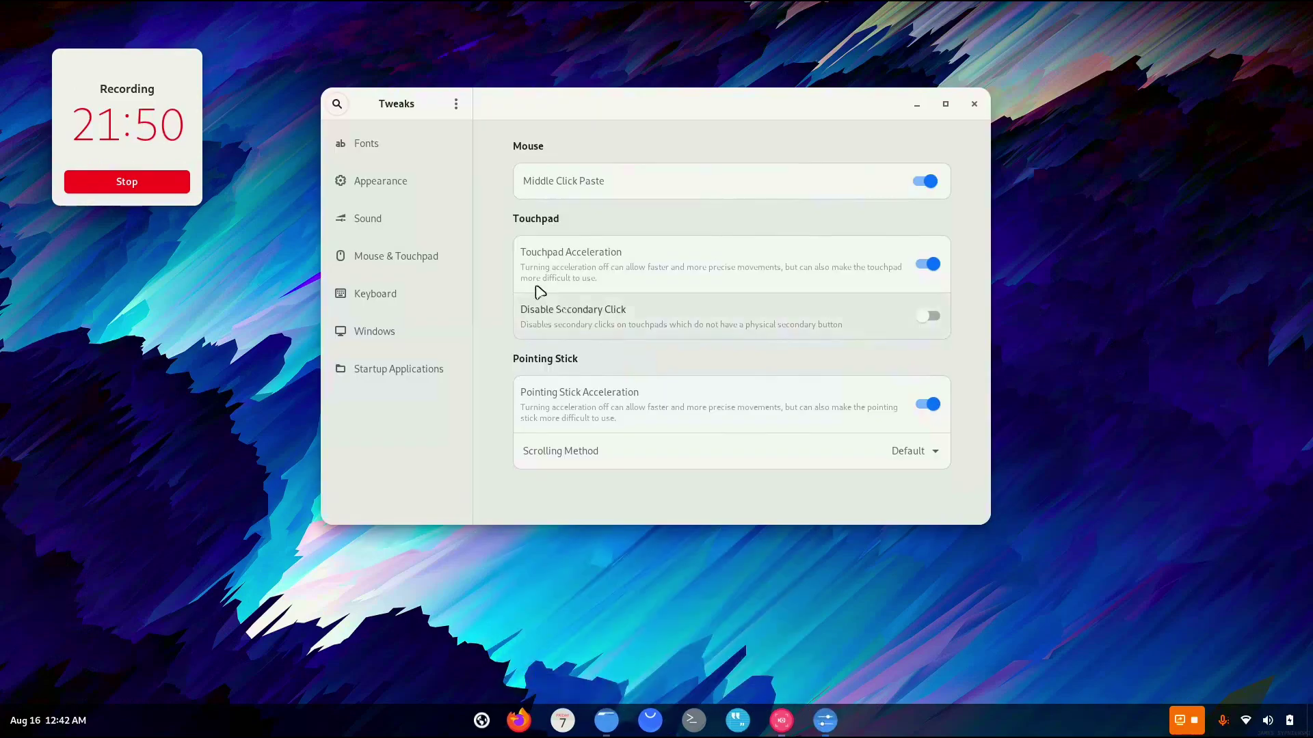
click(413, 182)
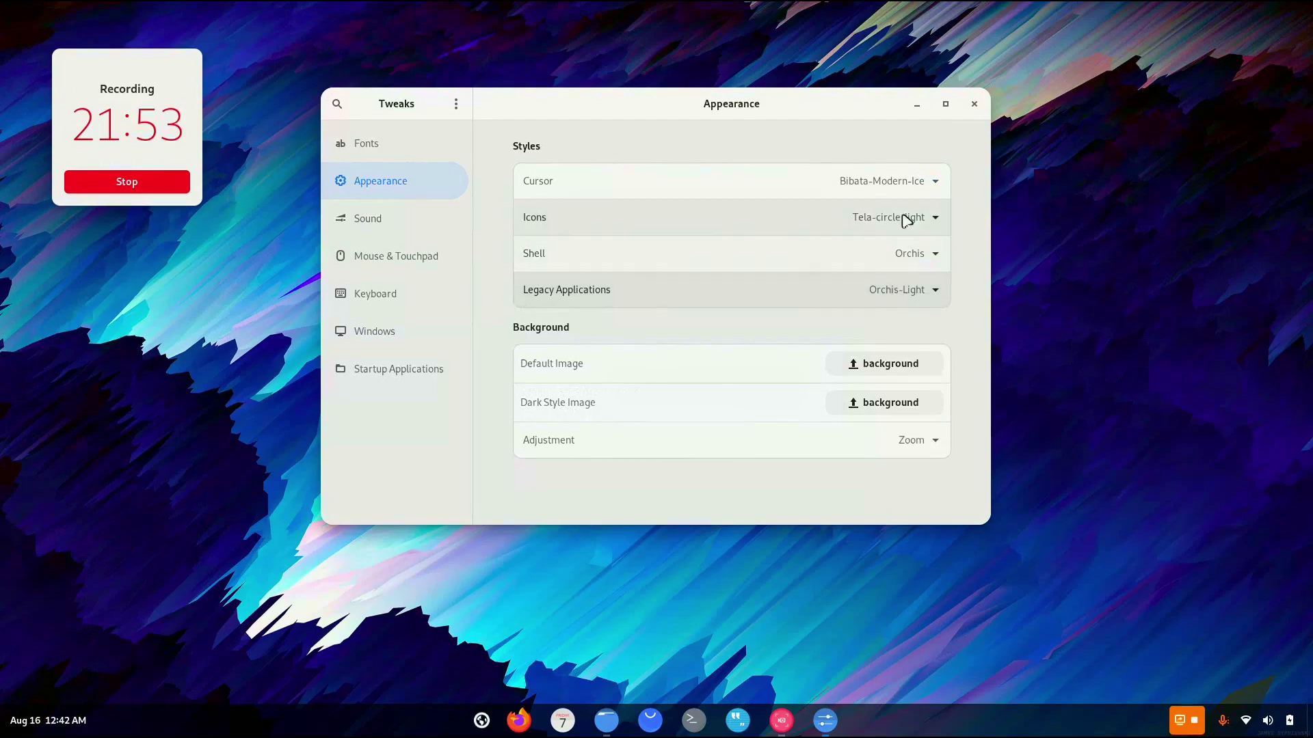
click(913, 256)
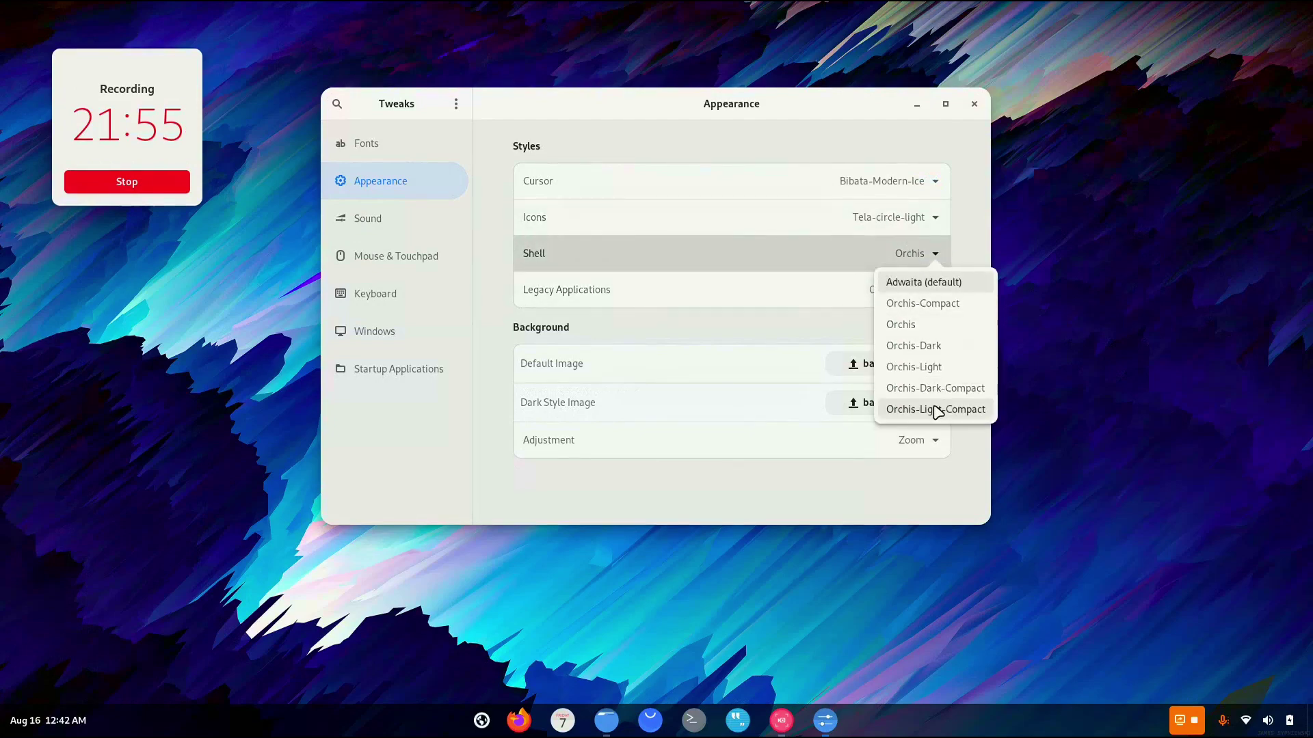
click(938, 345)
click(927, 287)
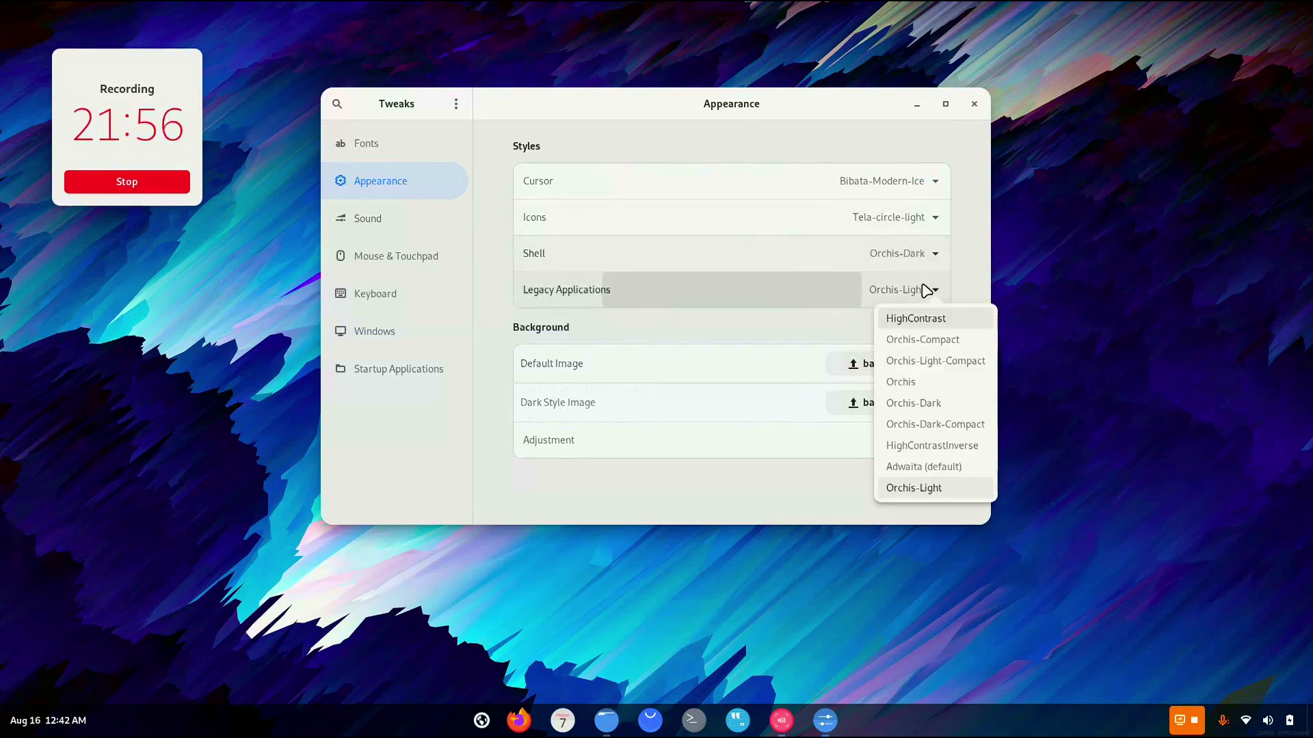
click(927, 405)
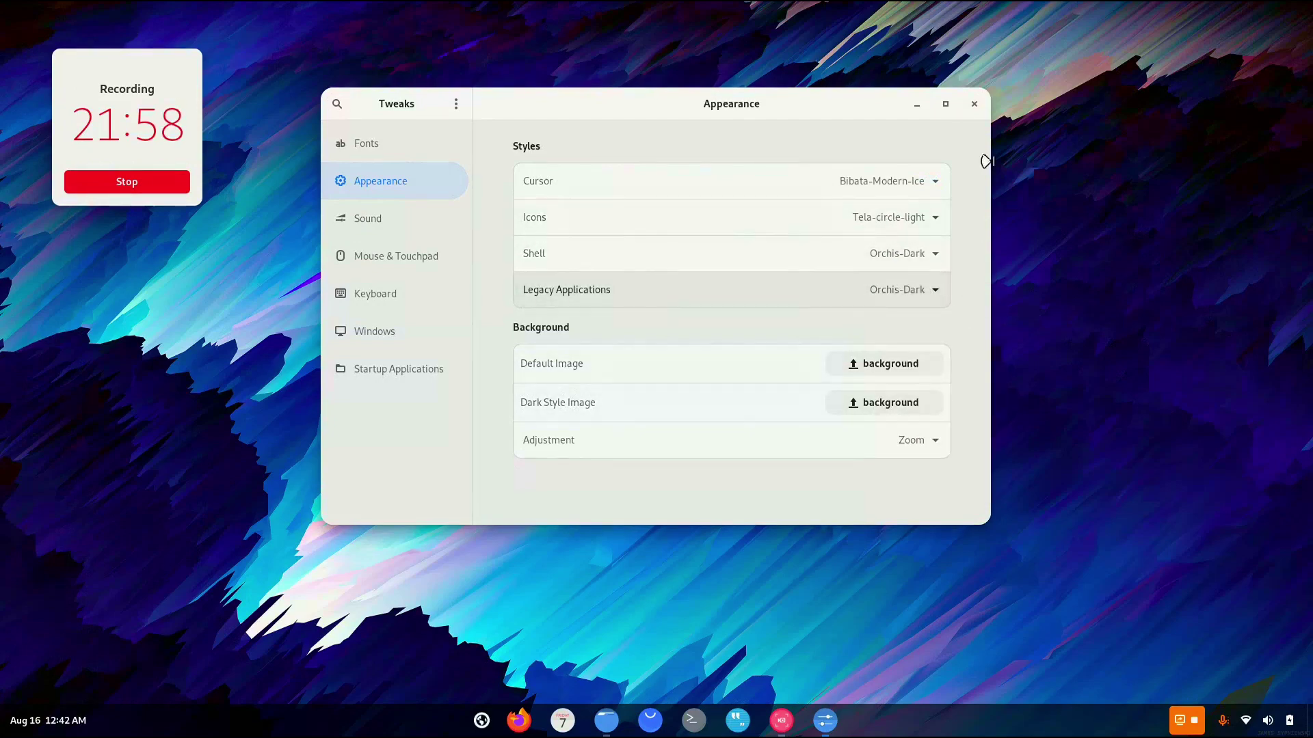
click(974, 105)
- Inspect the dark Orchis styling of the app menu and Quick Settings, then reopen the menu
click(503, 722)
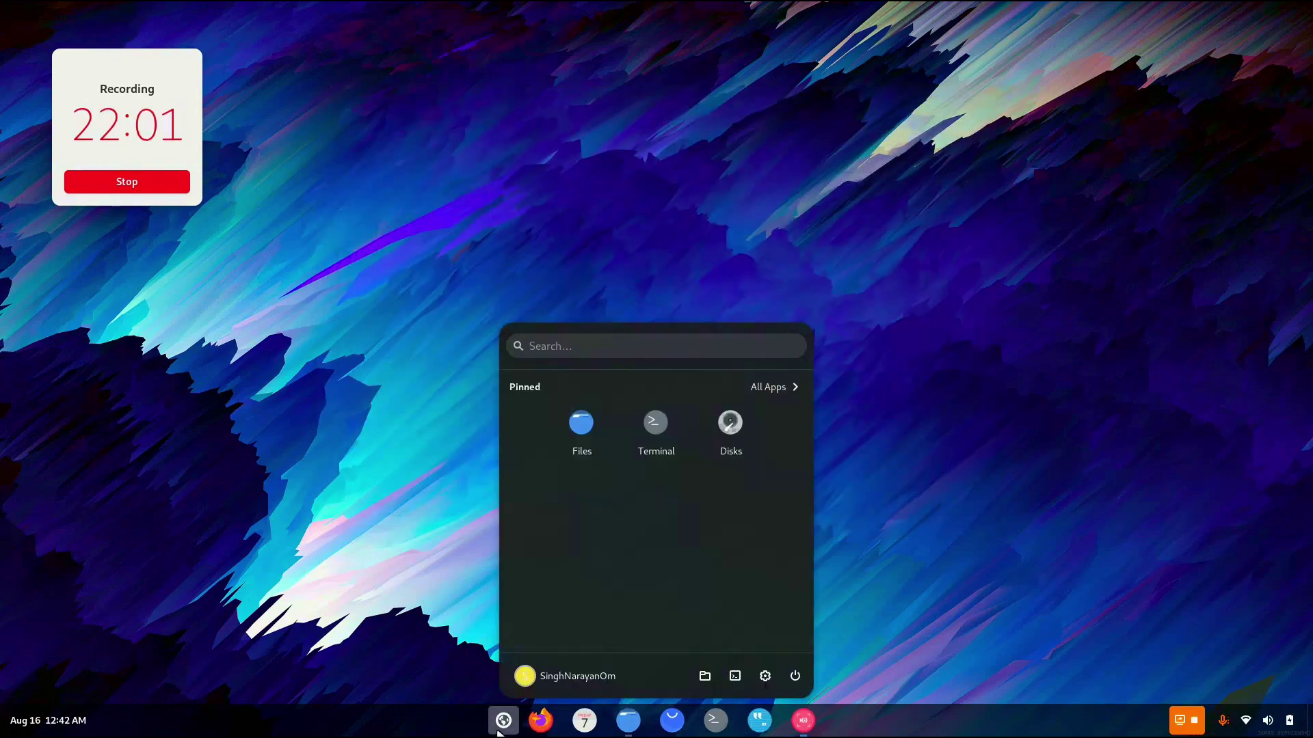
click(499, 727)
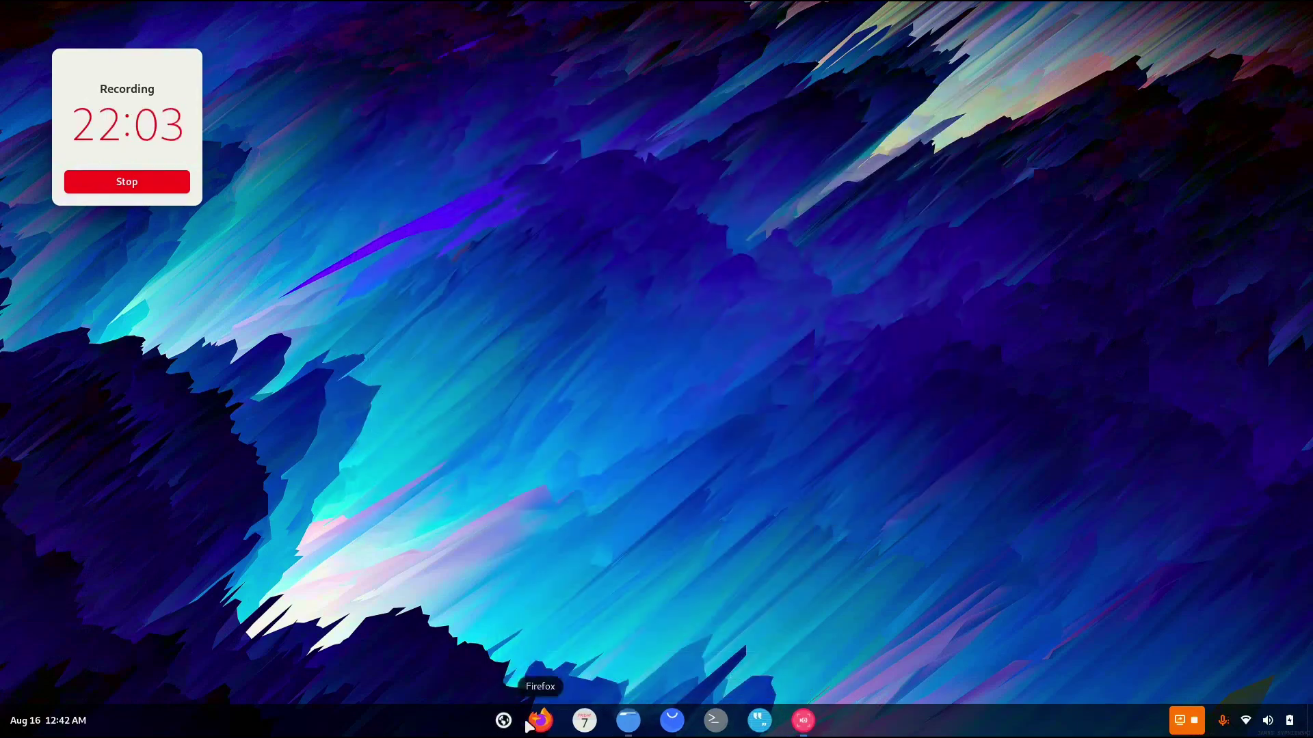
click(1210, 715)
click(1245, 726)
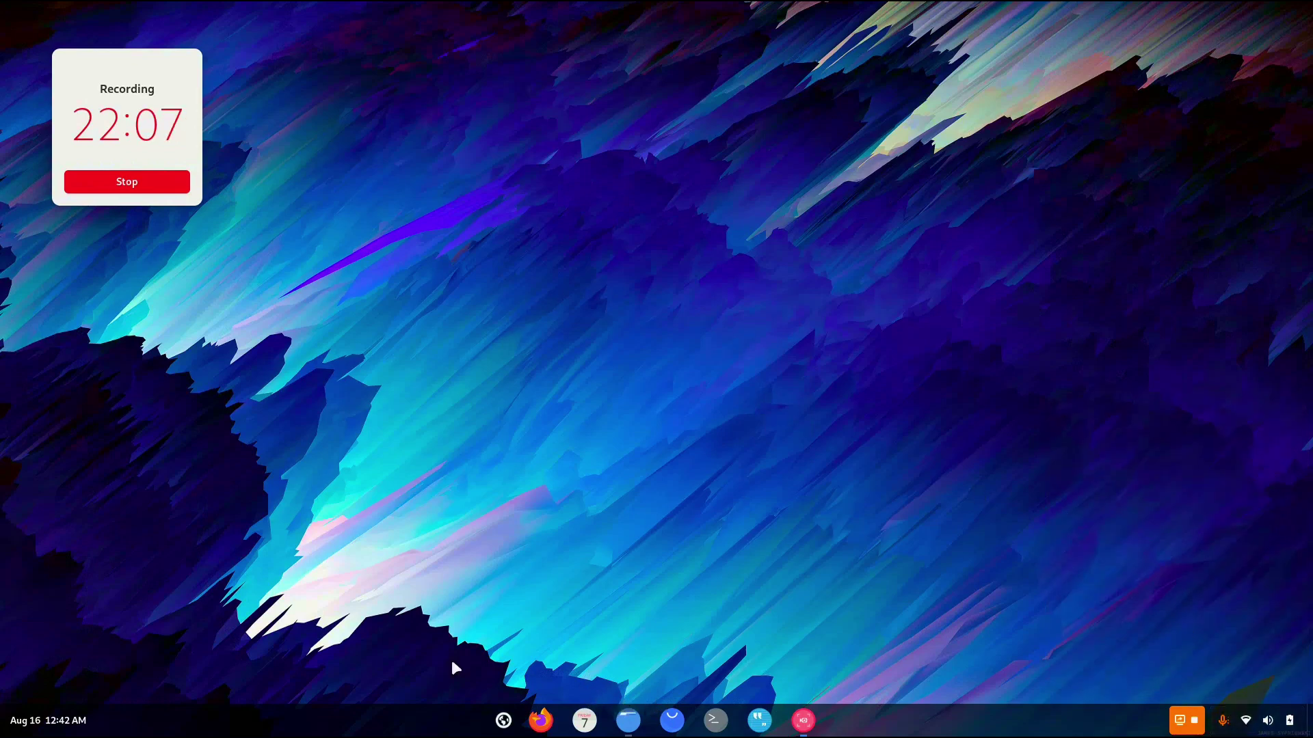
click(503, 722)
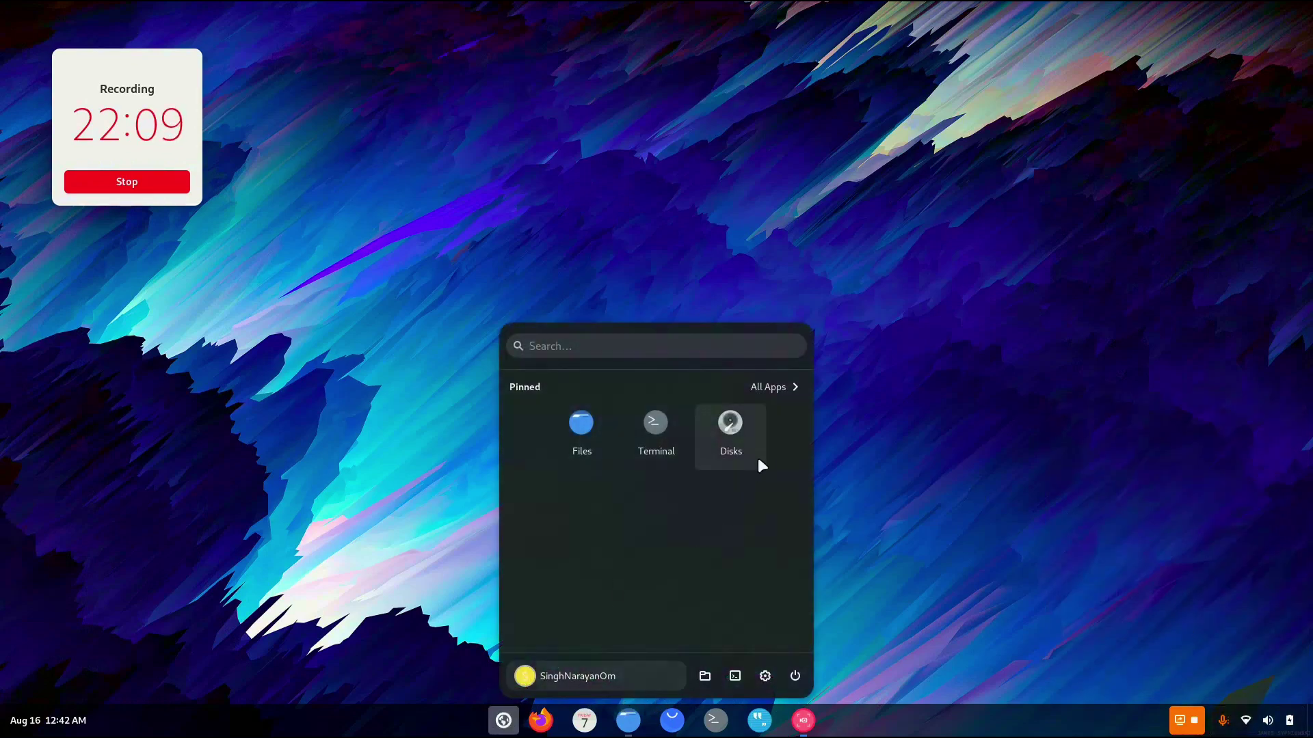
- Relaunch Tweaks via 'twe' and set Shell to Orchis and Legacy Applications to Orchis-Light
text(twe)
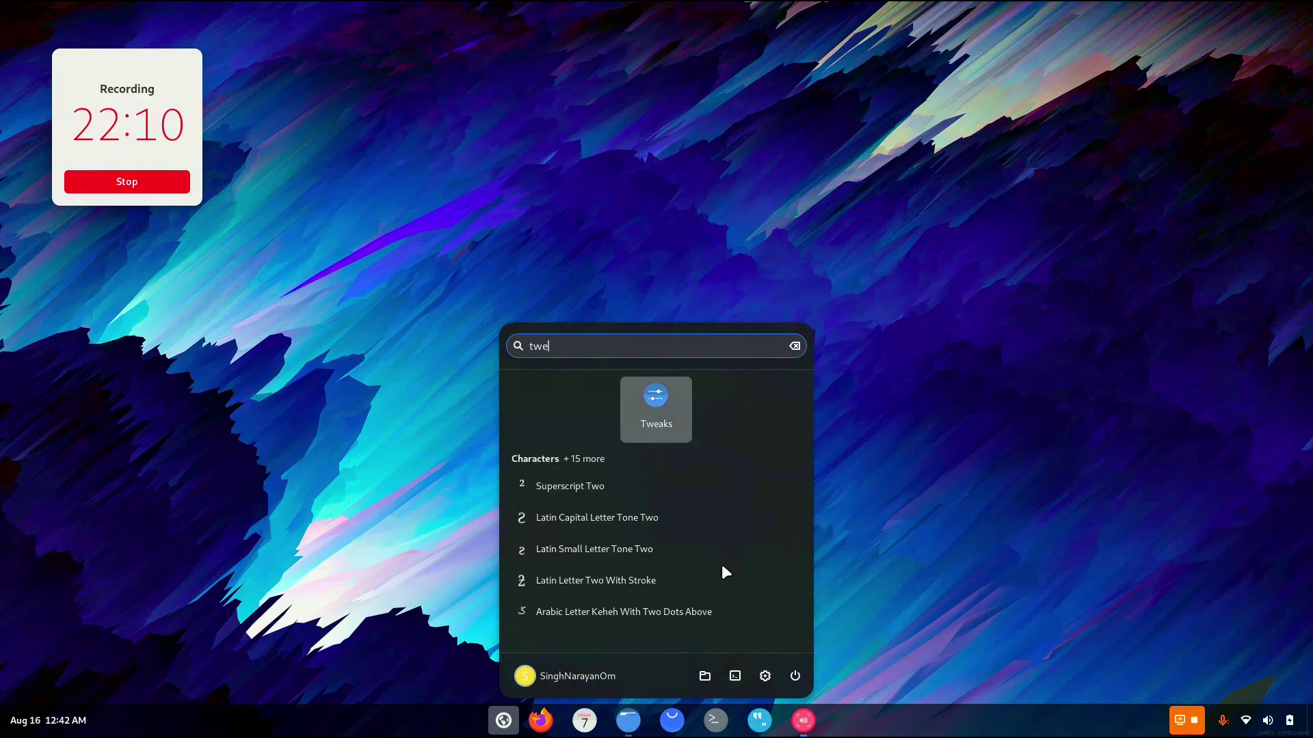
key(Return)
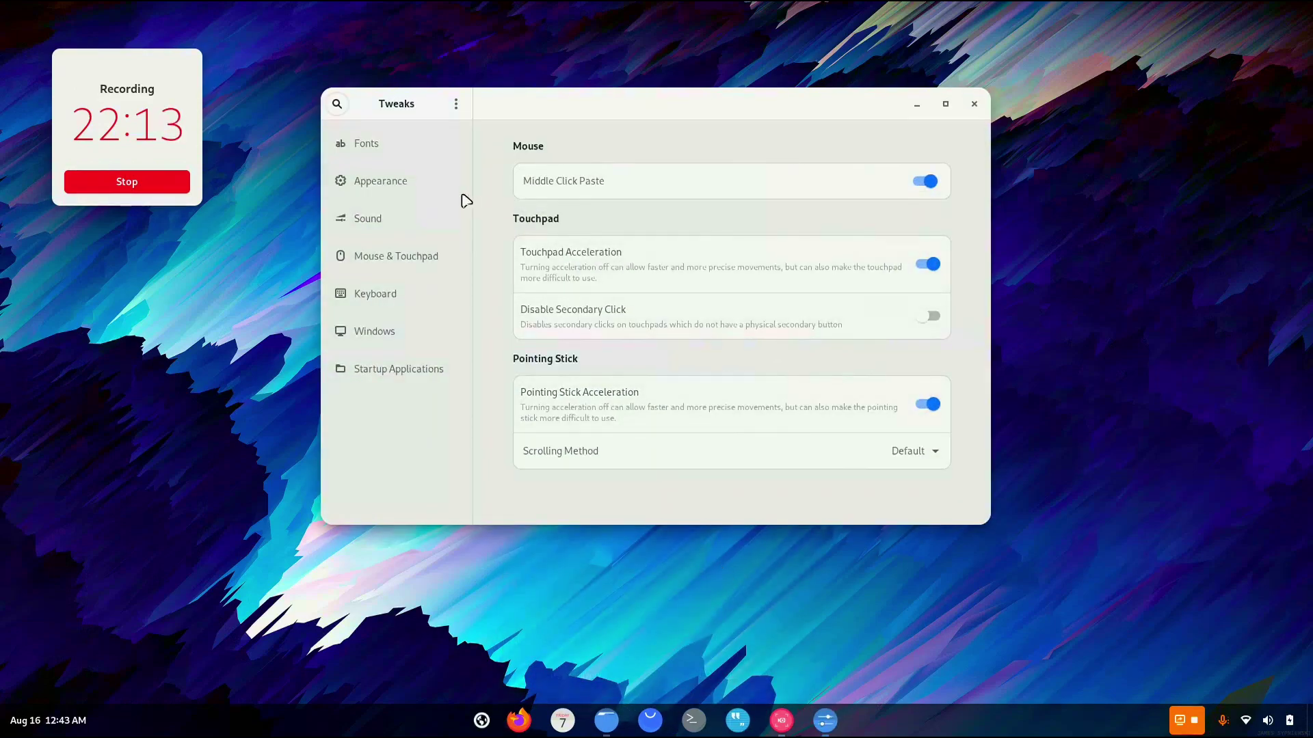
click(461, 195)
click(917, 253)
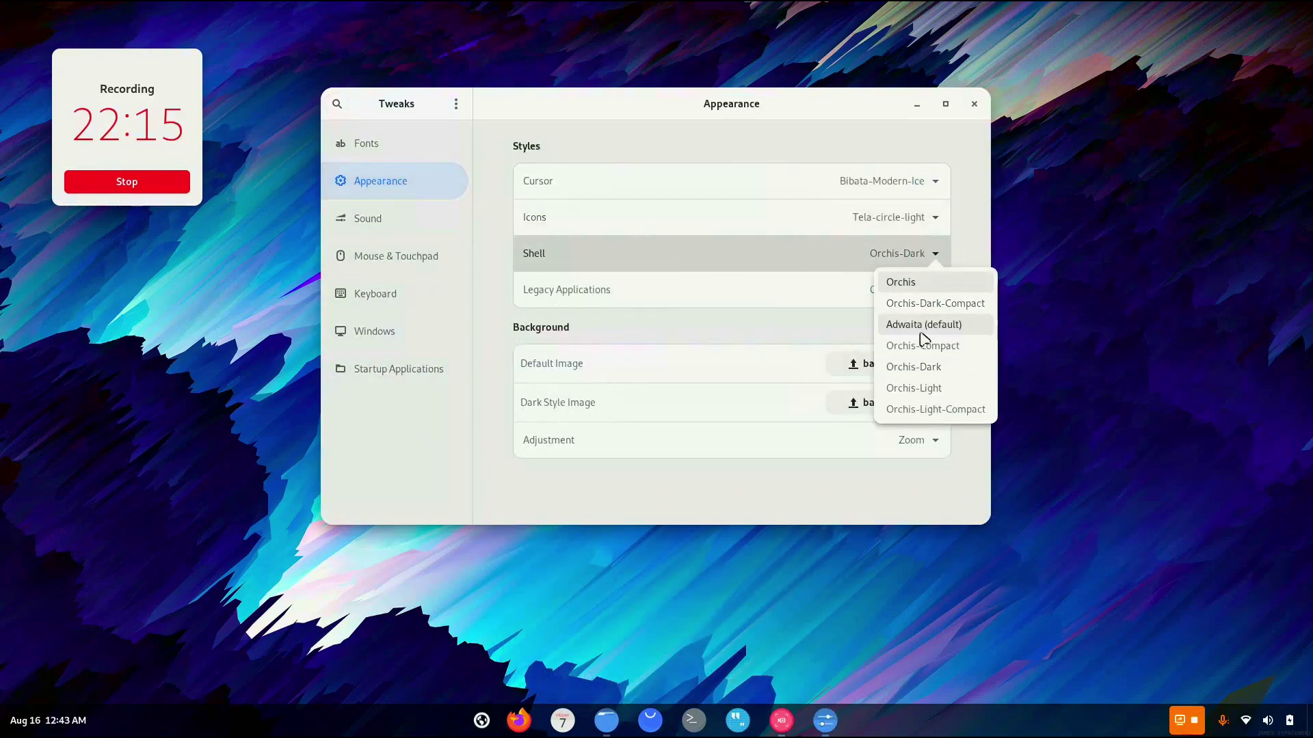
click(928, 285)
click(931, 289)
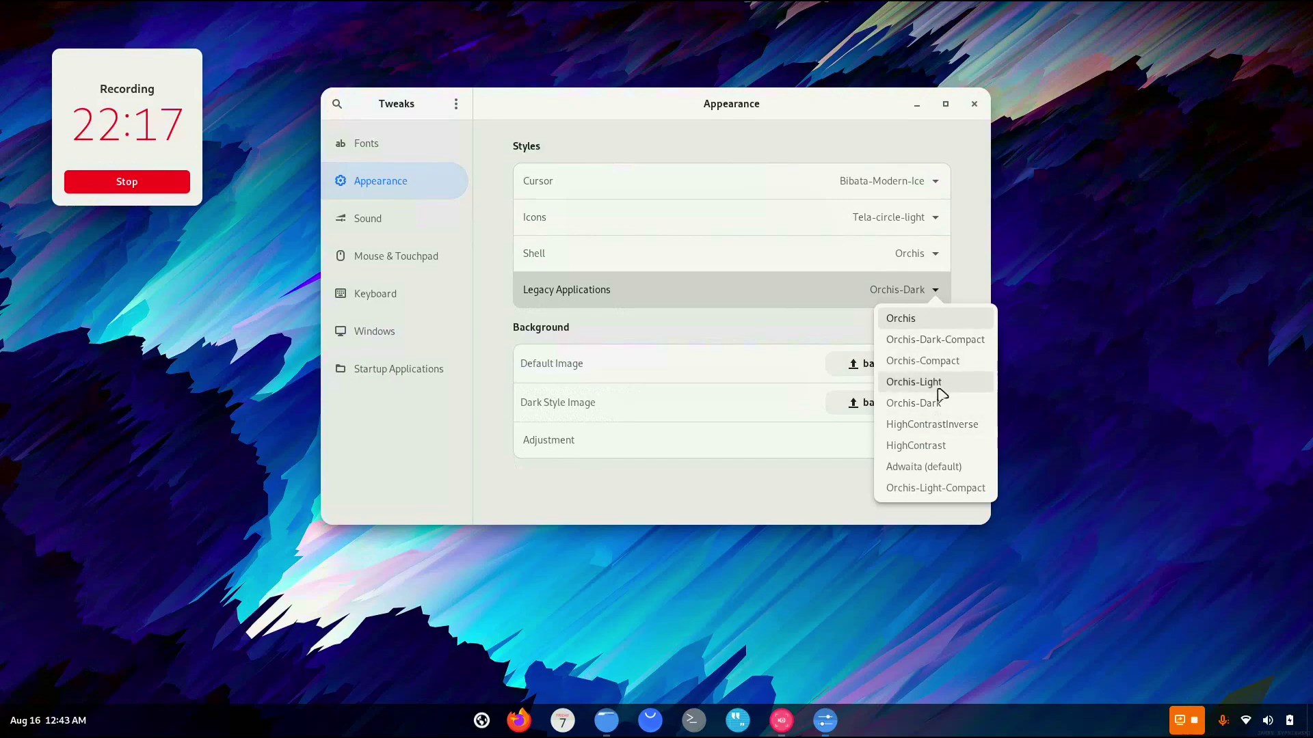
click(950, 380)
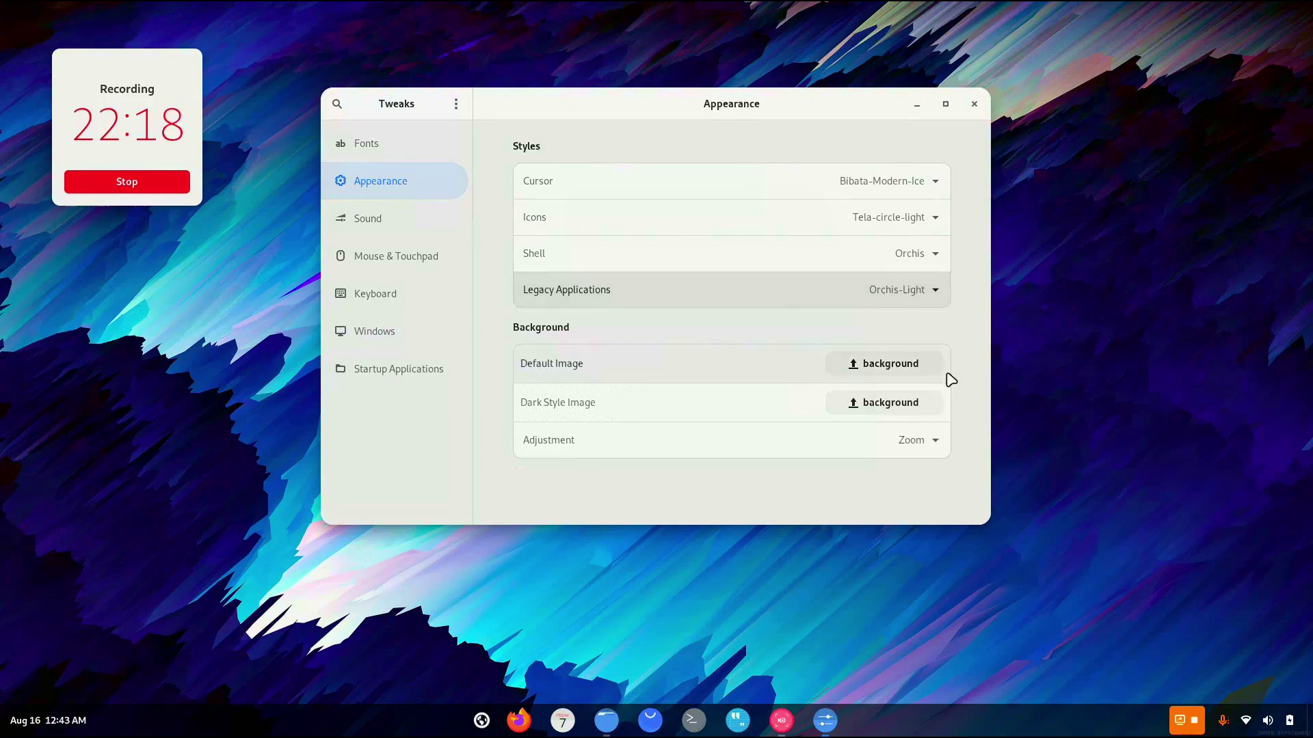
click(974, 104)
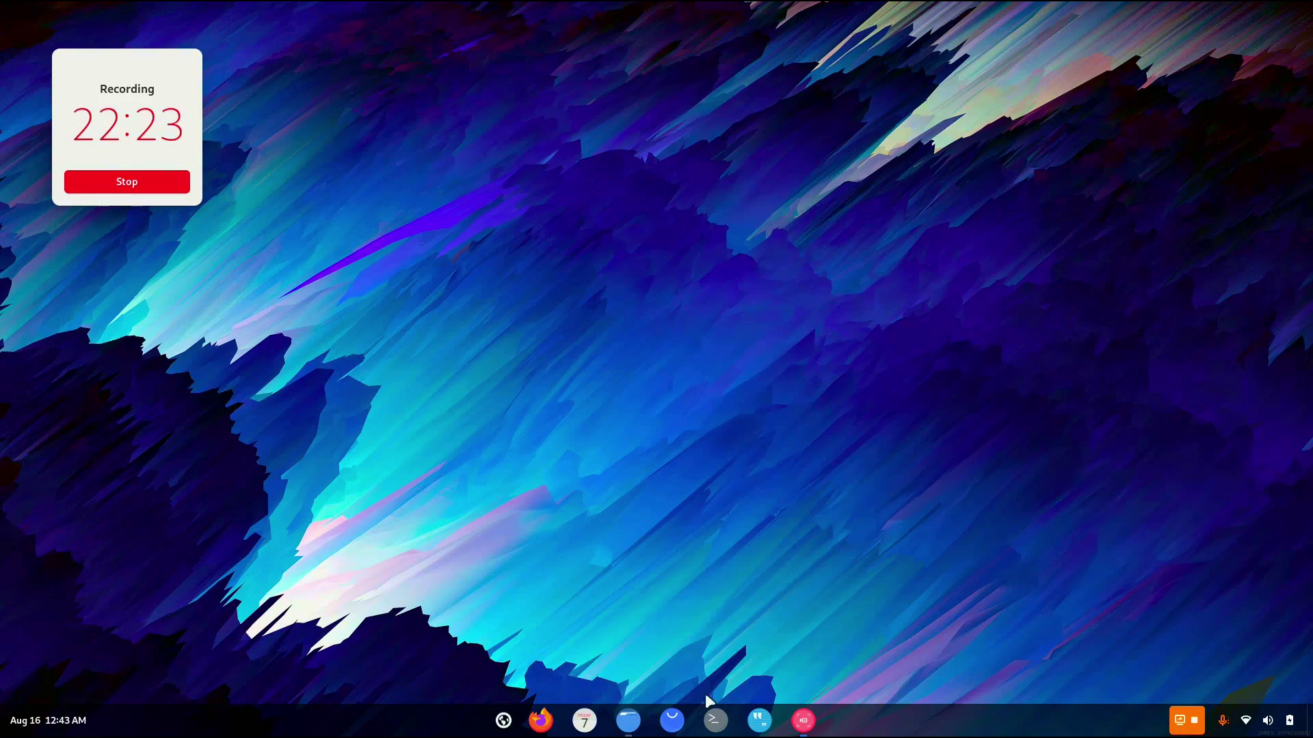
click(503, 720)
click(938, 446)
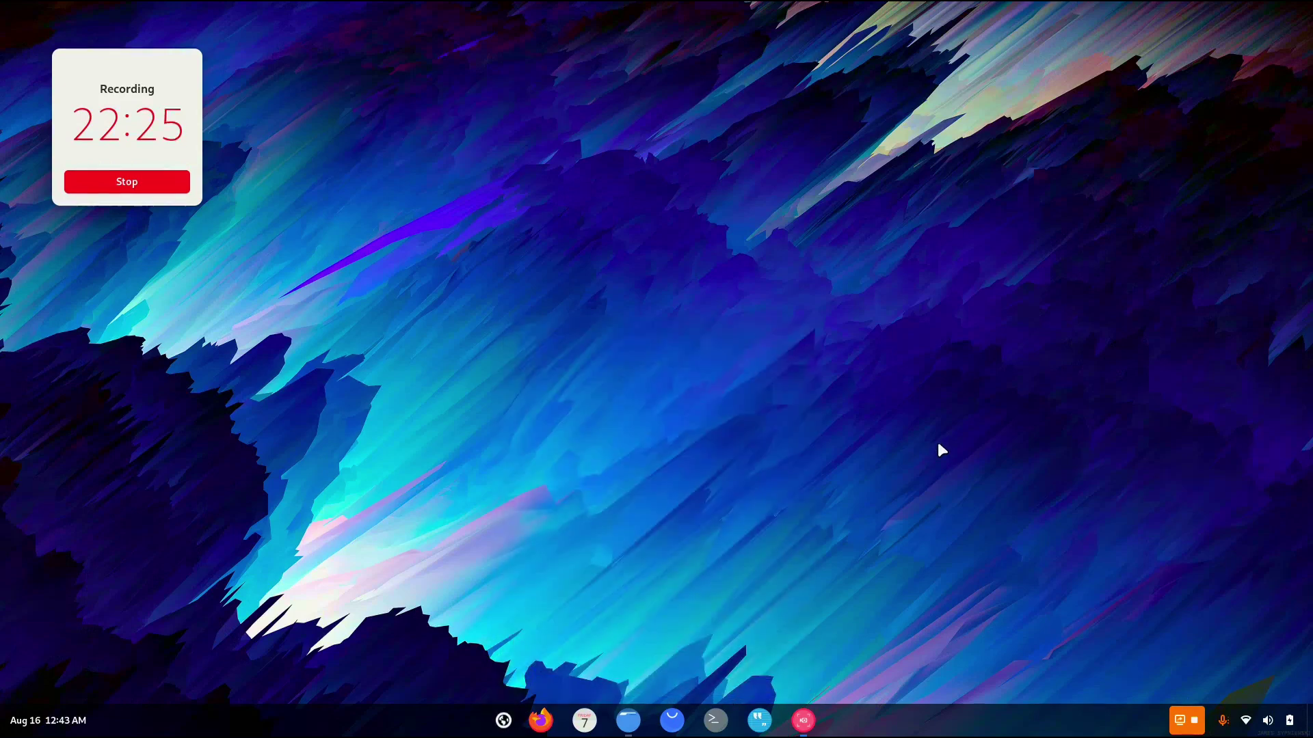